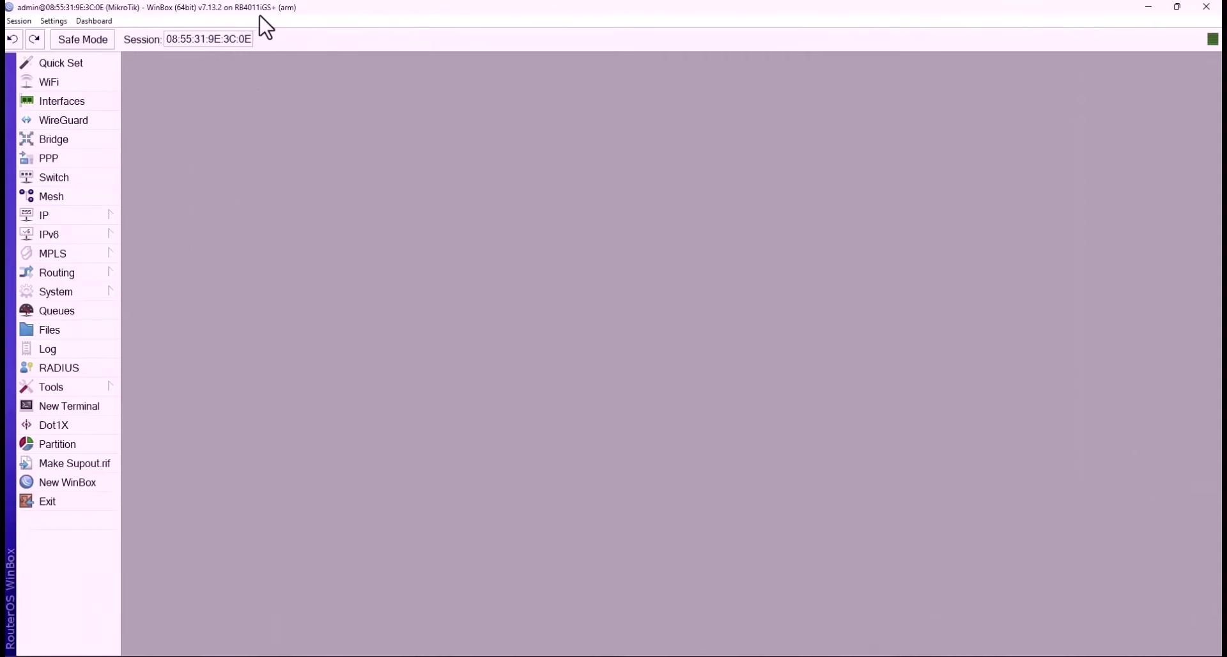
- Create a new bridge named br_lan and apply it
left_click(51, 140)
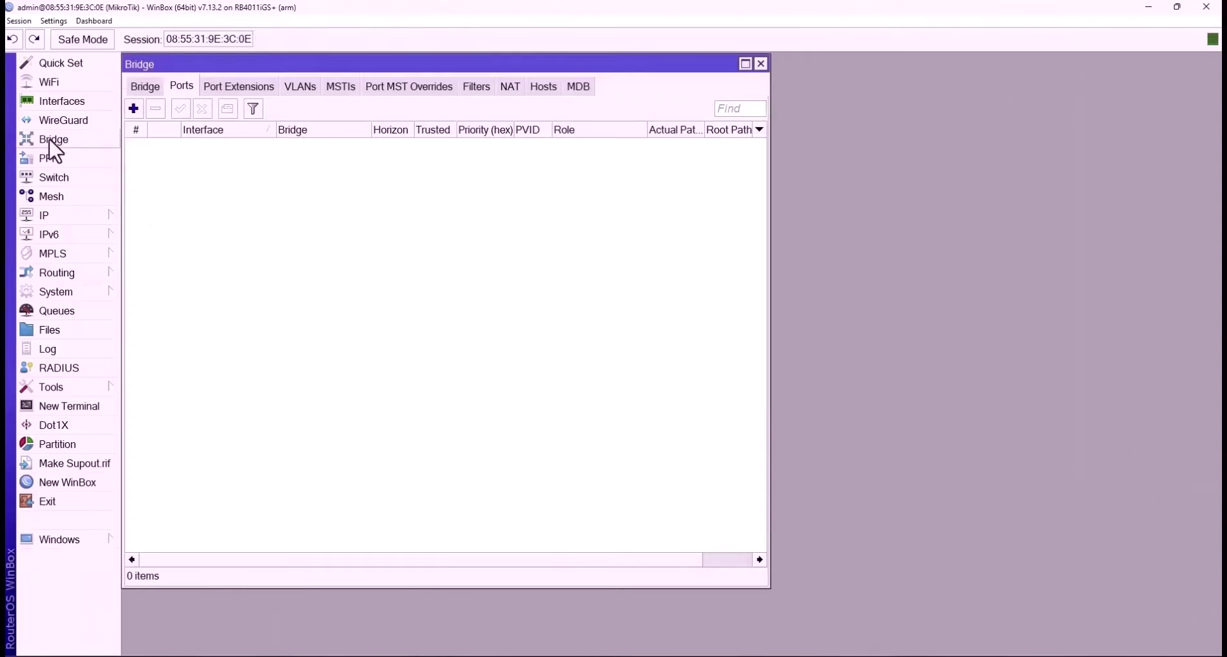
left_click(144, 86)
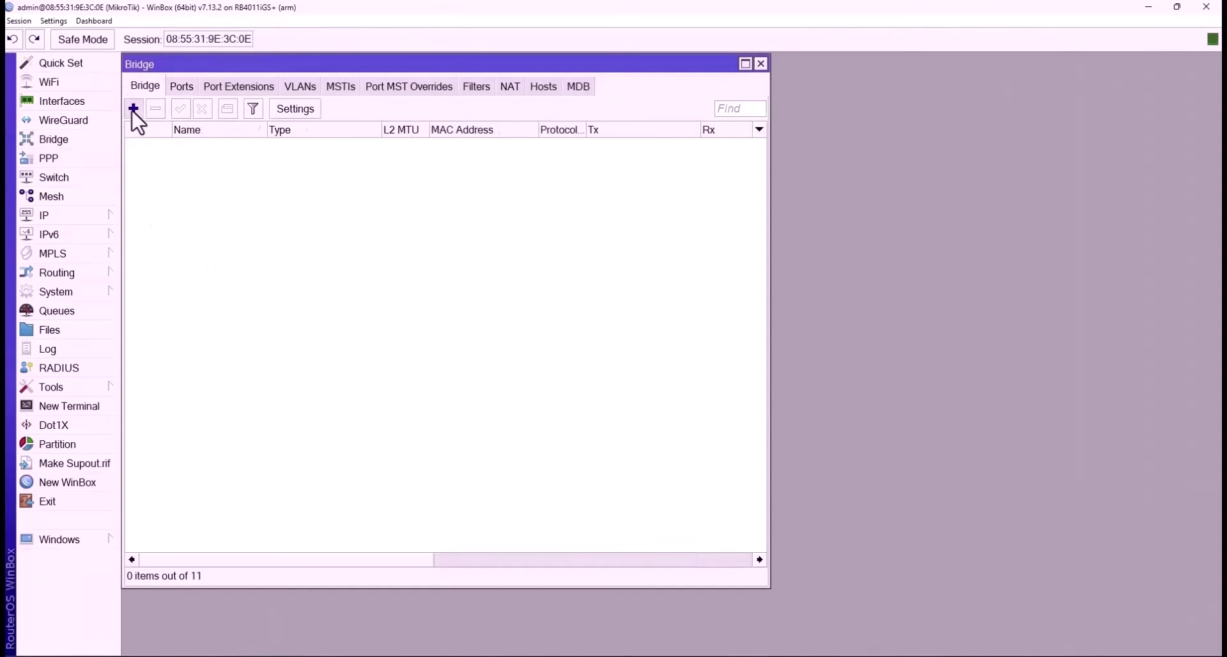
left_click(134, 108)
left_click(310, 114)
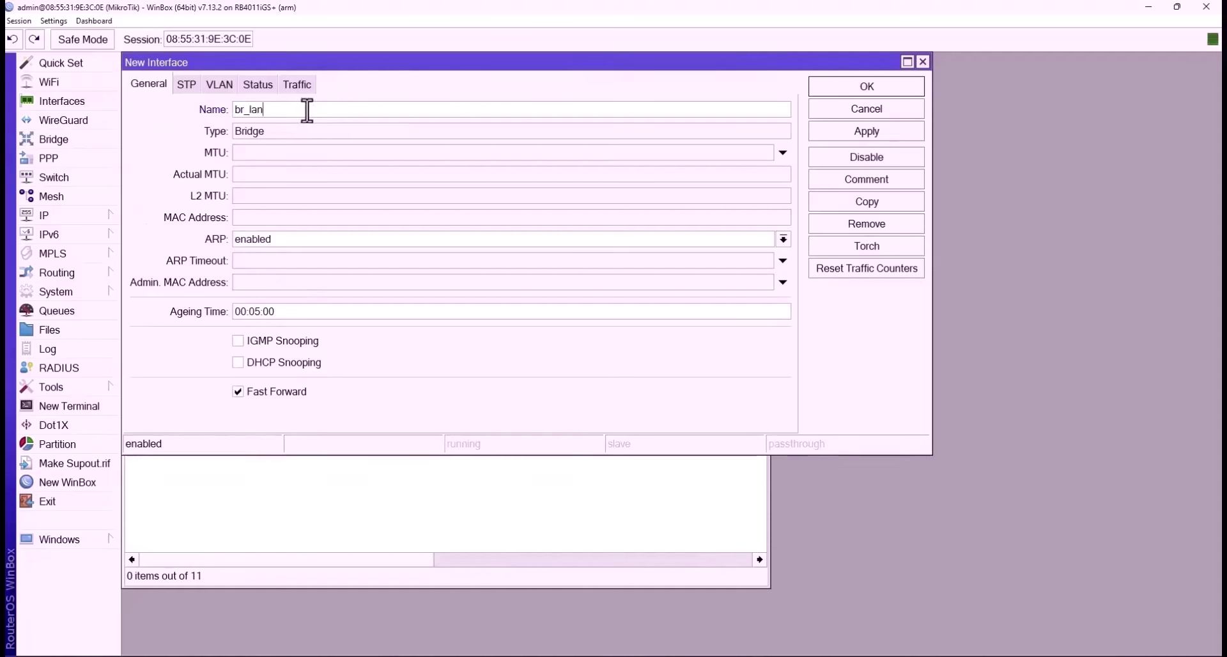
left_click(898, 132)
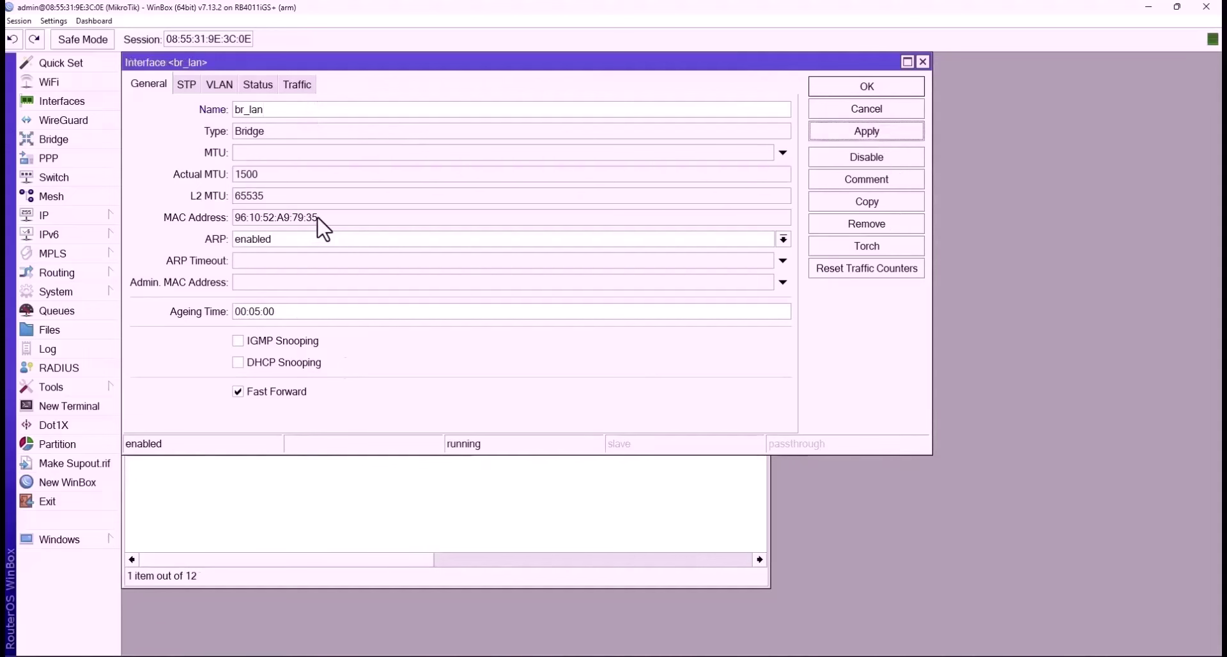
- Copy the bridge's MAC 96:10:52:A9:79:35 into its Admin MAC Address and save
left_click_drag(320, 218, 243, 225)
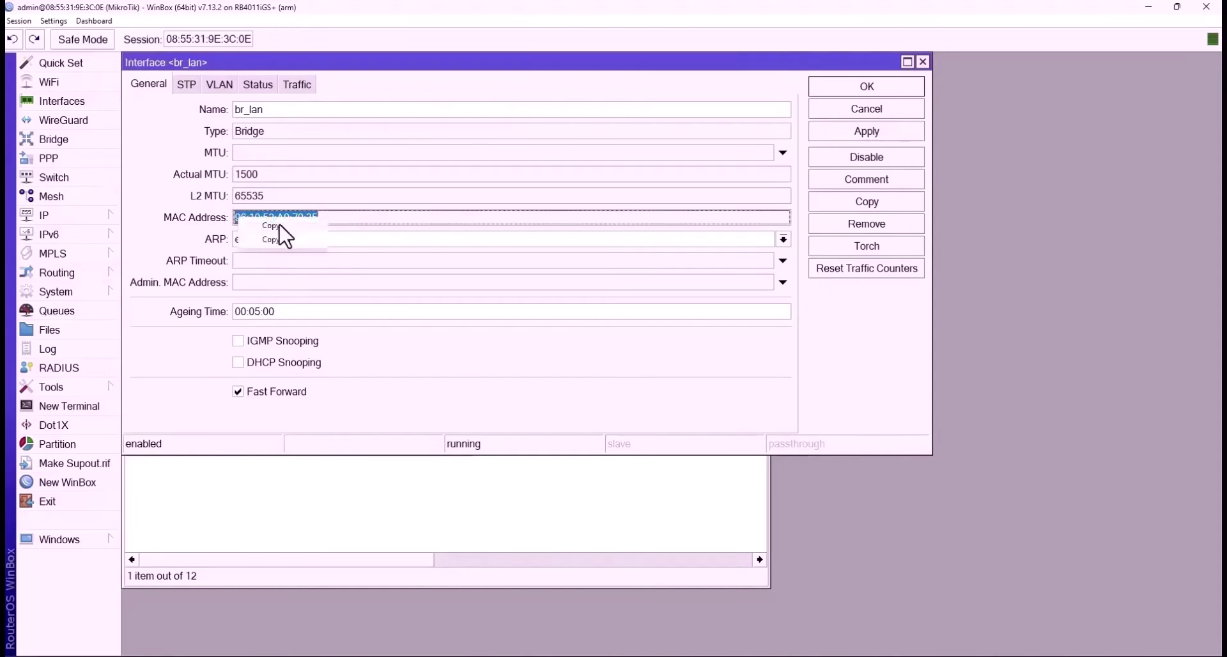
left_click(274, 229)
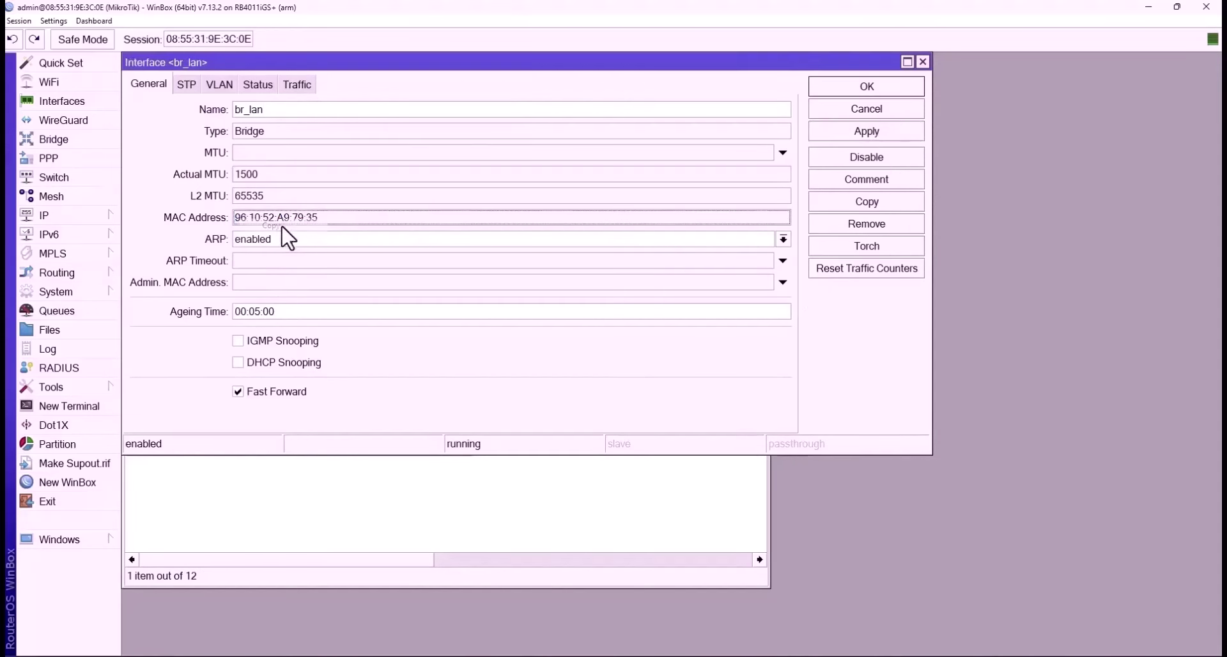
left_click(265, 284)
right_click(265, 283)
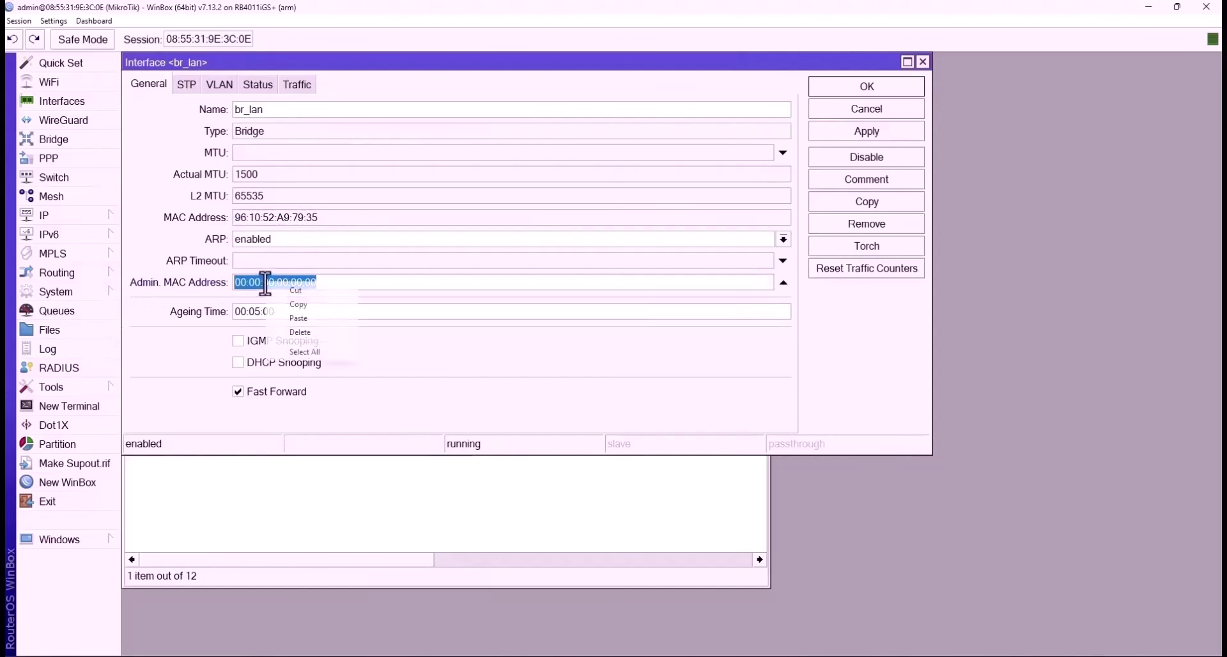
left_click(299, 319)
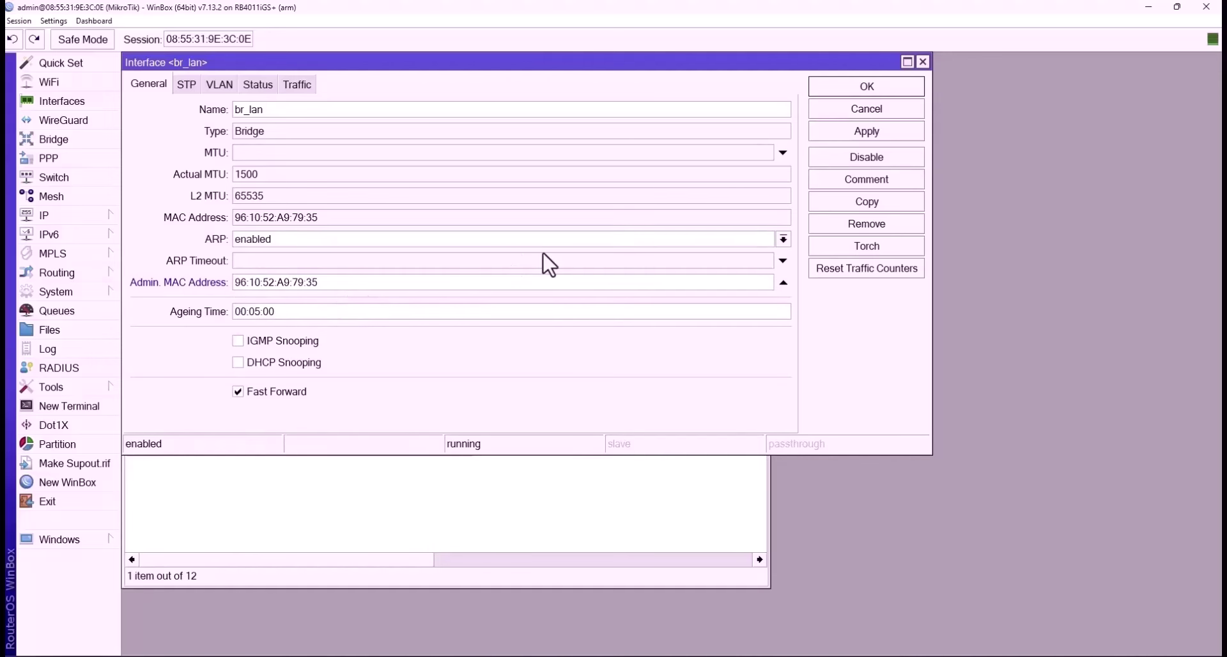
left_click(895, 88)
- Add ether2 as a br_lan port and duplicate the entry for ether3 through ether10
left_click(181, 86)
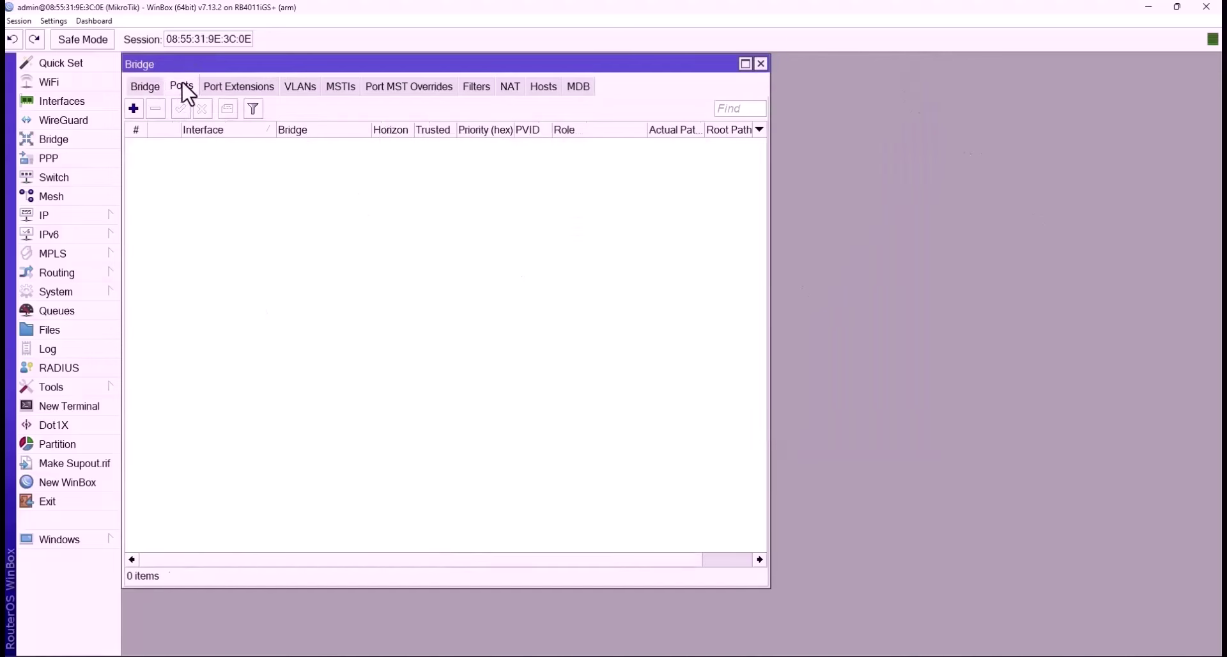
left_click(133, 109)
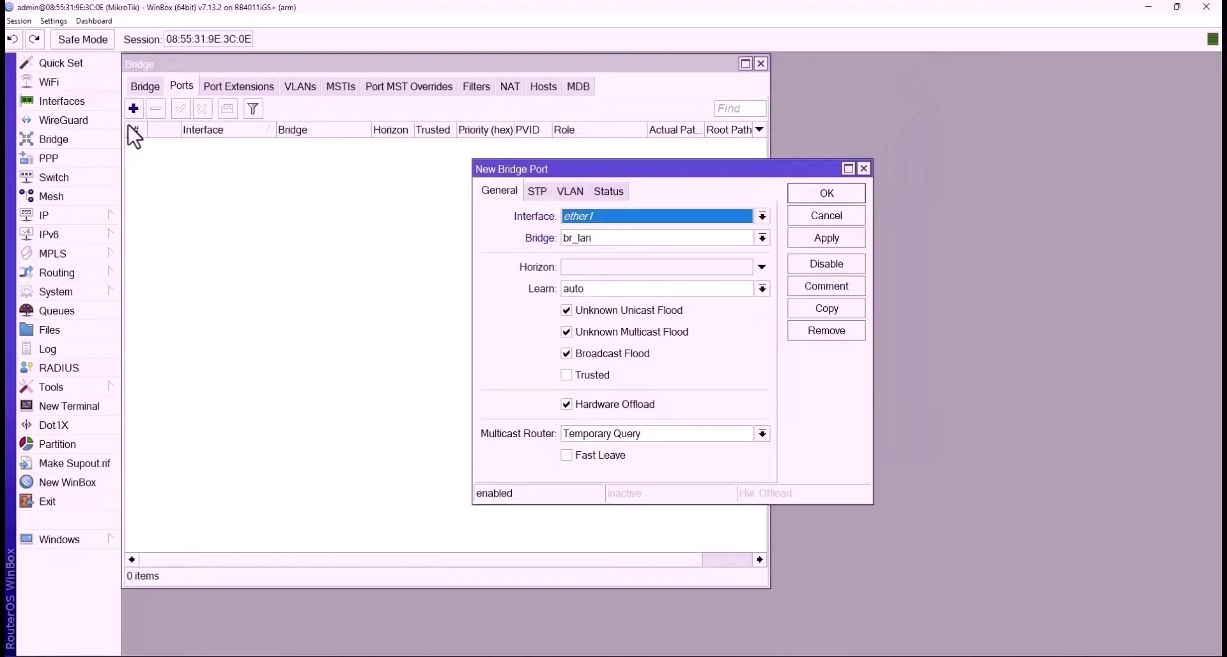
left_click(585, 212)
left_click(574, 267)
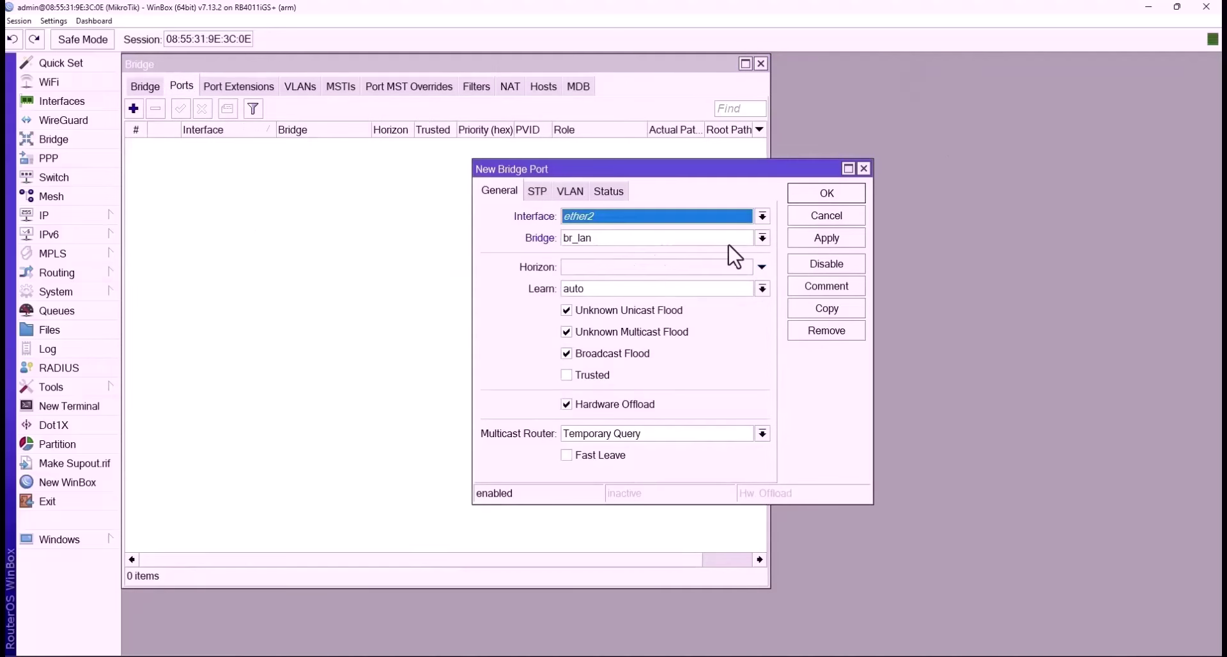
left_click(817, 238)
left_click(826, 309)
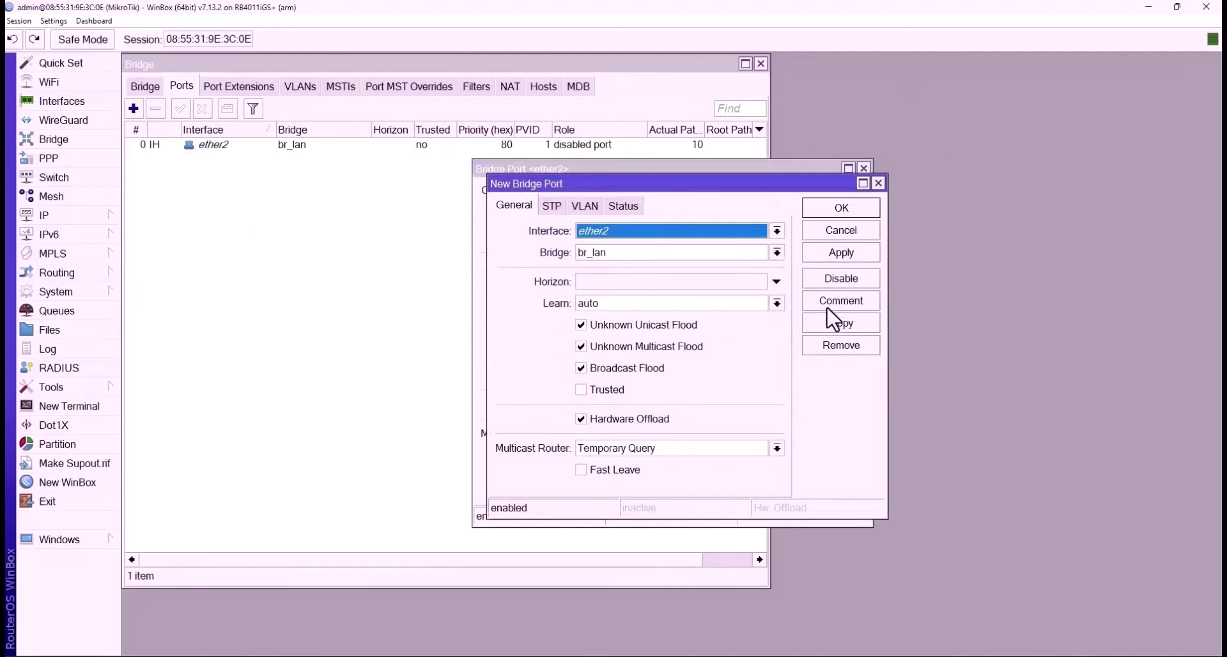
left_click(618, 231)
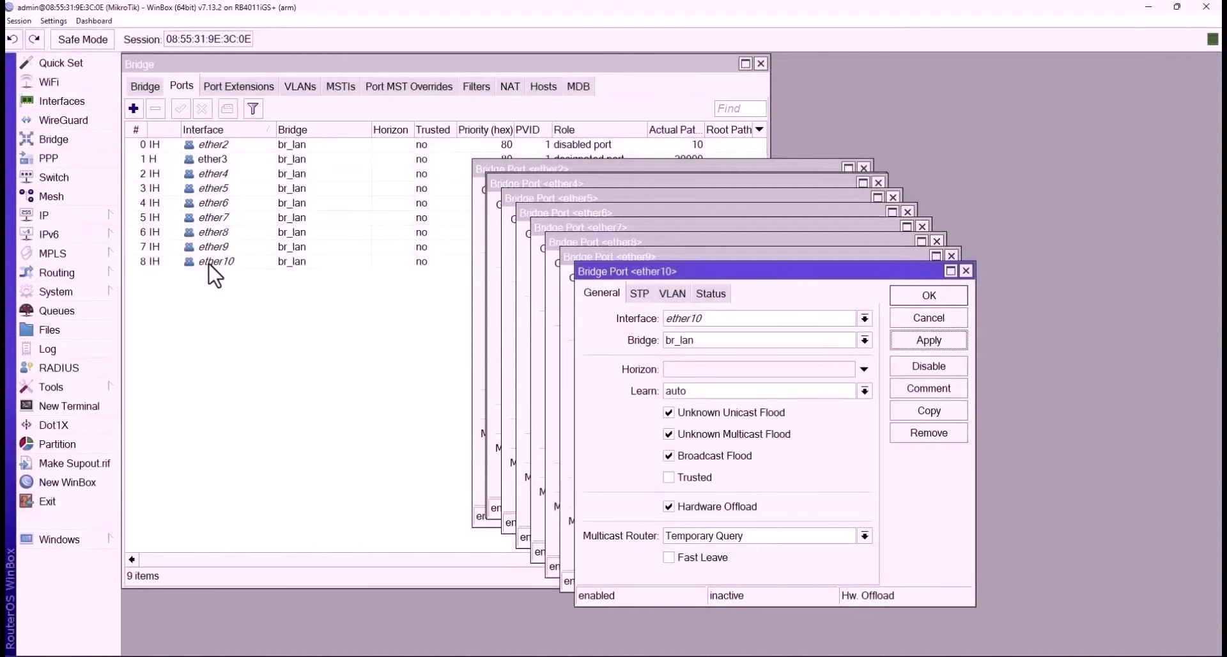
- Confirm each port dialog so ether2 through ether10 are saved as br_lan ports
left_click(927, 297)
left_click(915, 281)
left_click(900, 266)
left_click(886, 251)
left_click(886, 240)
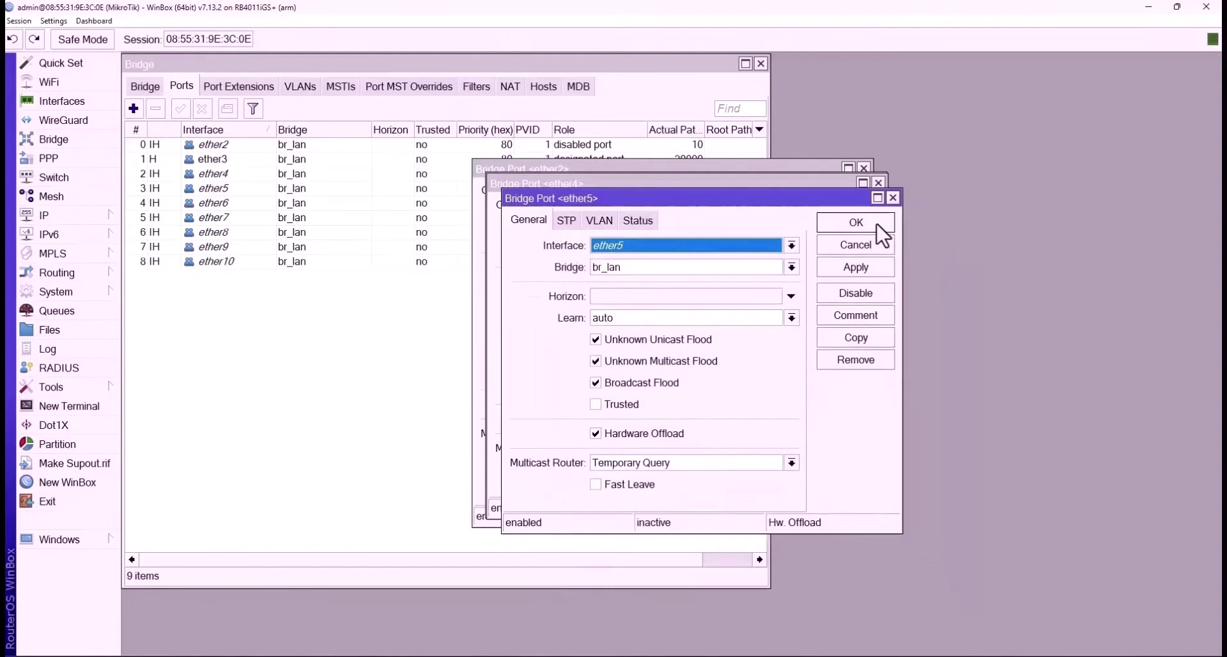
left_click(873, 223)
left_click(860, 209)
left_click(853, 204)
left_click(851, 202)
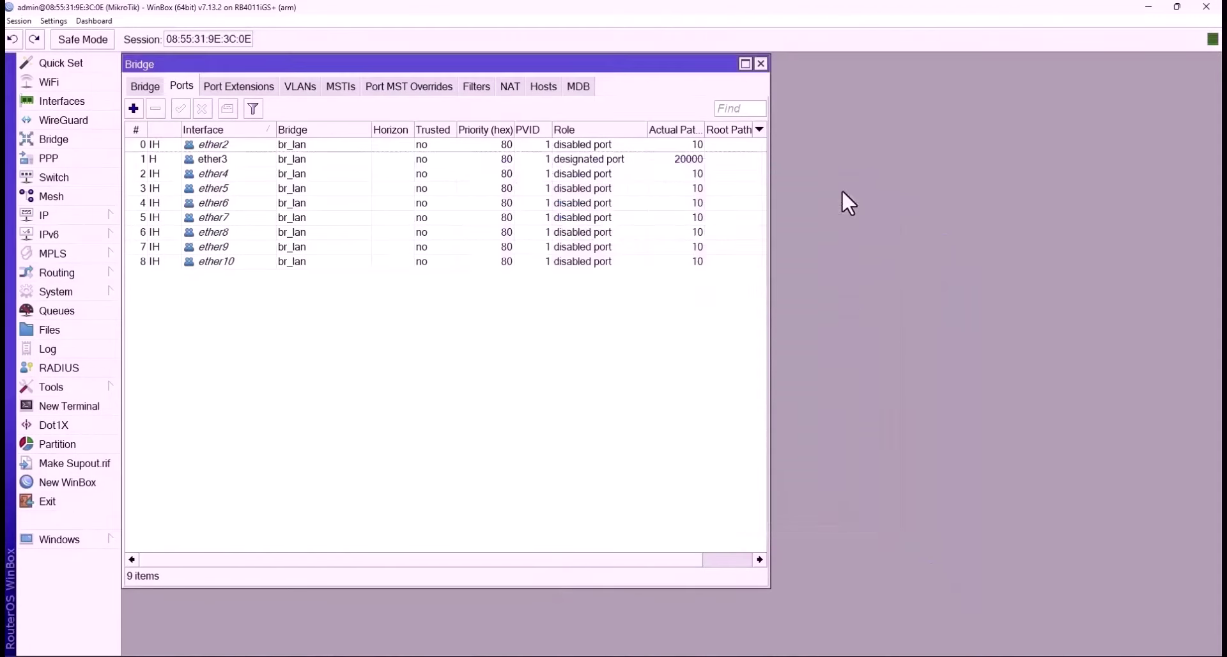
left_click(56, 216)
- Add IP address 172.16.10.1/24 on interface br_lan and close all windows
left_click(182, 169)
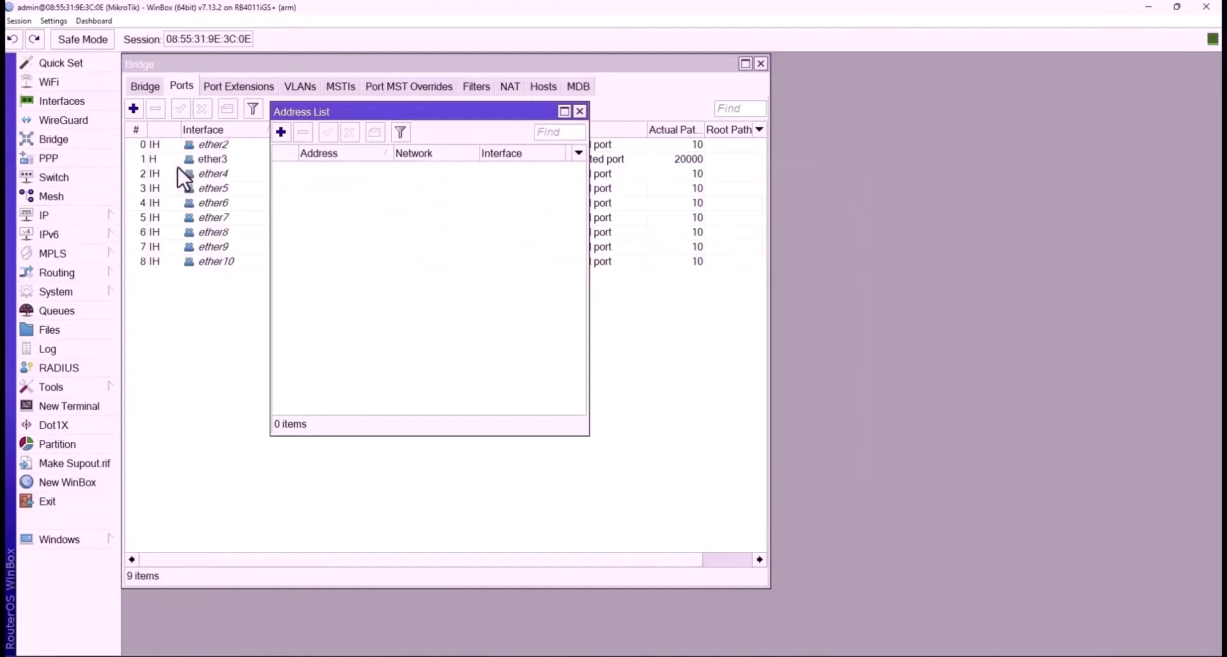
left_click(281, 132)
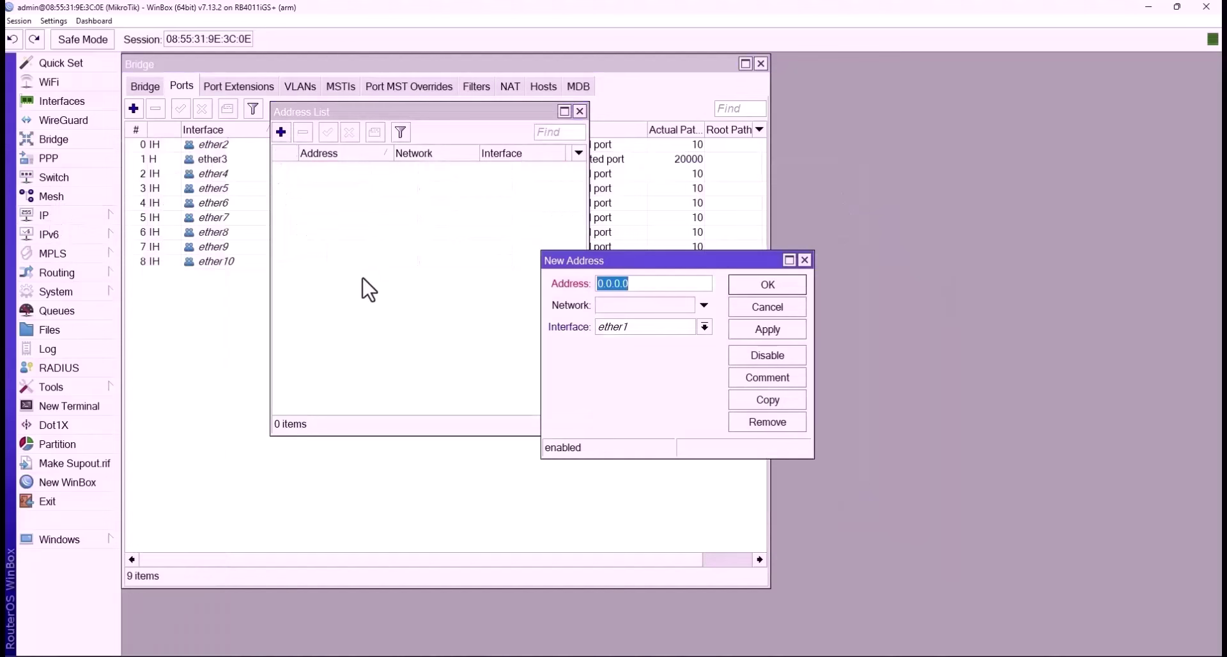
type("172.16.10.1/24")
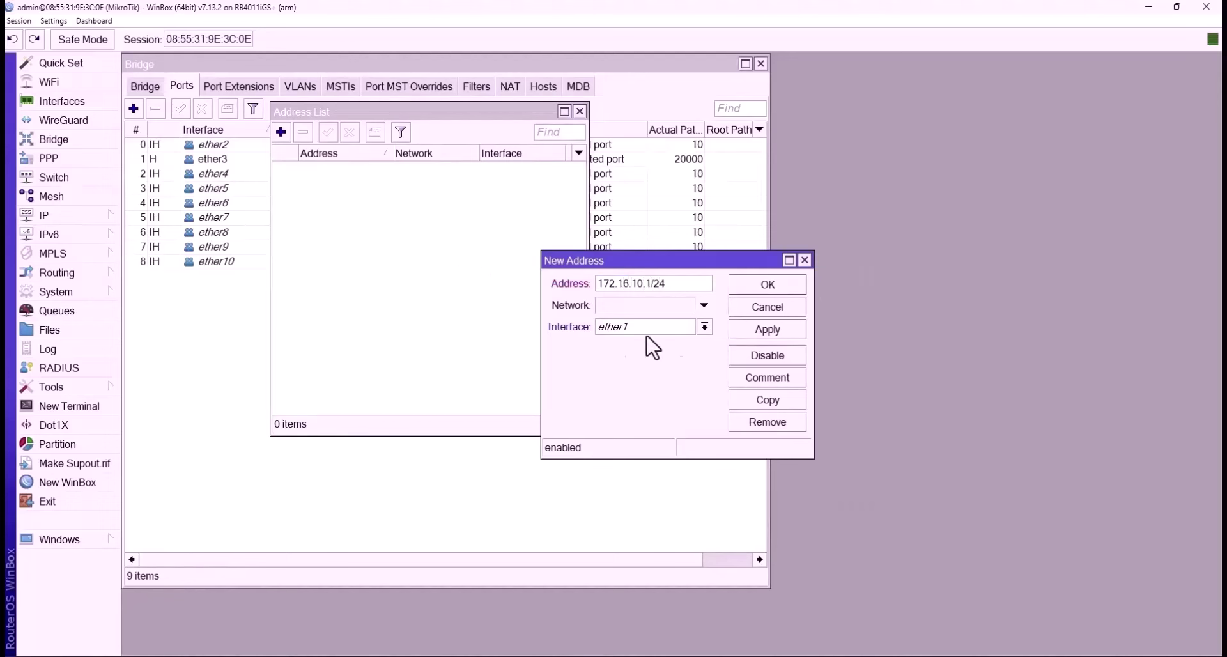
left_click(704, 327)
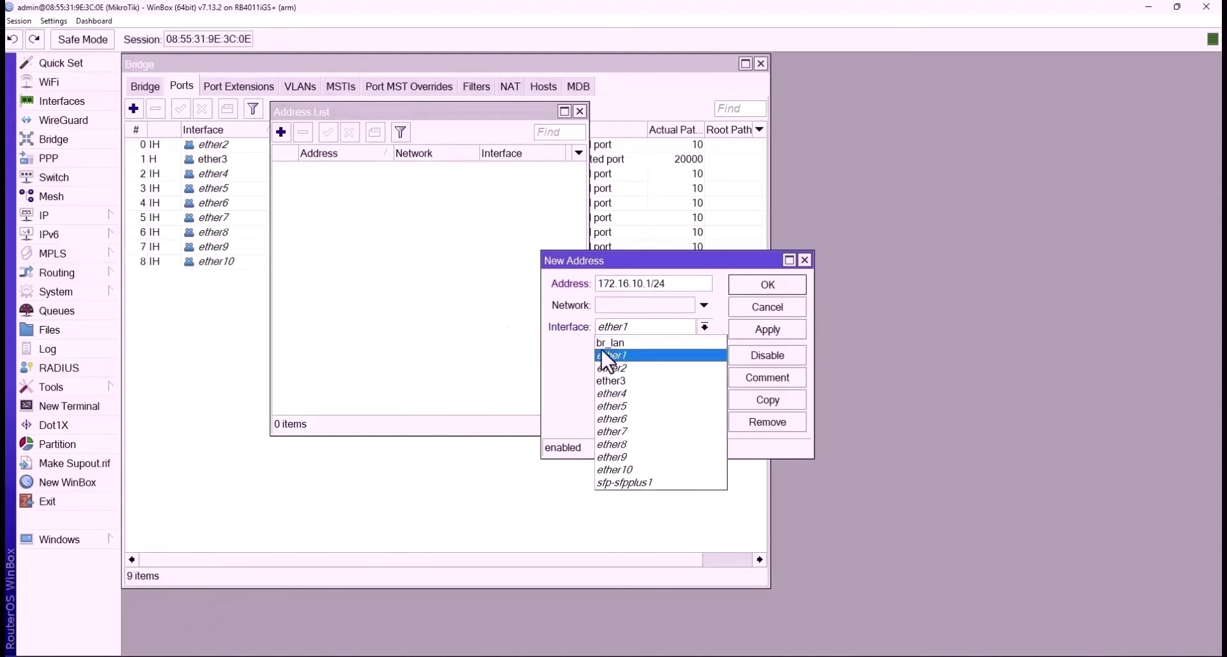
left_click(631, 343)
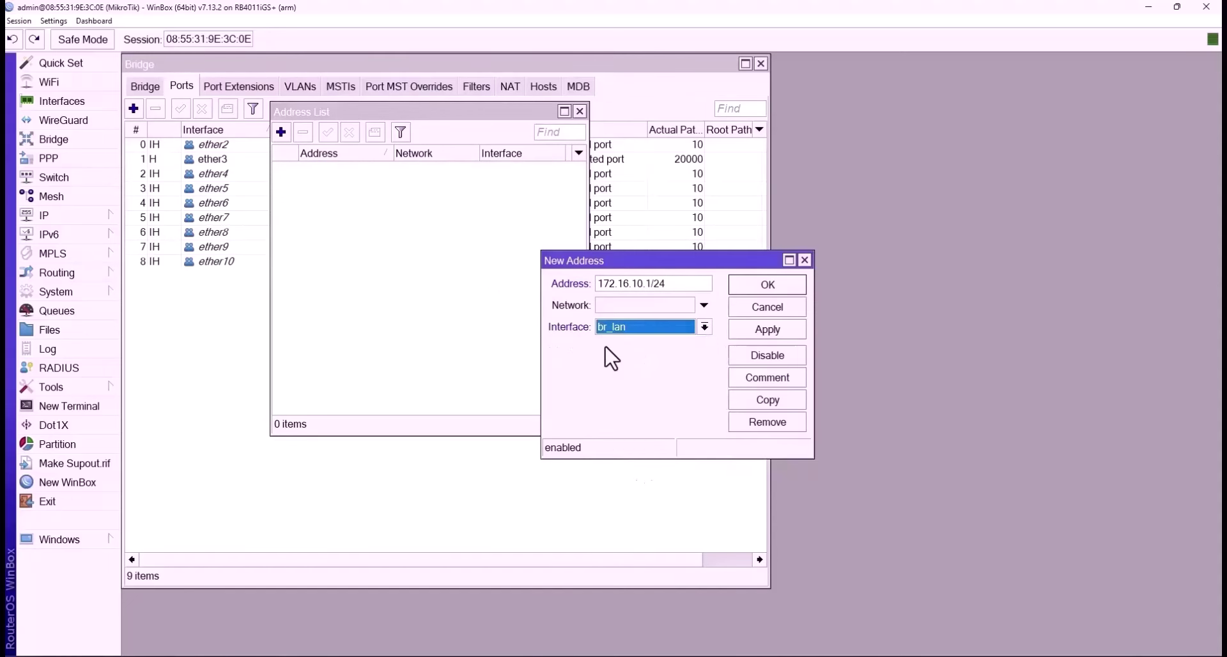
left_click(768, 285)
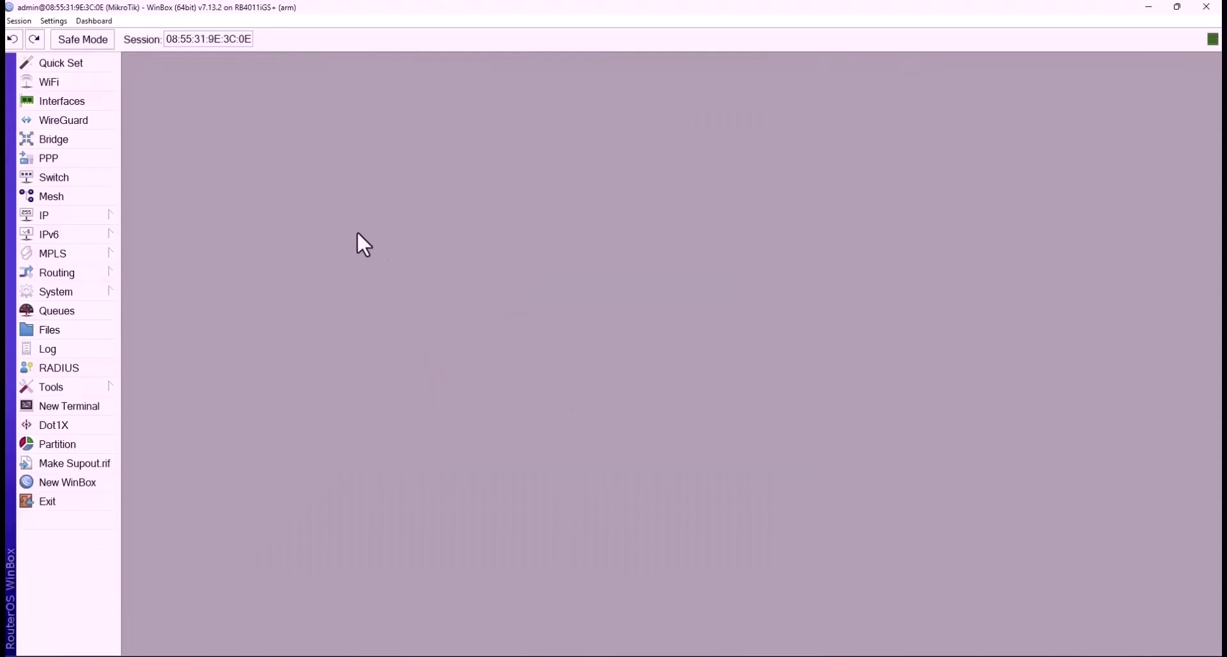
- Create a new interface list named WAN
left_click(85, 104)
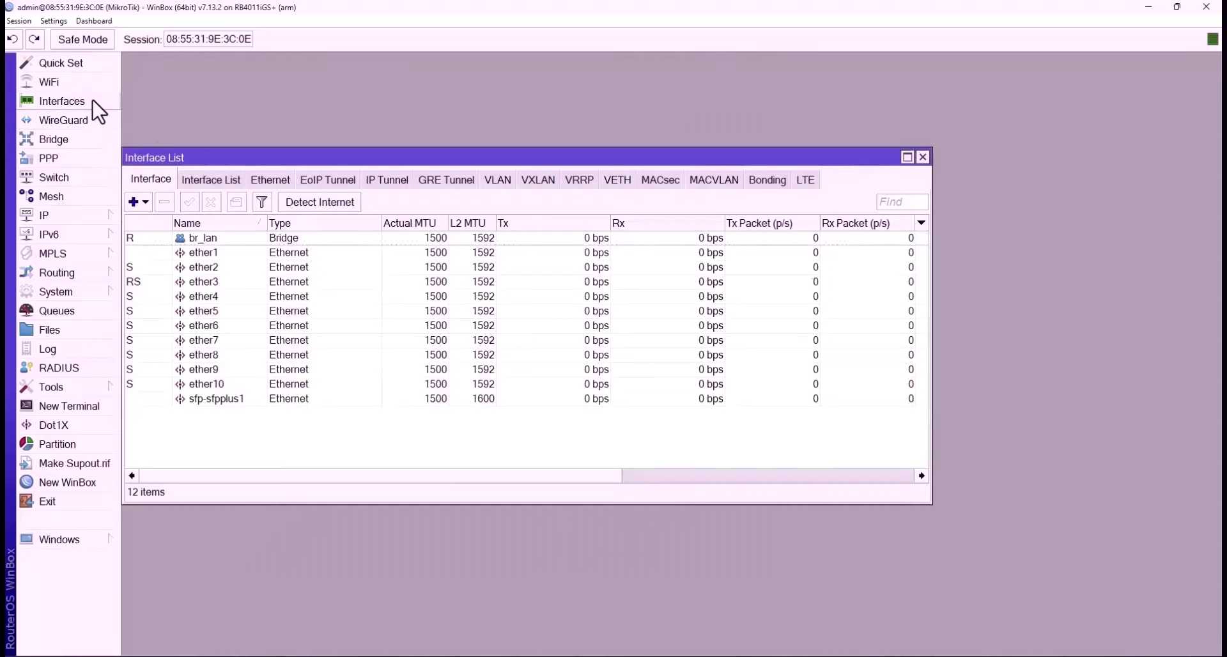
left_click(211, 182)
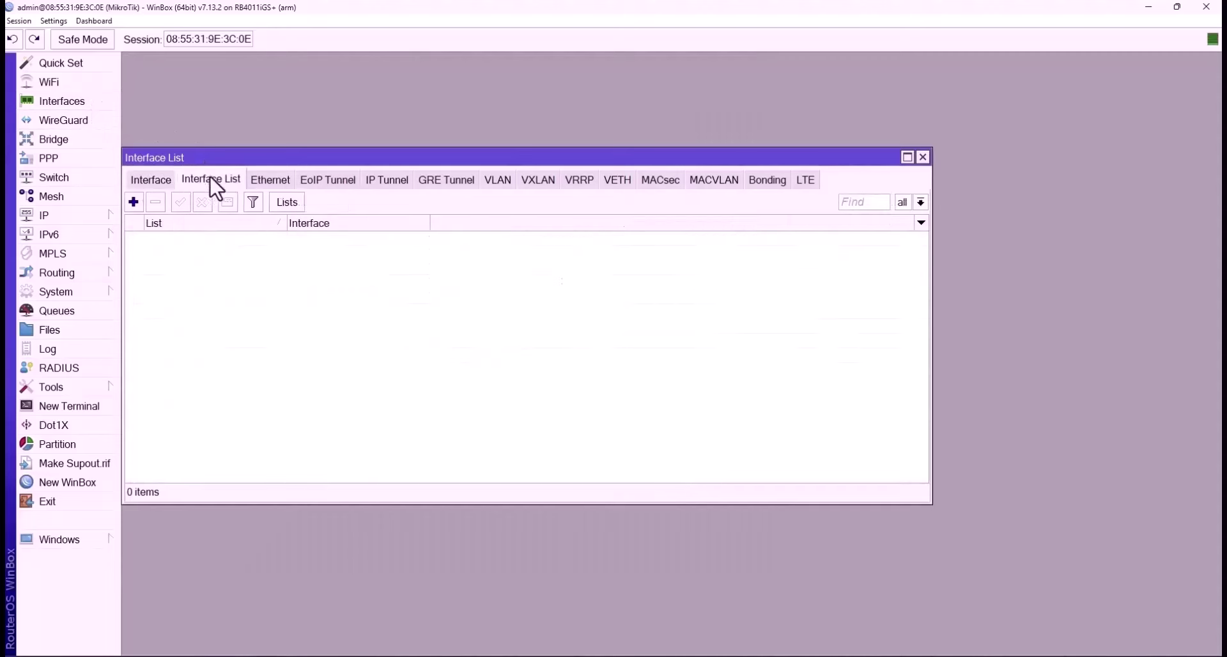
left_click(291, 204)
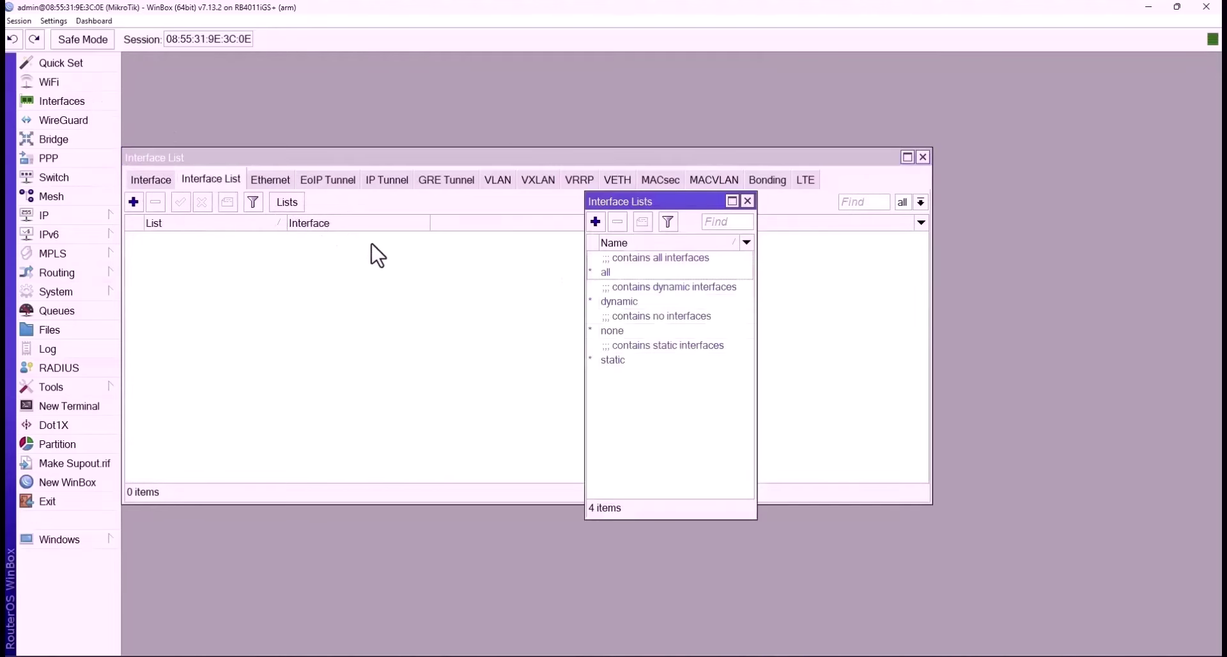
left_click(596, 222)
left_click_drag(639, 306, 591, 314)
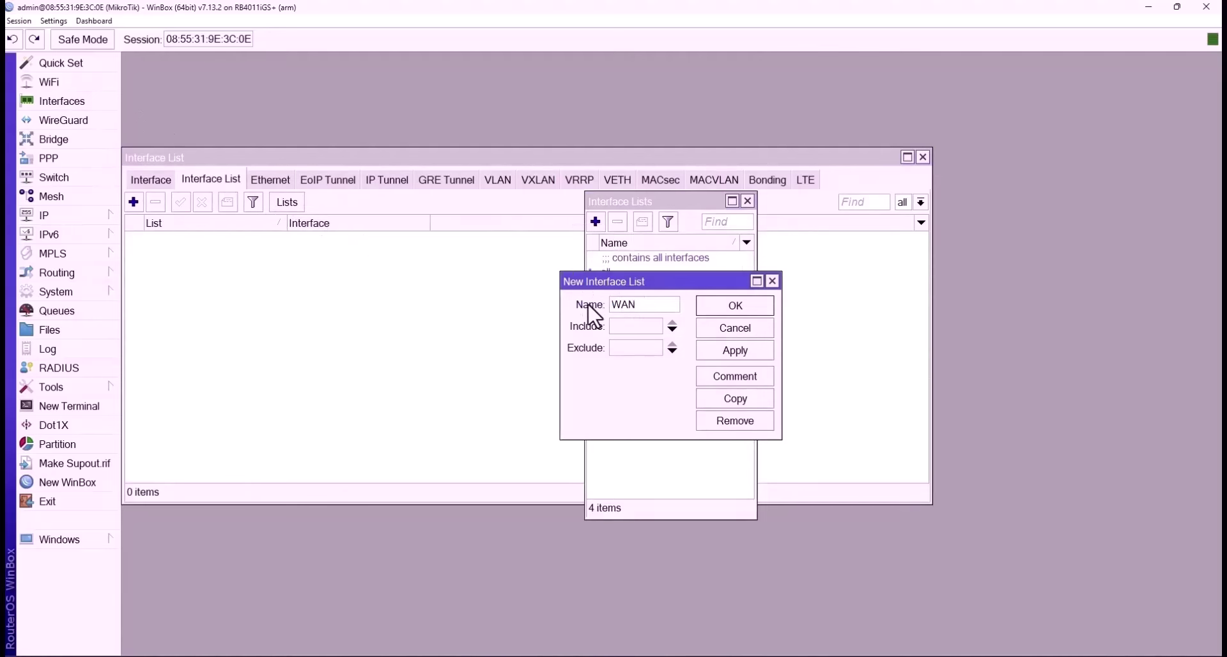
left_click(758, 314)
- Add the LAN and MNGT interface lists as well
left_click(598, 224)
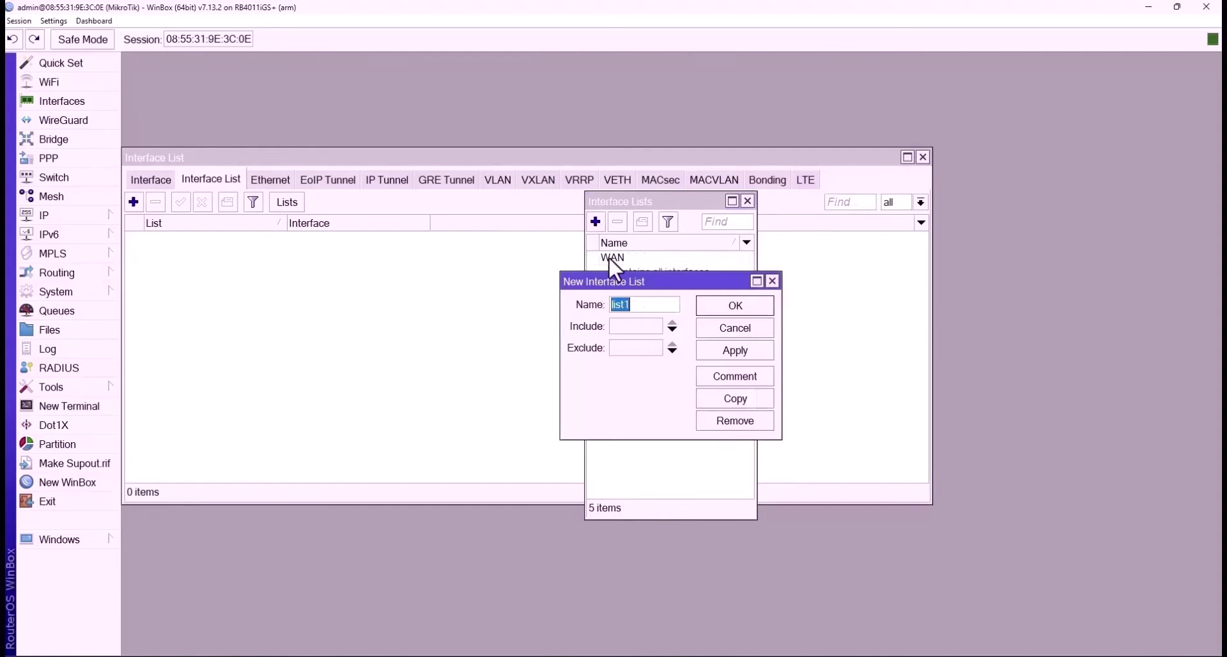
left_click(735, 307)
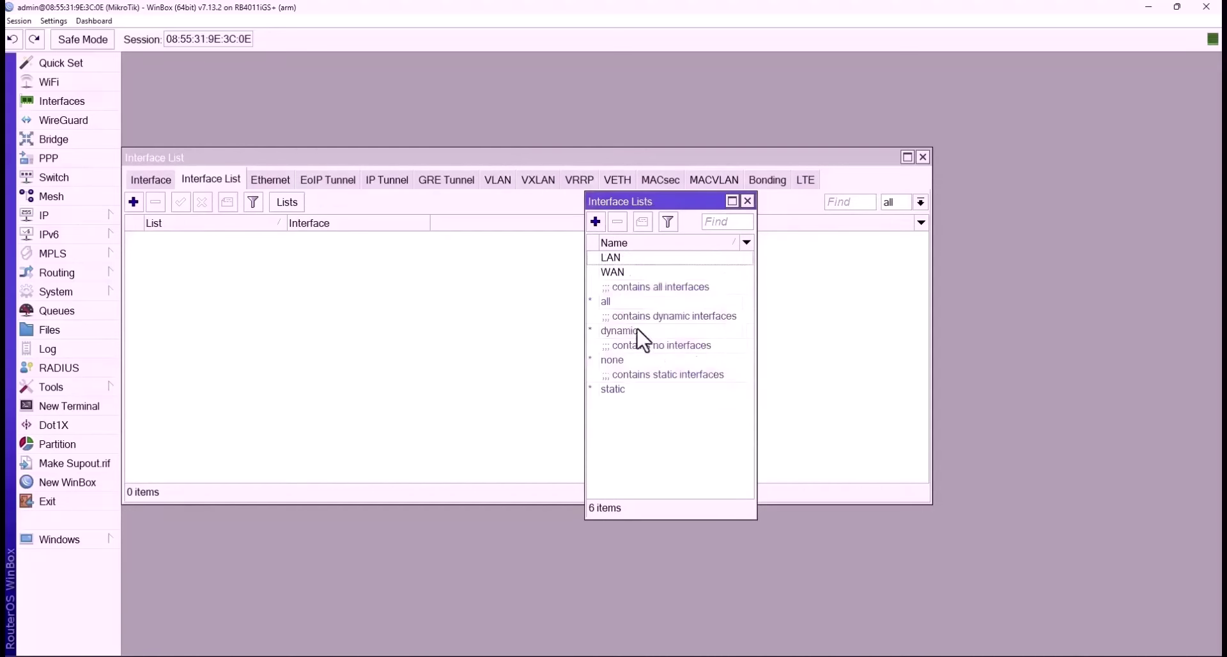
left_click(596, 223)
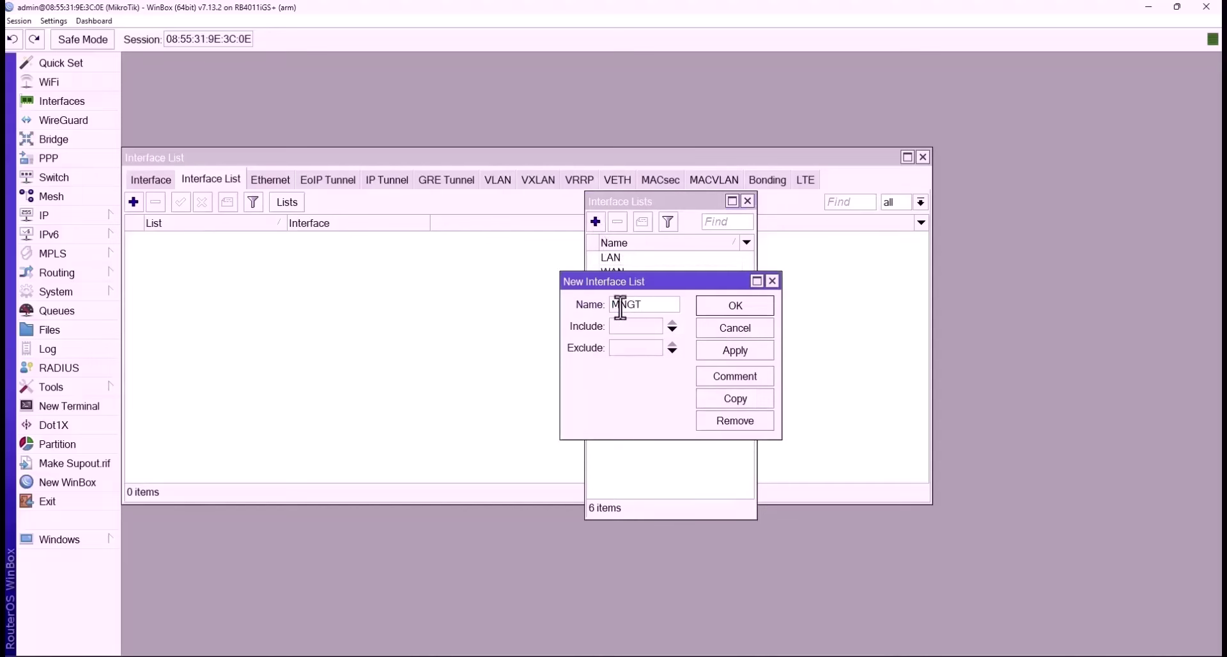
left_click(749, 304)
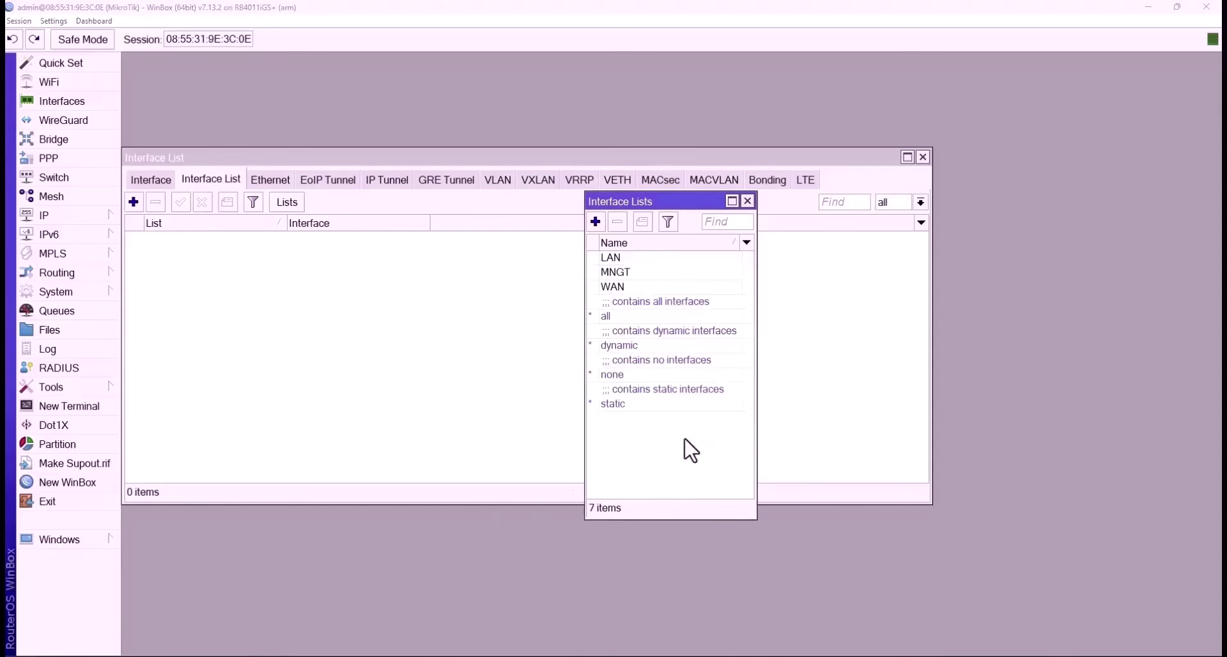
left_click(748, 201)
left_click(133, 202)
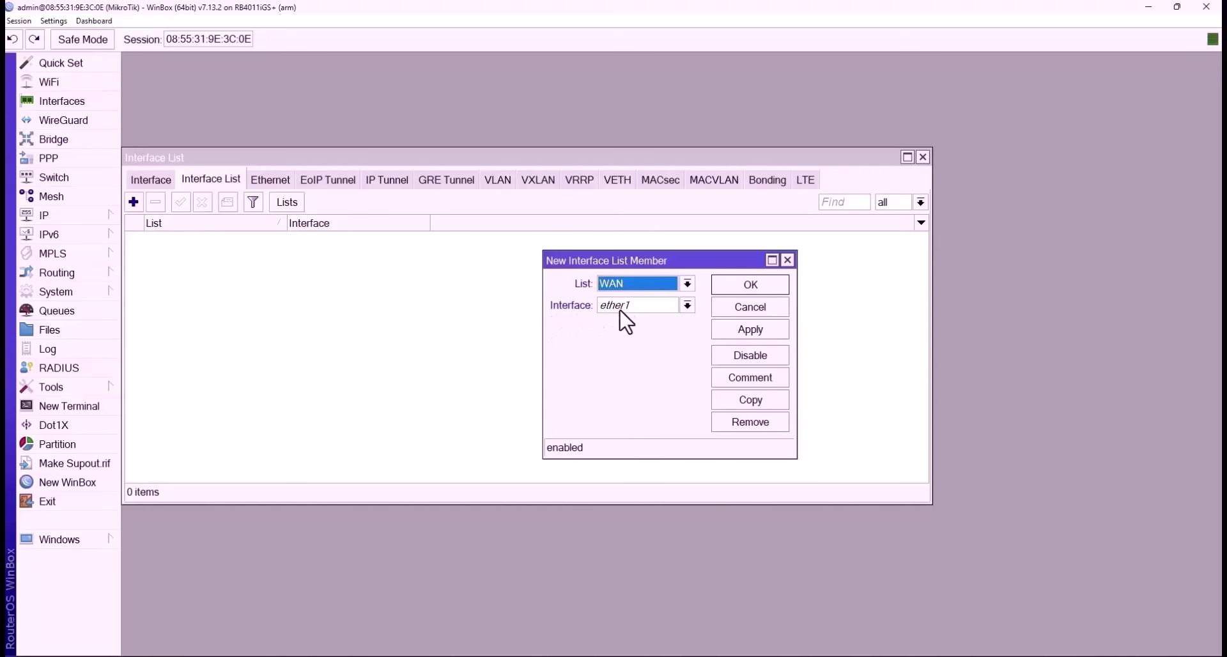
- Save ether1 as a WAN list member and br_lan as a LAN list member
left_click(752, 288)
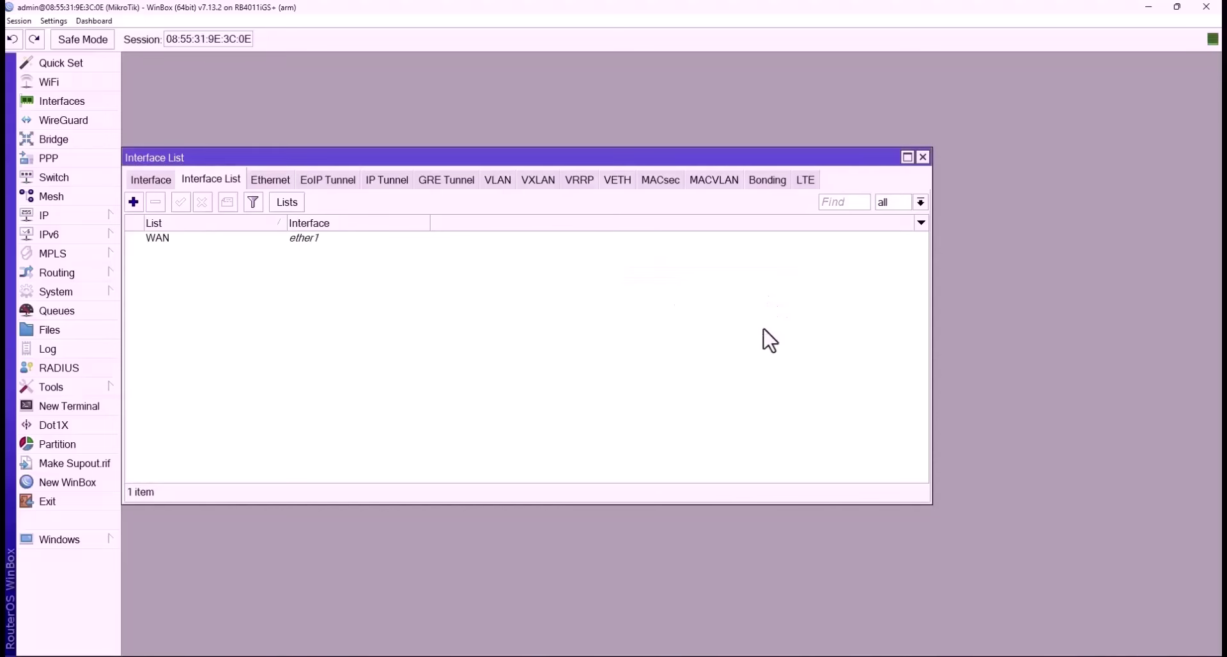
left_click(133, 202)
left_click(633, 283)
left_click(625, 310)
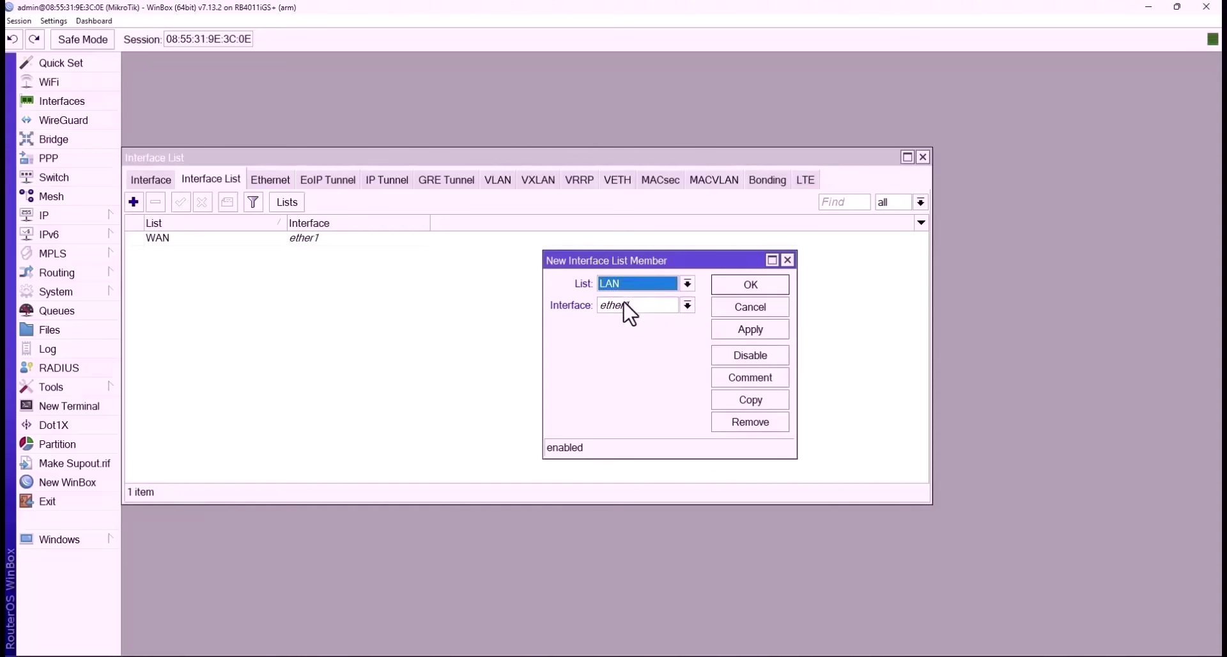
left_click(623, 306)
left_click(626, 320)
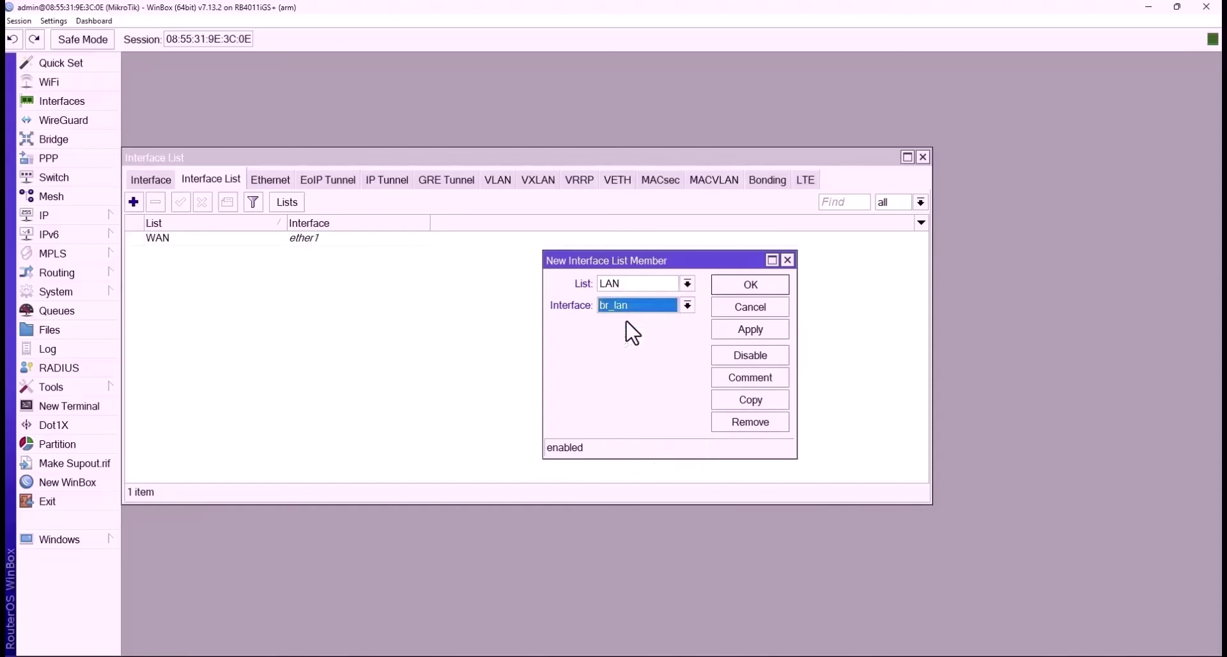
left_click(745, 330)
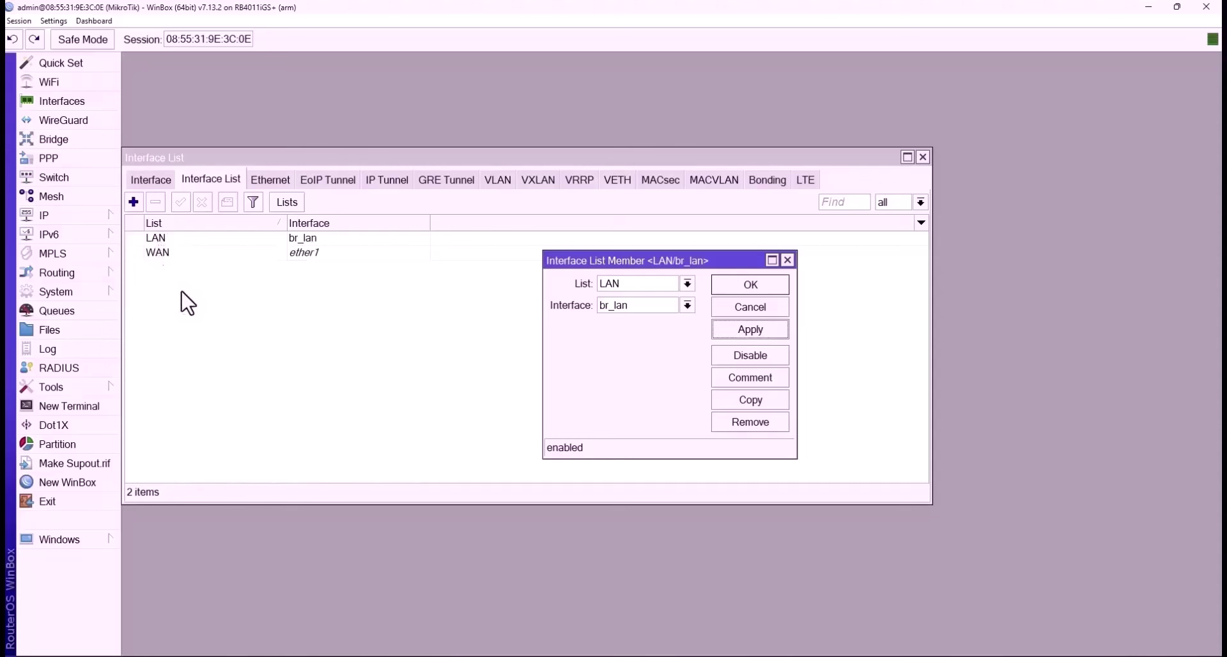
left_click(751, 285)
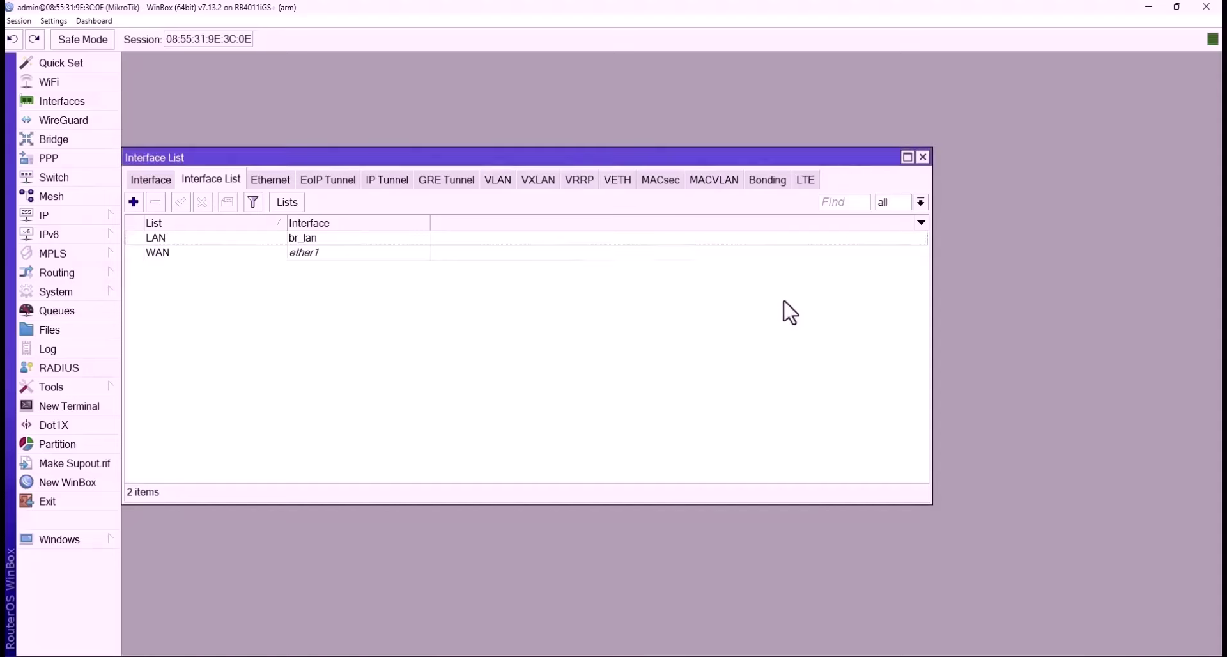
left_click(924, 157)
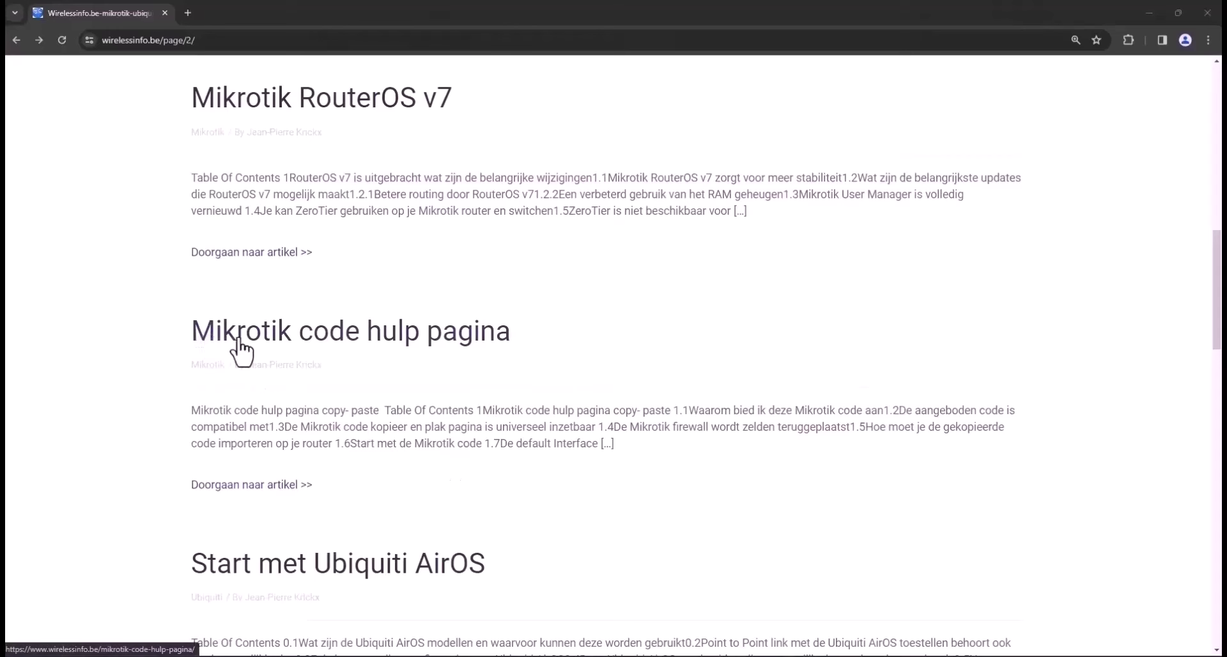
- Open the Mikrotik code hulp pagina article and copy its Default firewall /ip firewall filter block
left_click(388, 336)
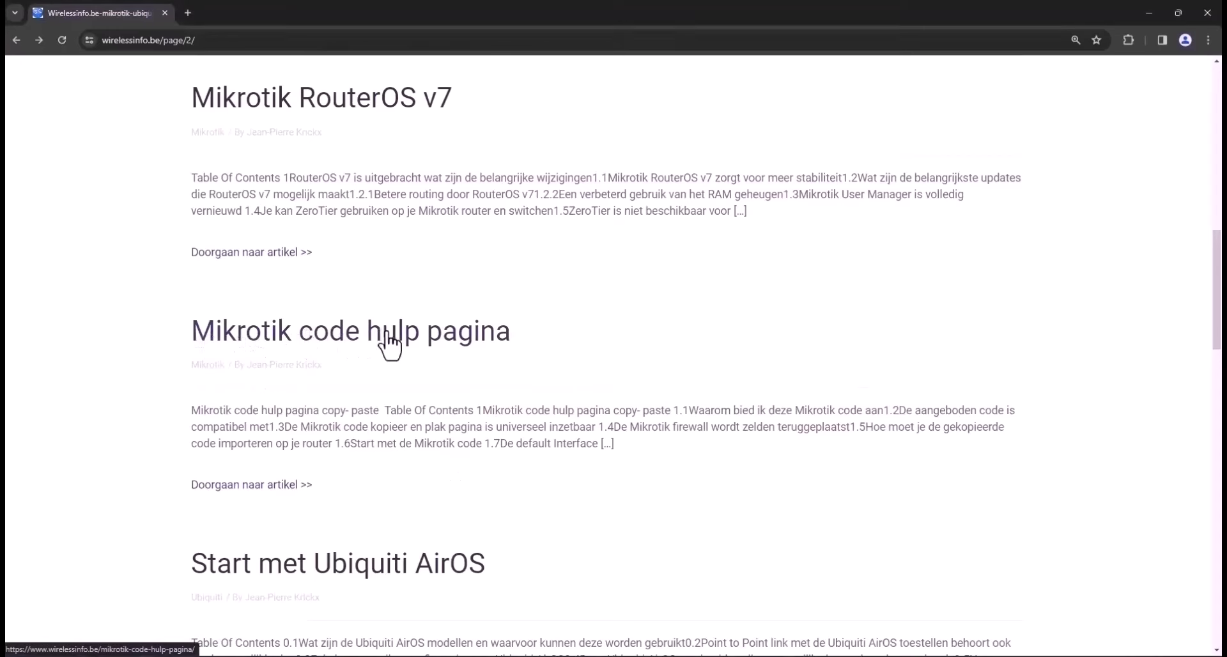
scroll(592, 327, "down", 15)
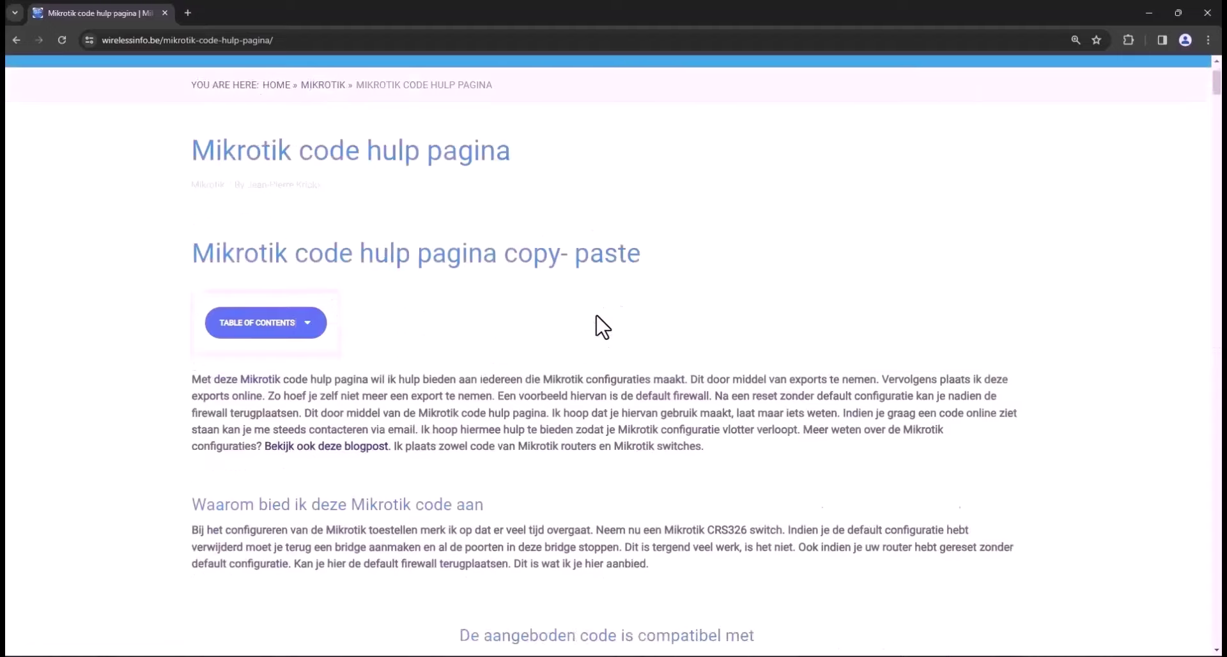
scroll(602, 327, "down", 18)
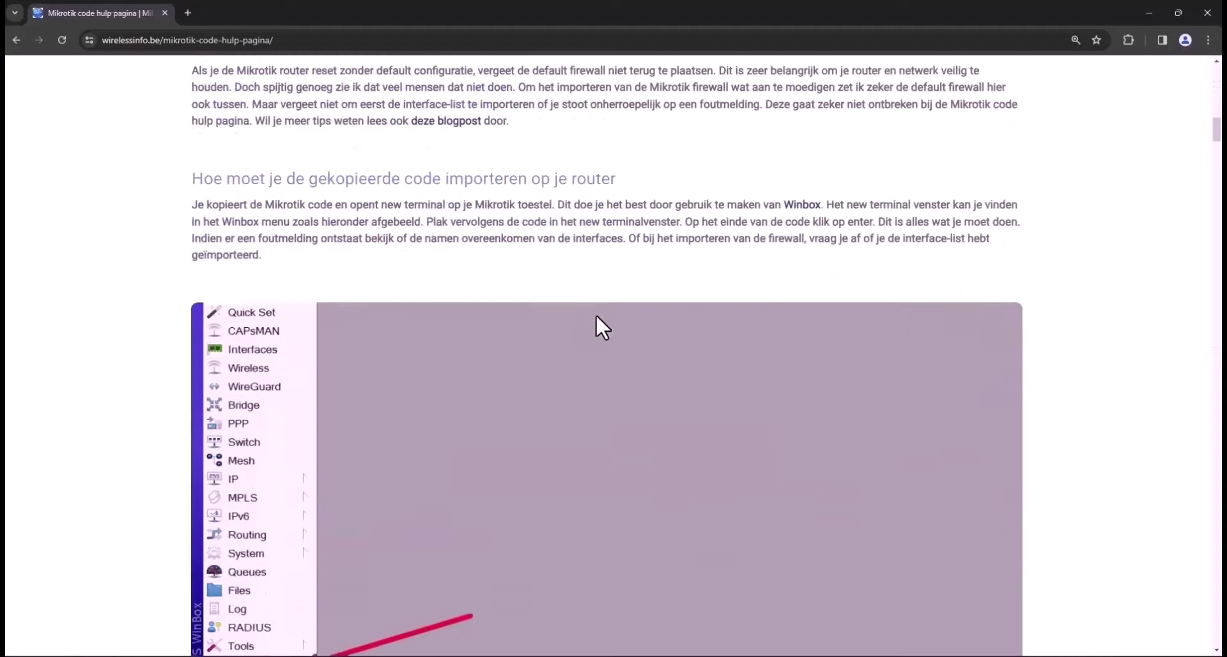
scroll(602, 327, "down", 1)
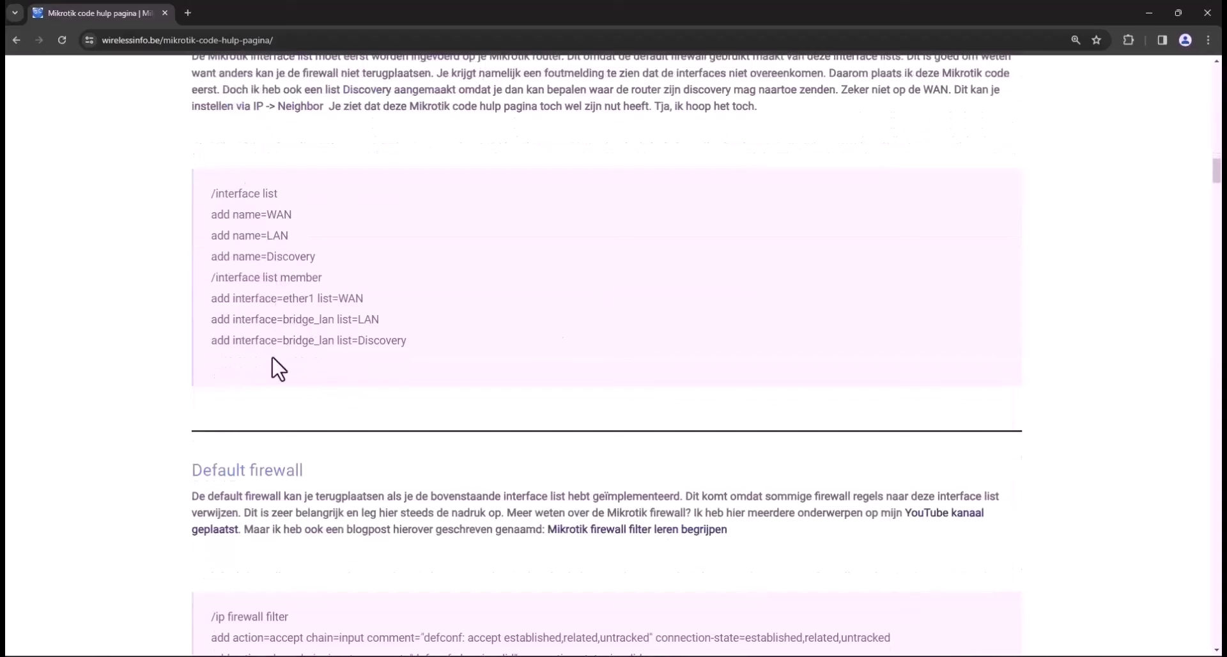
scroll(630, 294, "down", 5)
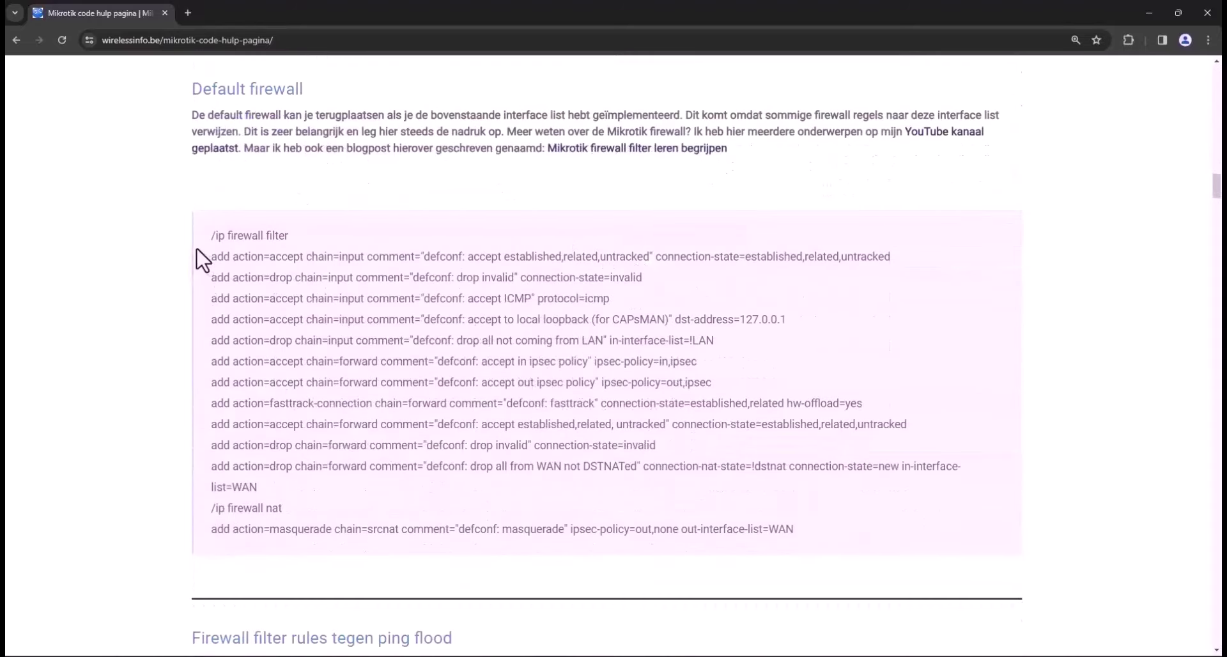
left_click_drag(212, 236, 988, 486)
key("ctrl+c")
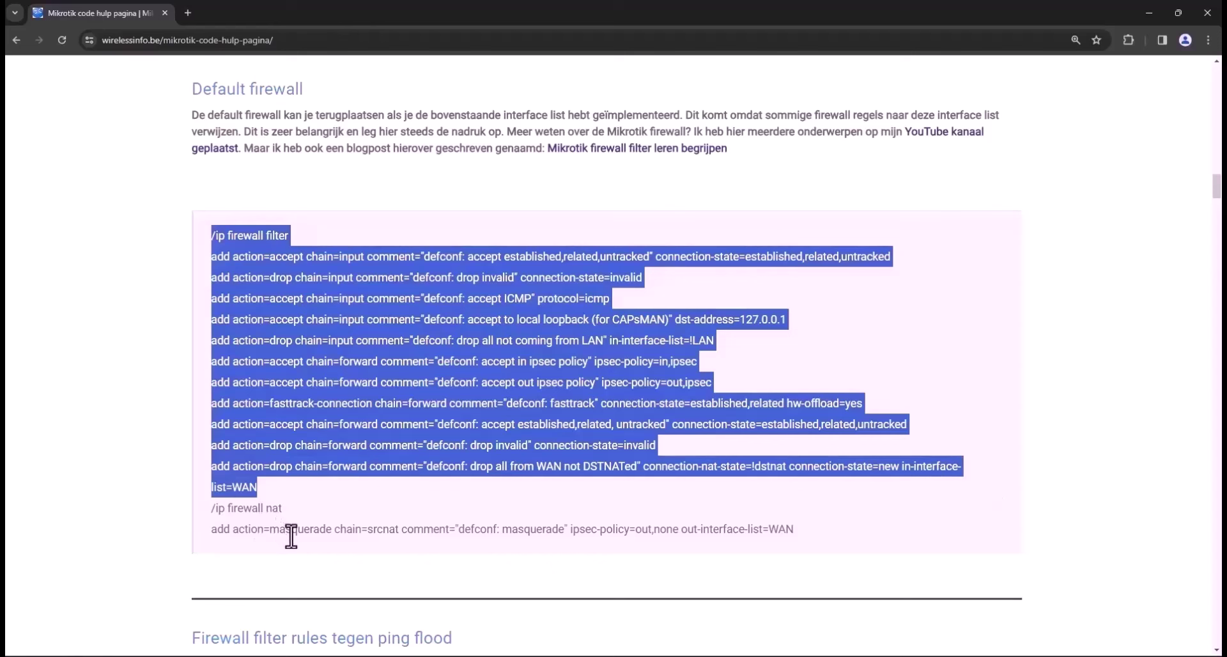
right_click(329, 319)
left_click(371, 331)
- Paste the copied firewall filter commands into a new WinBox terminal
left_click(1149, 13)
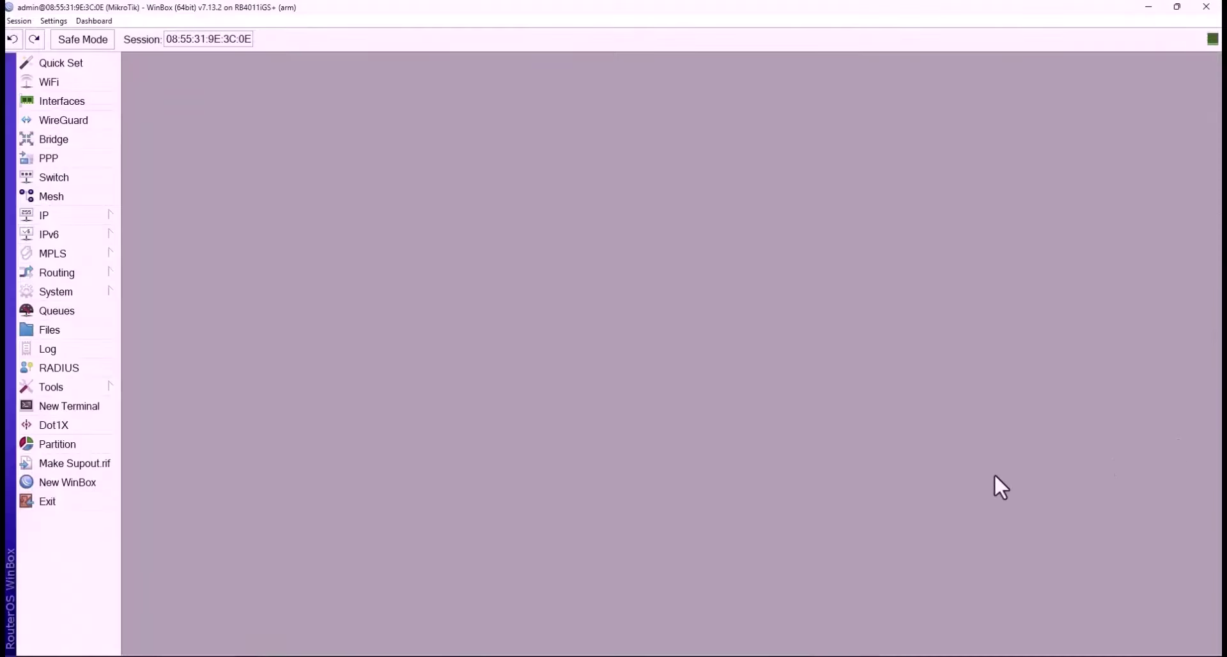
left_click(79, 409)
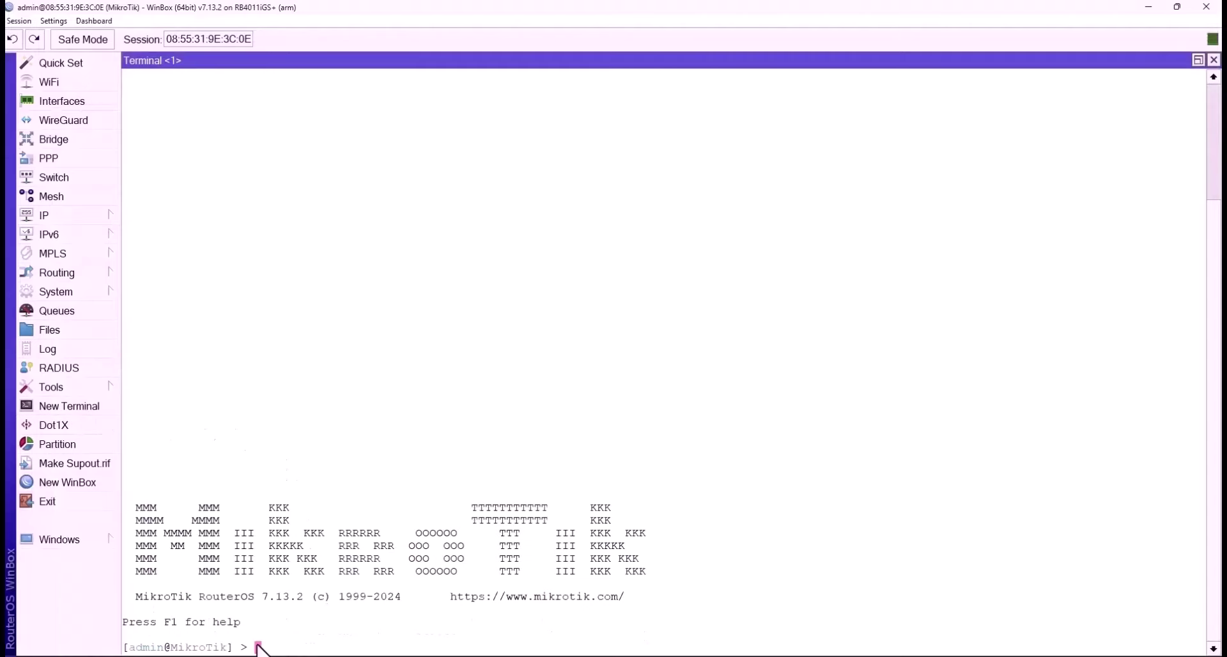
right_click(279, 646)
left_click(298, 633)
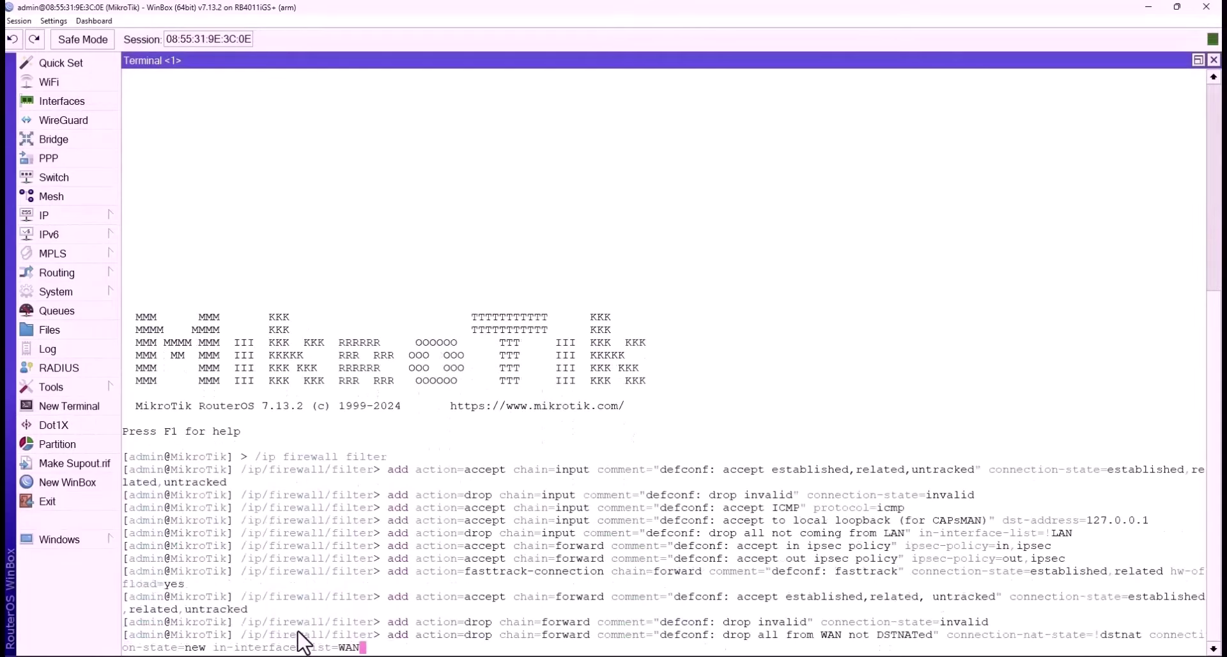
- Show the empty NAT rule list under IP > Firewall
left_click(55, 217)
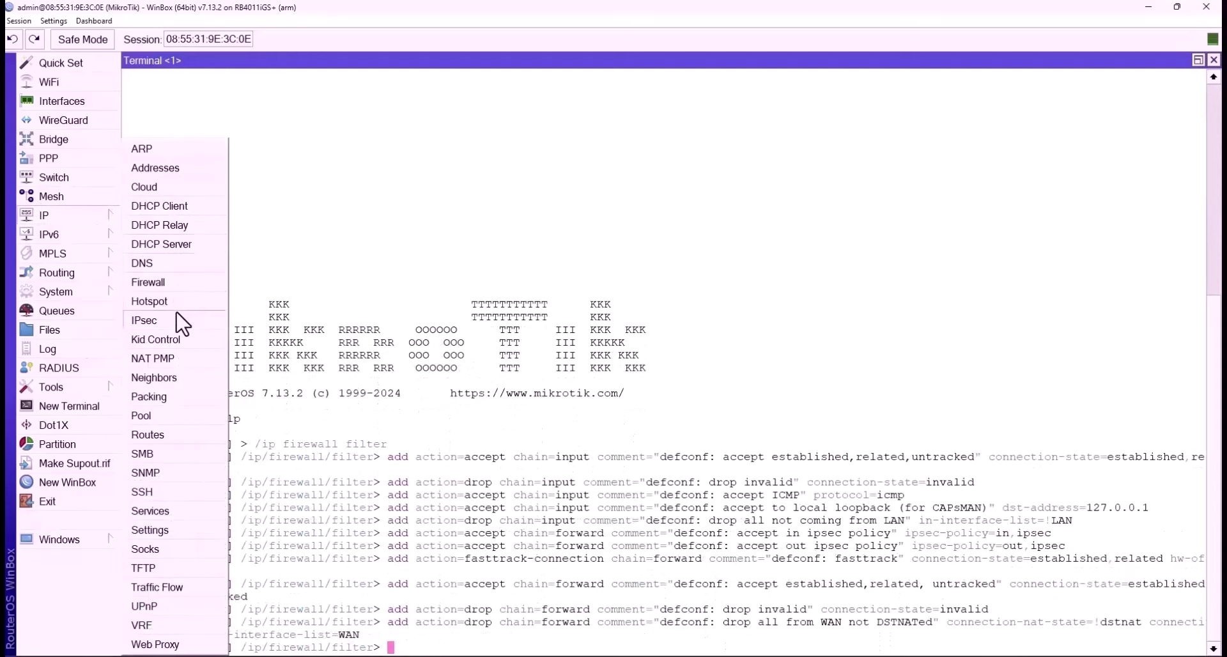
left_click(177, 283)
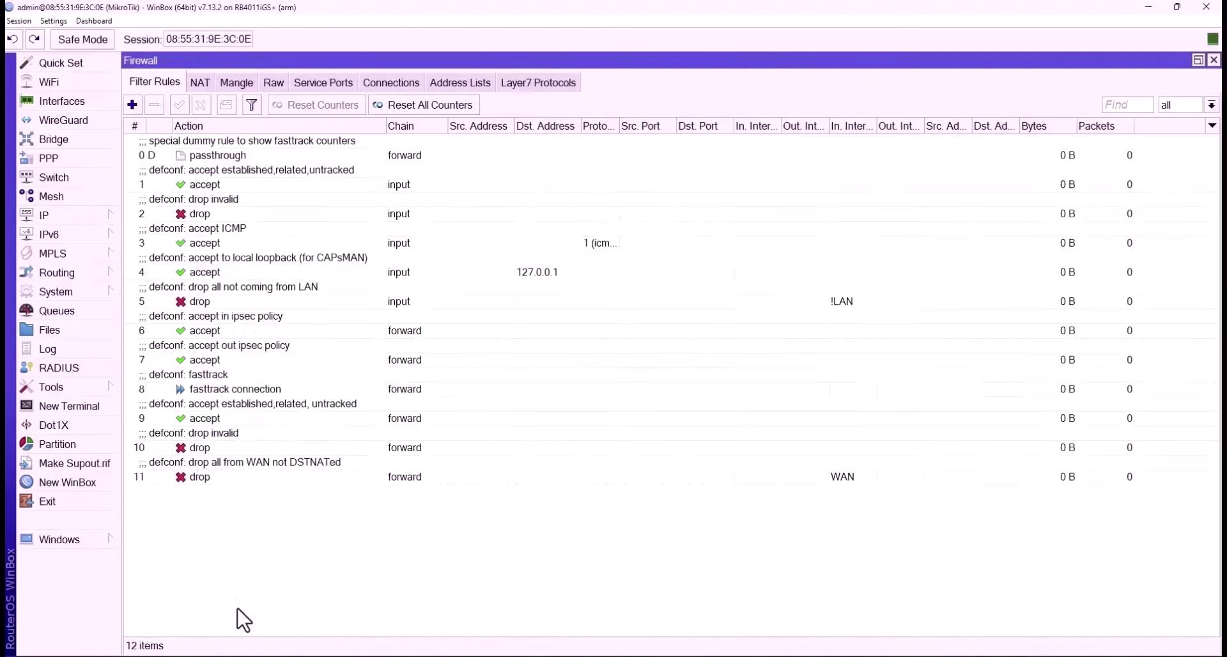
left_click(200, 83)
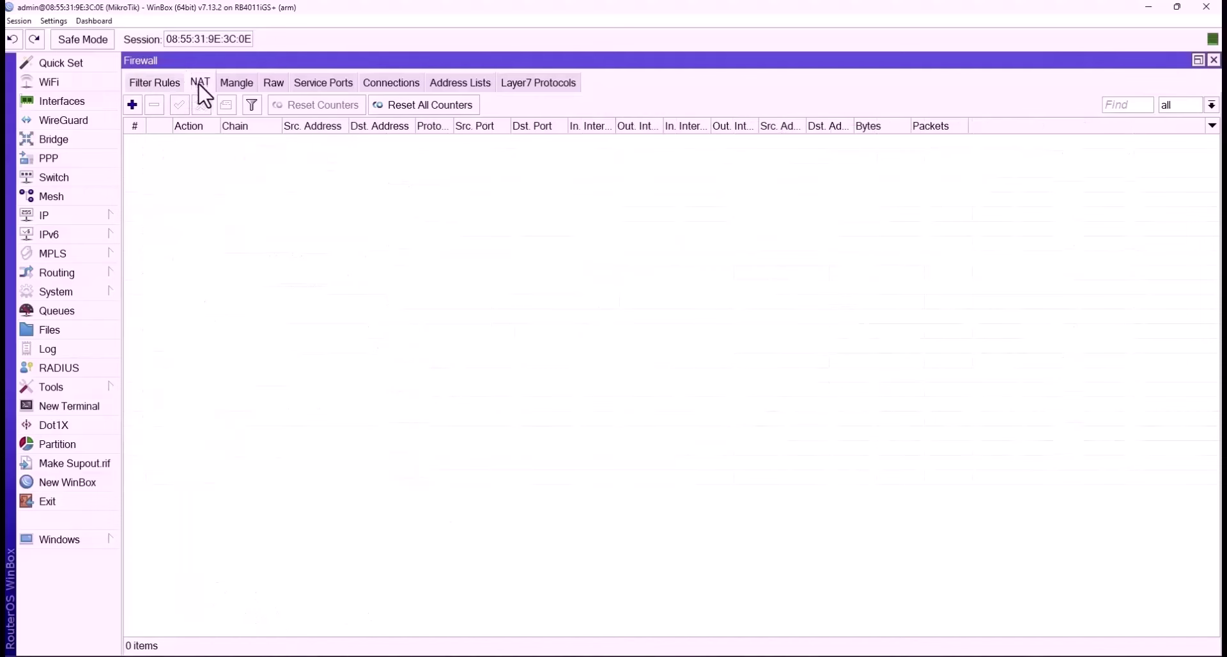
- Add a srcnat NAT rule for Out. Interface List WAN with action masquerade
left_click(132, 104)
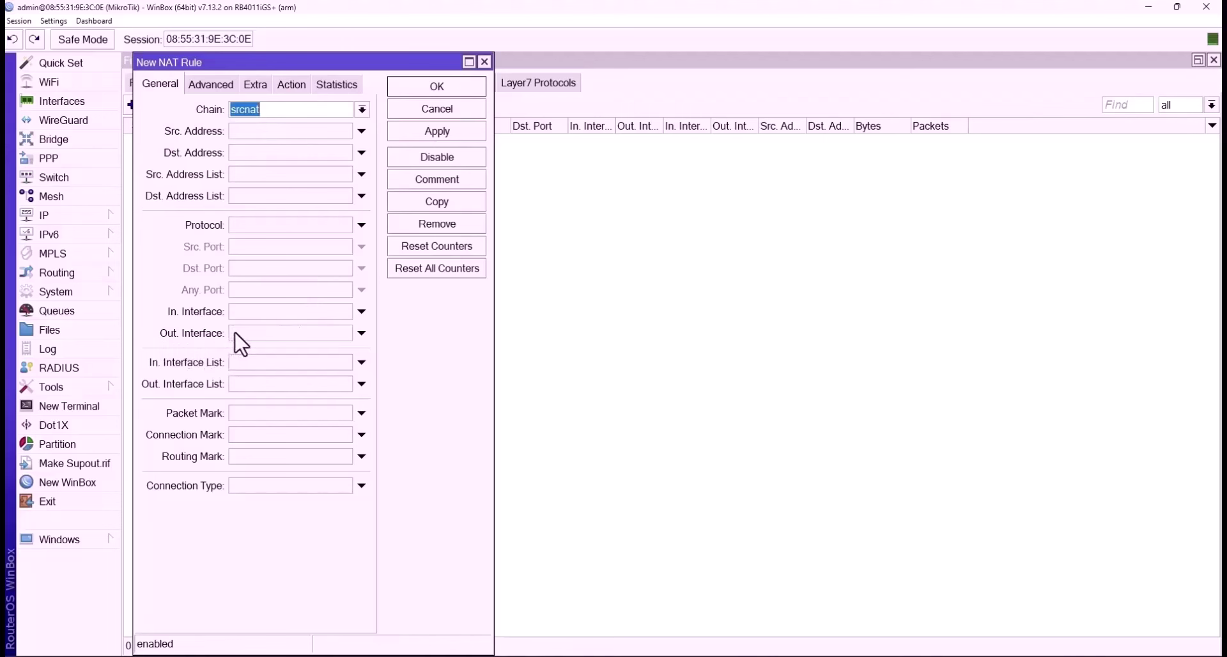
left_click(242, 385)
left_click(263, 387)
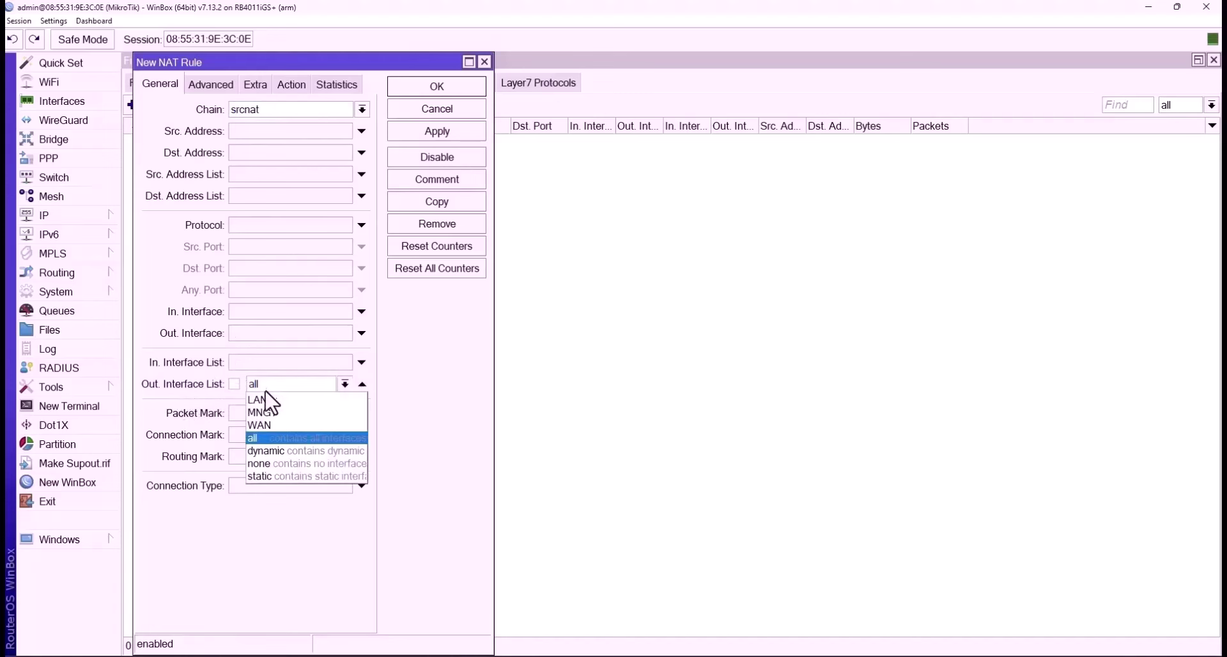
left_click(270, 424)
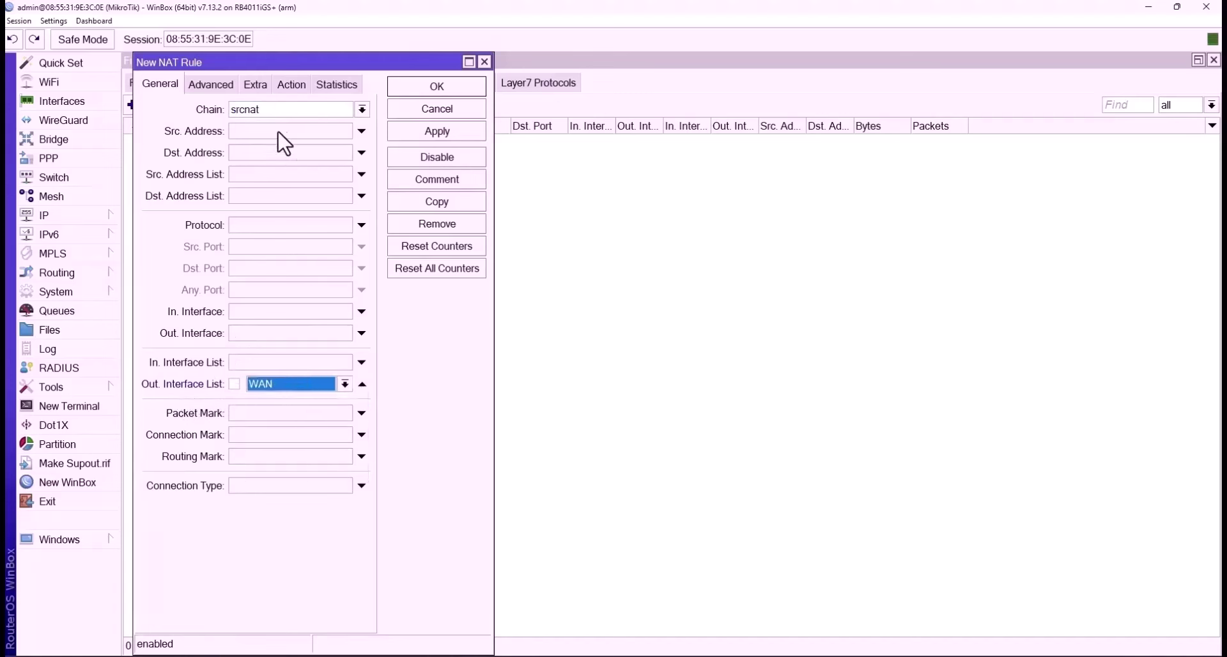
left_click(289, 87)
left_click(255, 110)
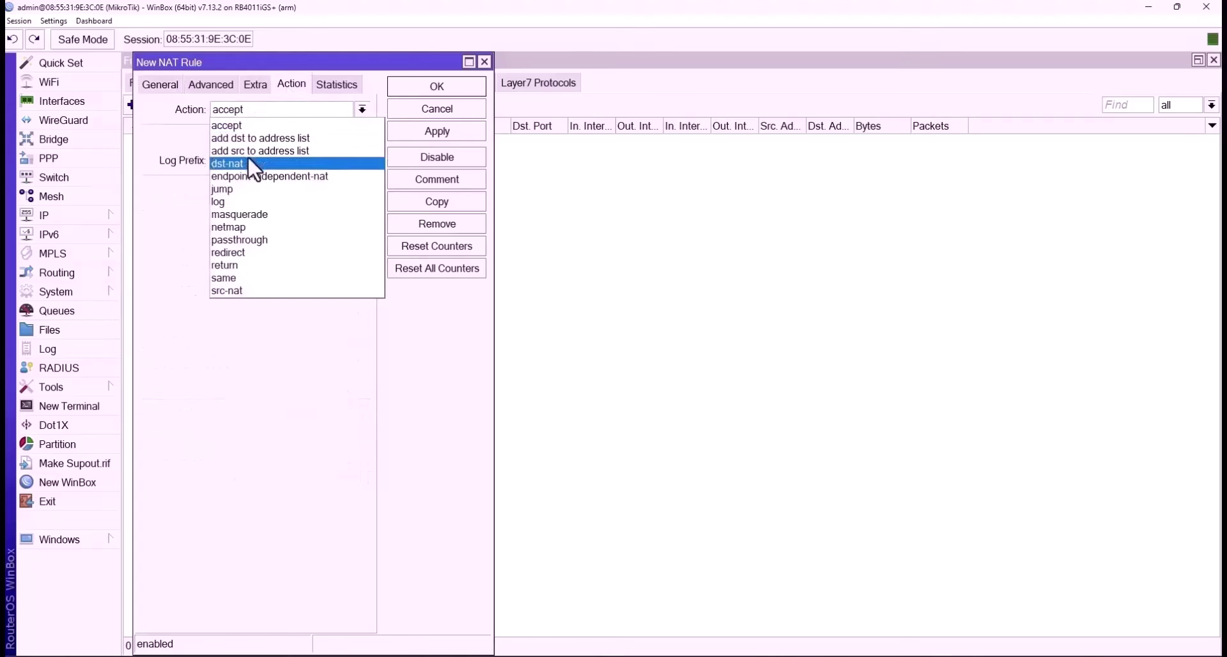
left_click(242, 214)
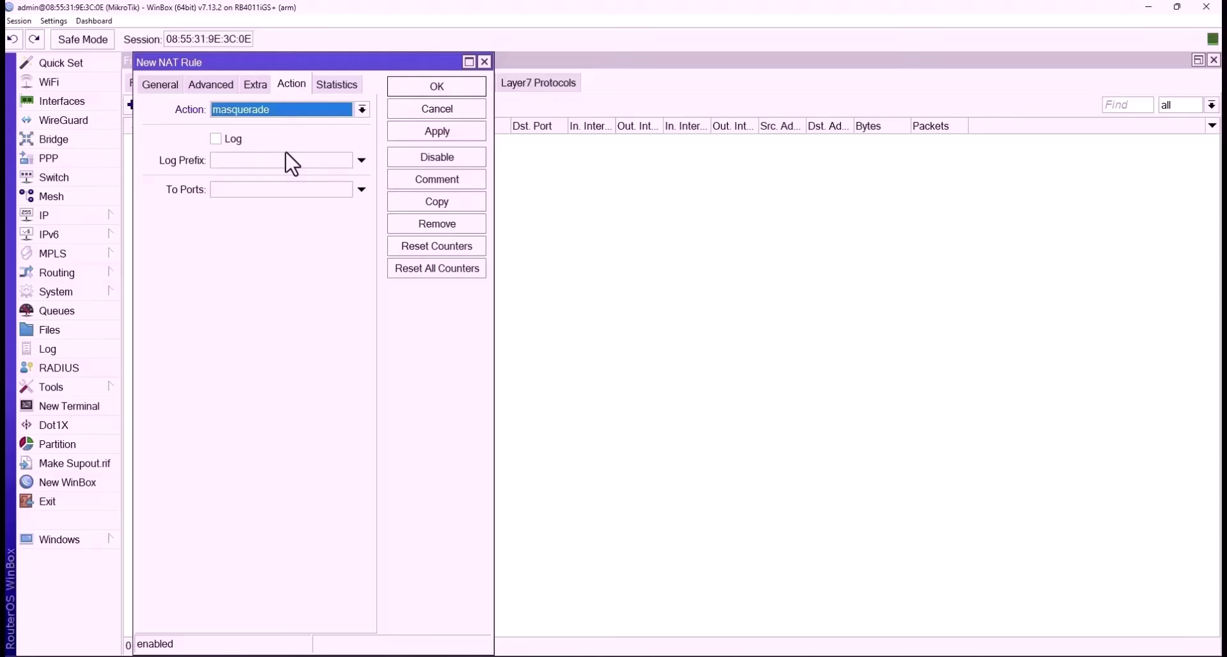
left_click(439, 91)
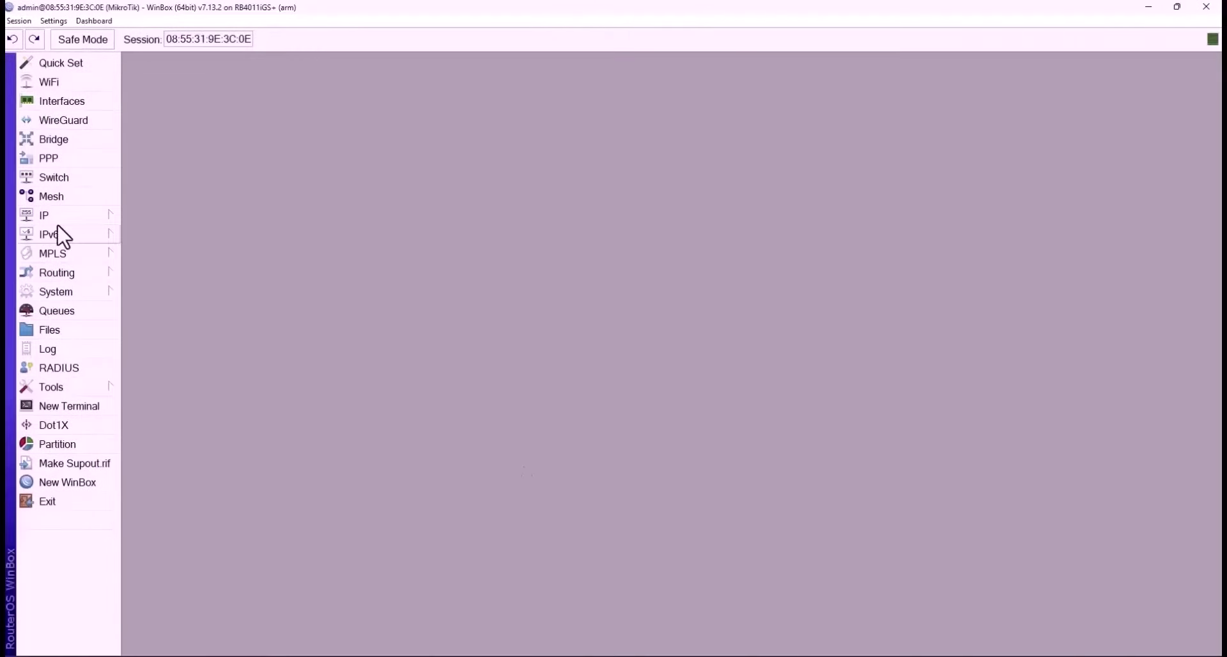
- Add a DHCP client on ether1, which obtains the address 192.168.1.236/24
left_click(43, 215)
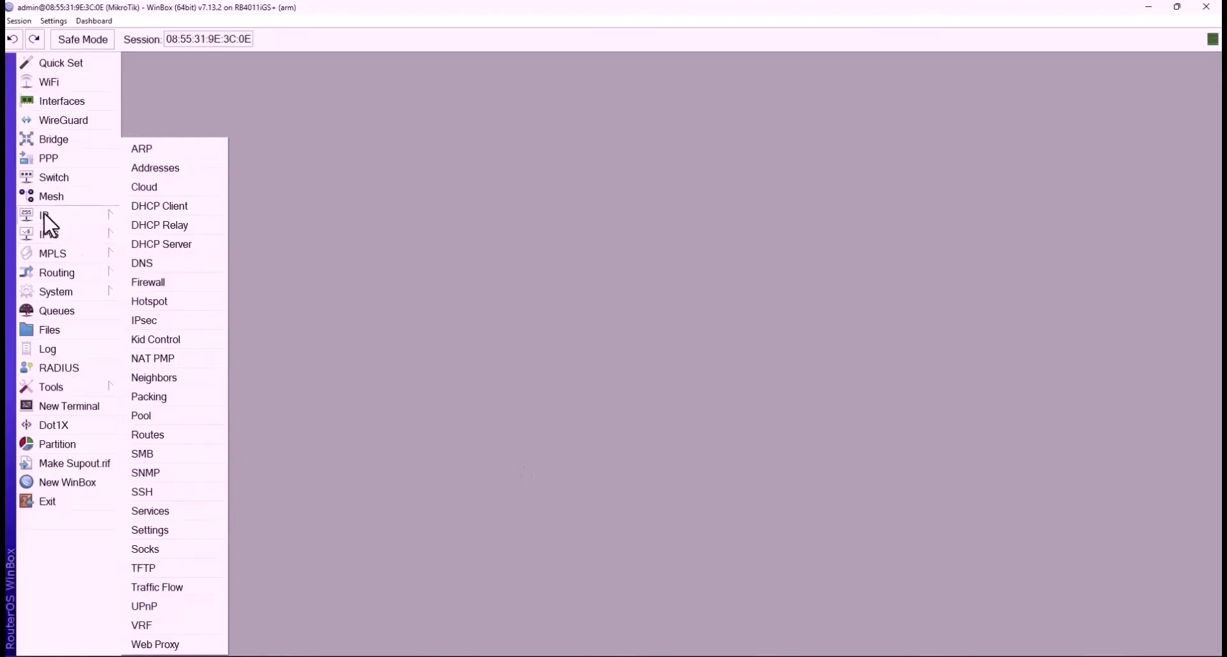
left_click(182, 206)
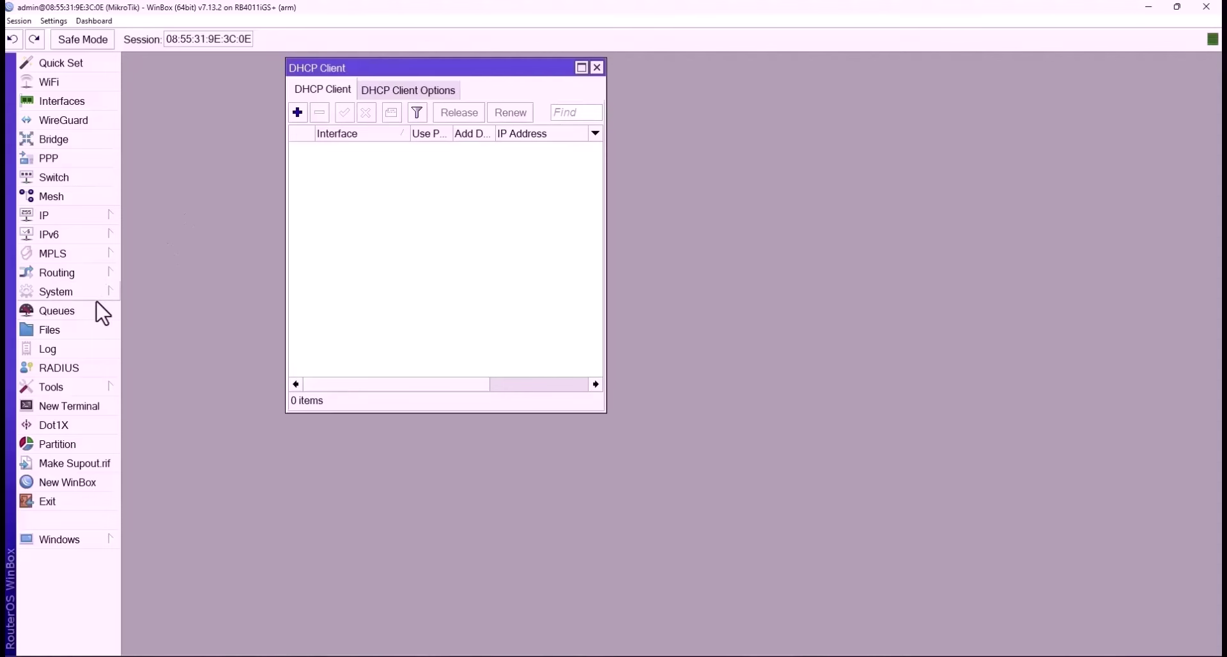
left_click(297, 113)
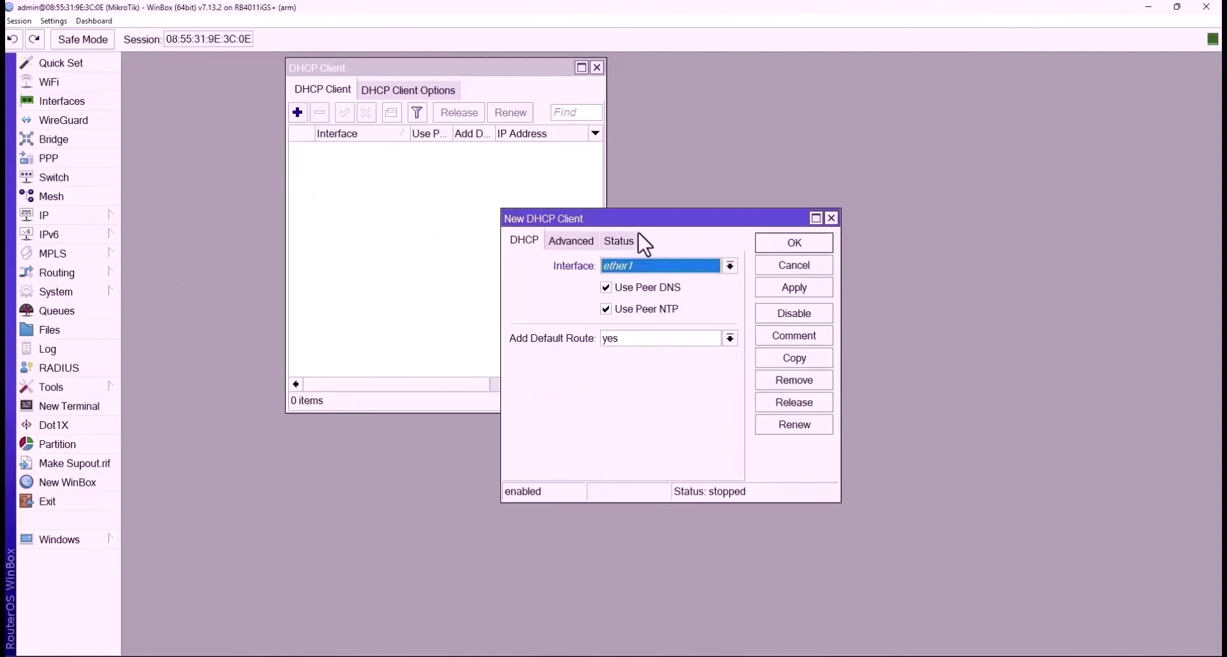
left_click_drag(640, 217, 428, 162)
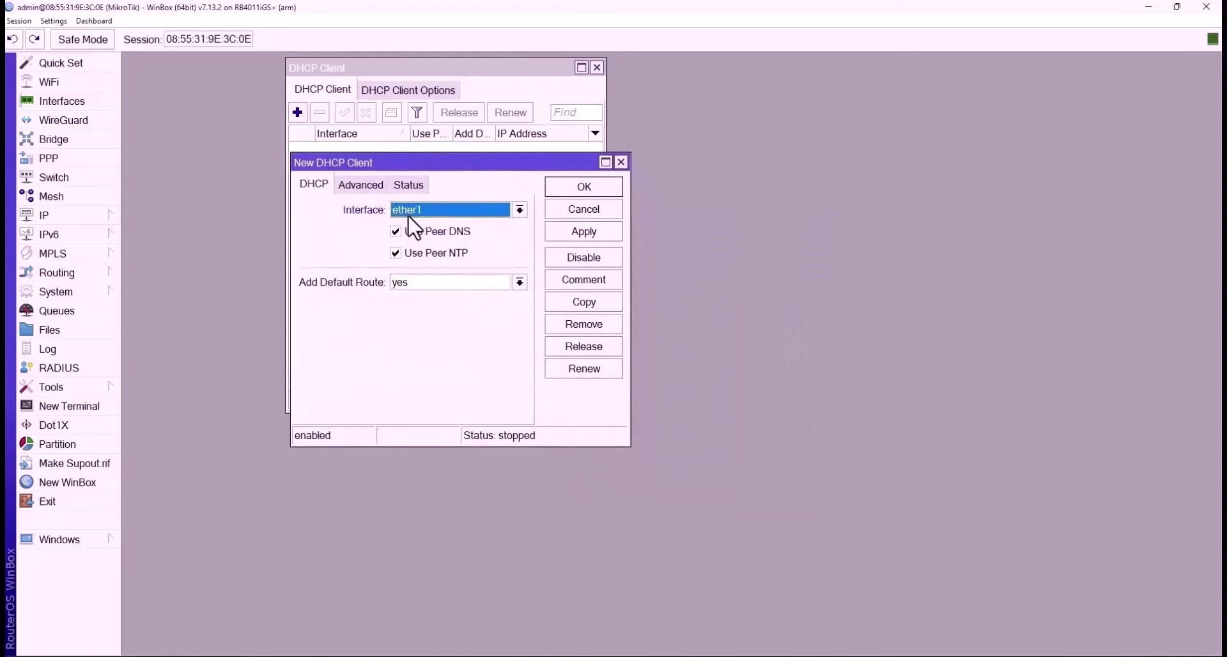
left_click(594, 189)
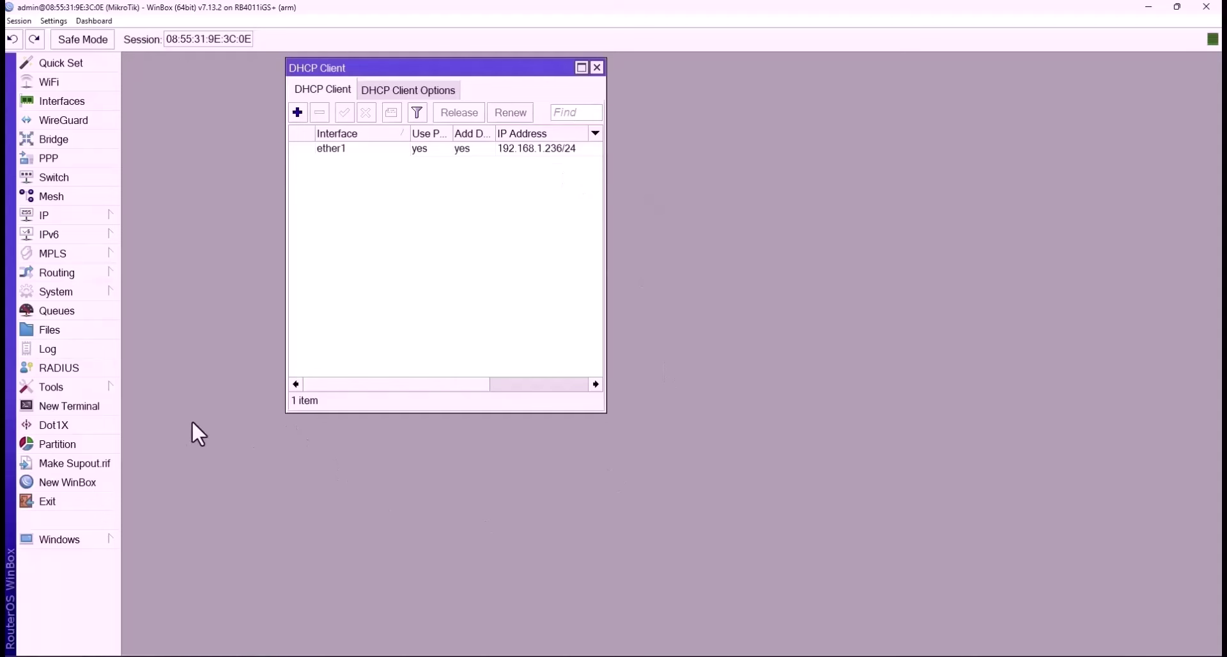
left_click(96, 387)
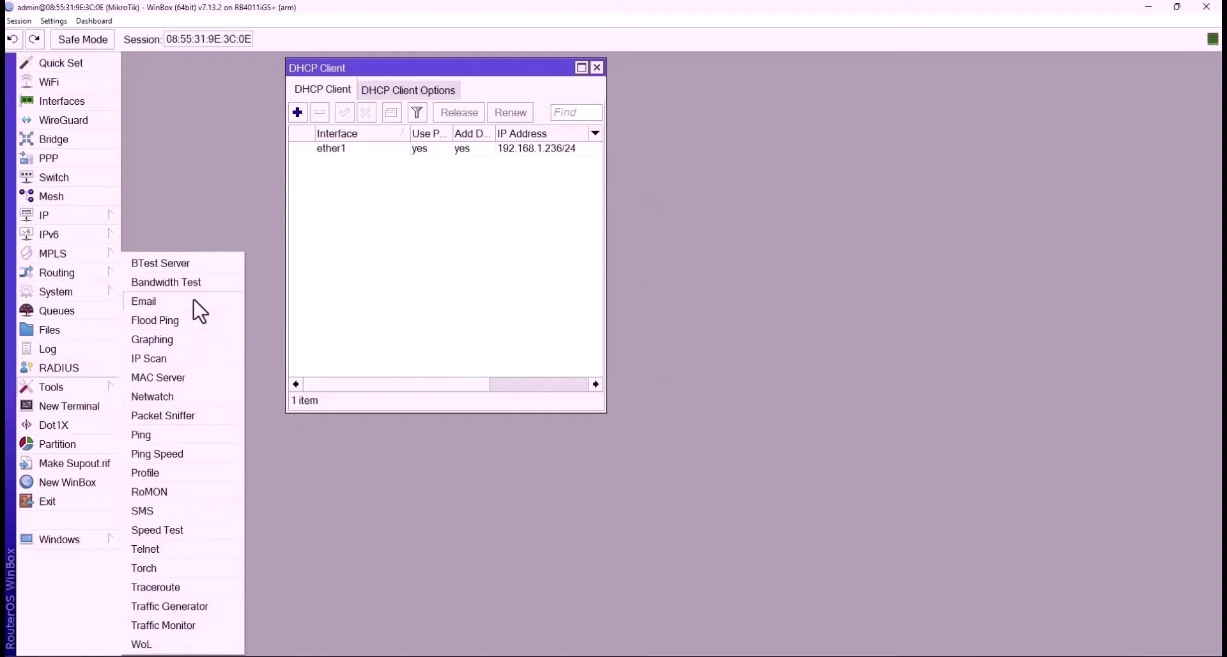
- Ping google.com and stop after 8 of 8 replies with 0% packet loss
left_click(186, 438)
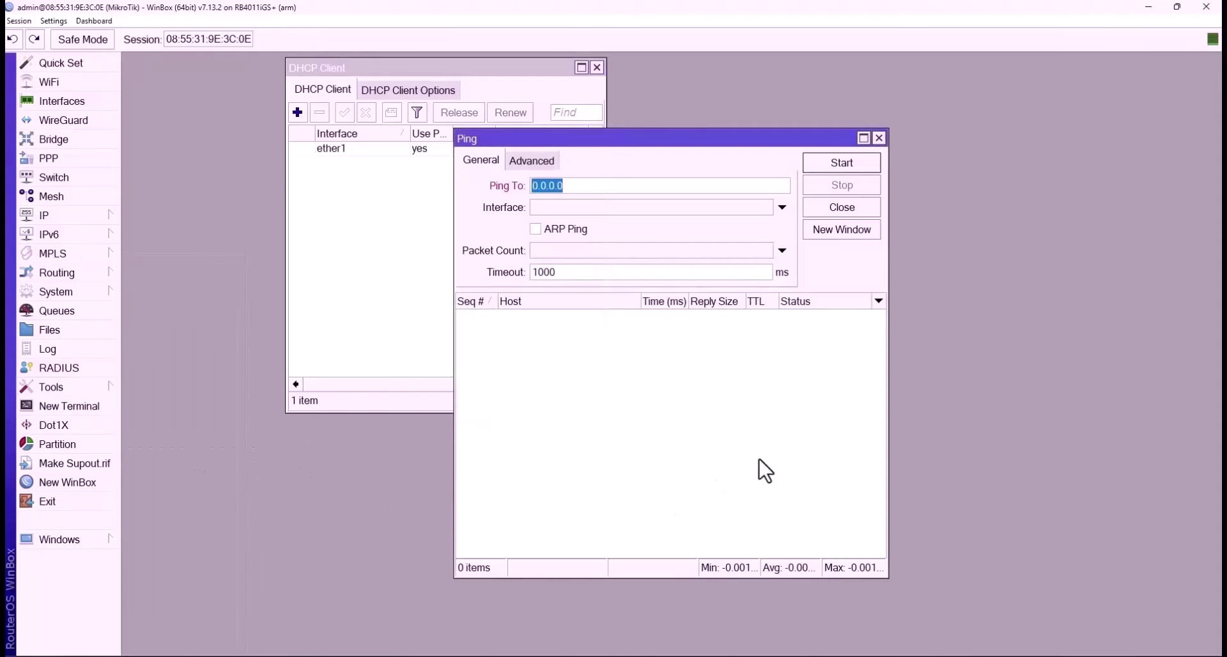
type("google.com")
key("Return")
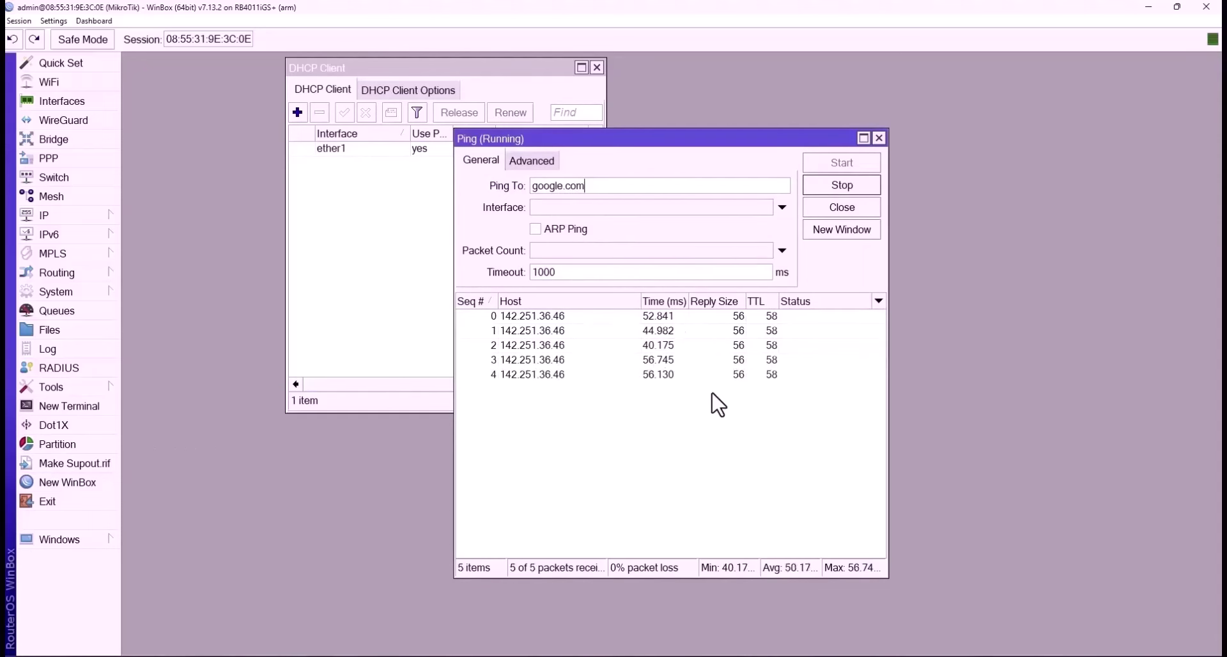
left_click(857, 188)
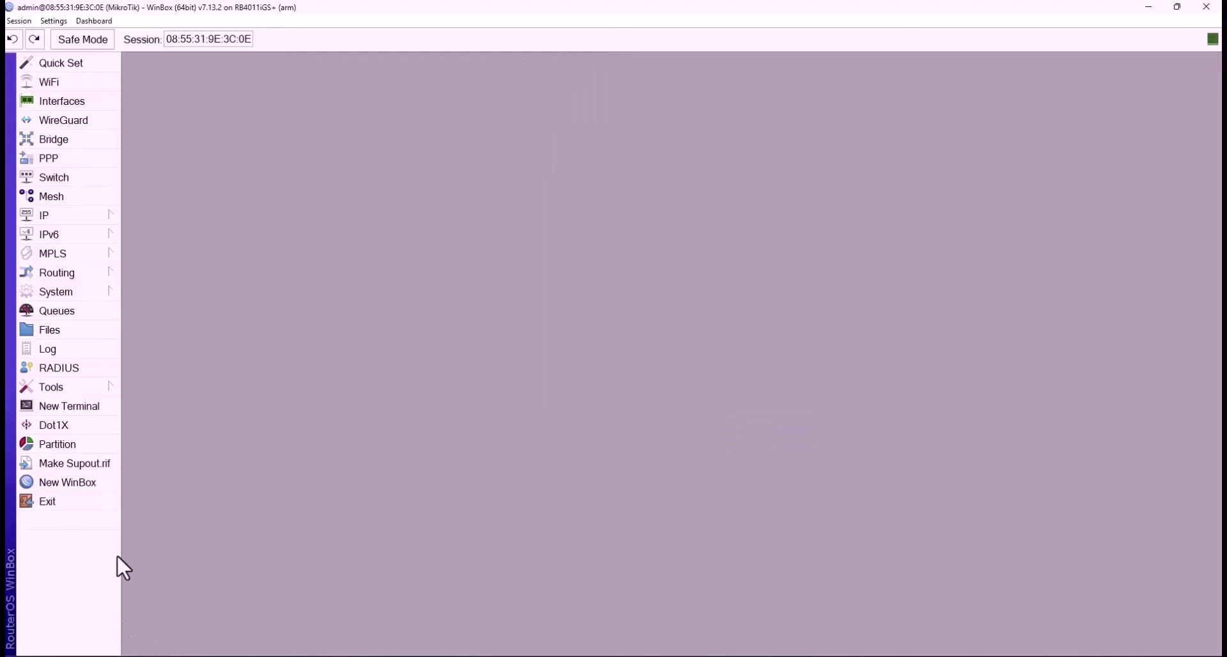
- Add IP pool pool_pppoe spanning 172.16.10.20-172.16.10.254, then close the IP Pool list
left_click(48, 219)
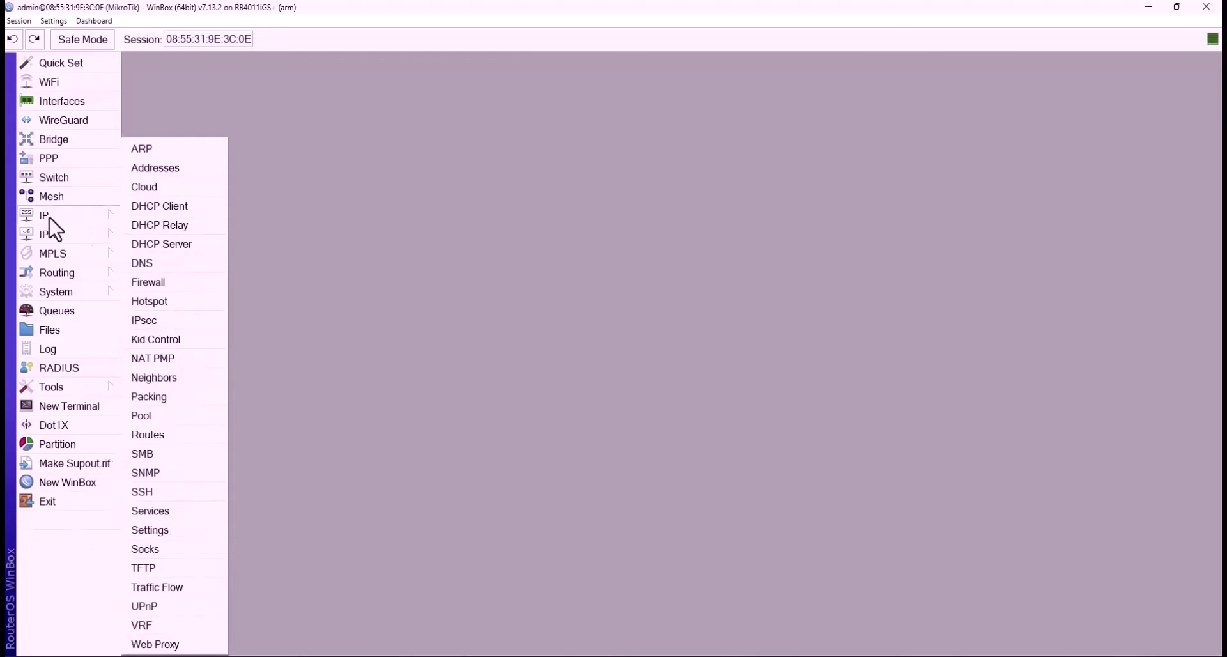
left_click(173, 418)
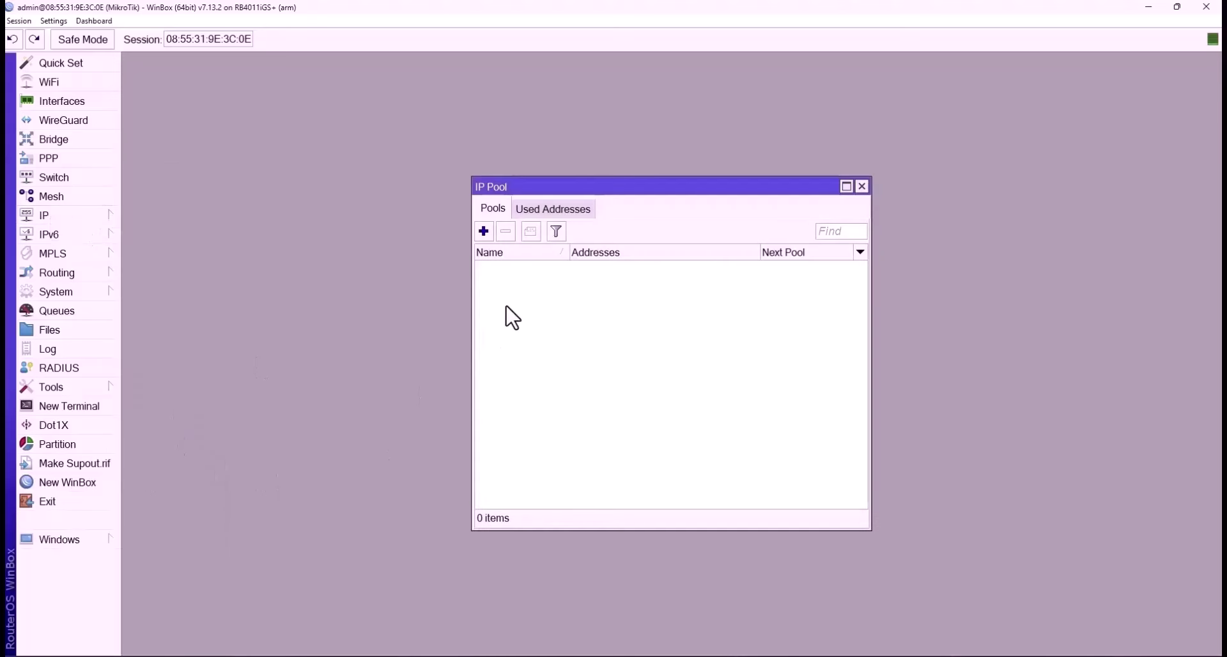
left_click(483, 230)
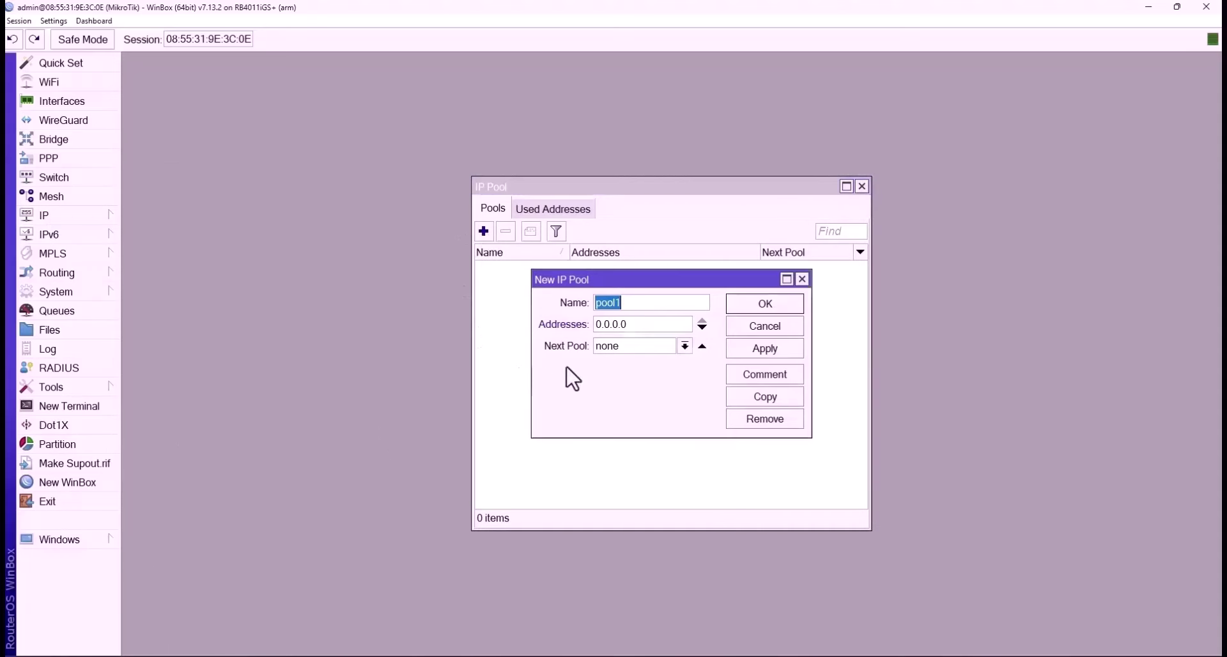
left_click(670, 301)
key("BackSpace")
type("_pppoe")
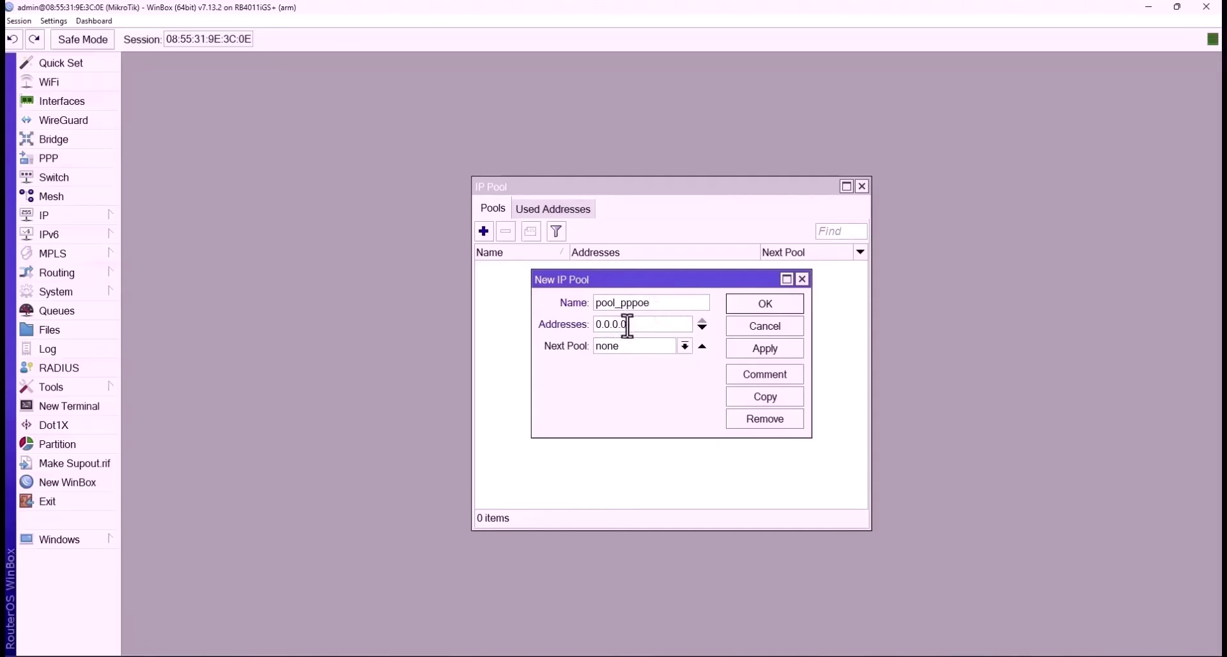
left_click_drag(627, 326, 570, 323)
type("172.16.1")
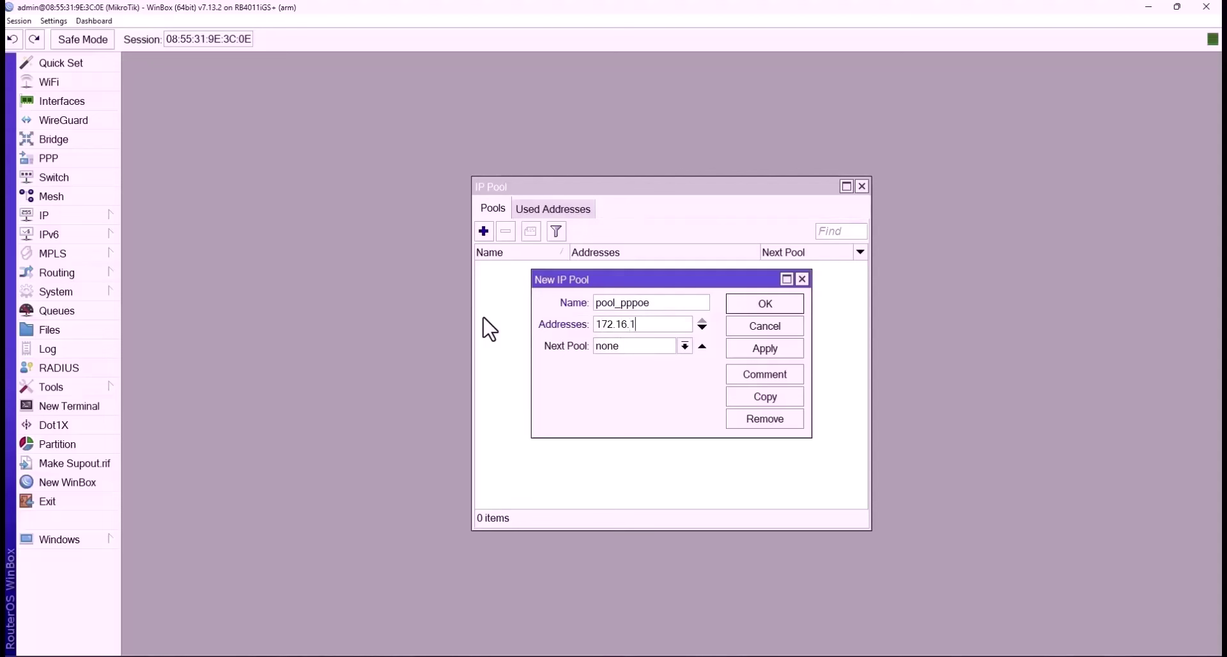
type("0.20-172.16.10.254")
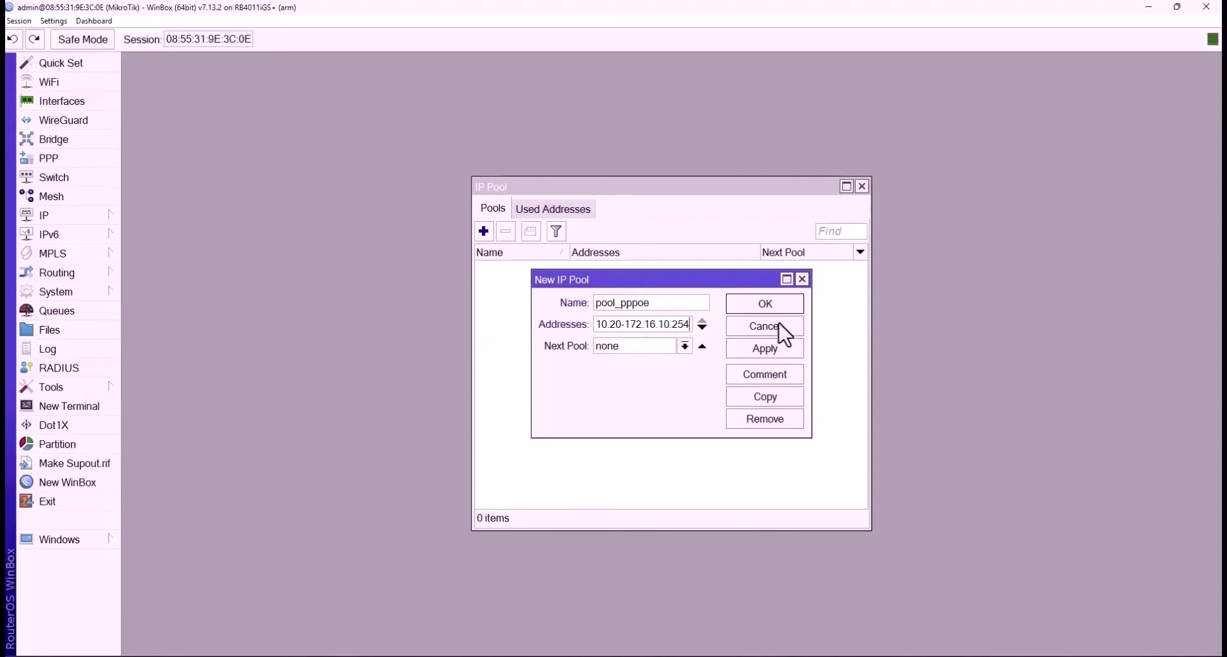
left_click(765, 304)
left_click(862, 186)
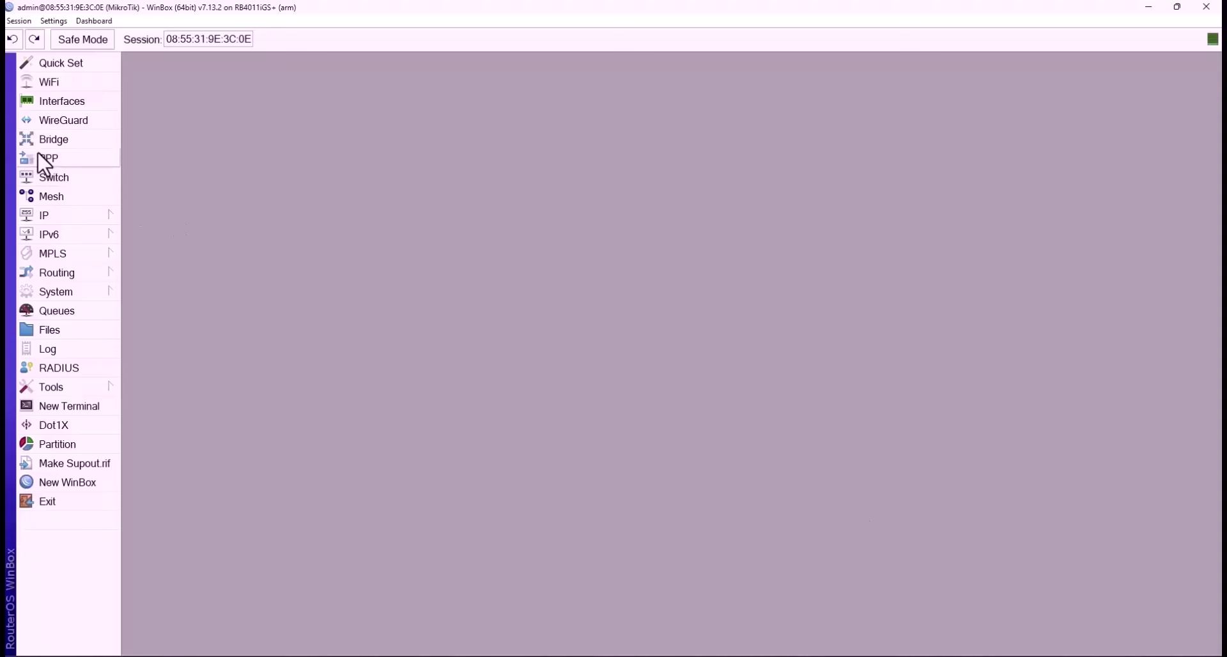
- Add a new PPPoE service named Internet
left_click(57, 160)
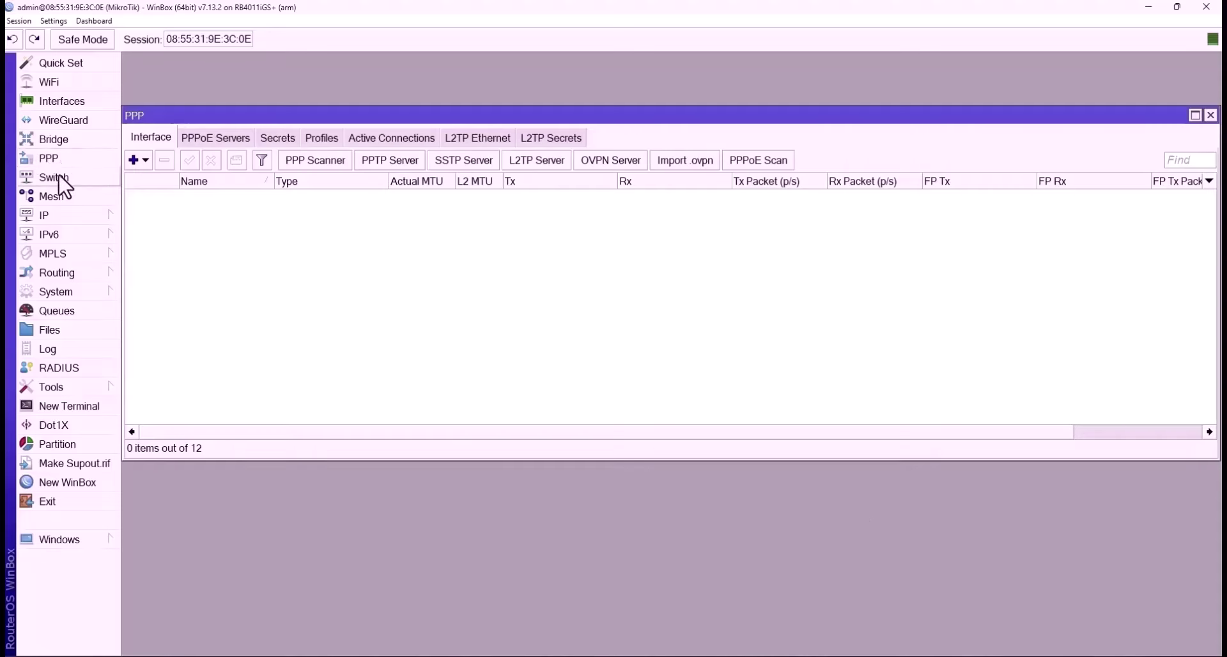
left_click(228, 138)
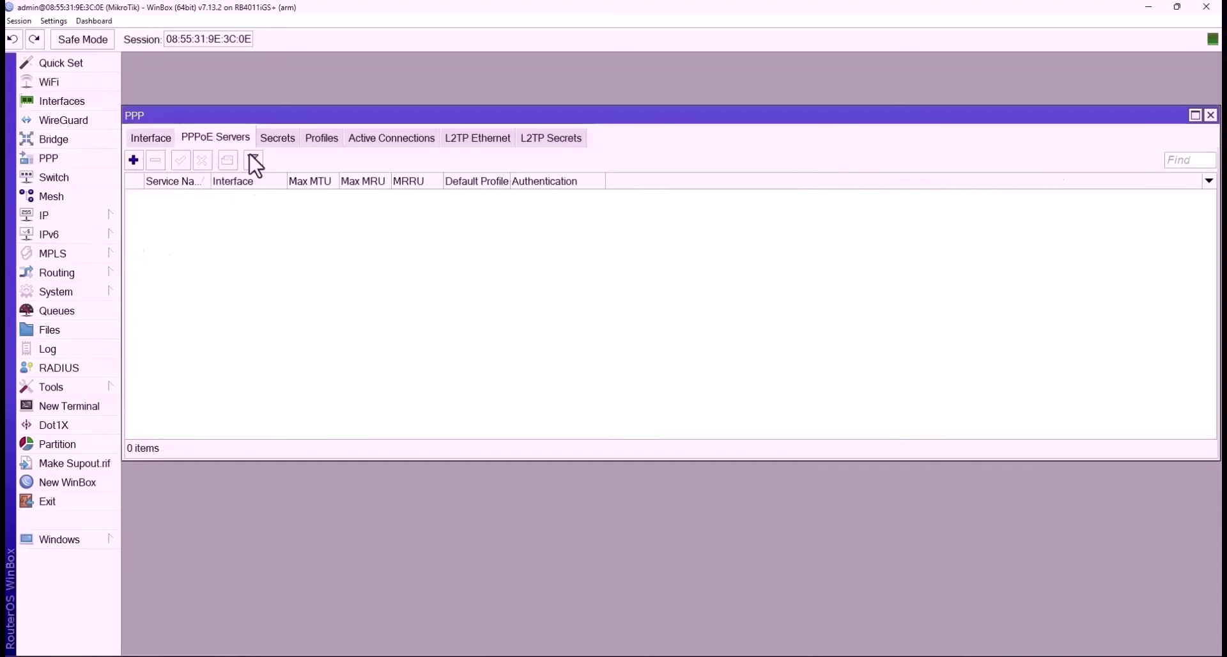
left_click(134, 161)
left_click_drag(652, 202, 281, 203)
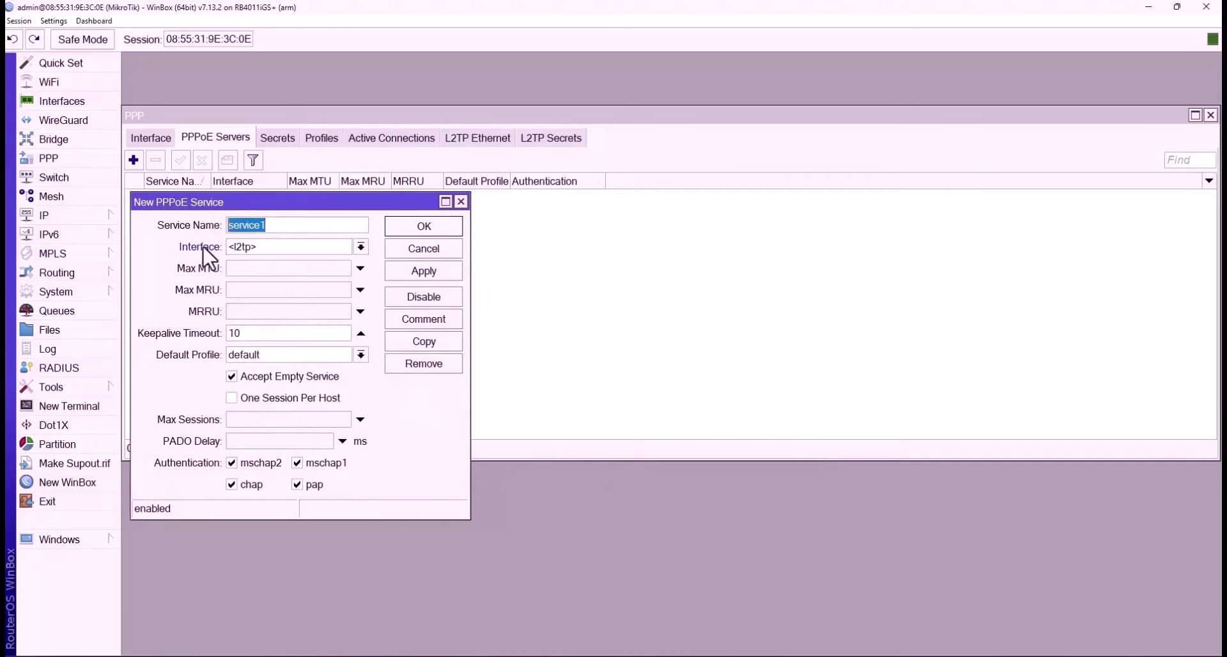
type("Internet")
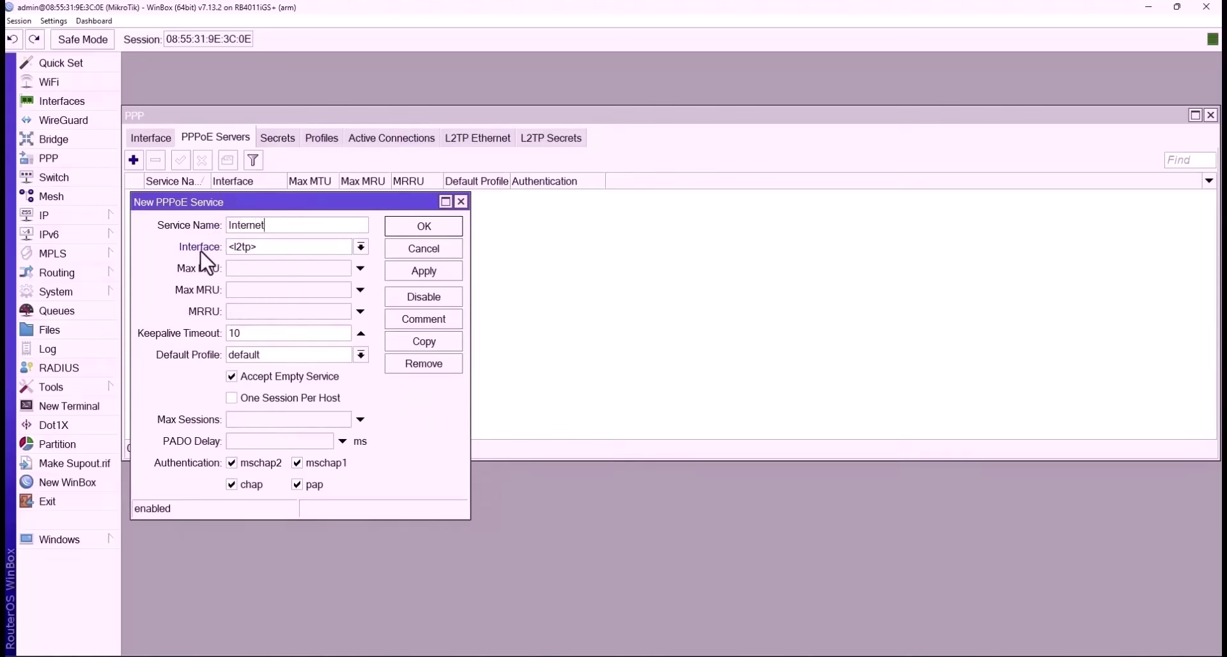
- Set the Internet service's interface to br_lan and save it
left_click(271, 248)
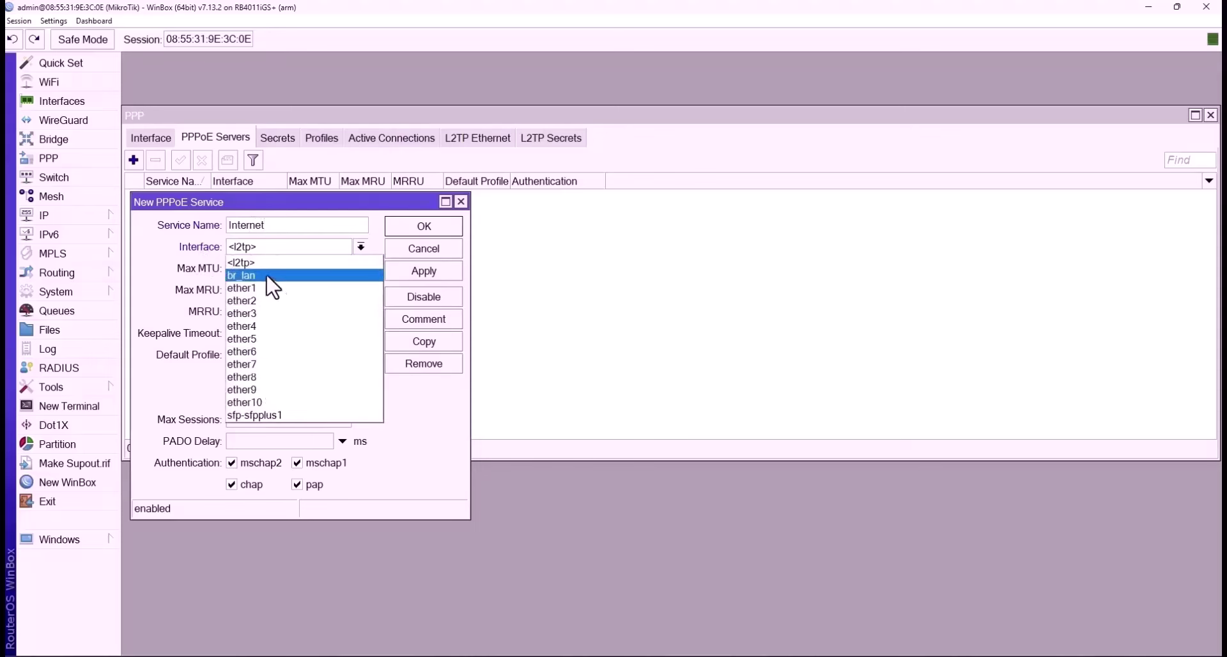
left_click(267, 277)
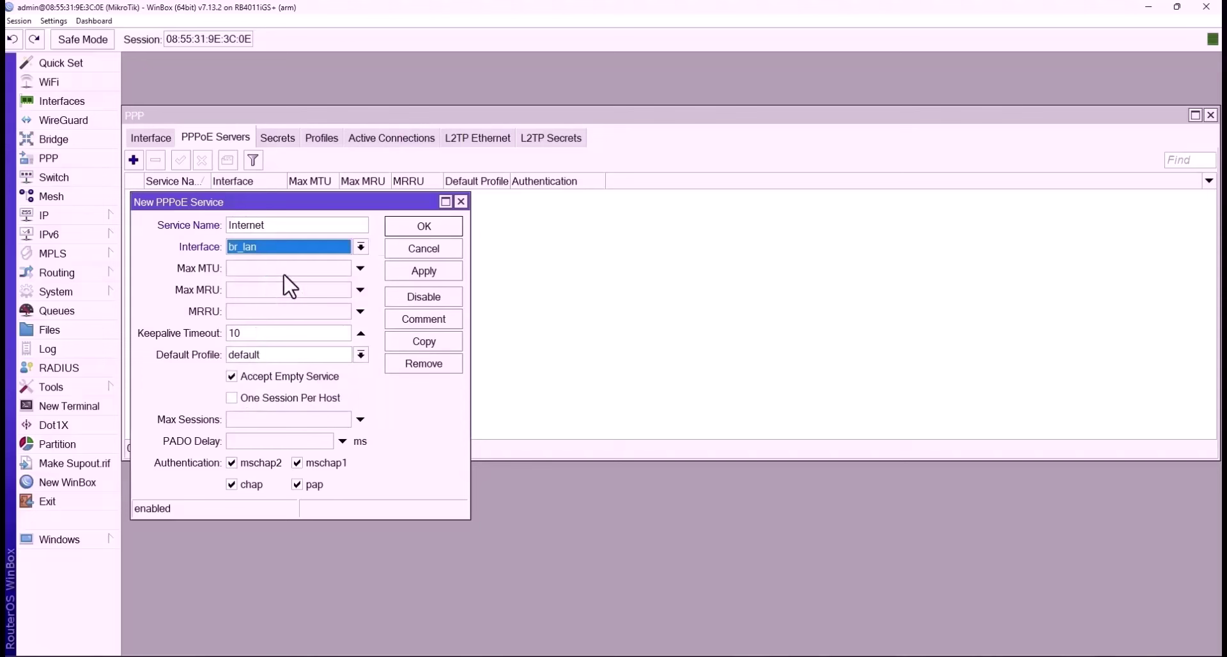
left_click(269, 246)
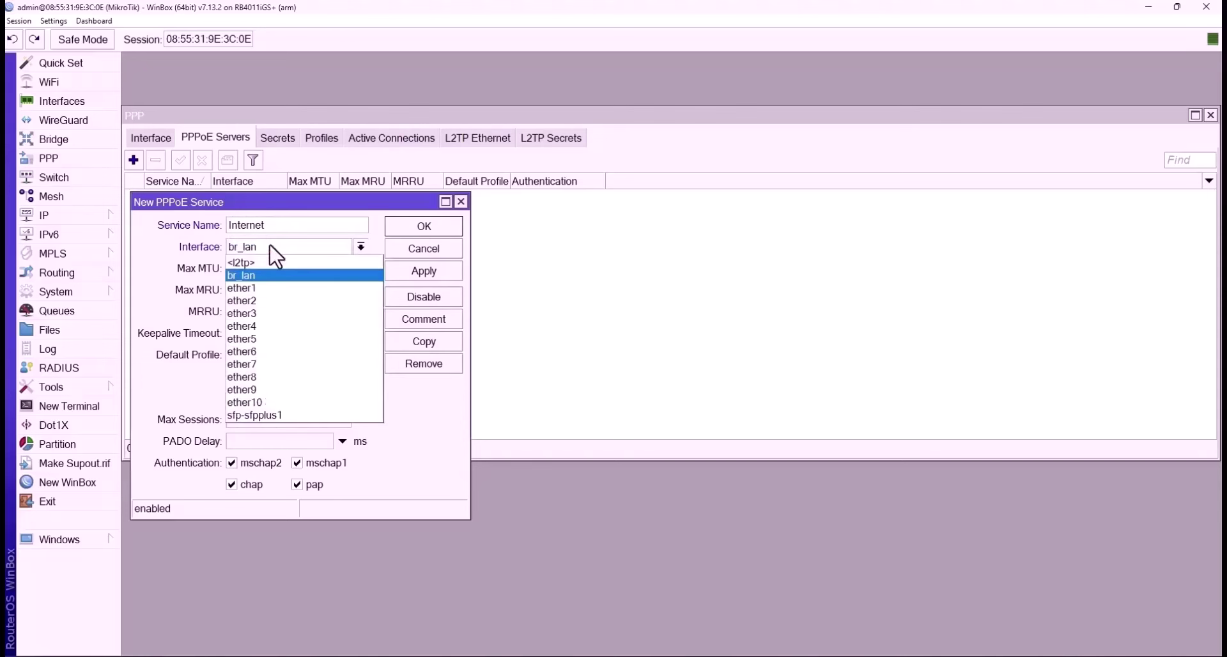
left_click(259, 401)
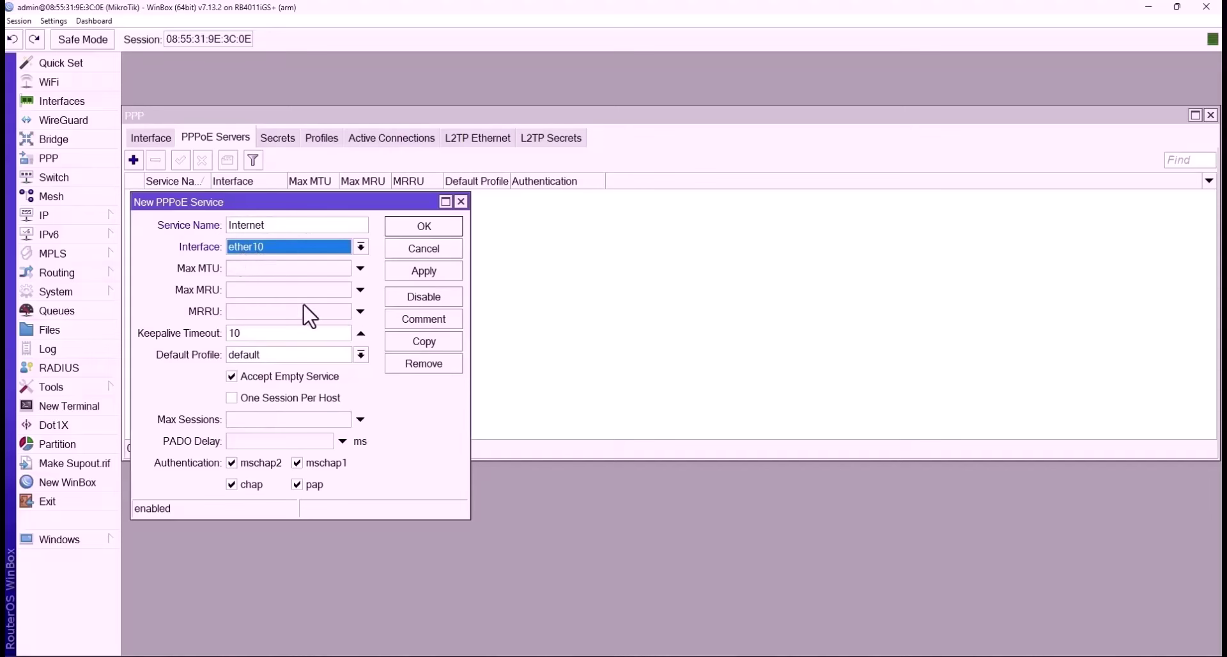
left_click(267, 249)
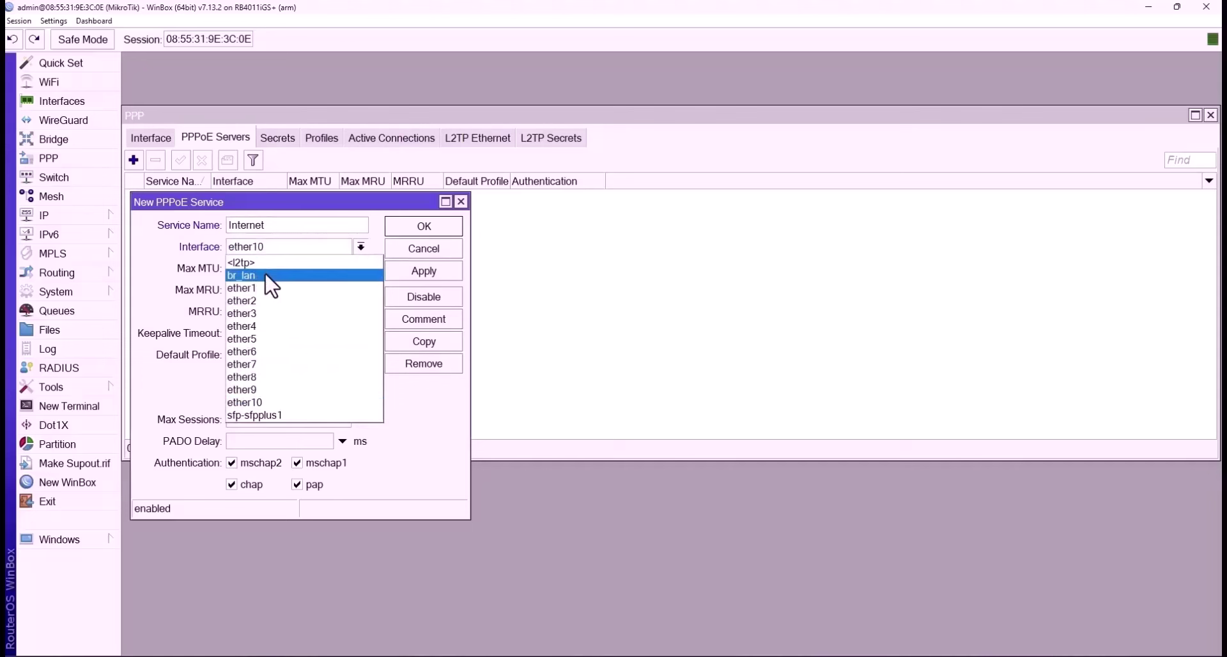
left_click(271, 276)
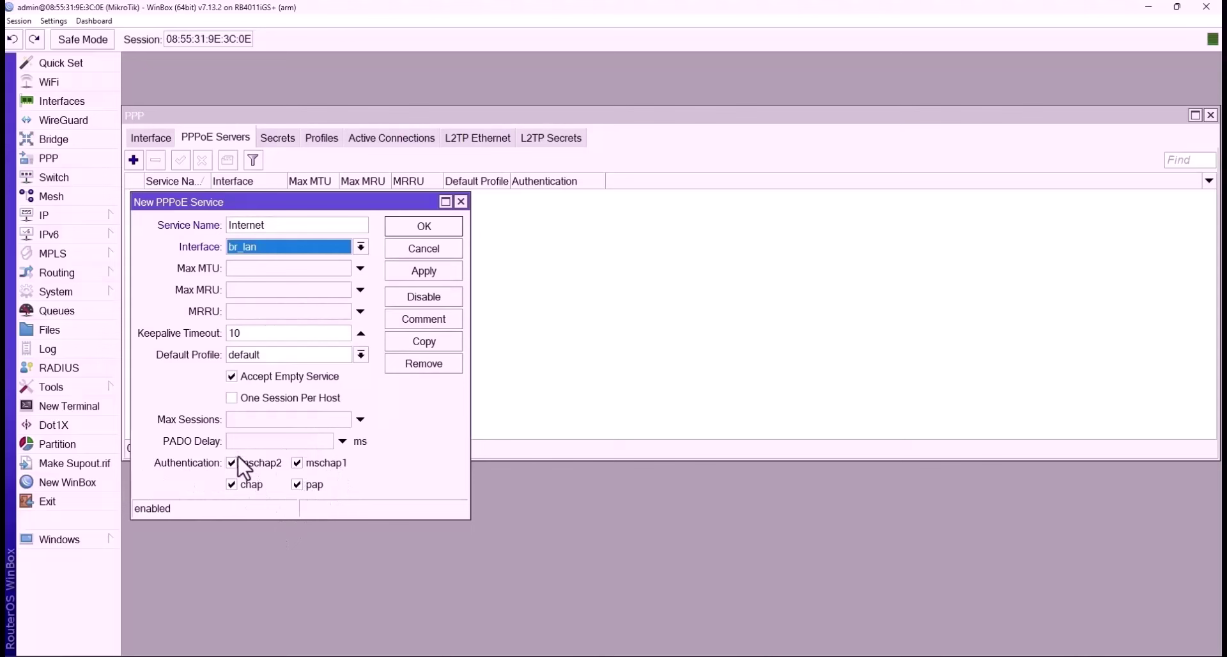
left_click_drag(188, 519, 179, 577)
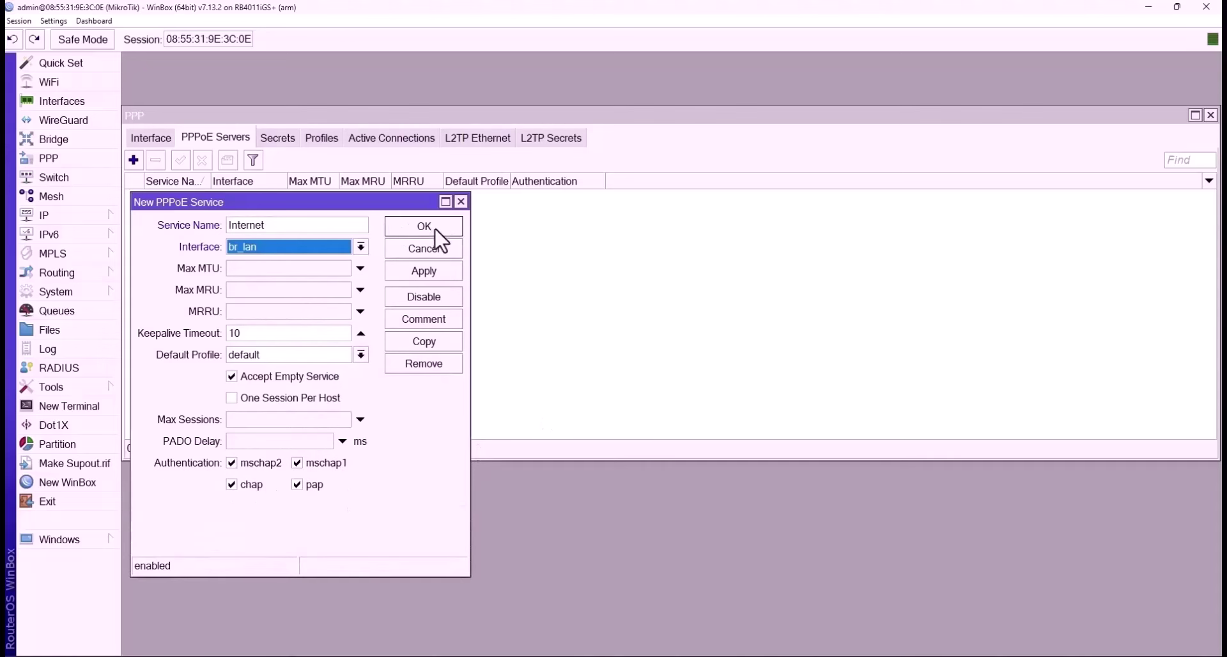
left_click(435, 229)
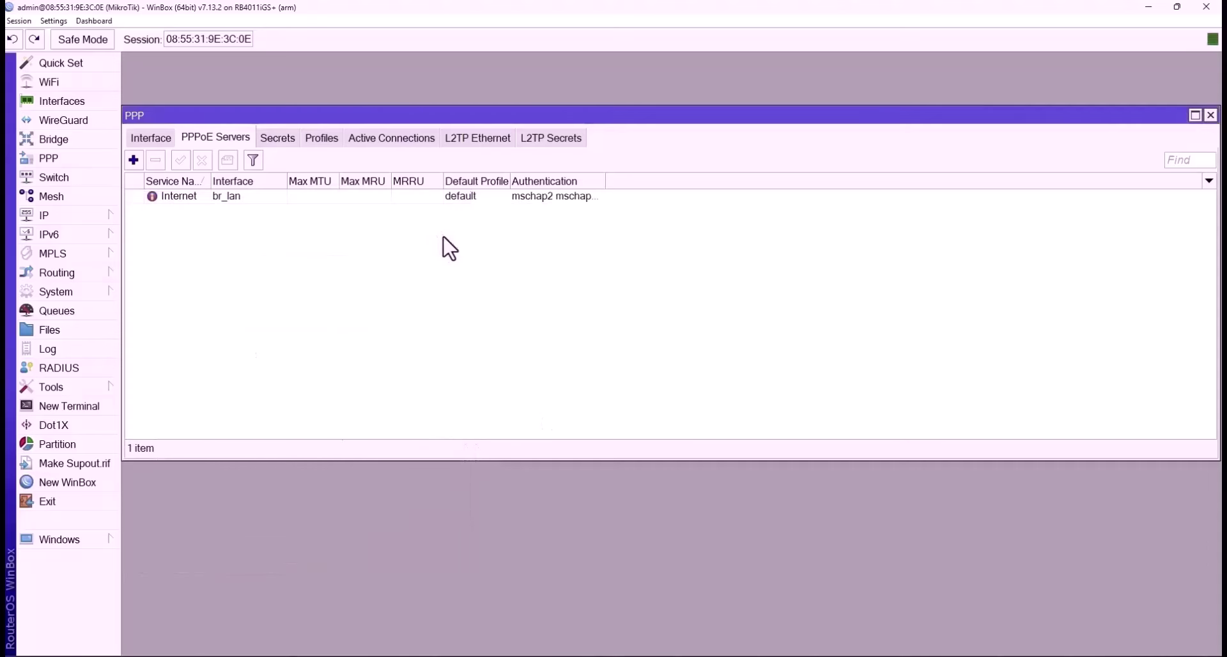
- Create a new PPP profile named 10M/10M
left_click(323, 139)
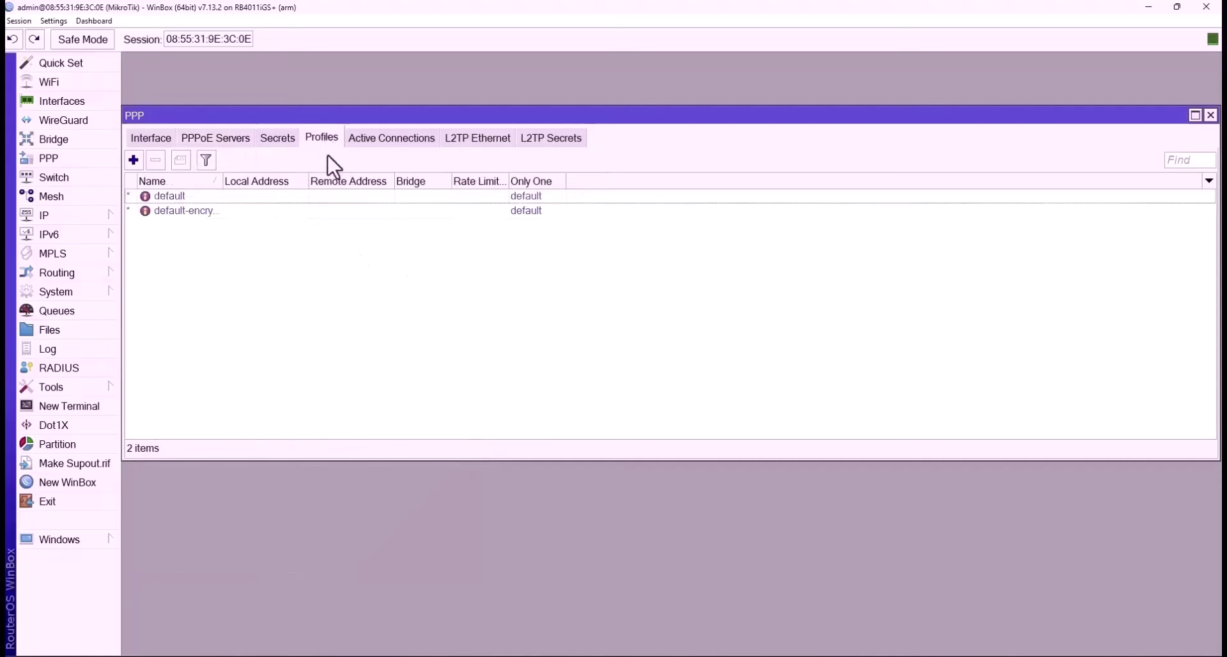
left_click(134, 160)
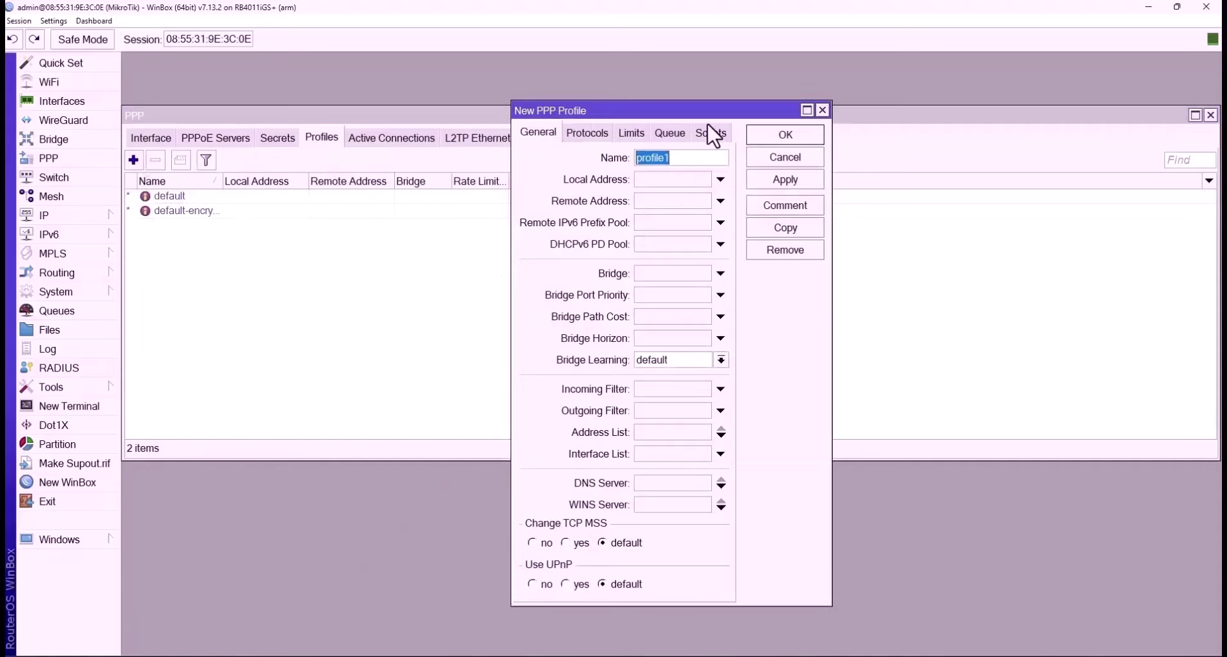
left_click_drag(694, 107, 306, 59)
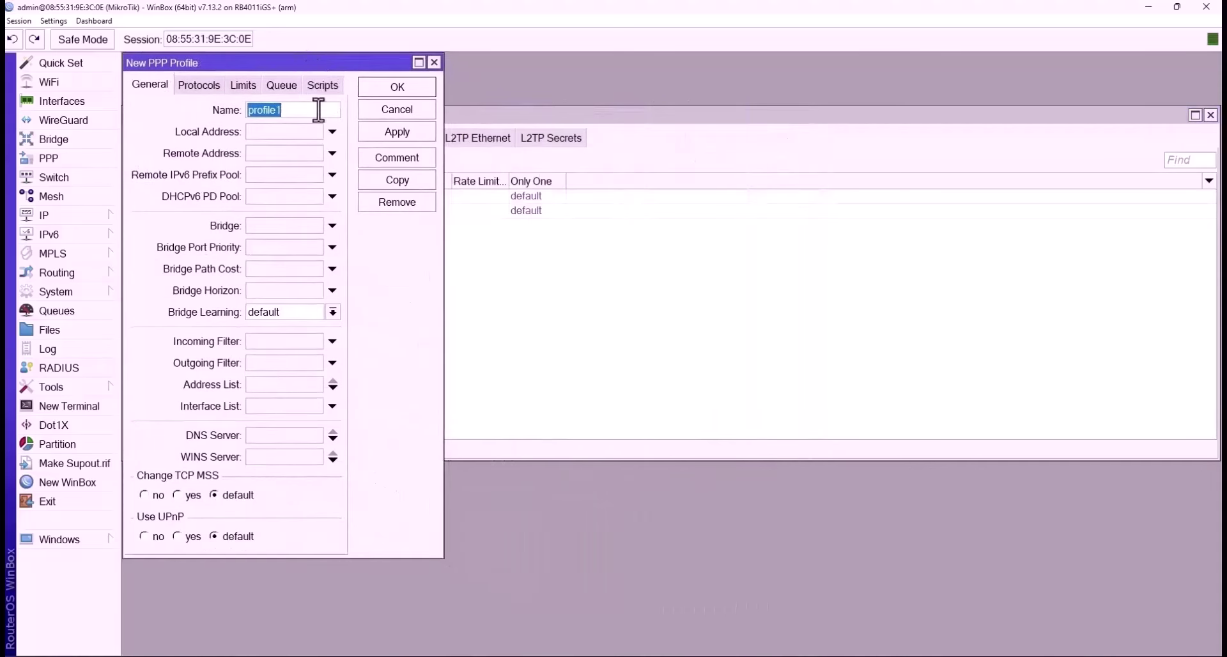
left_click(295, 112)
double_click(295, 112)
type("10M/10")
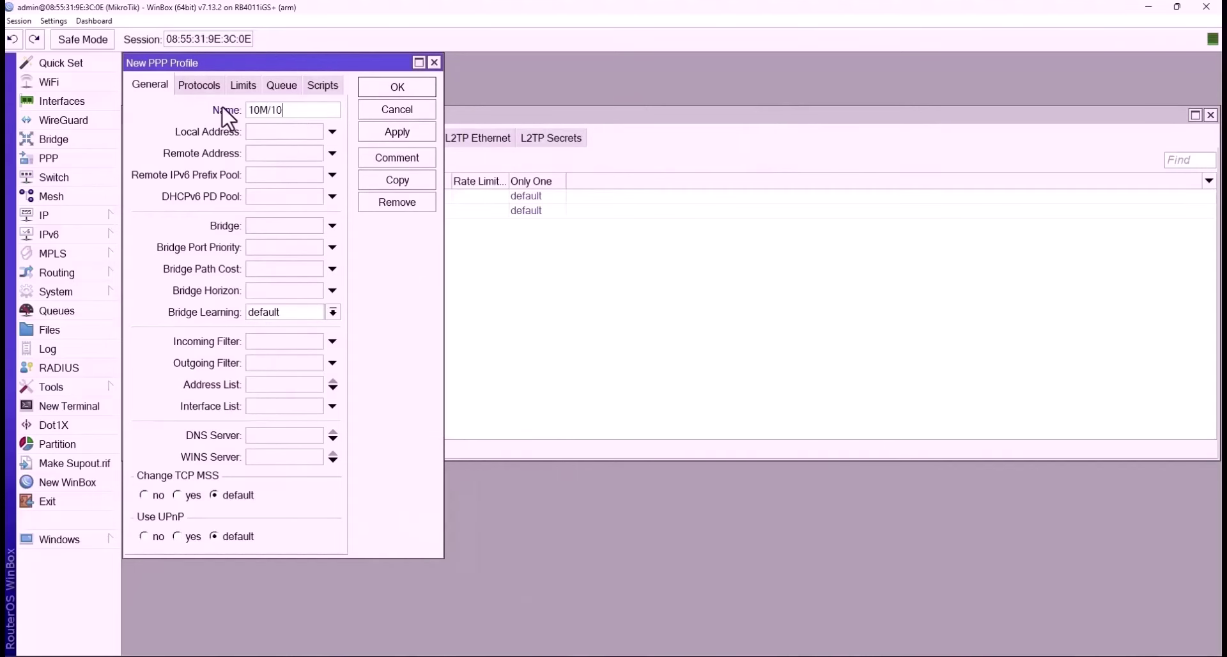
type("M")
- Give the profile local address 172.16.10.1 and remote address pool pool_pppoe
left_click(258, 134)
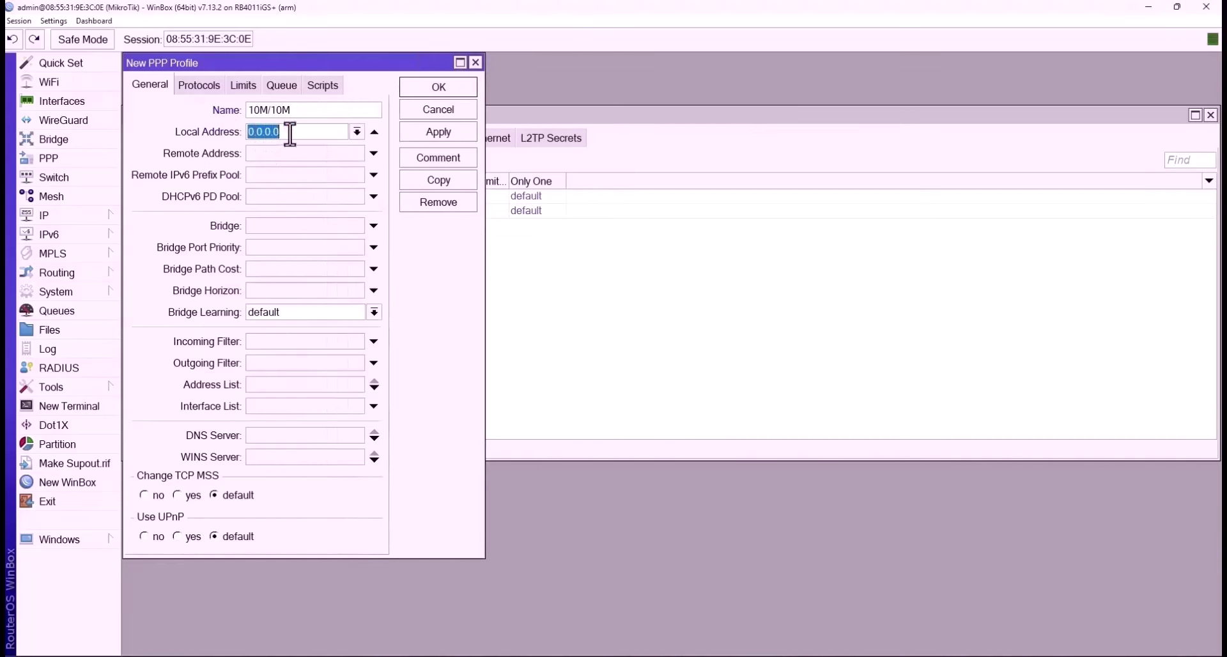
type("172.16.10.1")
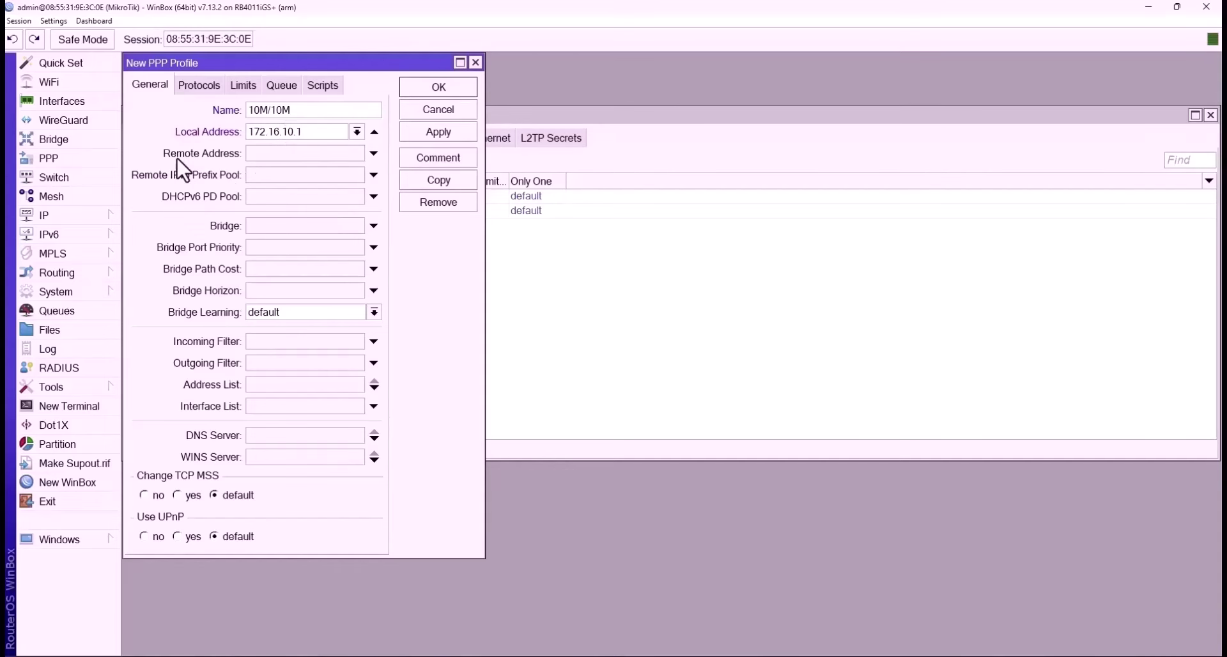
left_click(356, 156)
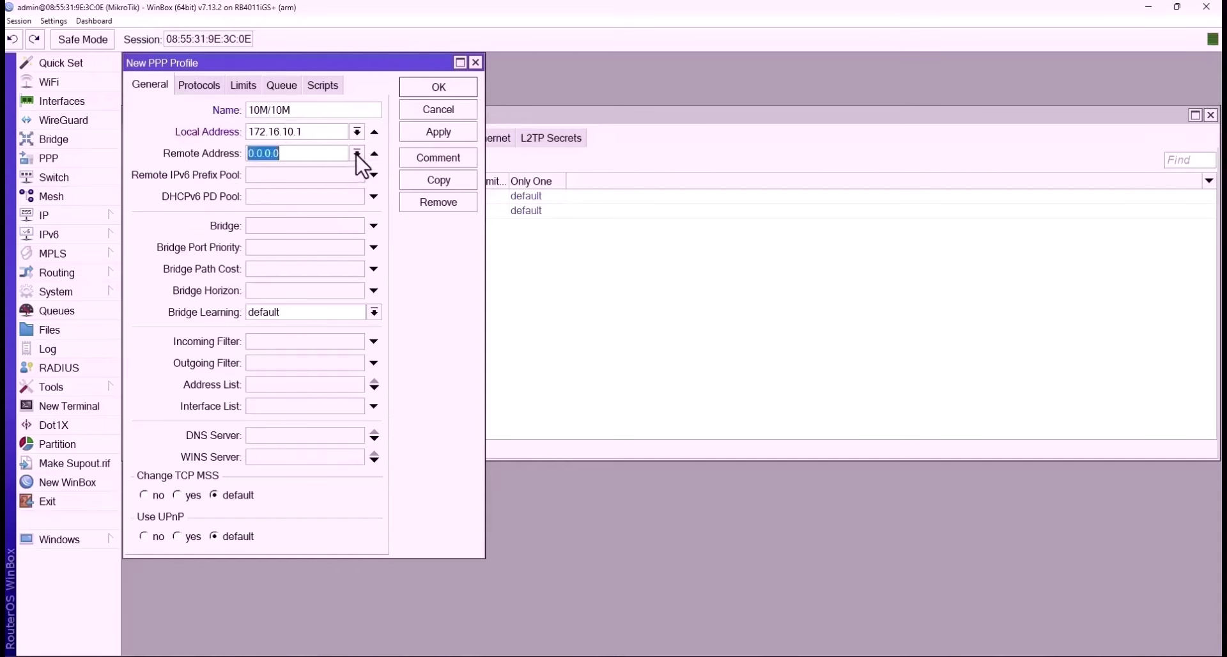
left_click(356, 154)
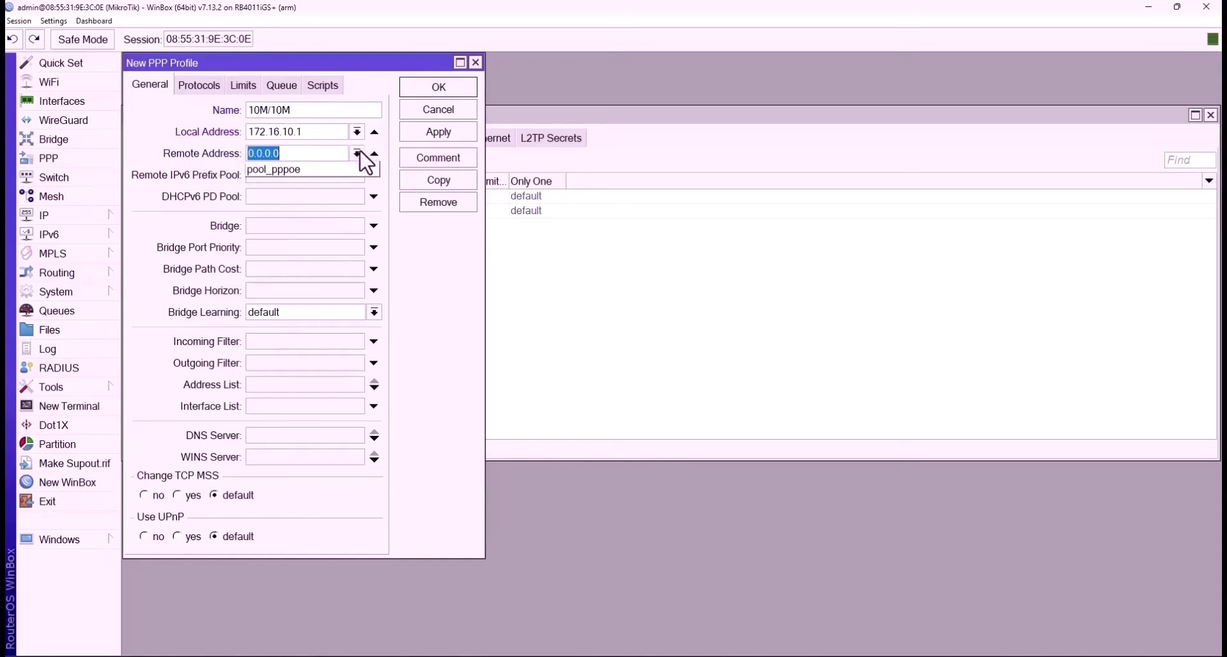
left_click(297, 170)
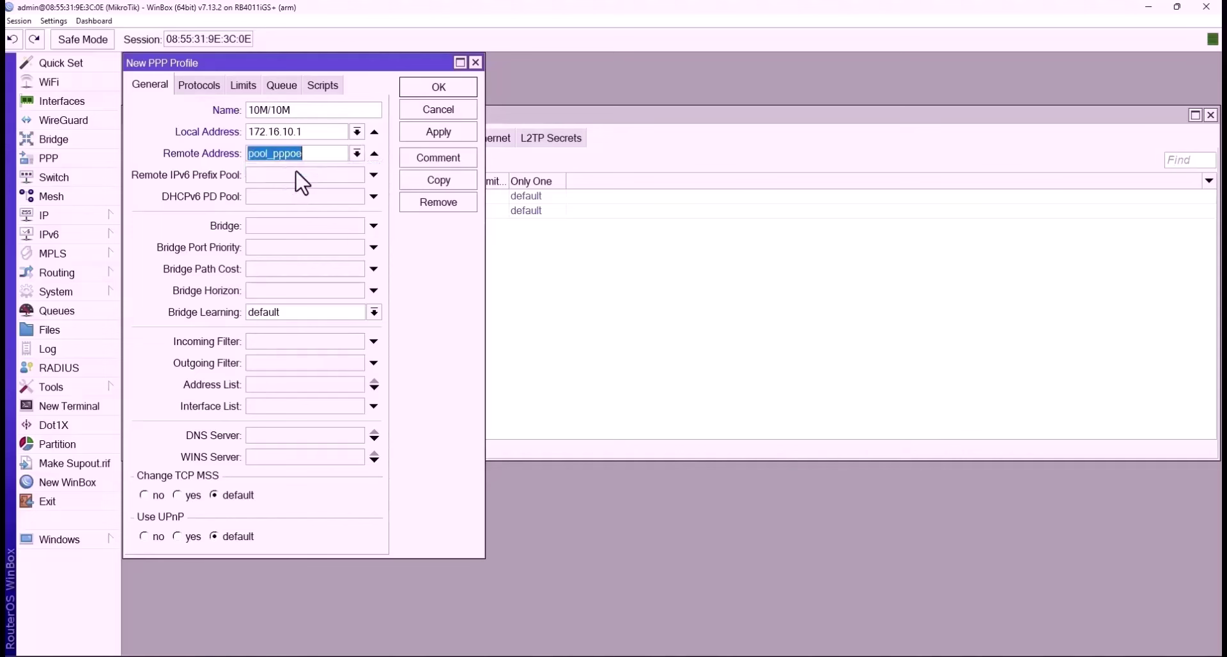
- Add DNS servers 1.1.1.1 and 6.6.6.6 to the profile and apply it
left_click(258, 435)
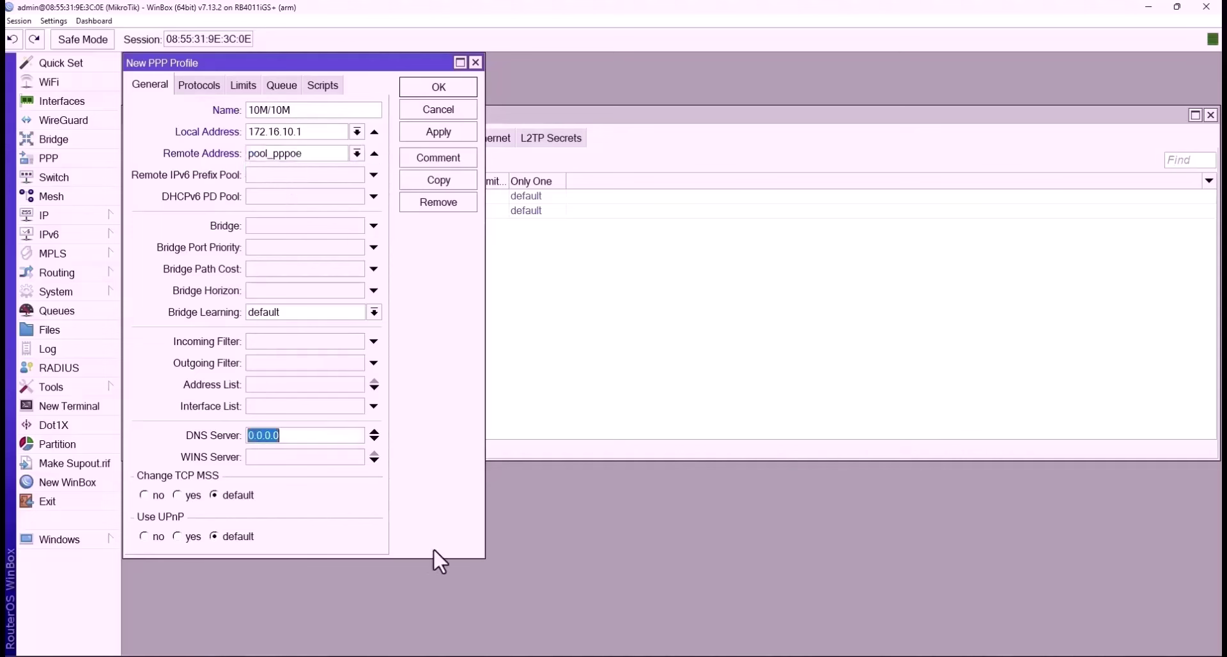
type("1.1.1.1")
left_click(374, 435)
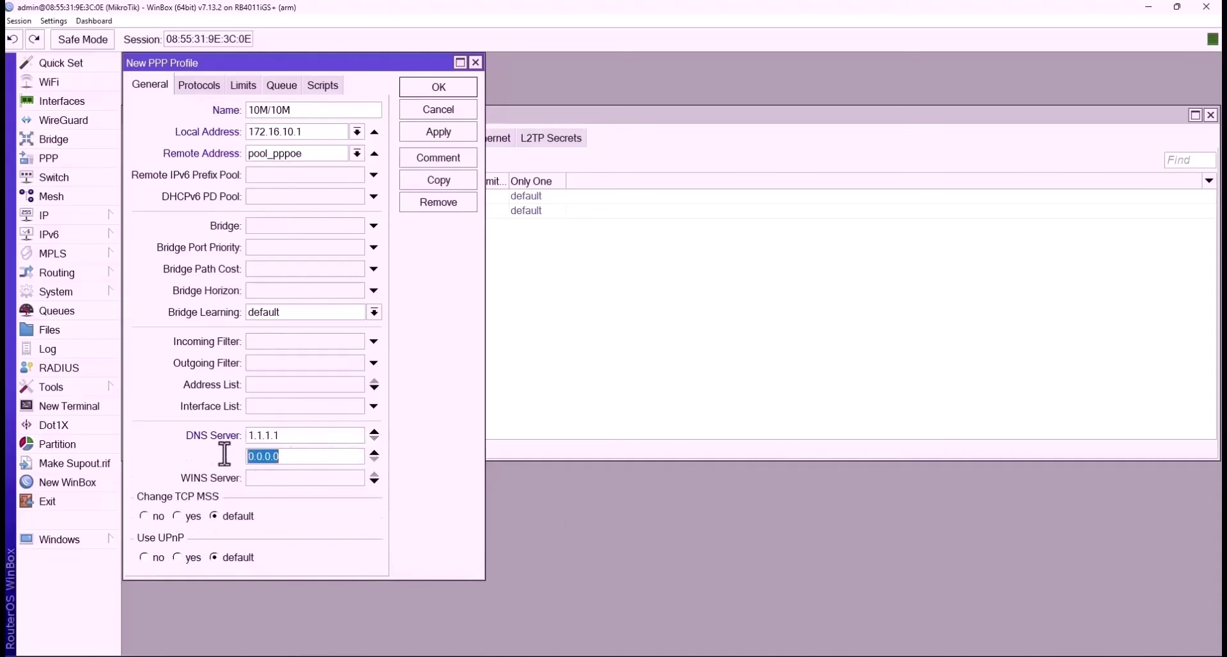
type("6.6")
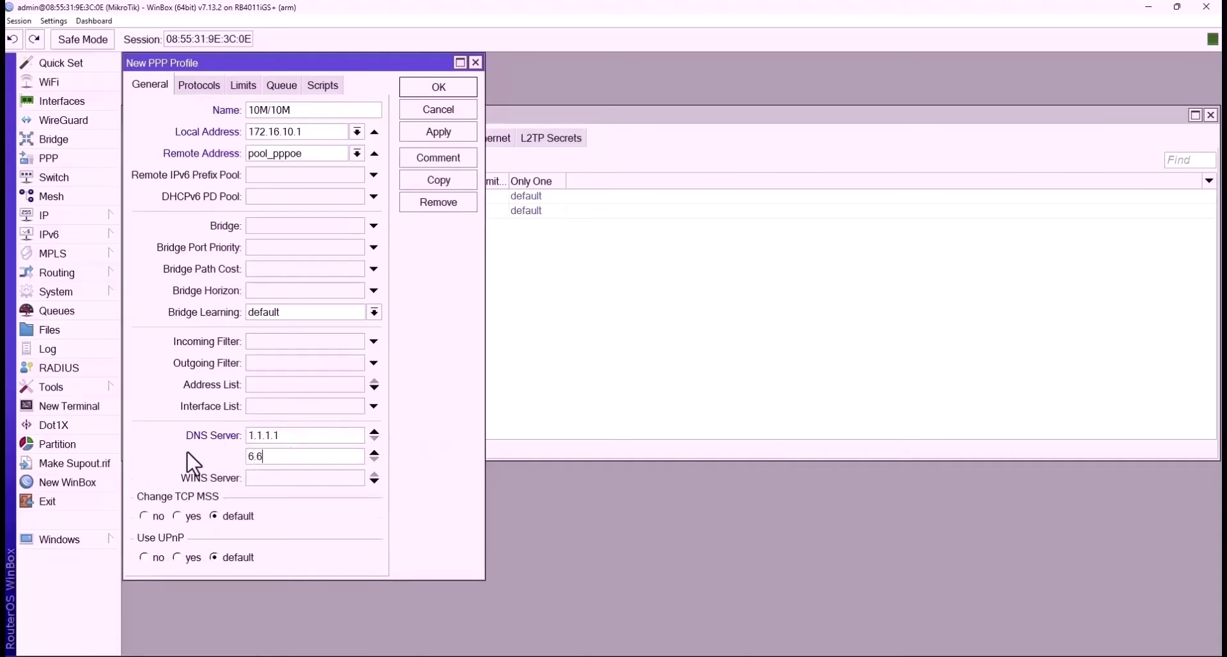
type(".6.6")
left_click(433, 136)
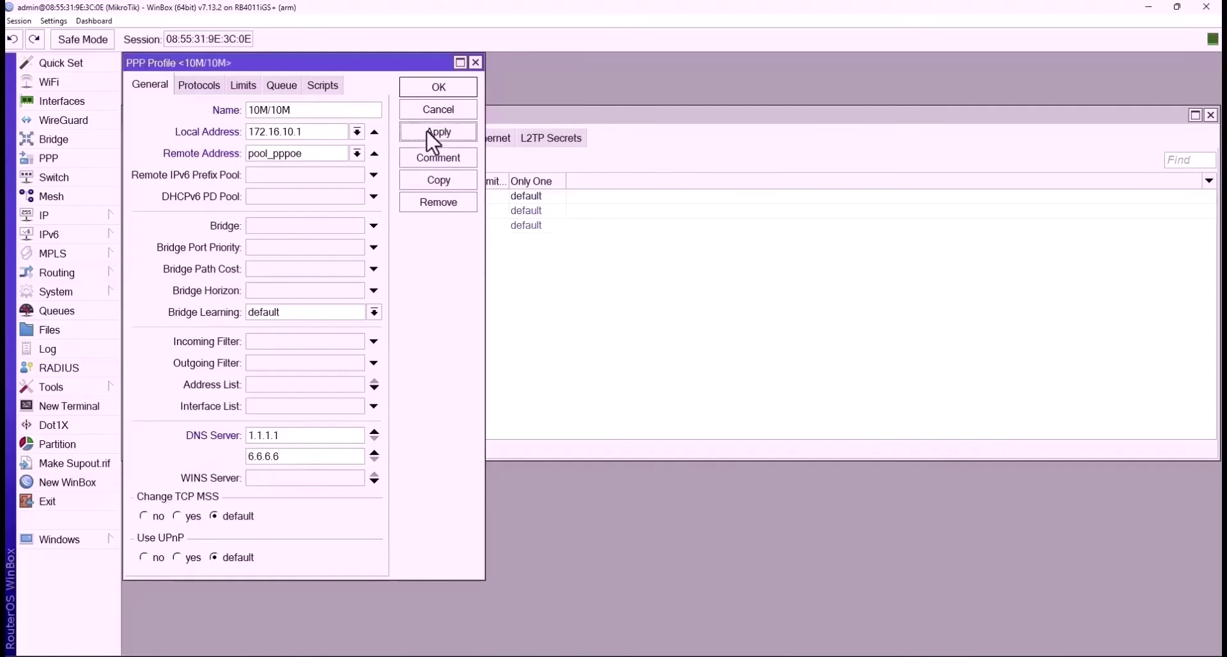
left_click(201, 86)
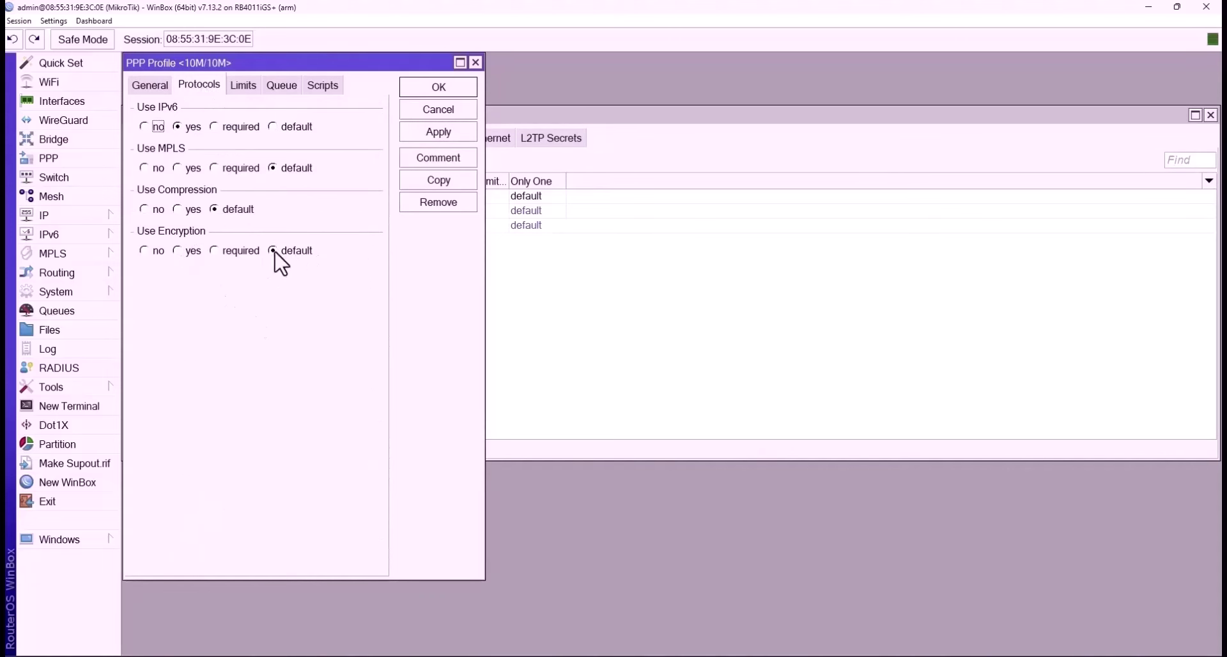
- Set Use Encryption to yes and Rate Limit 10M/10M on the 10M/10M profile, then save it
left_click(178, 252)
left_click(244, 85)
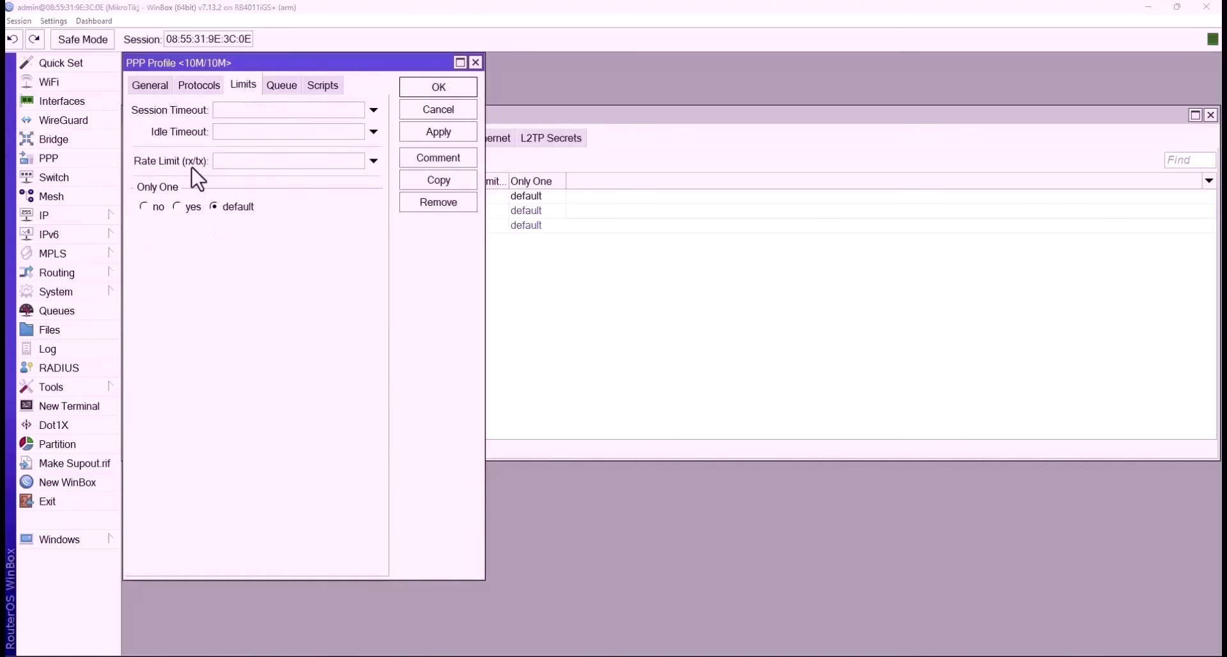
left_click(226, 162)
type("10M")
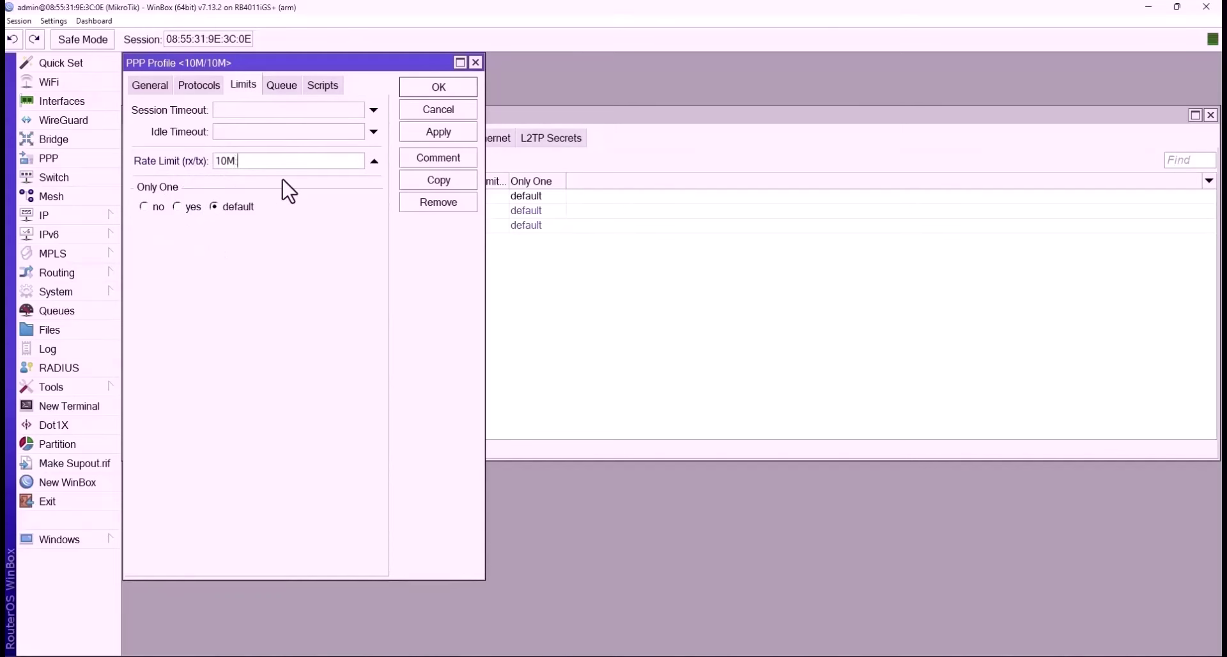
type("/10M")
left_click(439, 90)
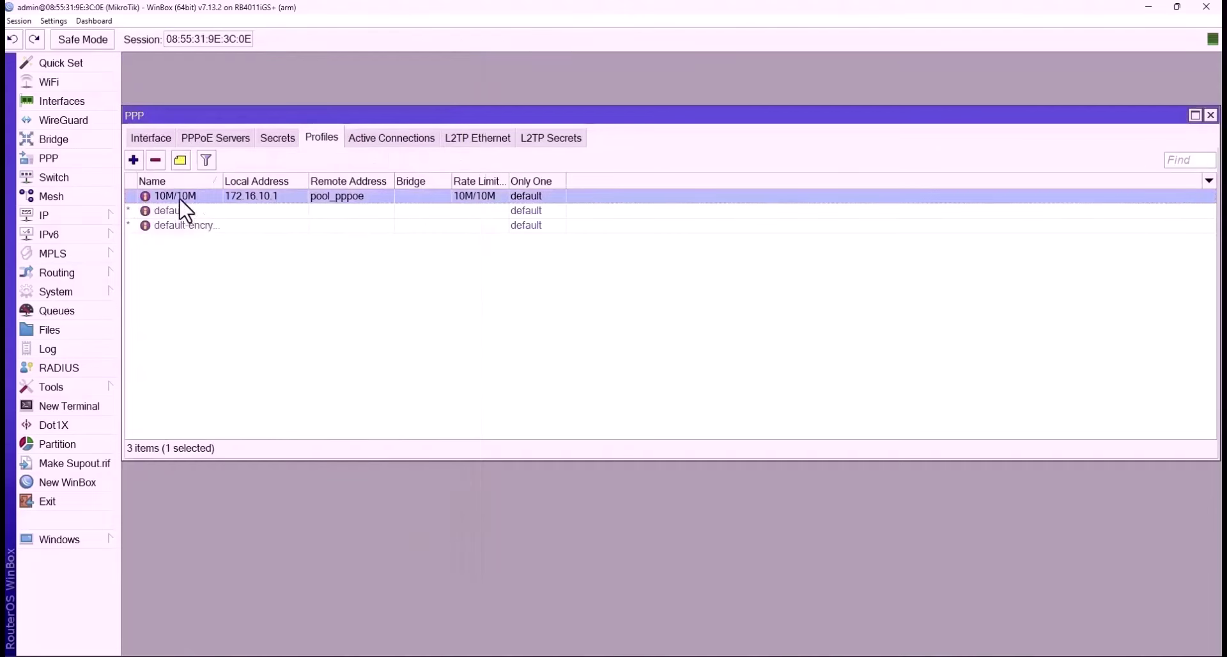
- Copy the 10M/10M profile into a new profile named 5M/5M
double_click(181, 198)
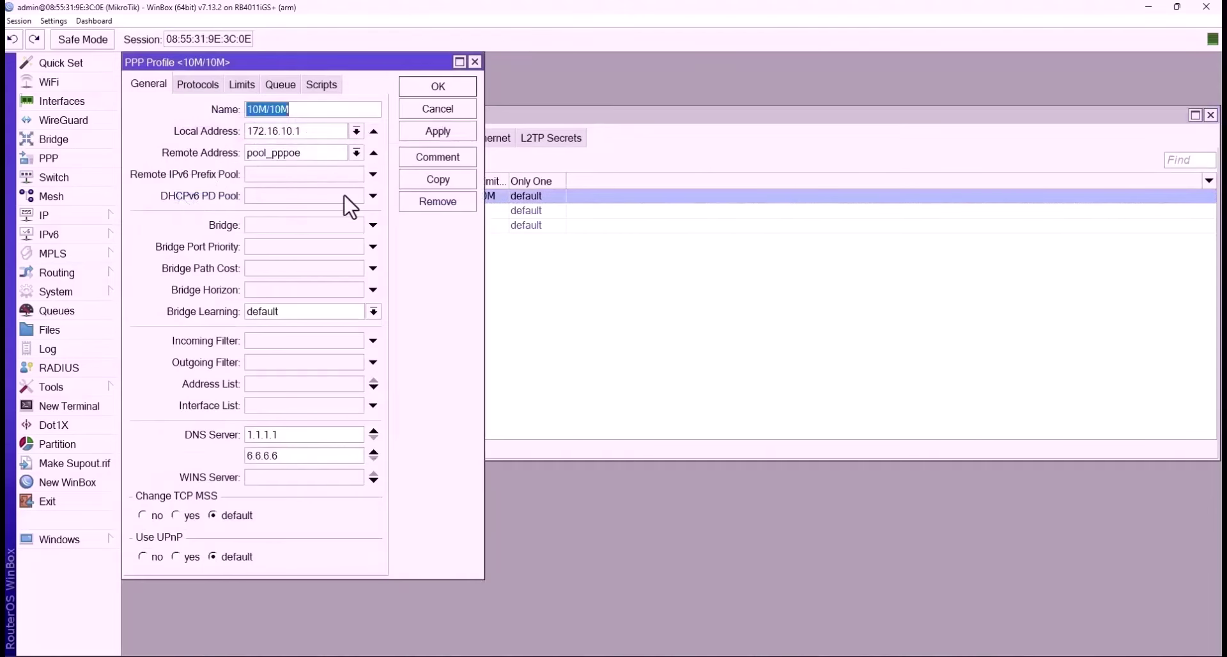
left_click(437, 182)
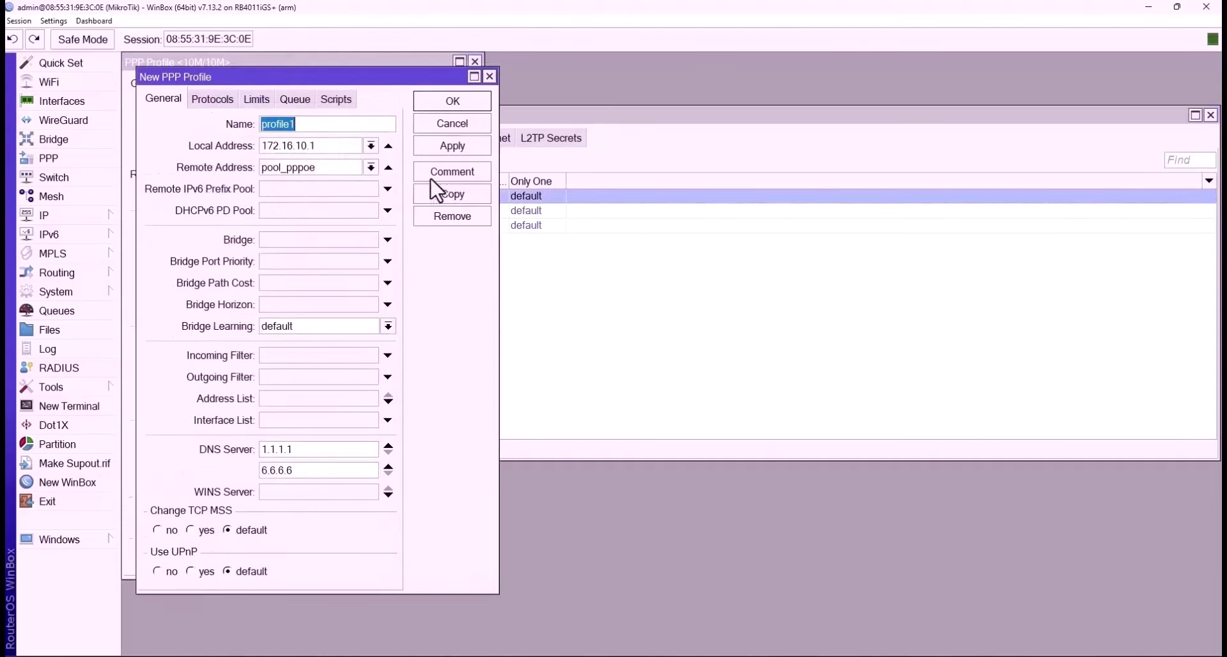
double_click(297, 124)
type("5")
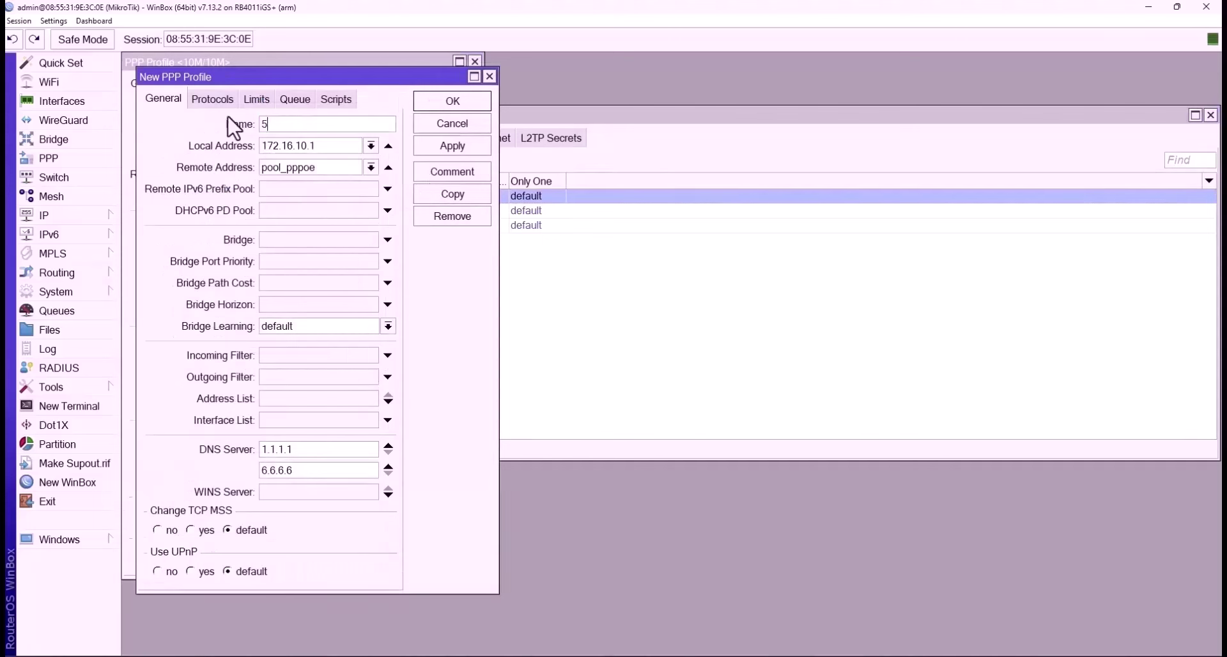
type("M/5M")
- Change the new profile's rate limit to 5M/5M and save both profiles
left_click(203, 100)
left_click(258, 101)
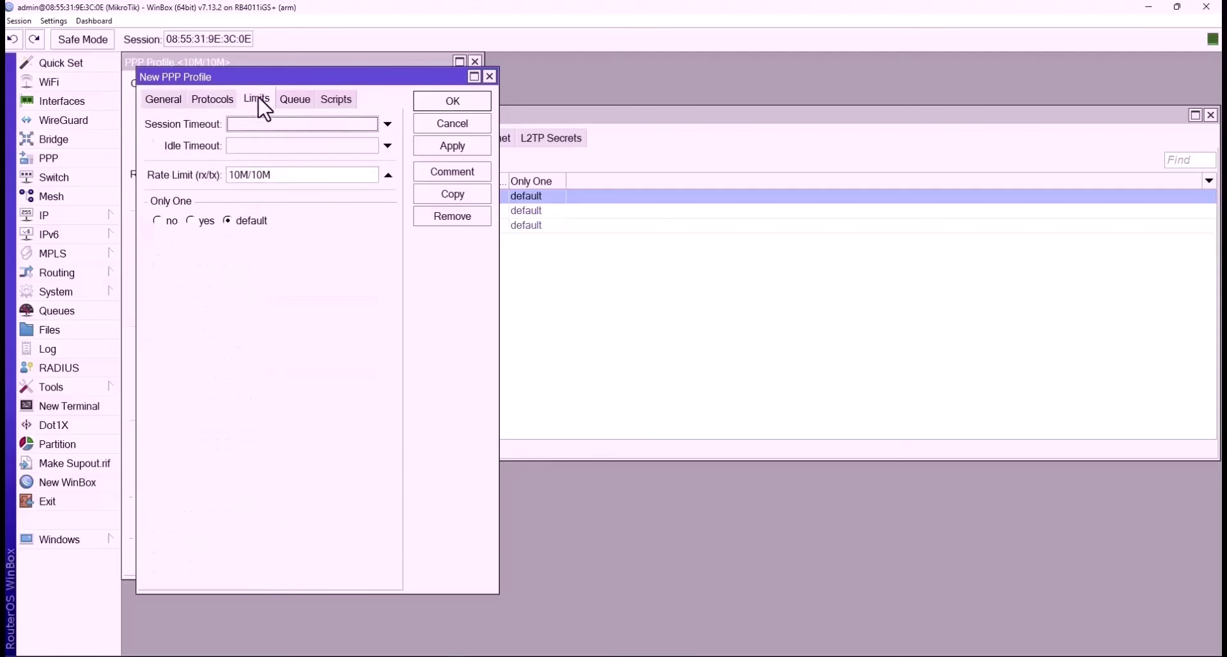
left_click_drag(228, 175, 241, 175)
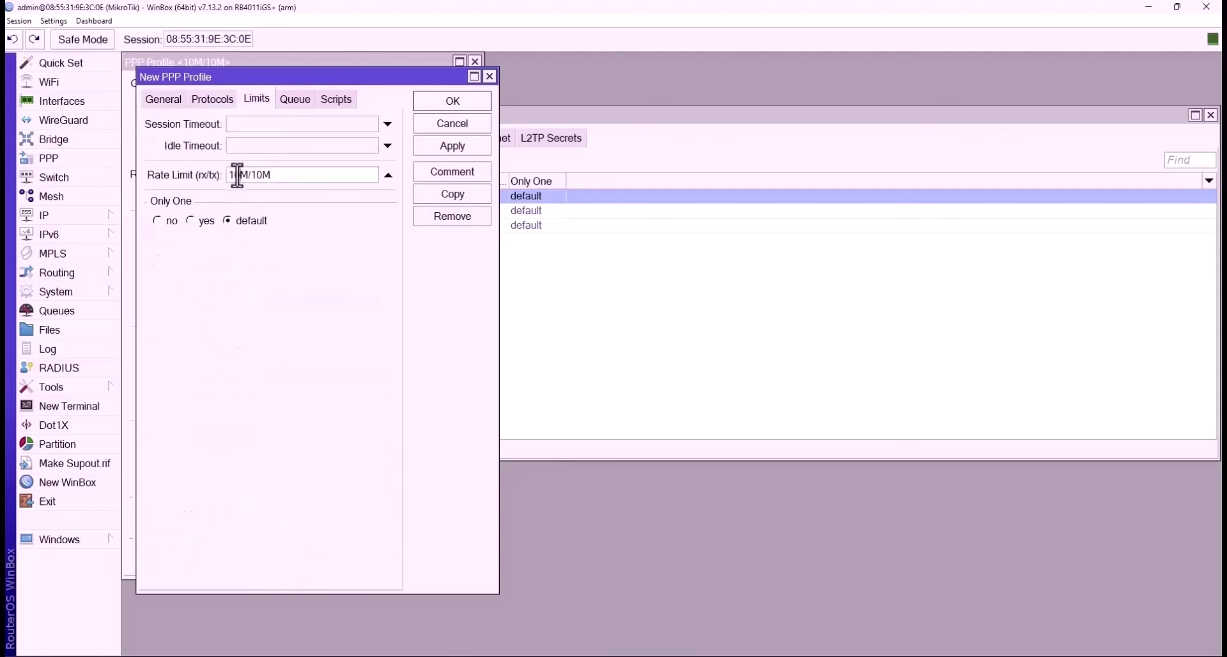
type("5M/5M")
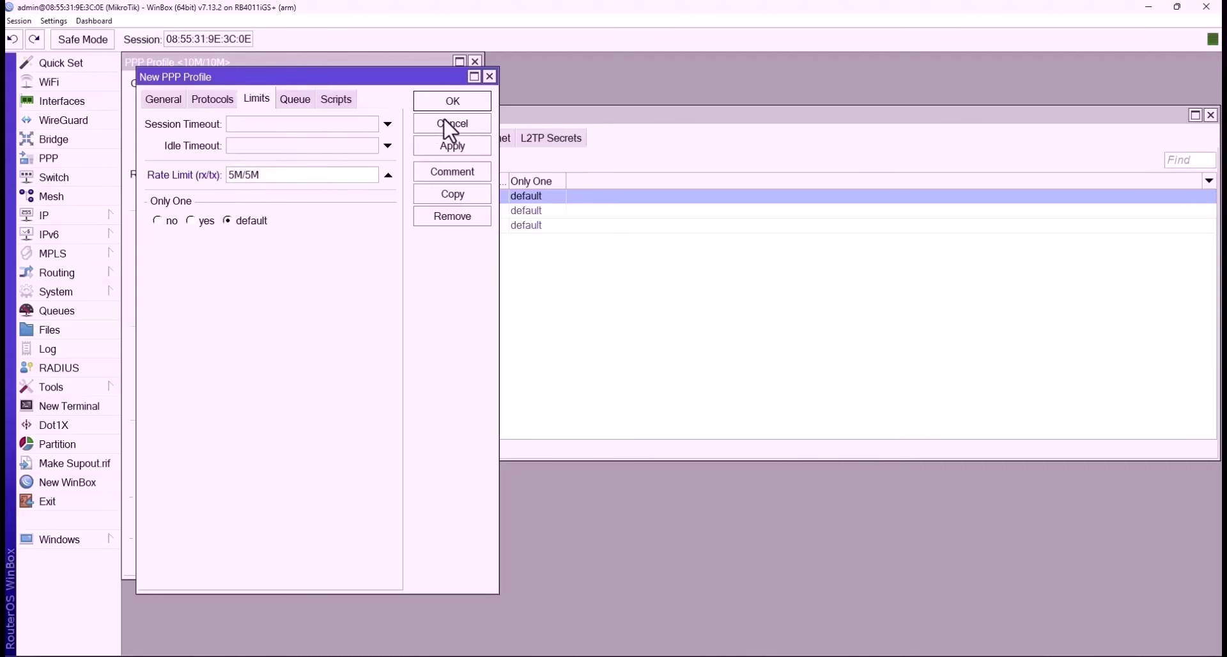
left_click(468, 99)
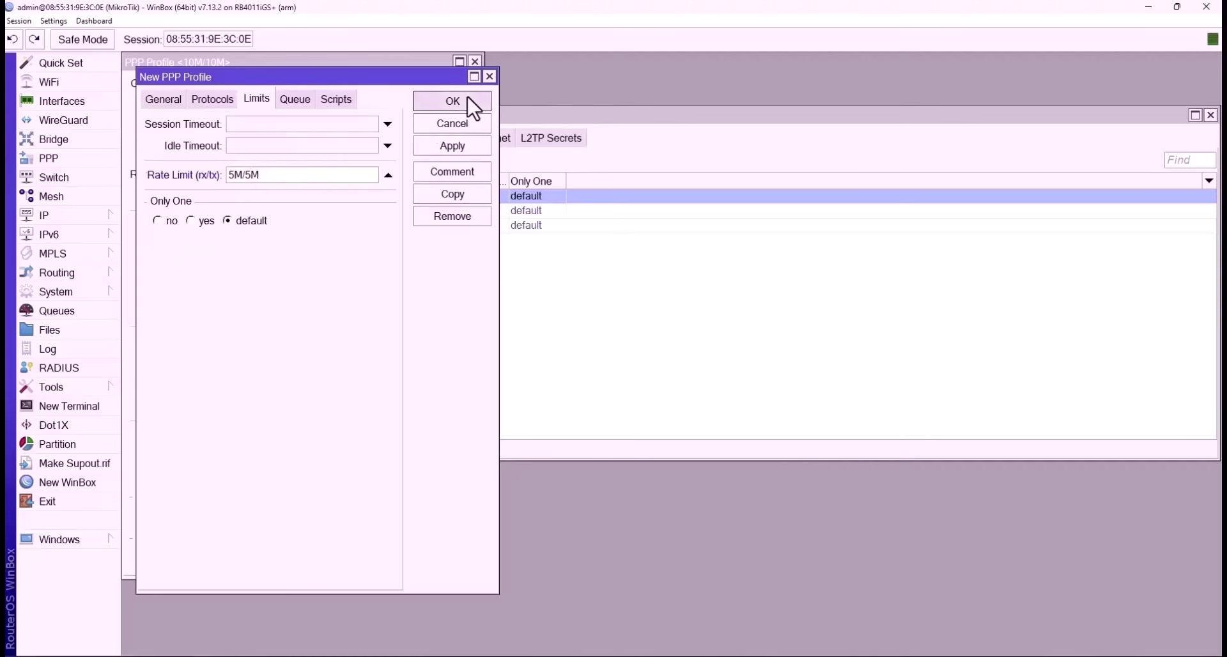
left_click(455, 90)
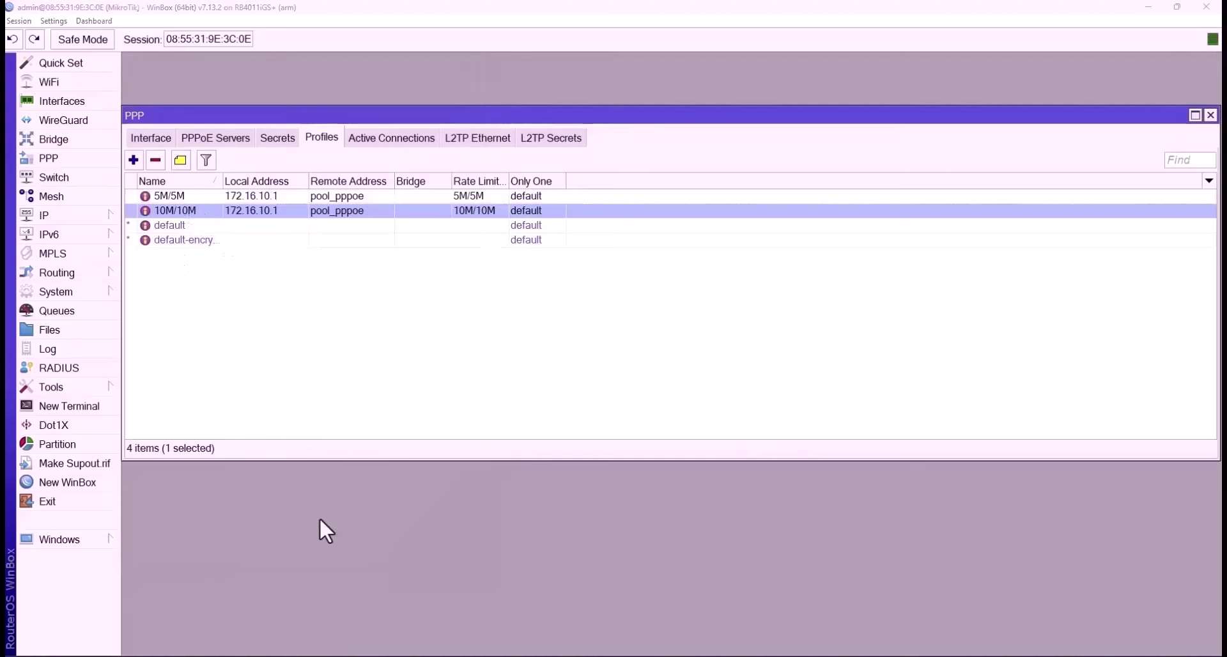
- Create a new PPP secret named Customer1 with its password
left_click(278, 138)
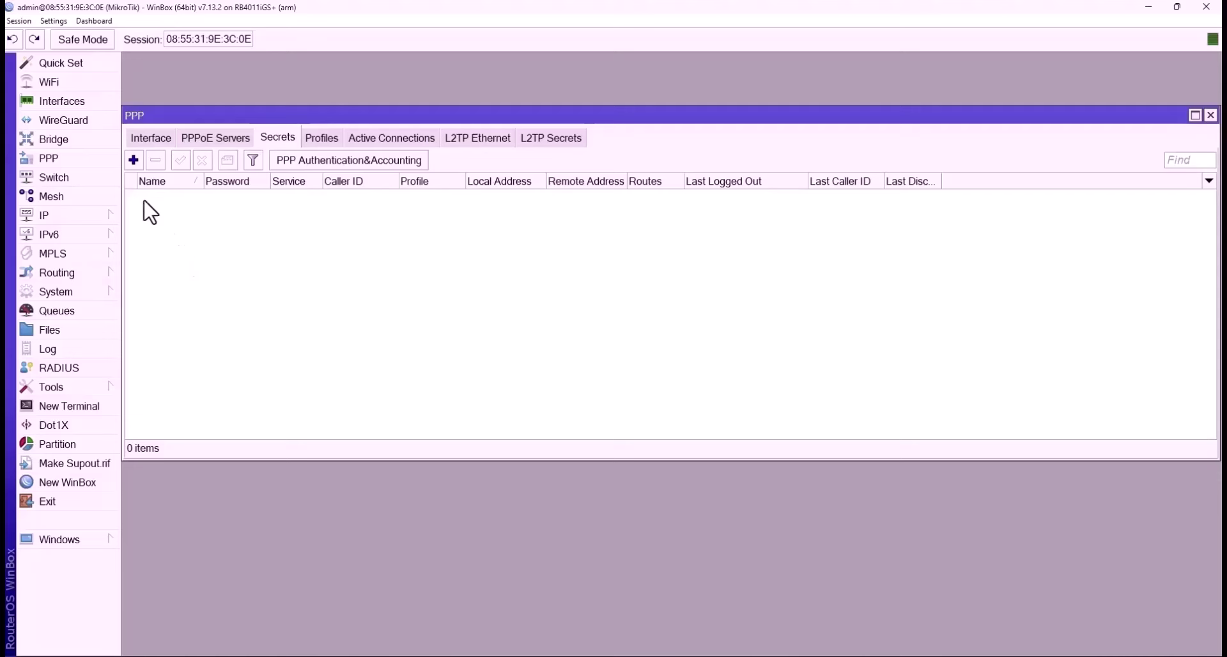
left_click(134, 160)
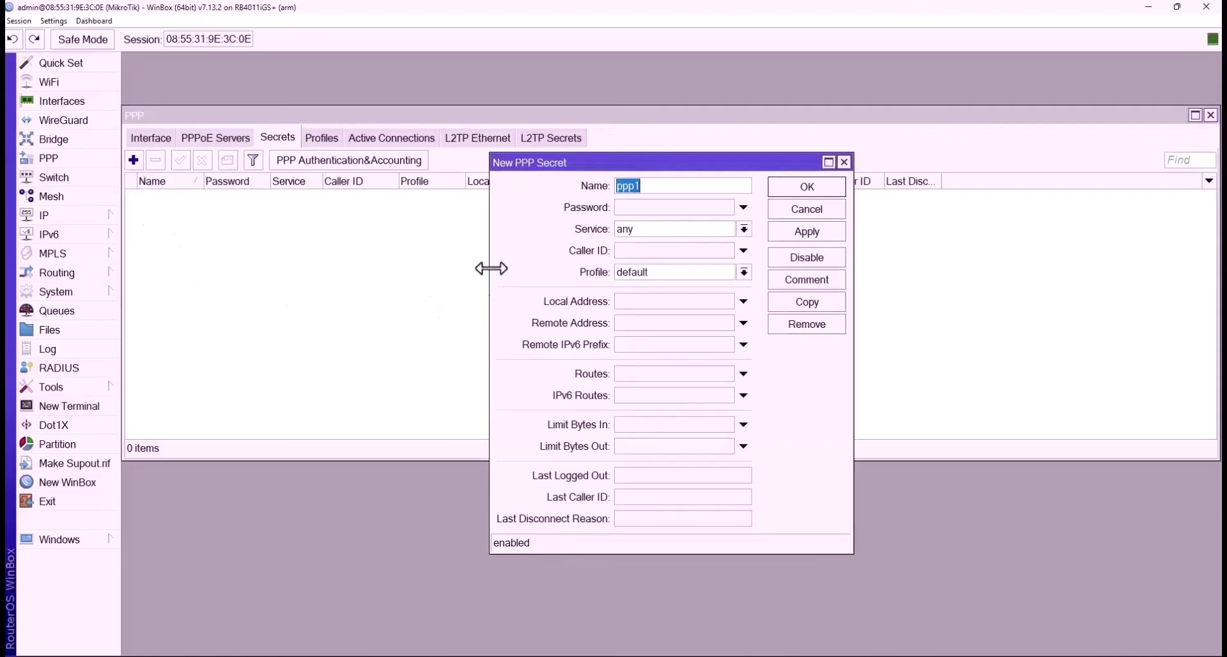
left_click_drag(677, 159, 312, 197)
type("Cu")
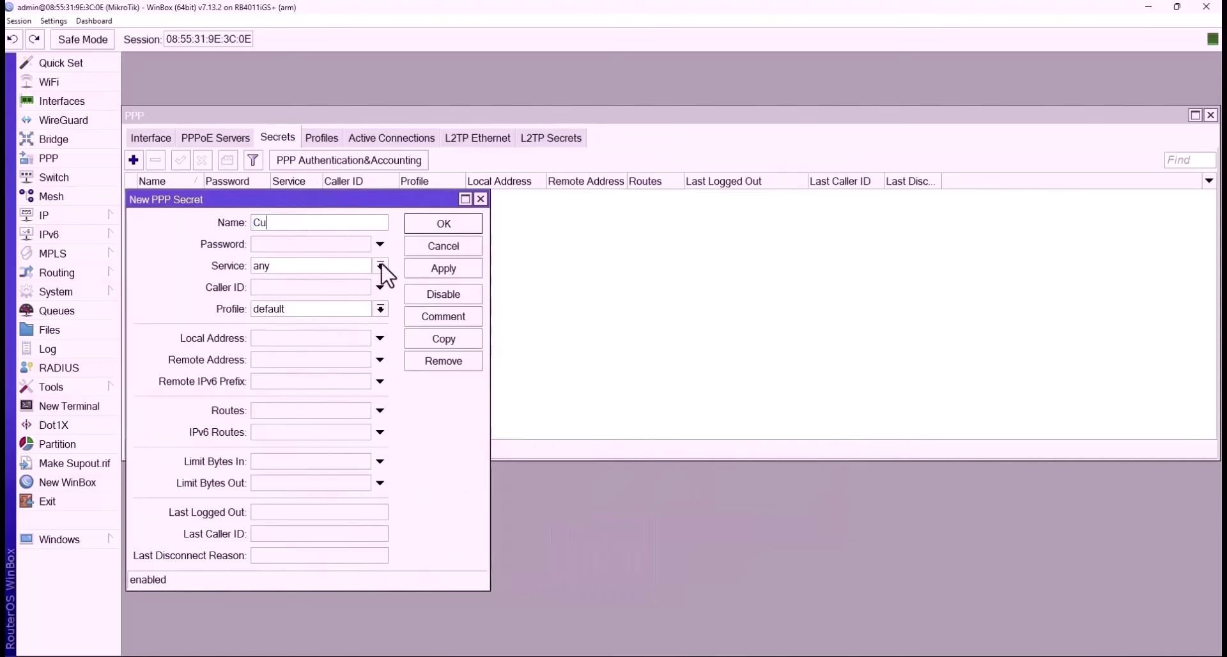
type("stomer1")
left_click(381, 245)
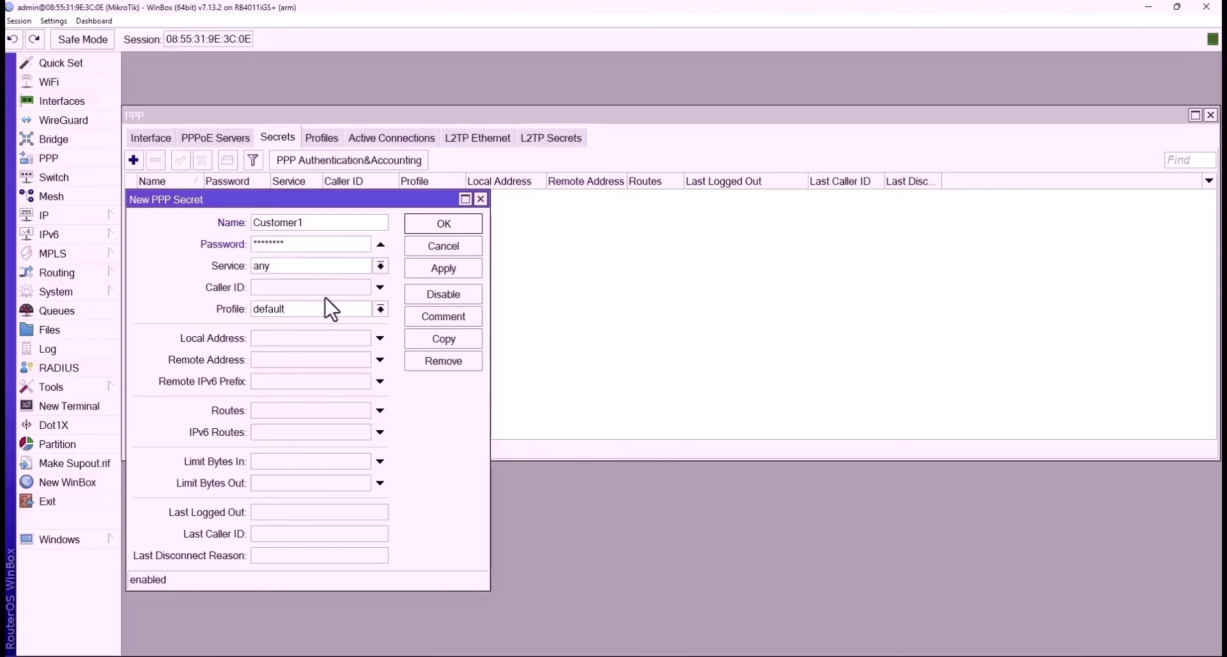
- Give Customer1 service pppoe and profile 10M/10M, copy its name, and save it
left_click(275, 268)
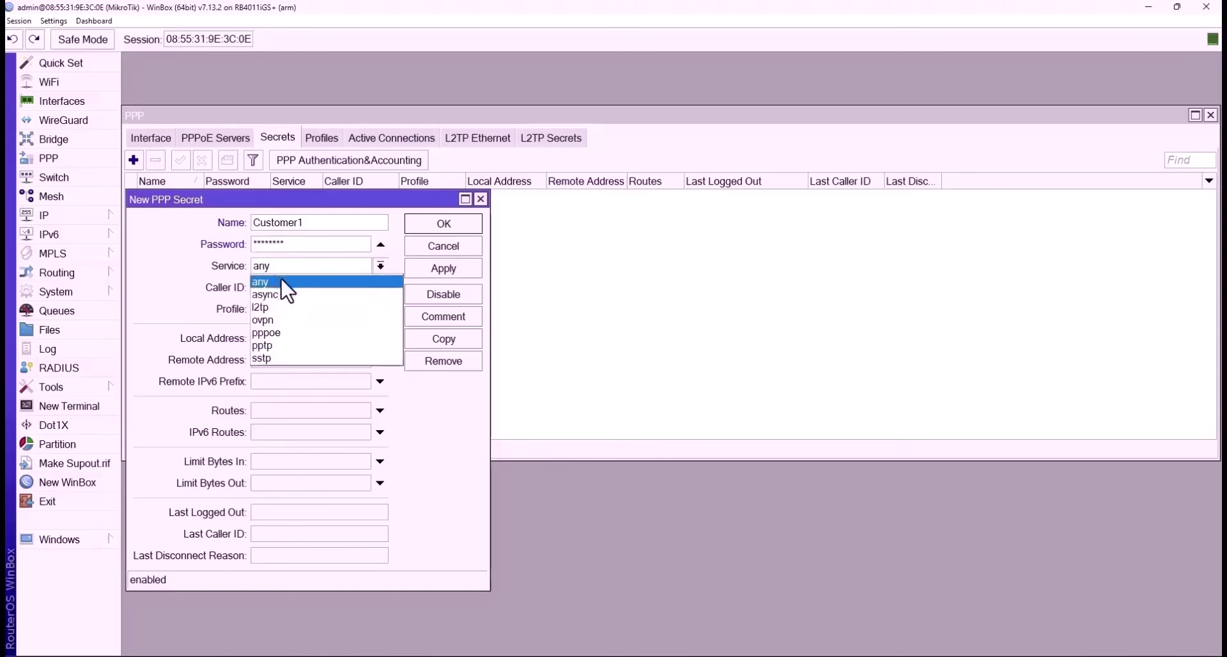
left_click(278, 334)
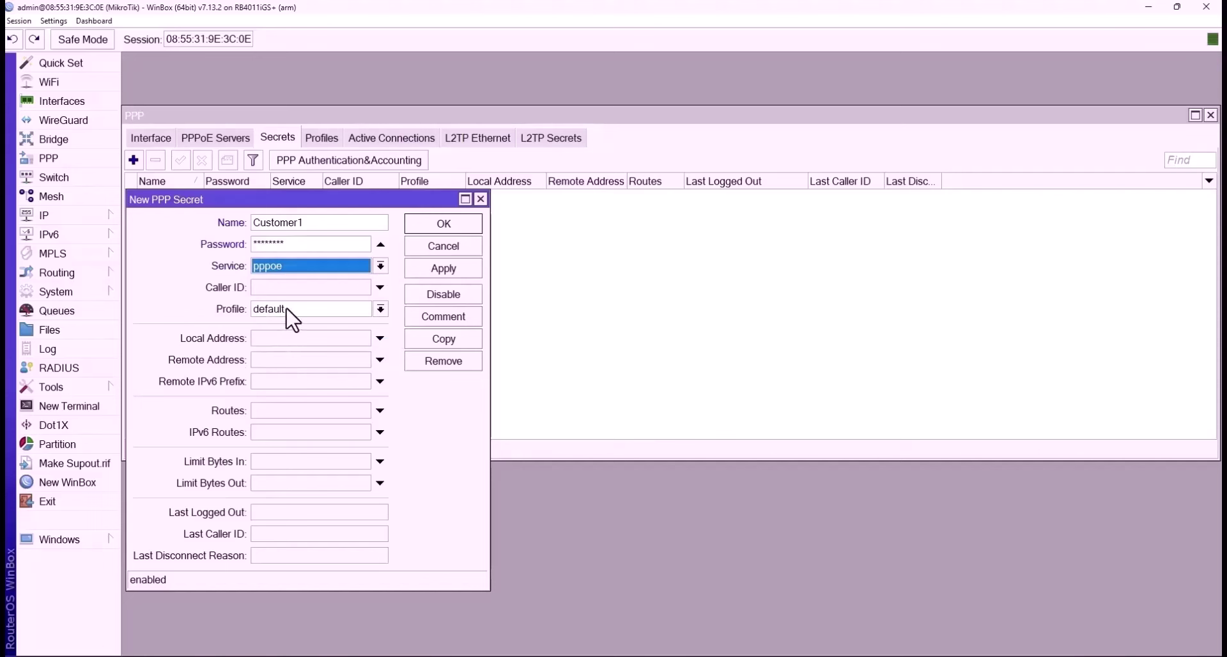
left_click(287, 308)
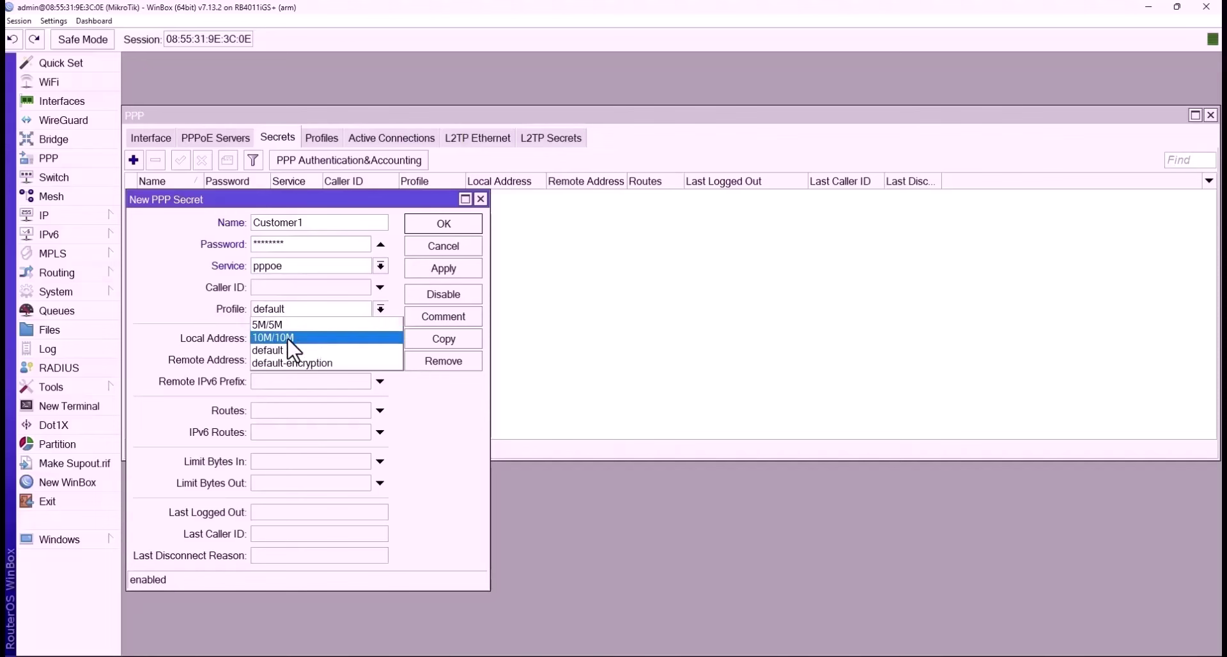
left_click(288, 337)
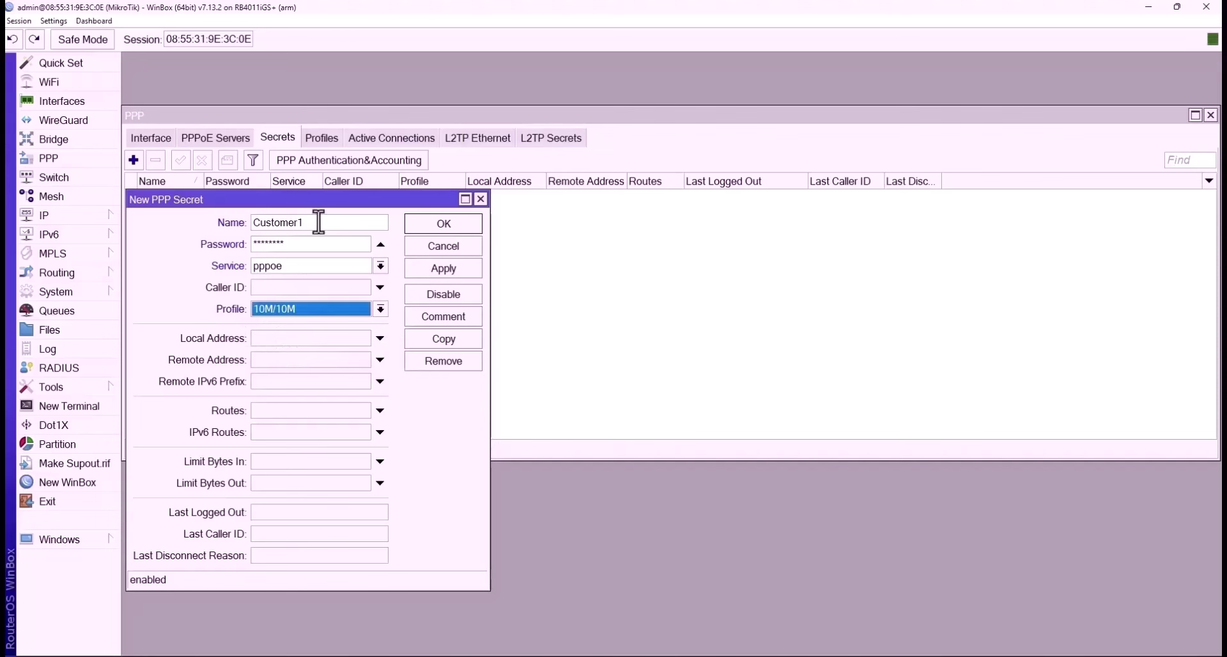
left_click_drag(301, 224, 213, 221)
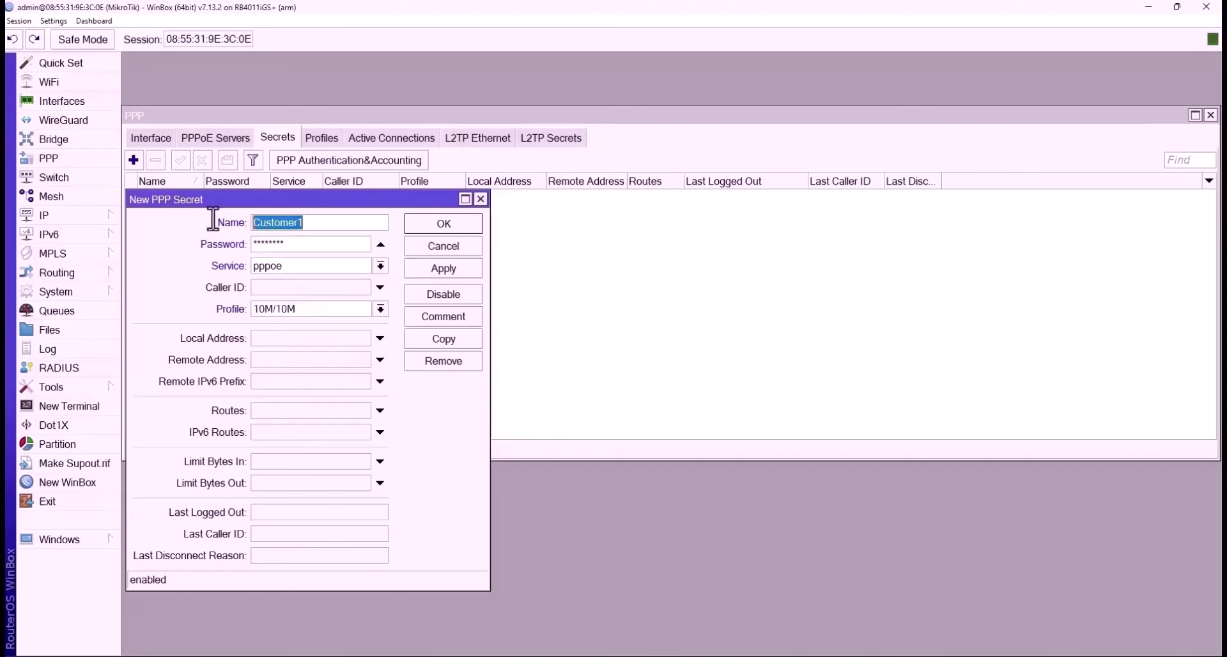
right_click(269, 222)
left_click(318, 253)
left_click(457, 225)
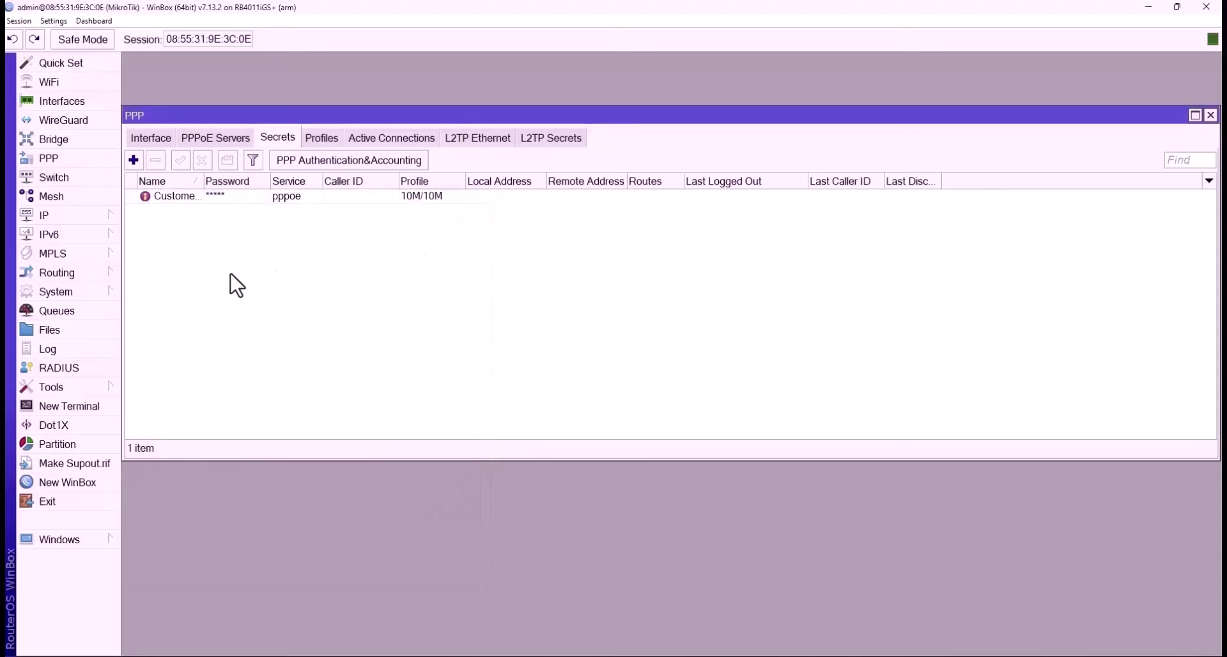
- Add a second secret named Customer2 with its own password, showing passwords in plain text
left_click(133, 160)
left_click(313, 224)
left_click_drag(313, 223, 256, 224)
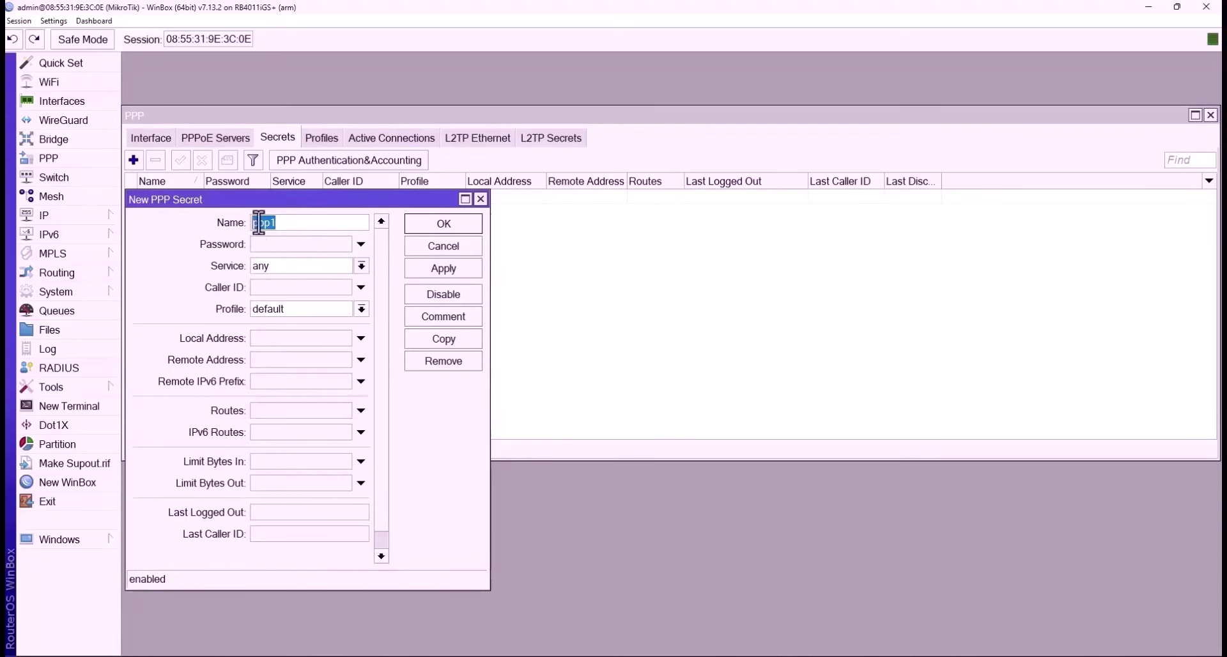
right_click(262, 224)
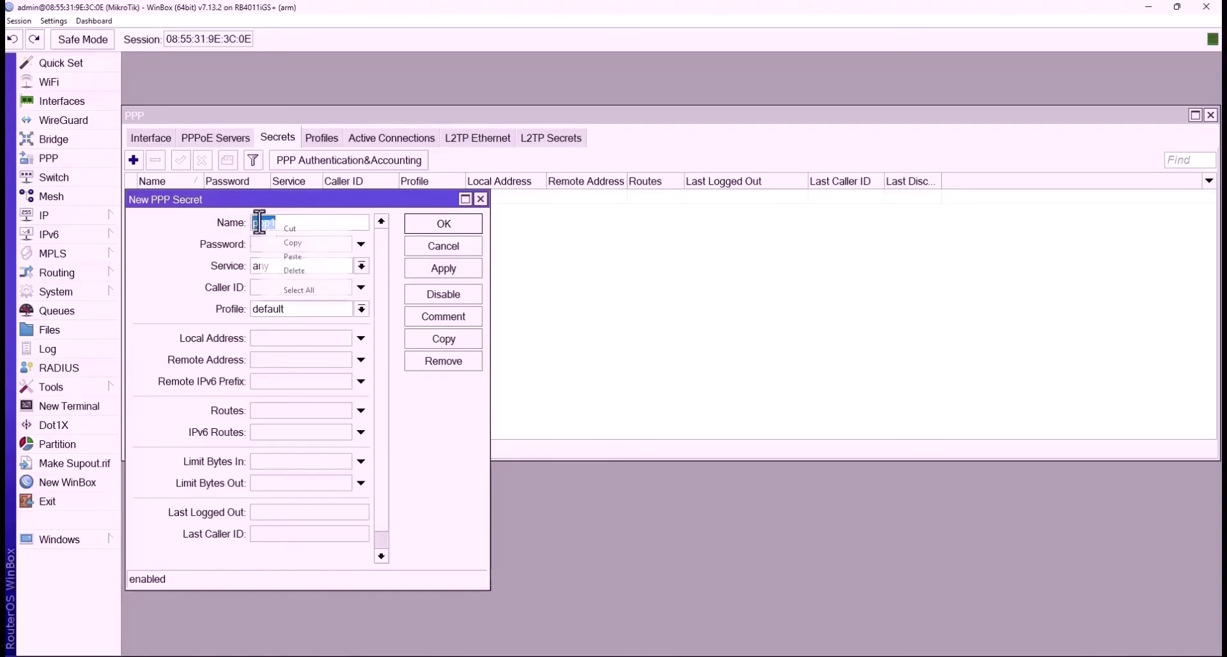
left_click(293, 257)
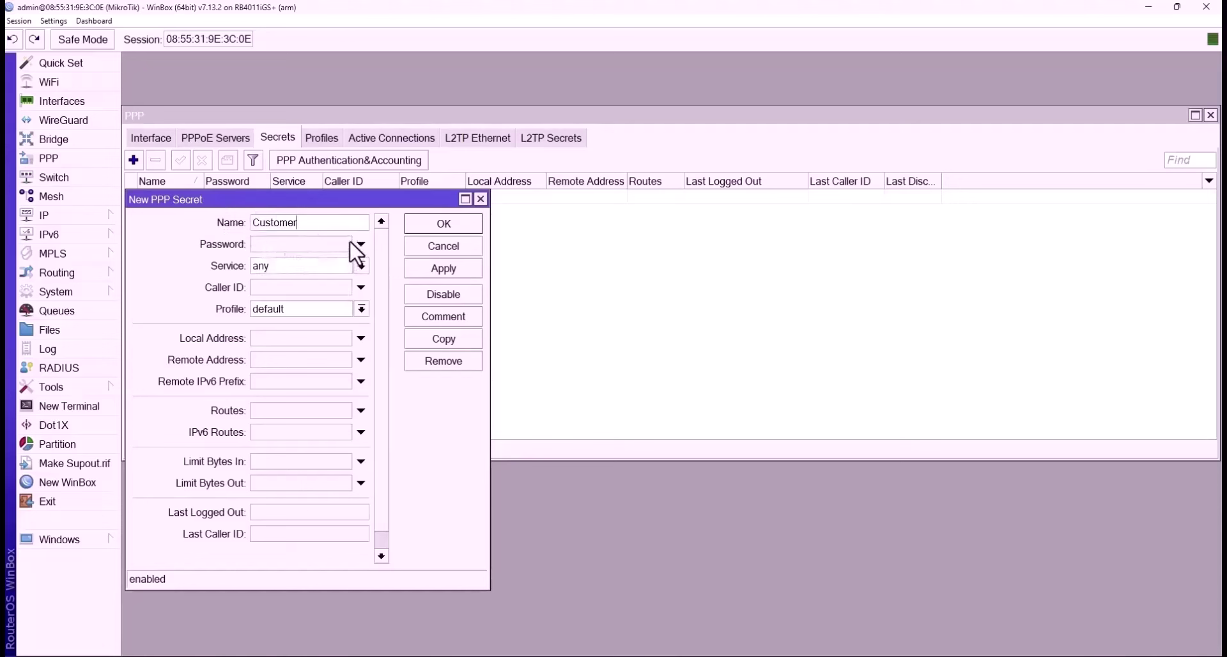
type("2")
left_click(361, 245)
left_click(265, 244)
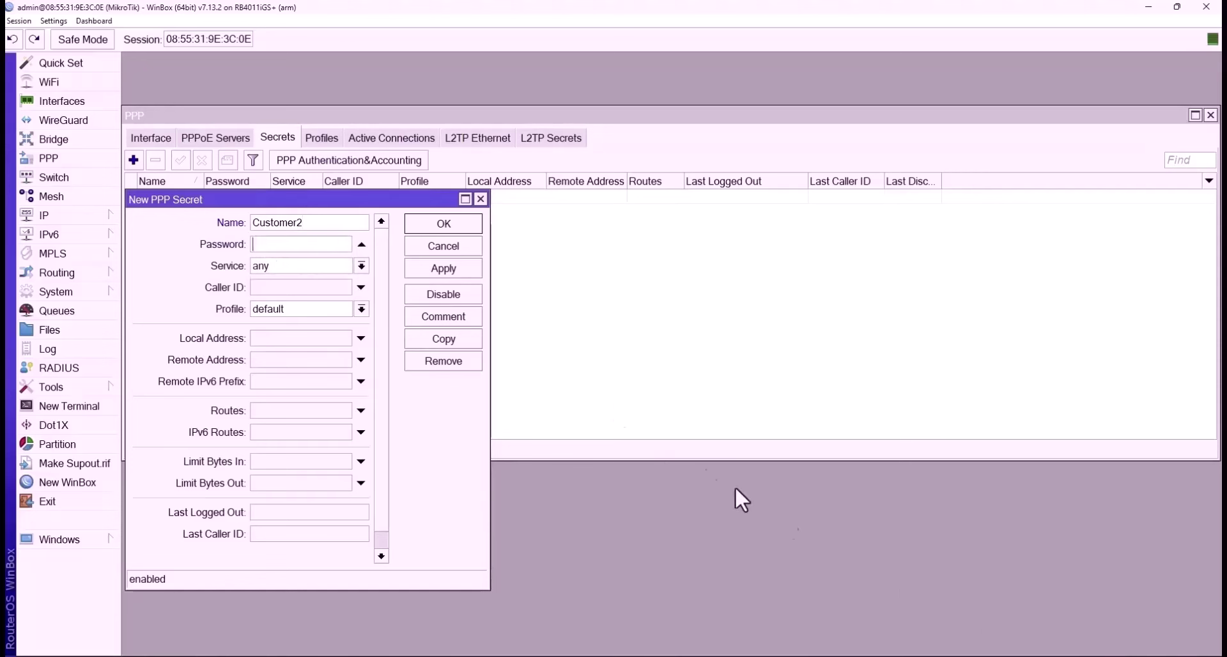
type("*")
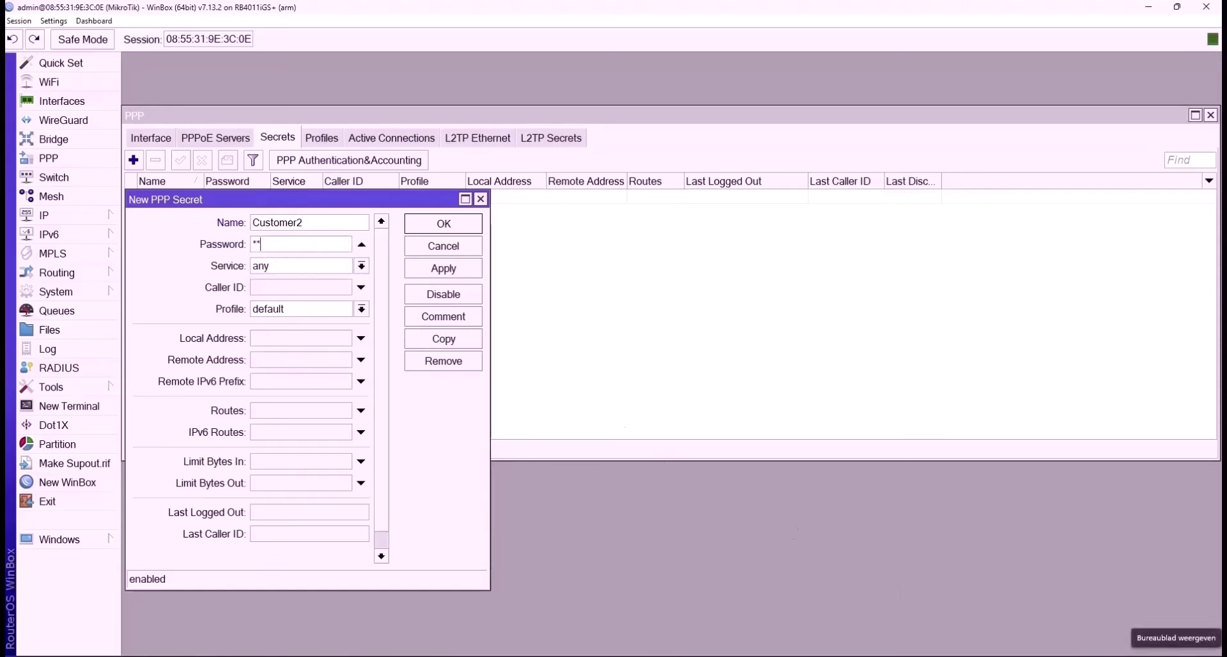
type("***")
left_click(54, 21)
left_click(63, 50)
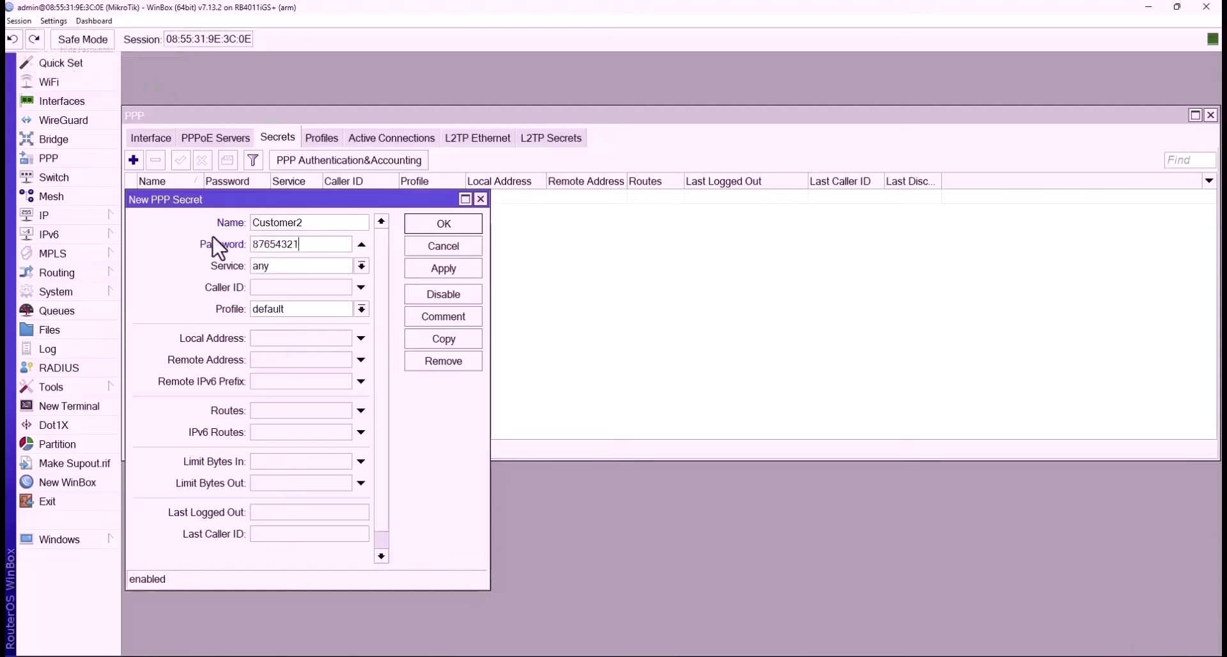
- Give Customer2 service pppoe and profile 5M/5M, save it, and widen the Name column
left_click(281, 267)
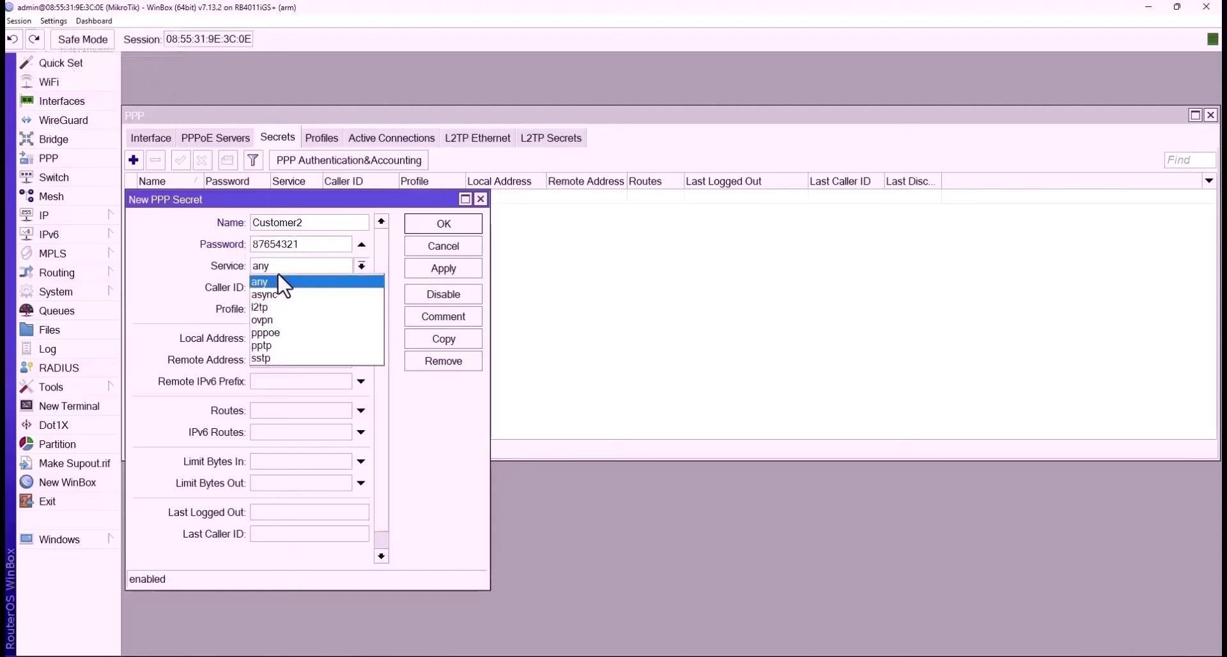
left_click(282, 334)
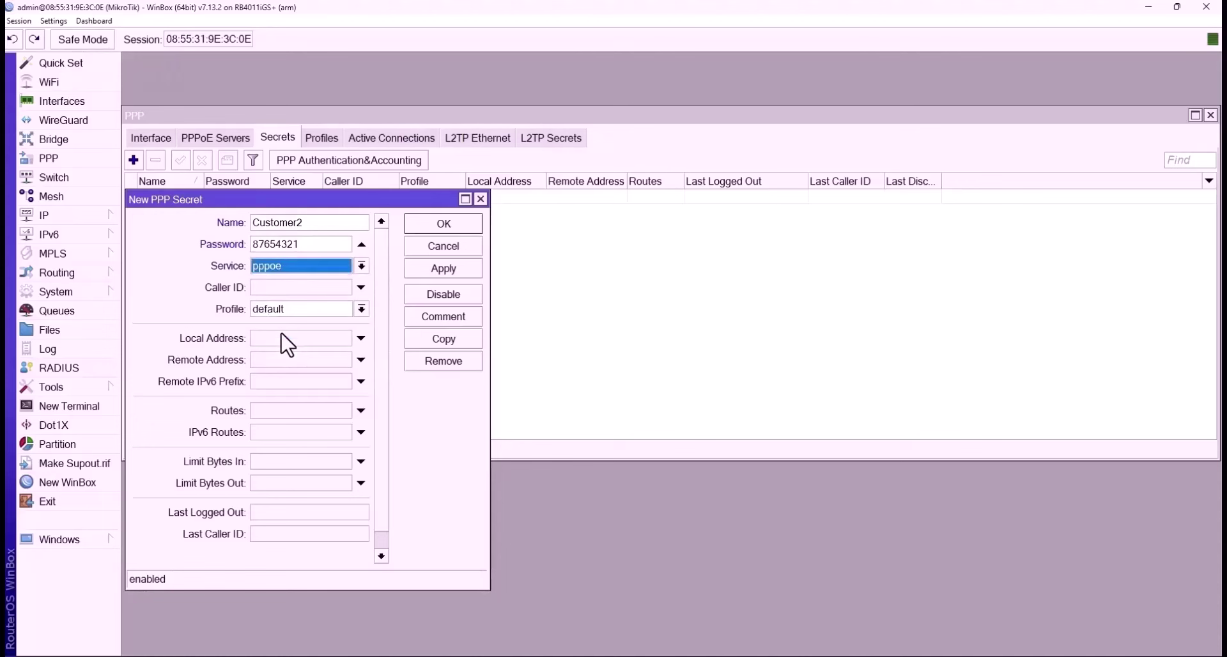
left_click(298, 309)
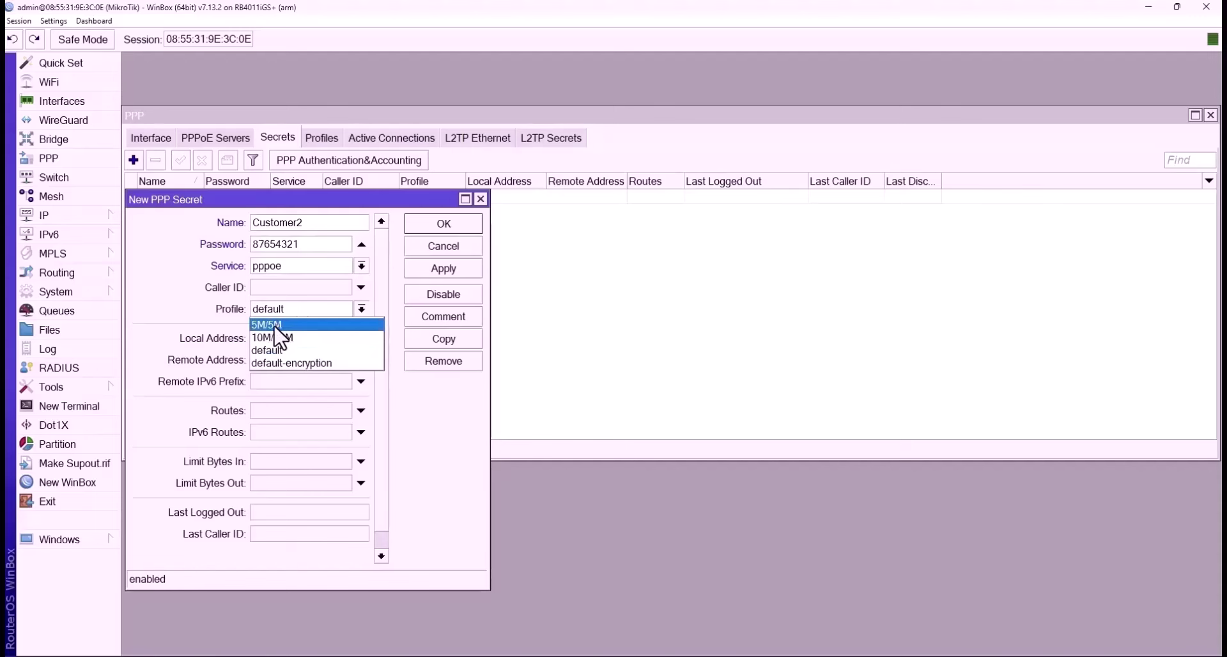
left_click(279, 326)
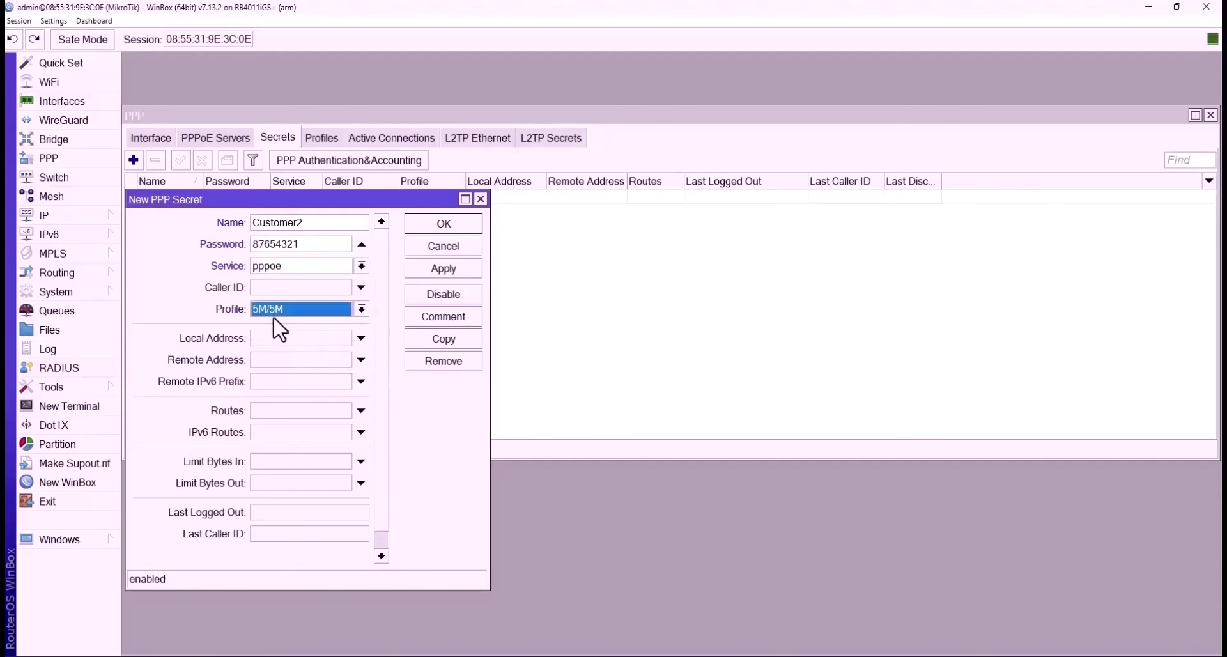
left_click(445, 227)
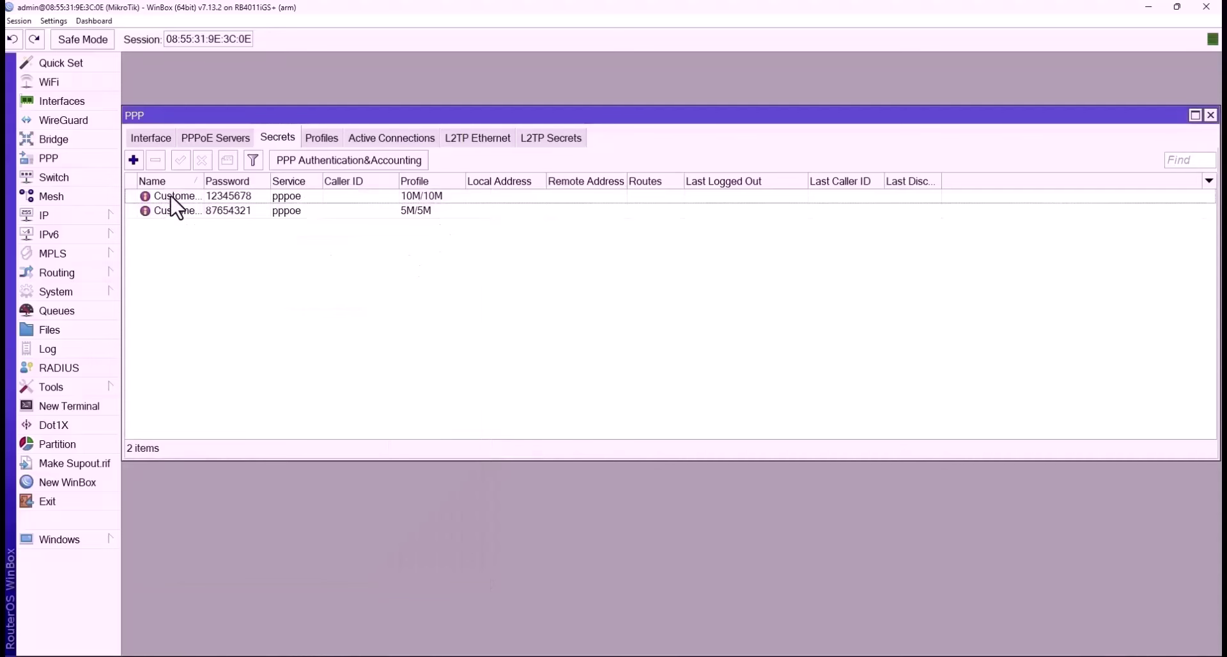
left_click_drag(205, 181, 227, 181)
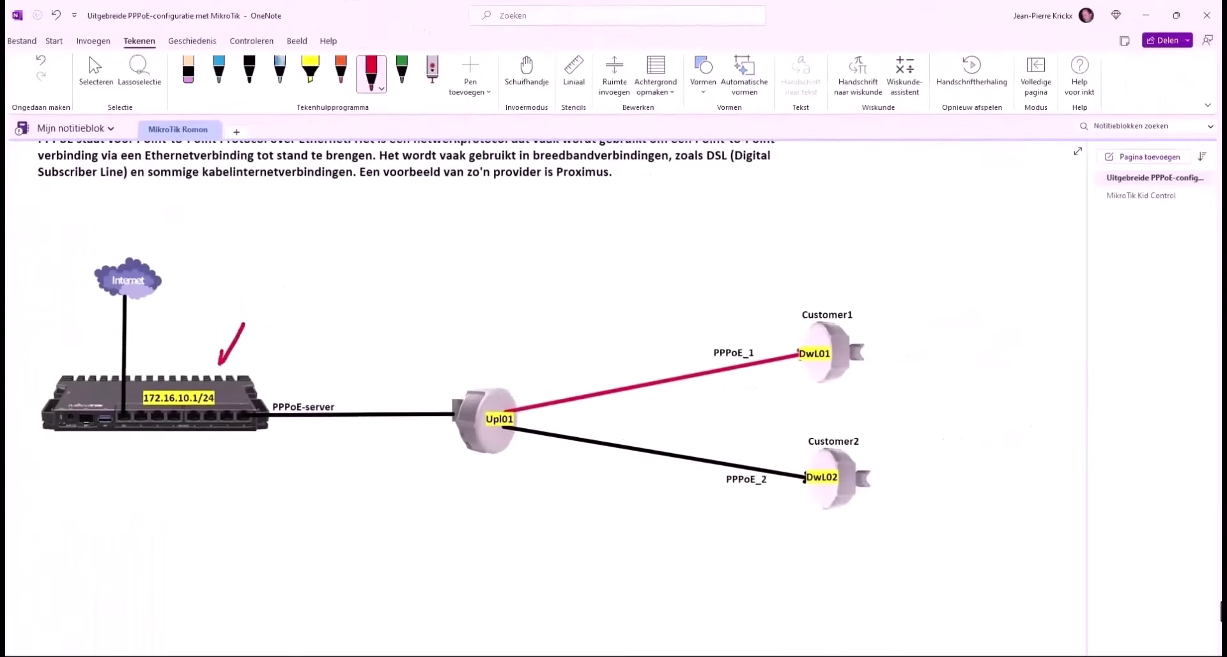
- Draw red arrows at the router and Upl01, and write BR linked to its interface labels
left_click_drag(219, 355, 240, 358)
mouse_move(495, 458)
left_mouse_down()
mouse_move(484, 492)
mouse_move(496, 458)
left_mouse_up()
left_click_drag(458, 285, 455, 306)
mouse_move(455, 280)
left_mouse_down()
mouse_move(455, 305)
mouse_move(469, 305)
left_mouse_up()
mouse_move(471, 284)
left_mouse_down()
mouse_move(473, 296)
mouse_move(415, 326)
mouse_move(466, 332)
left_mouse_up()
mouse_move(492, 301)
left_mouse_down()
mouse_move(516, 332)
mouse_move(557, 329)
left_mouse_up()
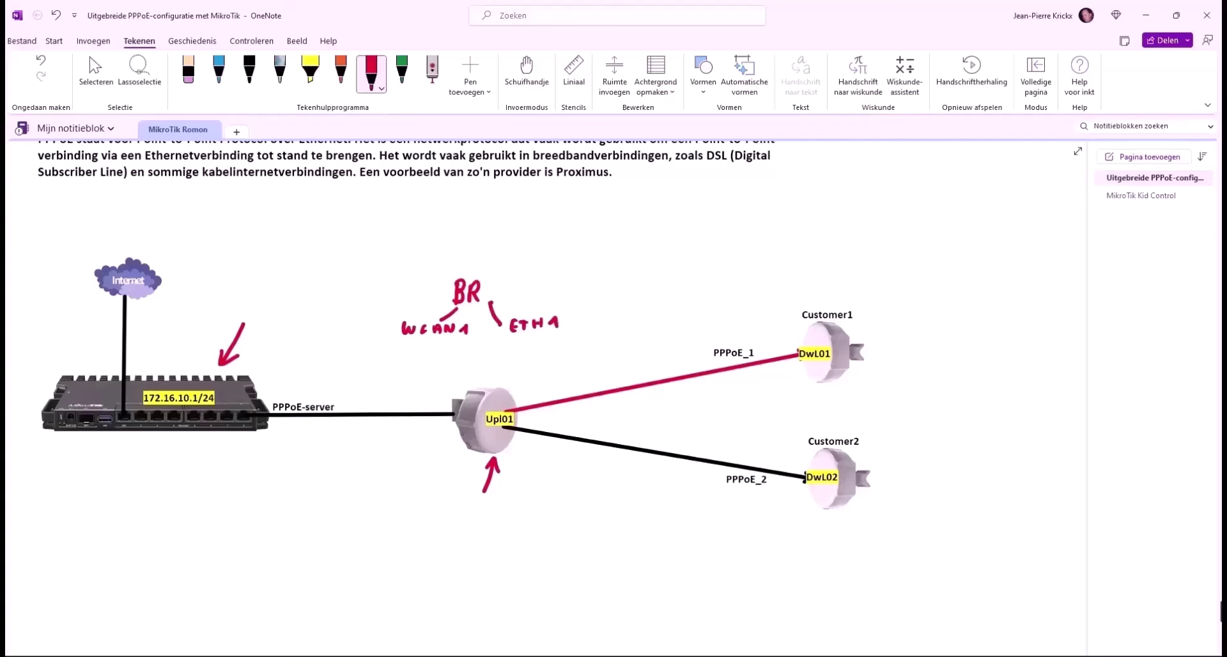
- Write 172.16.10.2/24 under the labels, and WLAN1 plus the access point name below Upl01
mouse_move(435, 345)
left_mouse_down()
mouse_move(434, 361)
mouse_move(505, 356)
left_mouse_up()
mouse_move(518, 345)
left_mouse_down()
mouse_move(515, 356)
mouse_move(576, 358)
left_mouse_up()
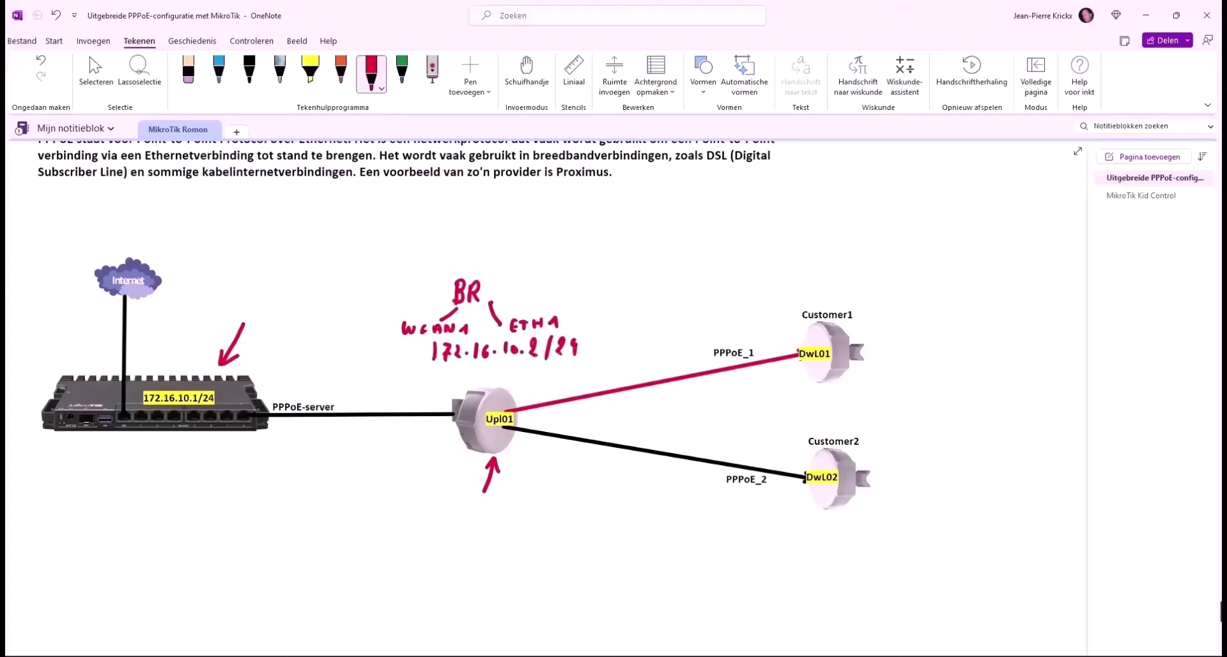
mouse_move(435, 503)
left_mouse_down()
mouse_move(465, 520)
mouse_move(507, 516)
left_mouse_up()
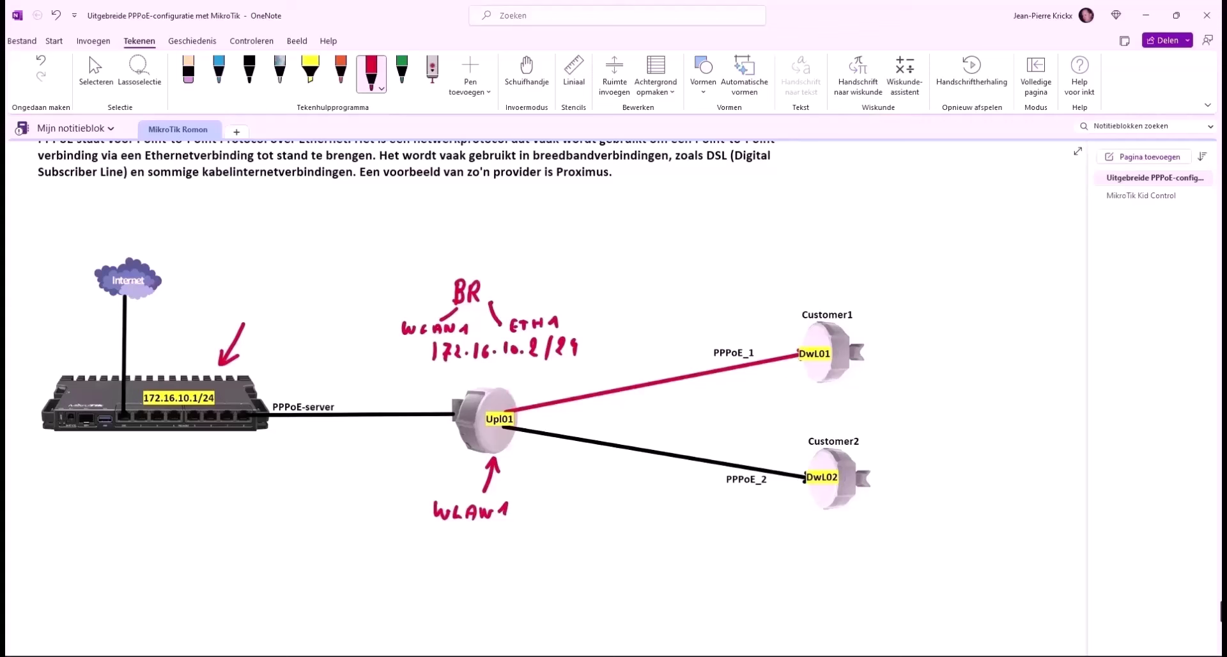
left_click_drag(440, 536, 452, 537)
left_click_drag(458, 537, 458, 543)
mouse_move(471, 536)
left_mouse_down()
mouse_move(472, 549)
mouse_move(501, 547)
left_mouse_up()
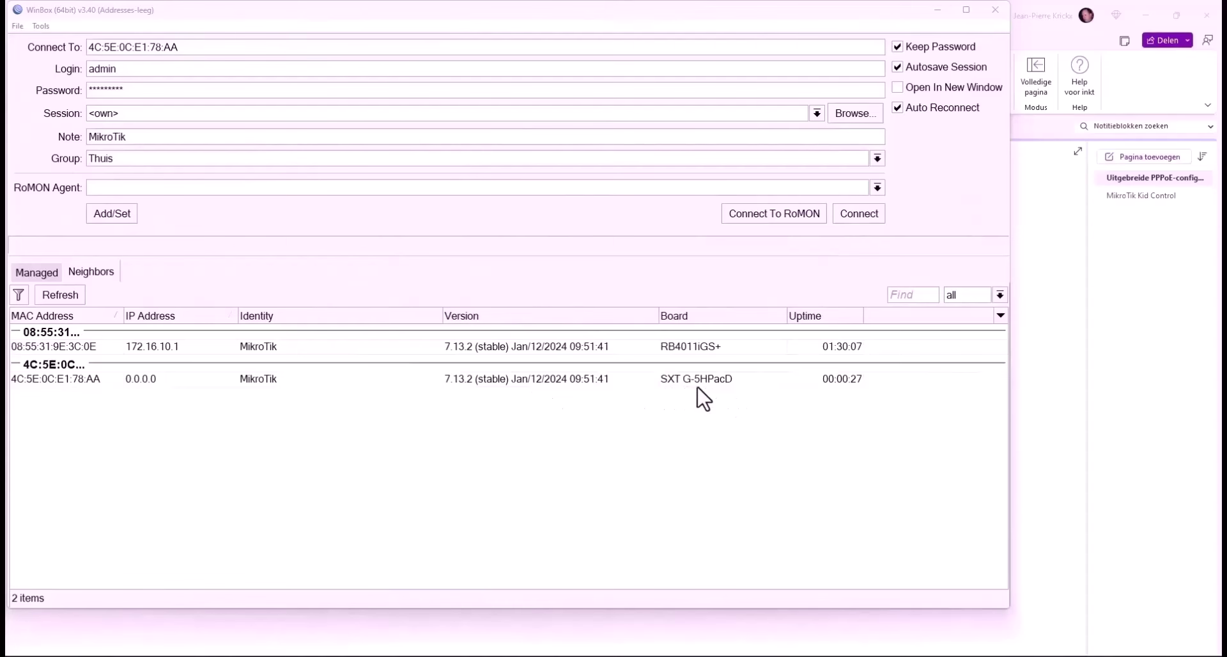
- Connect and log in to the SXT access point
left_click(66, 380)
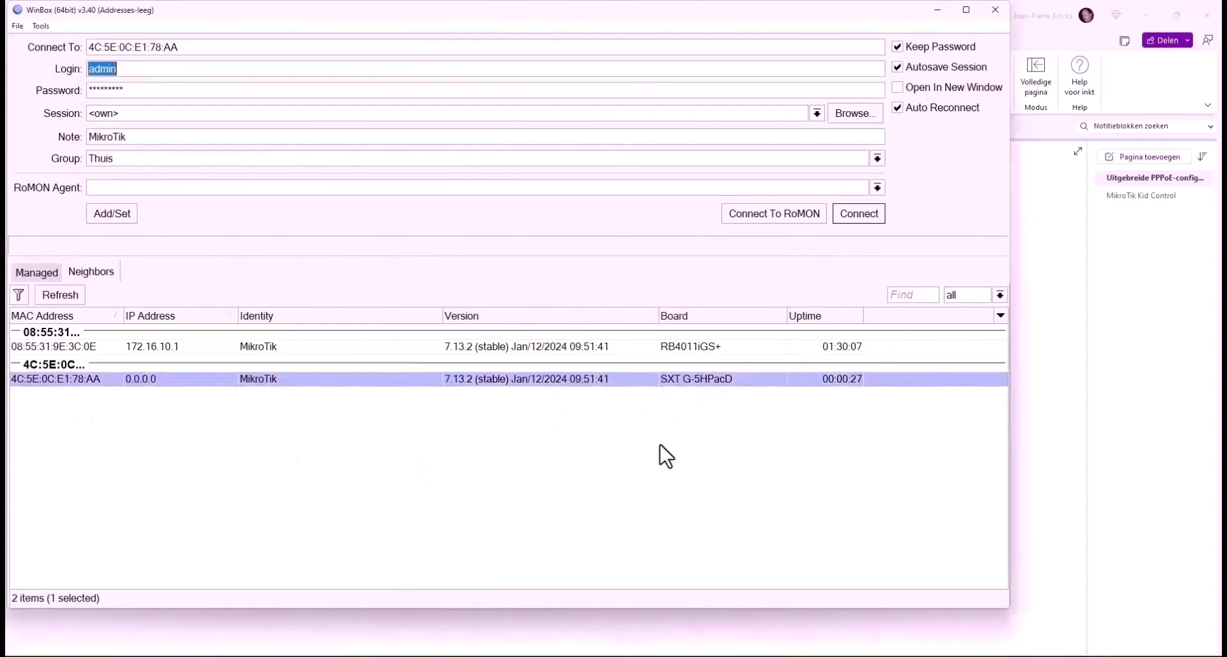
left_click(858, 213)
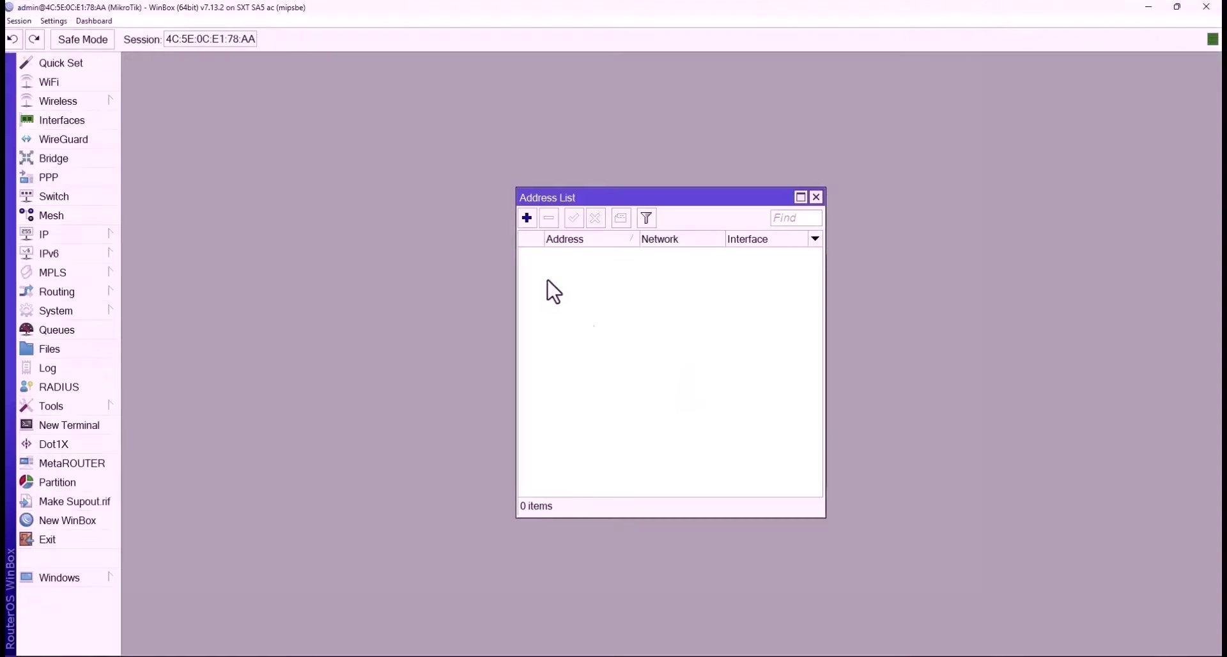
left_click(817, 197)
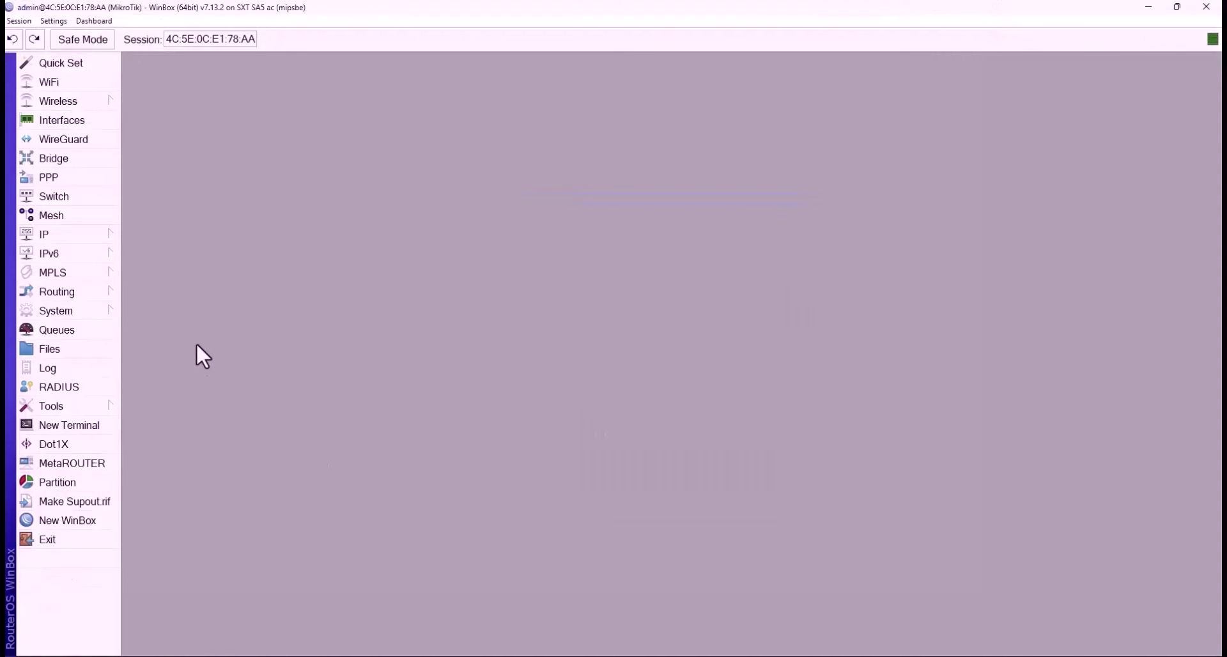
- Confirm the br_lan bridge settings, check its ports ether1 and wlan1, and close the Bridge window
left_click(70, 161)
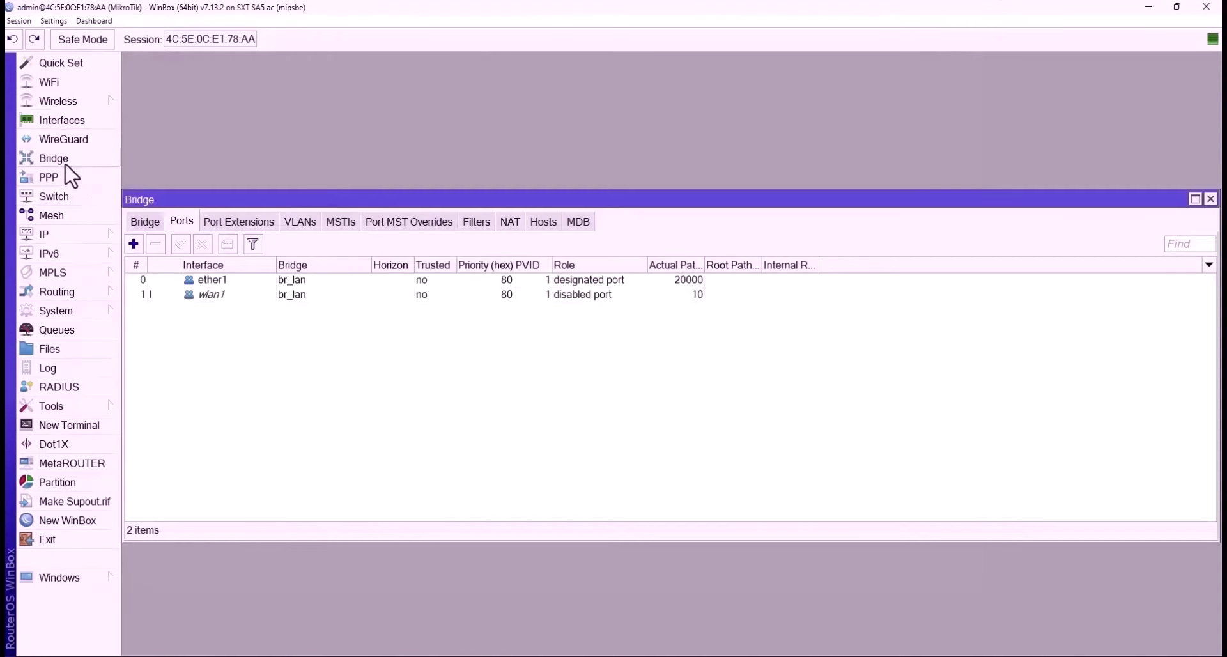
left_click(147, 222)
double_click(204, 282)
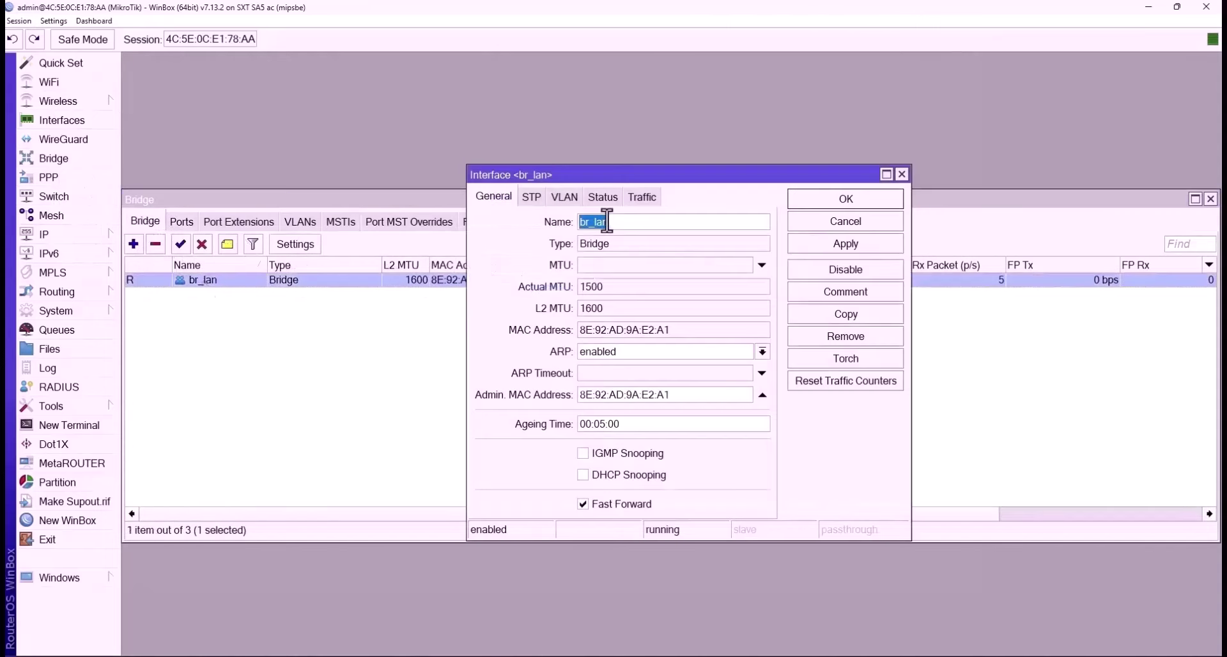
left_click(863, 202)
left_click(181, 222)
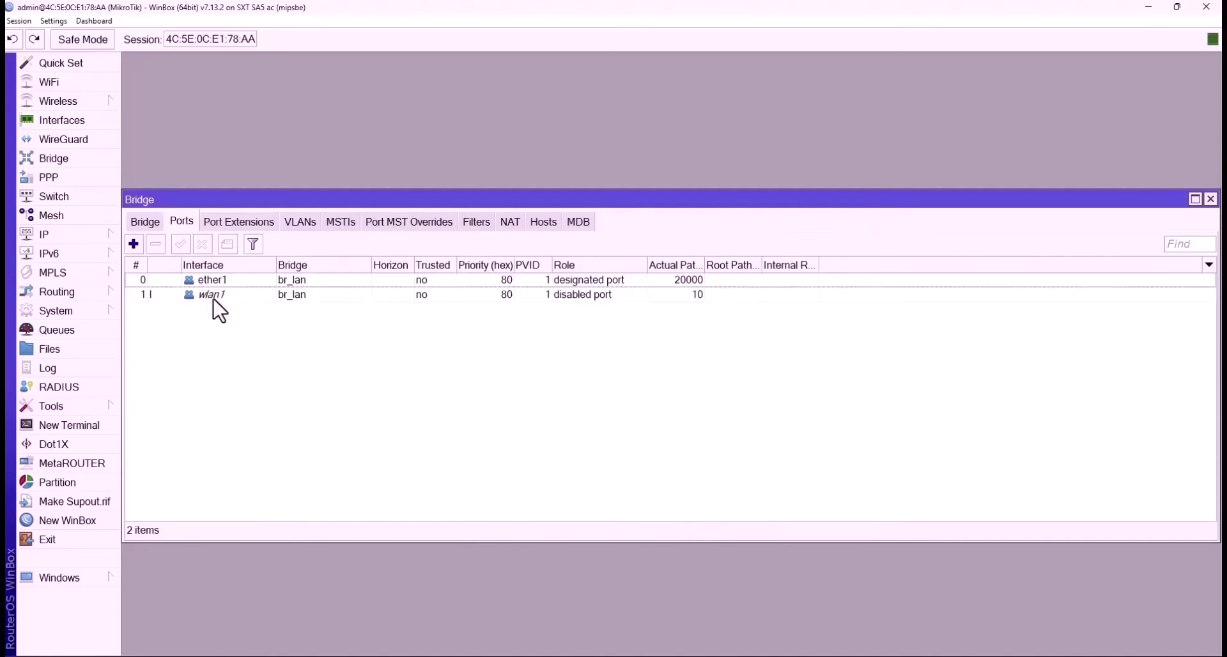
left_click(1211, 200)
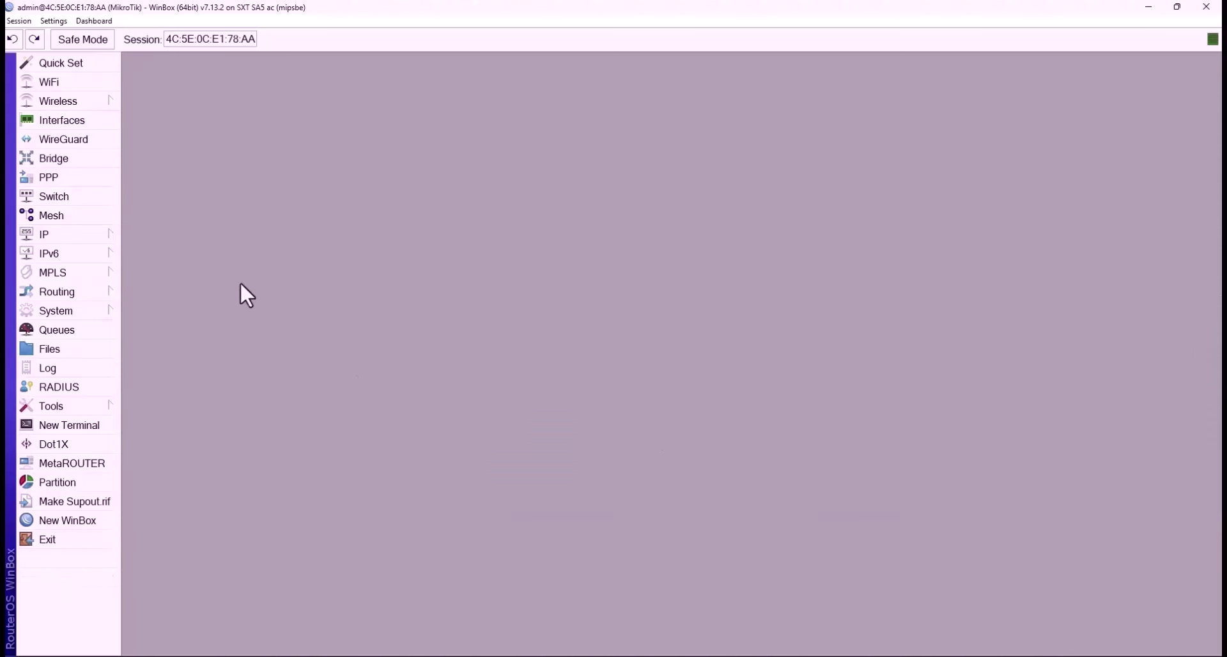
- Add IP address 172.16.10.2/24 on interface br_lan
left_click(64, 236)
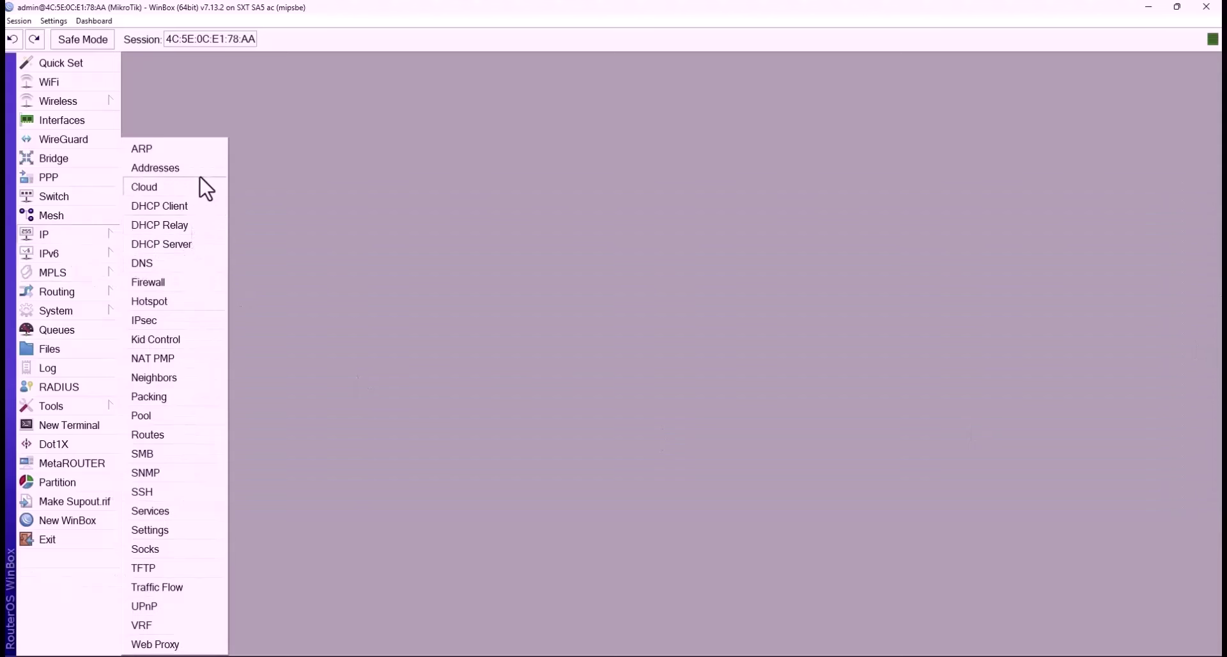
left_click(160, 168)
left_click(526, 219)
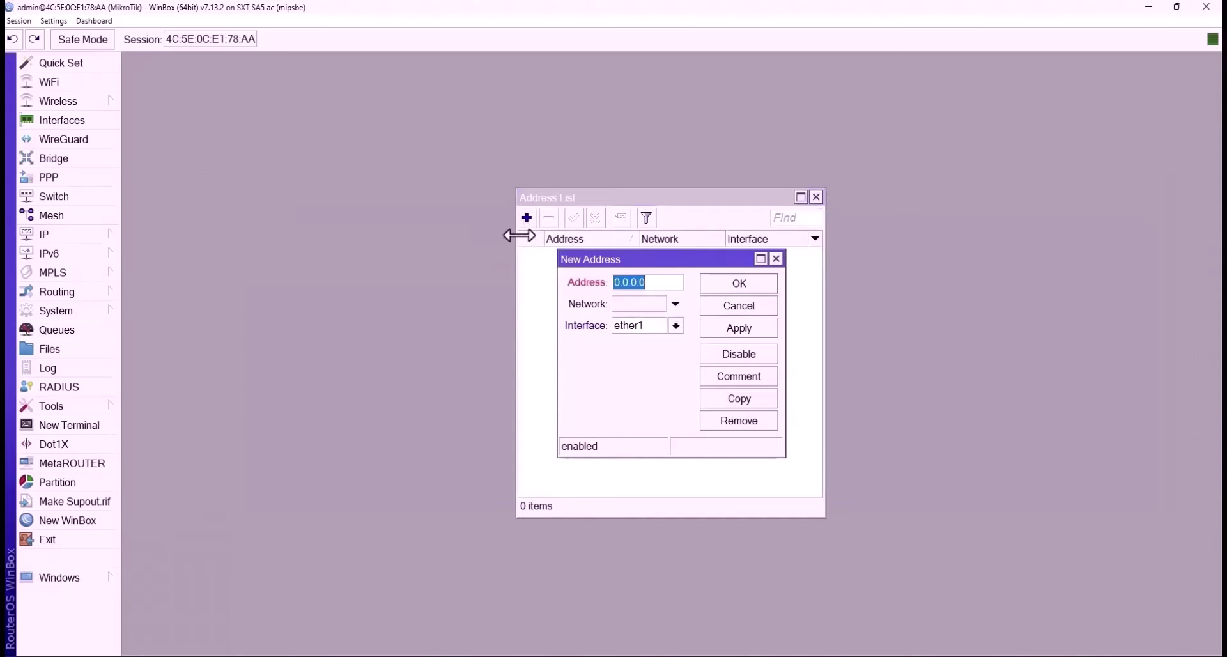
type("1")
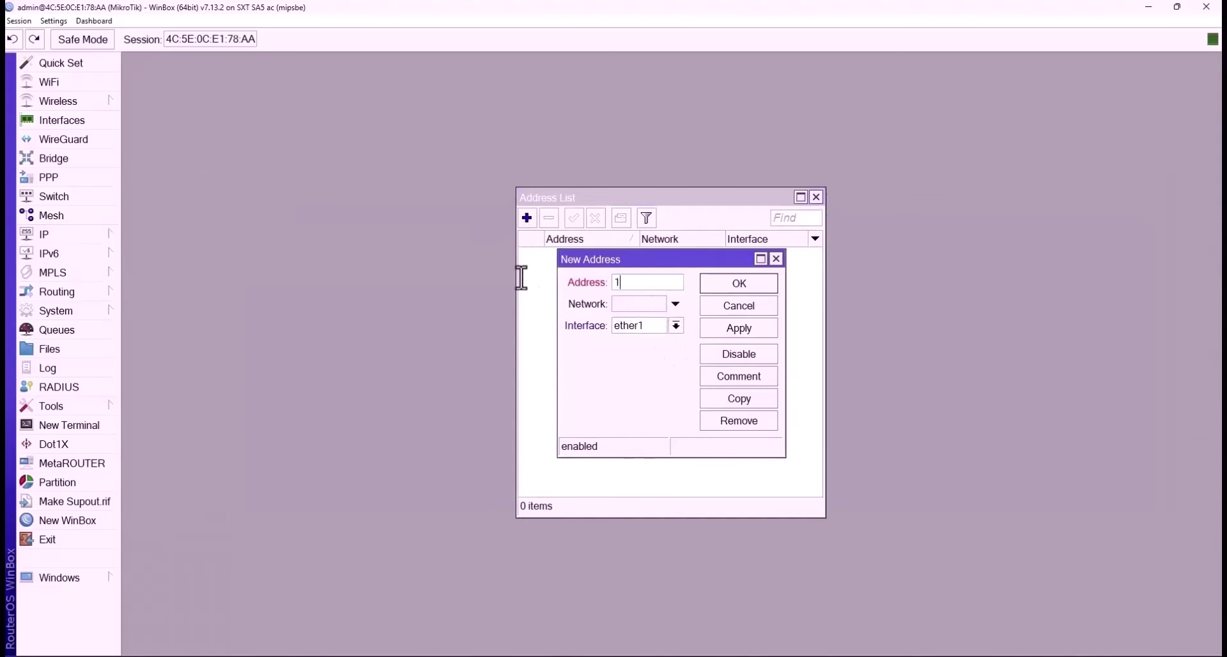
type("72.16.10.2/24")
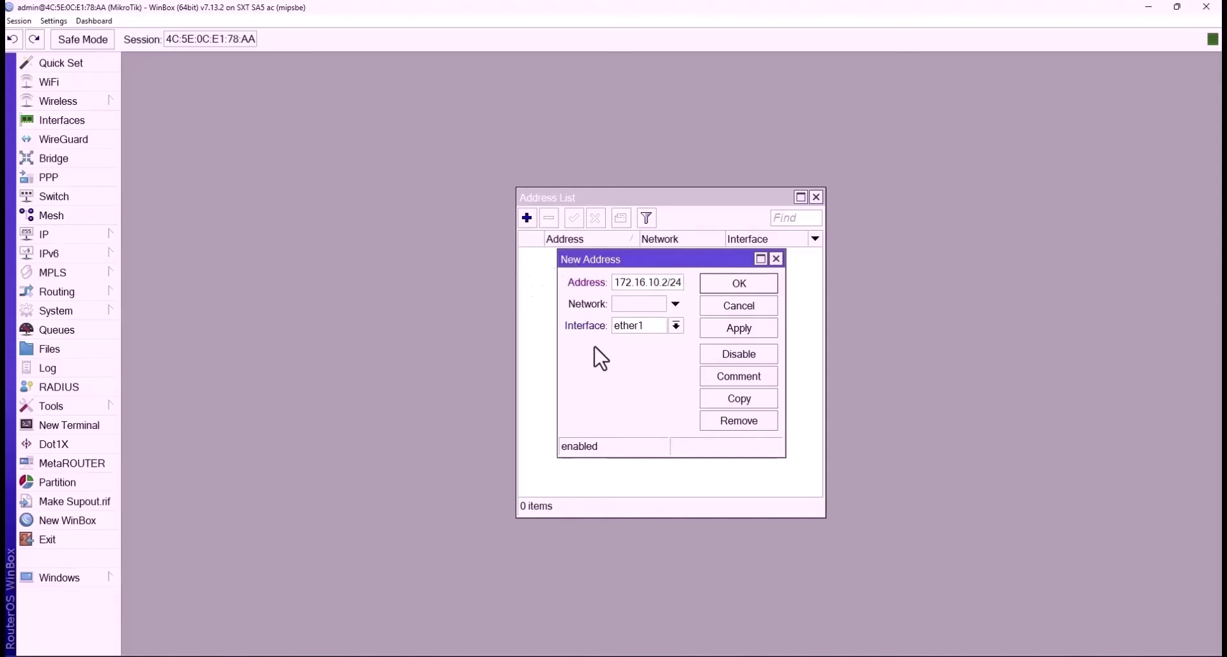
left_click(656, 326)
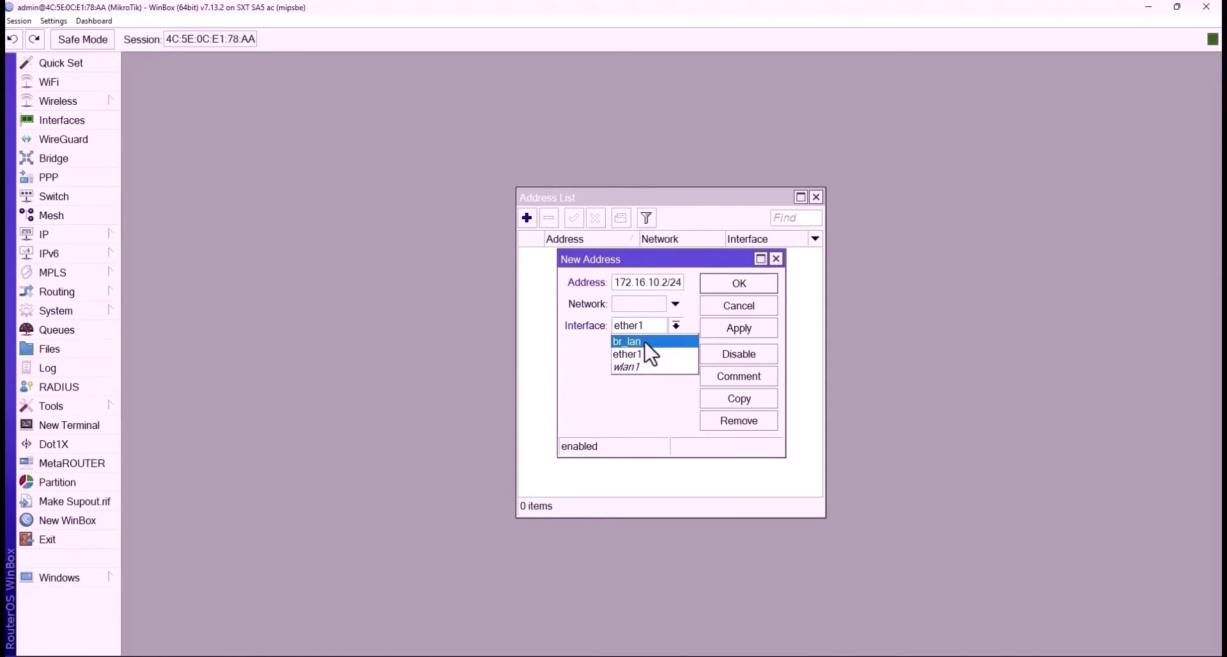
left_click(644, 342)
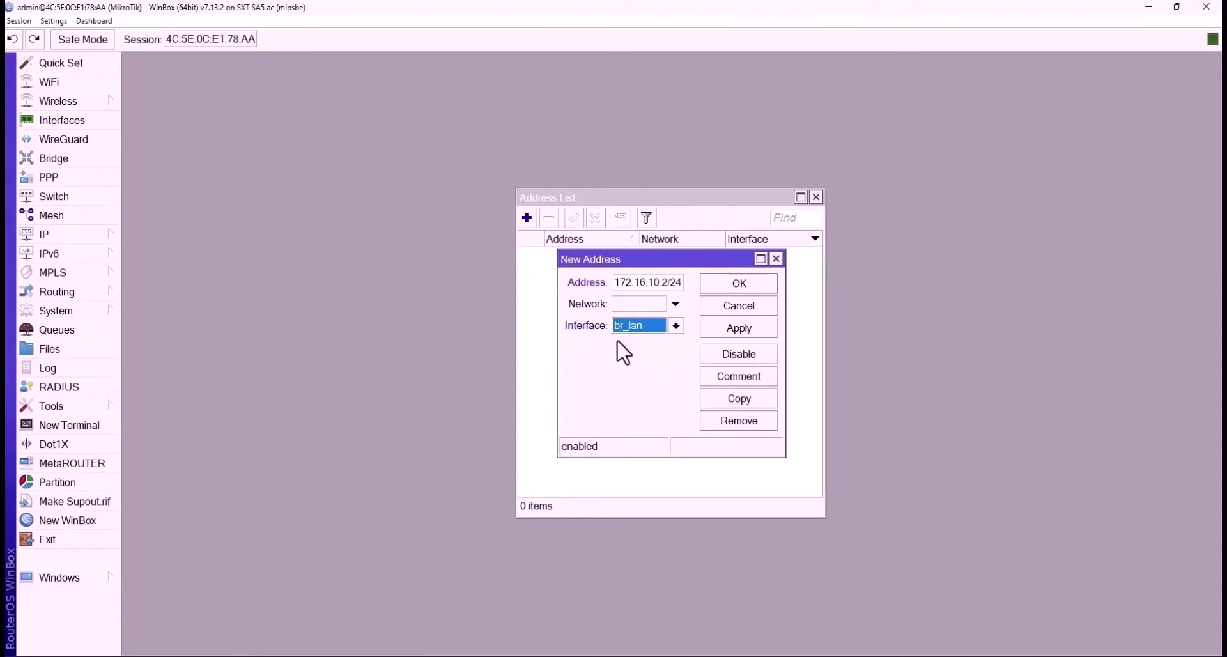
left_click(762, 284)
left_click_drag(735, 198, 695, 121)
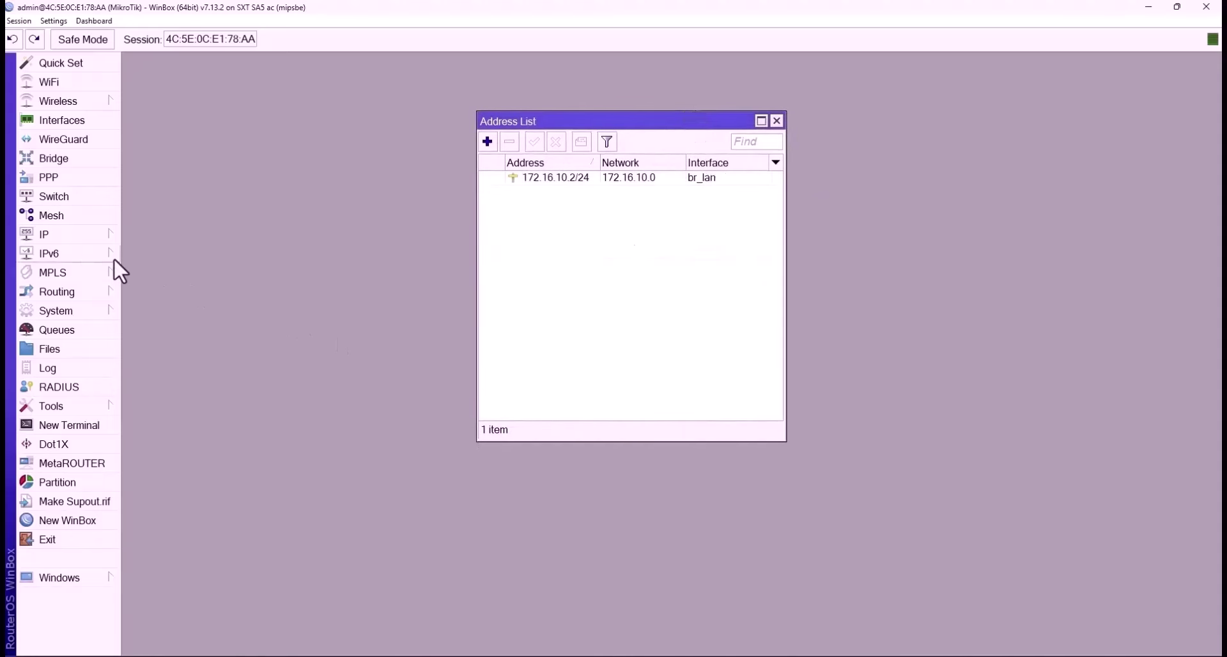
left_click(86, 237)
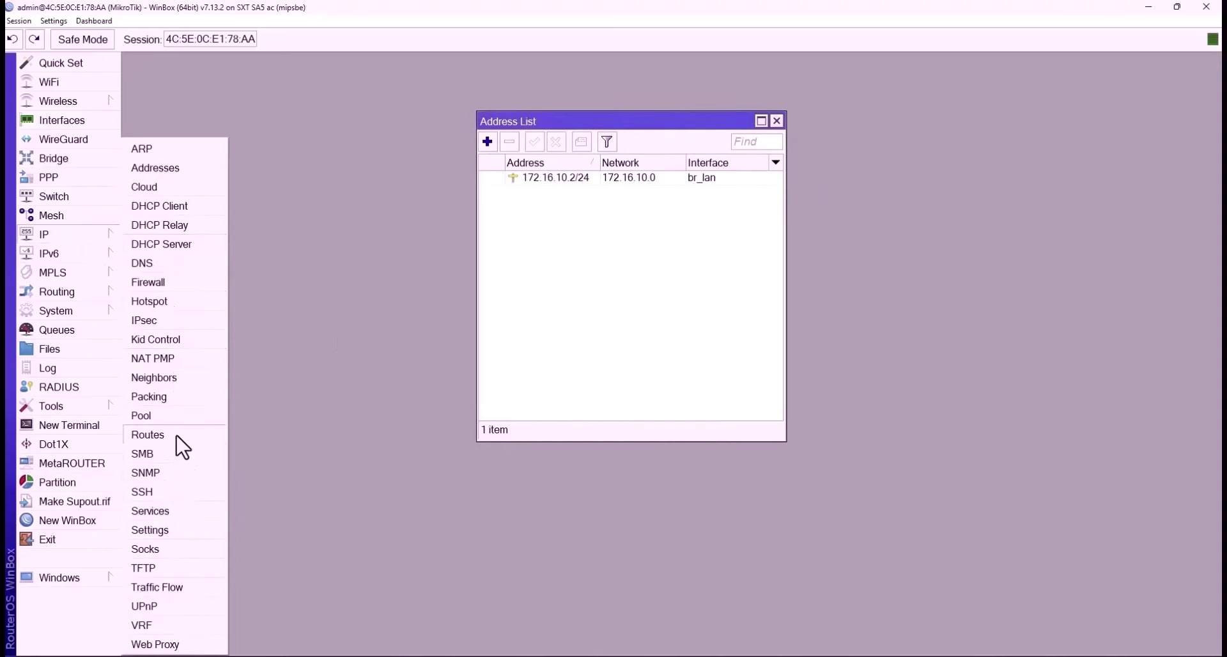
- Create a route with destination 0.0.0.0/0 and gateway 172.16.10.1, then close the Route List
left_click(177, 437)
left_click(354, 207)
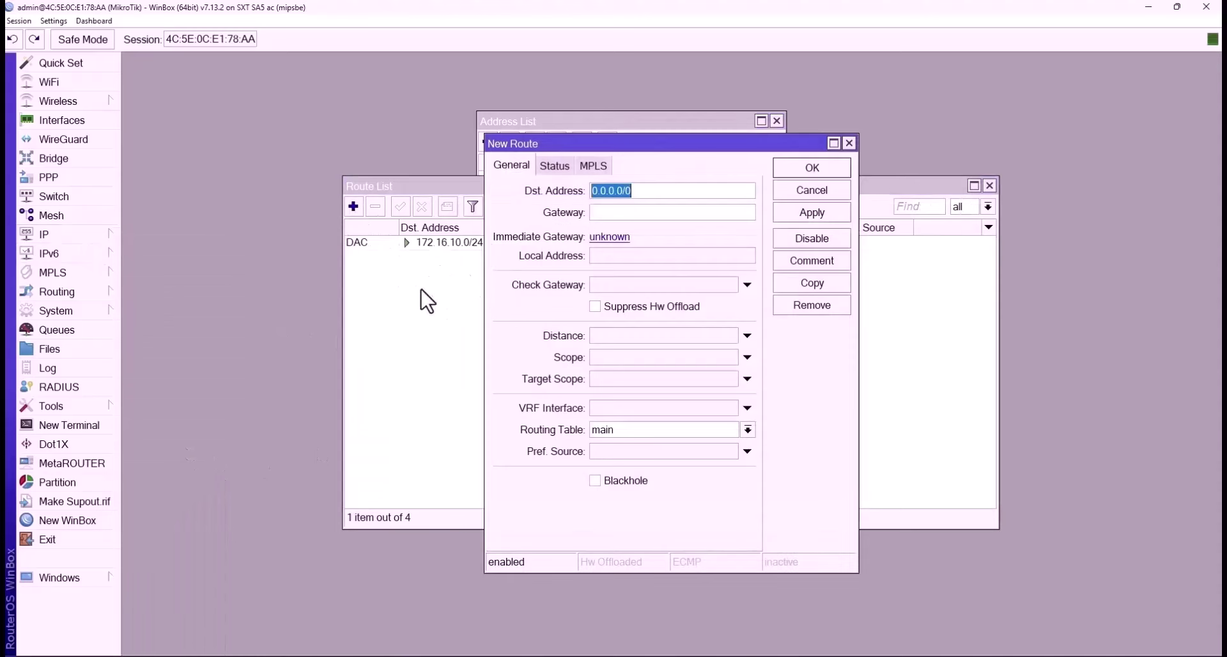
left_click(649, 191)
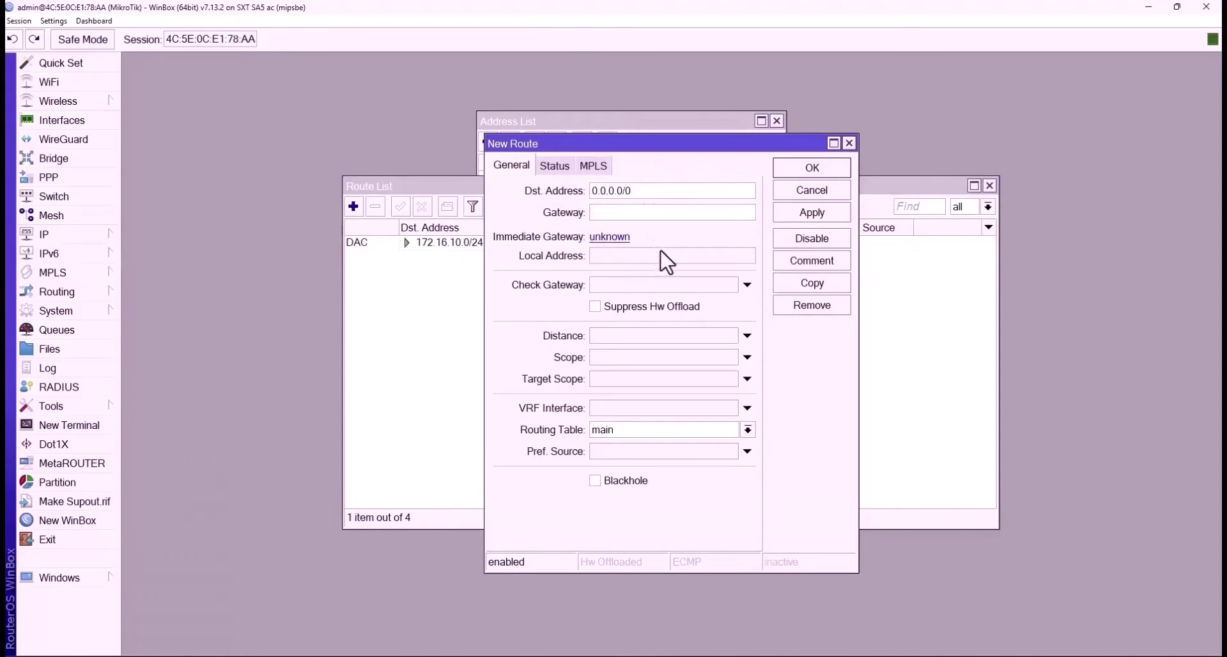
key("Tab")
type("172.16.10.1")
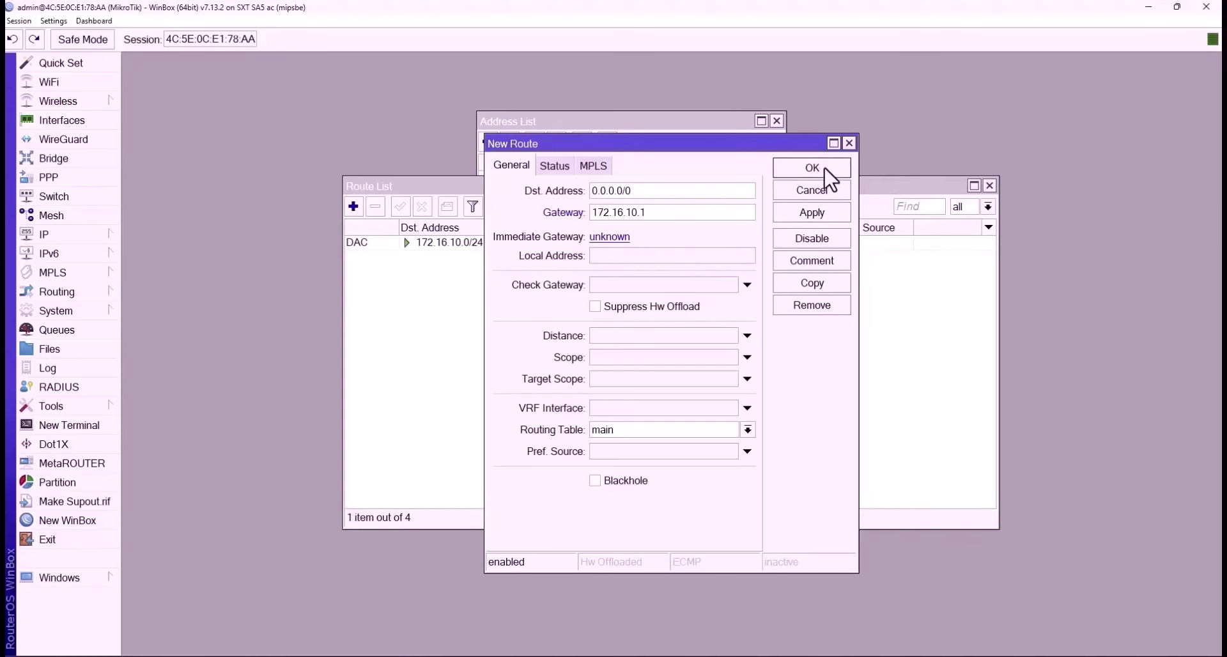
left_click(823, 170)
left_click(990, 186)
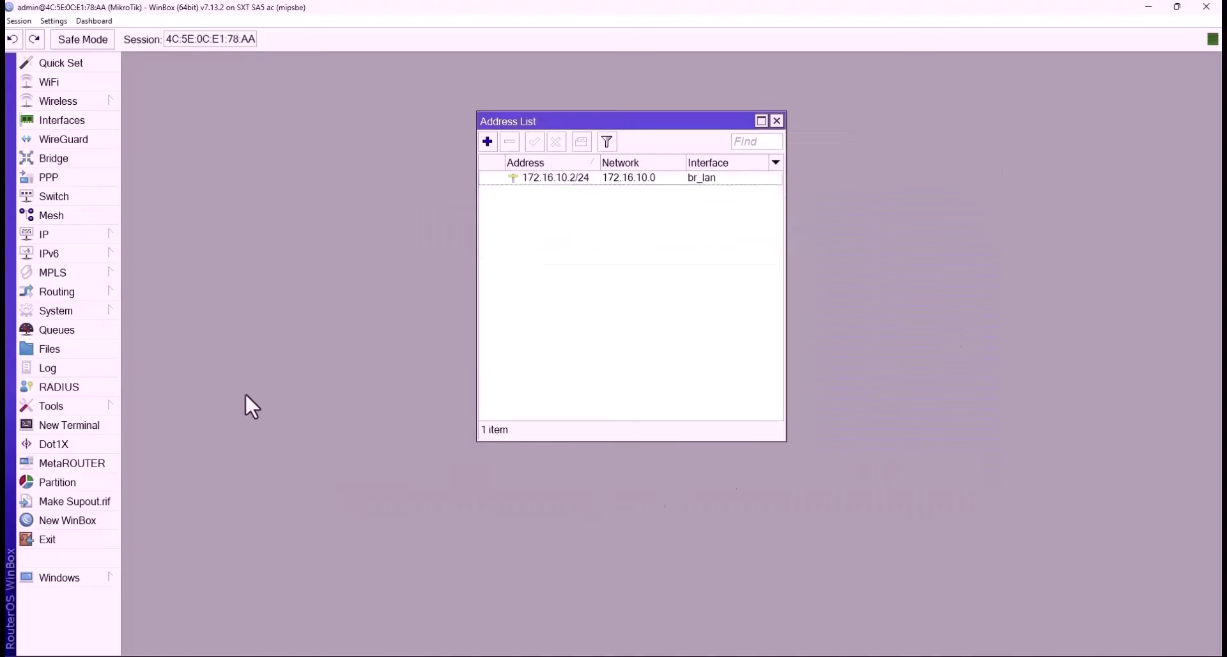
- Set the router's DNS servers to 1.1.1.1 and 6.6.6.6, then close the Address List
left_click(55, 236)
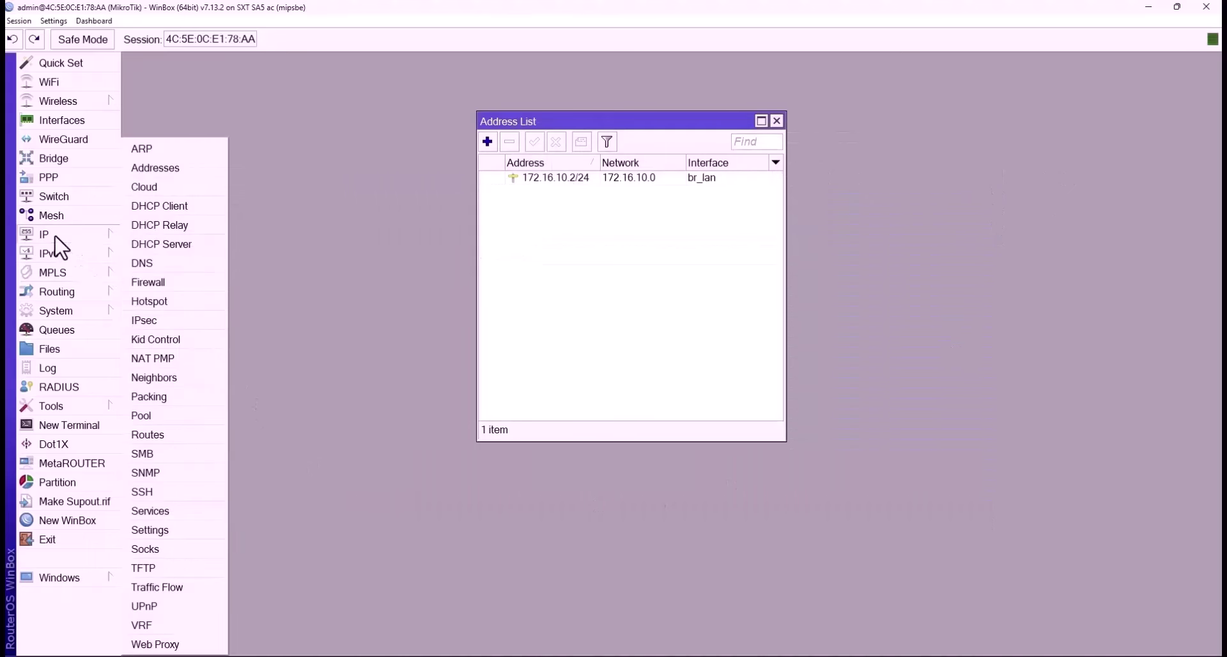
left_click(179, 264)
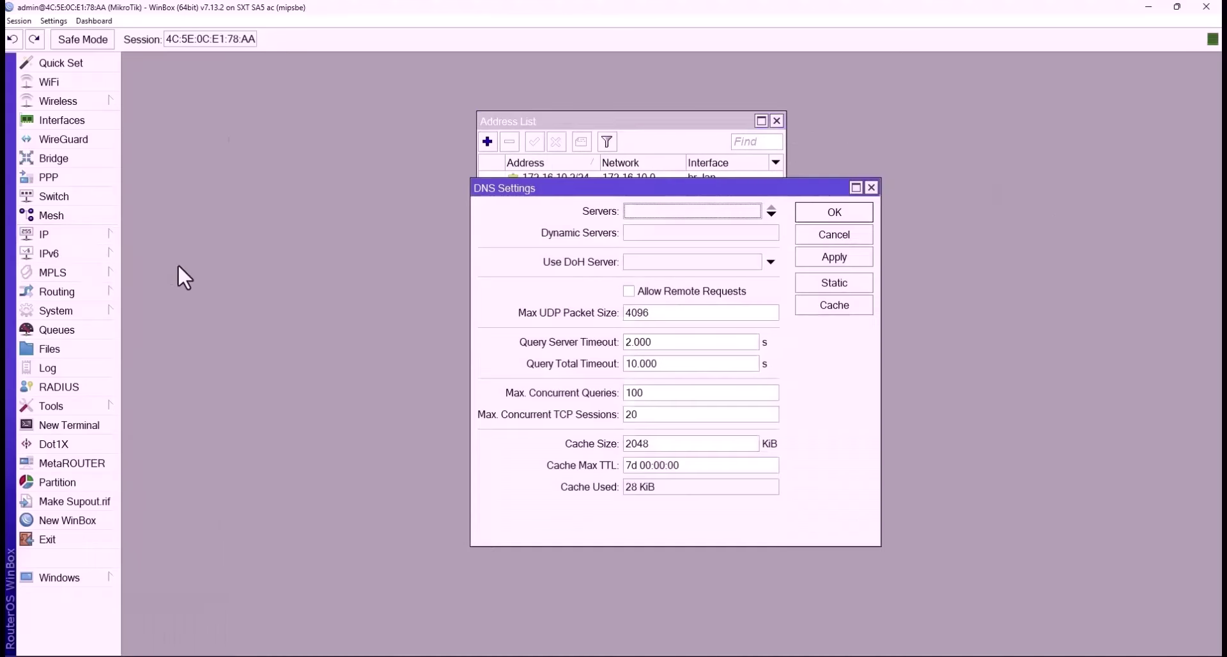
left_click(640, 211)
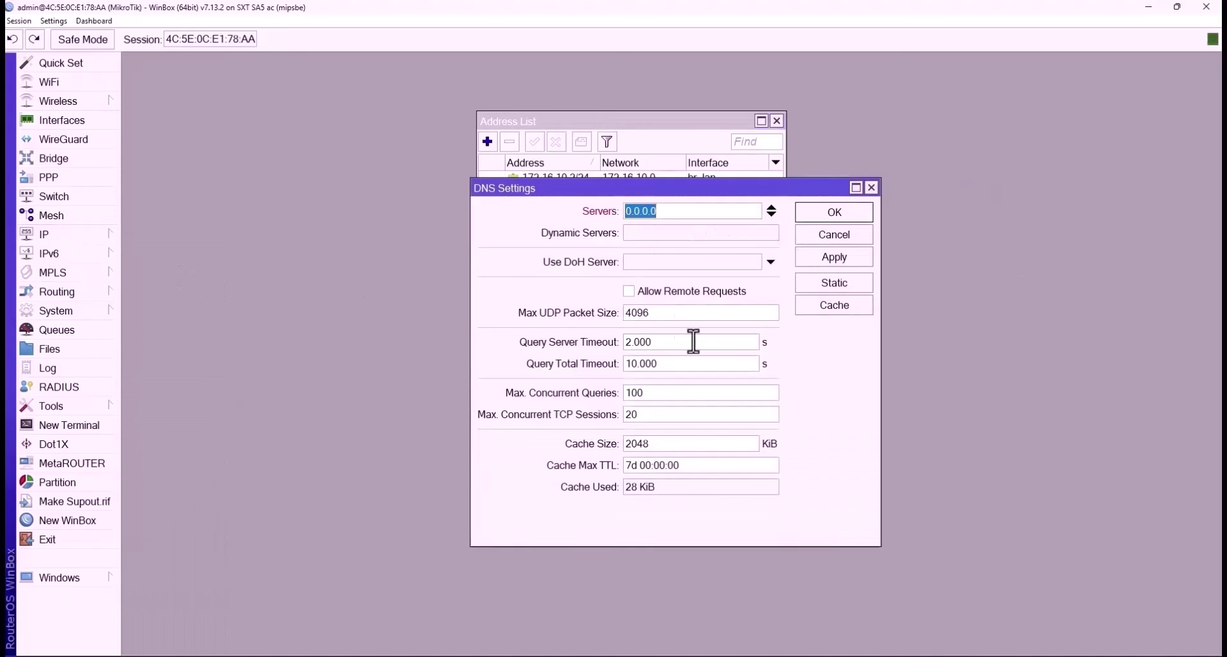
type("1.1.1.1")
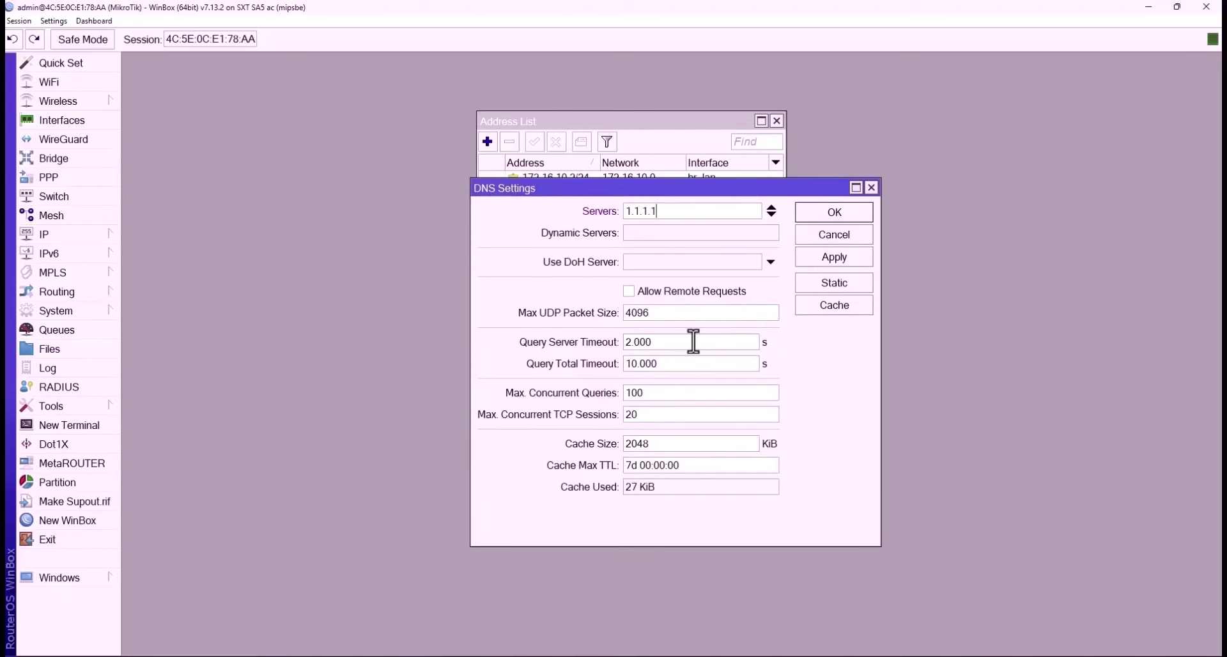
left_click(772, 216)
type("6.6.6.6")
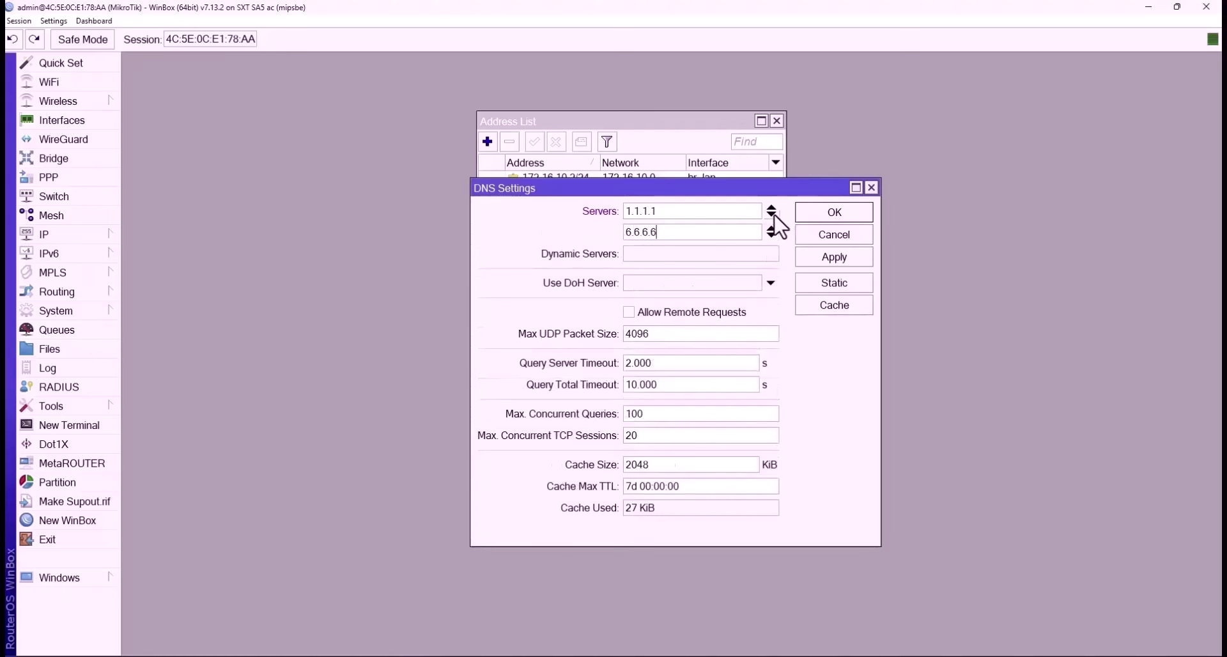
left_click(842, 215)
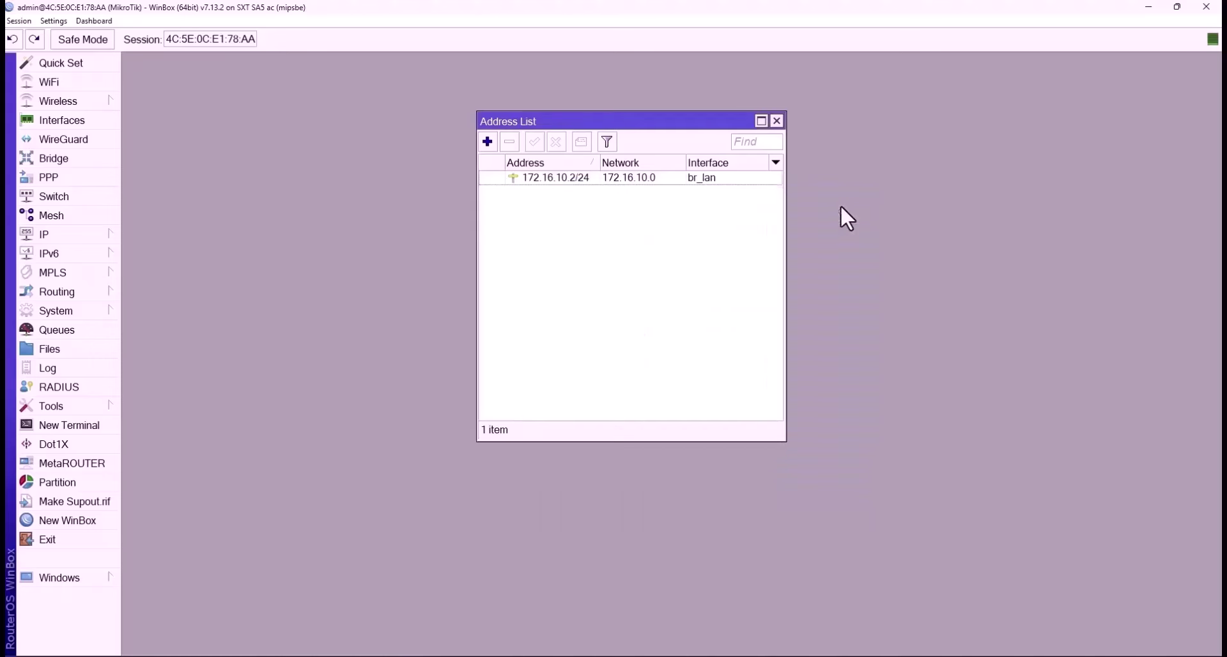
left_click(778, 121)
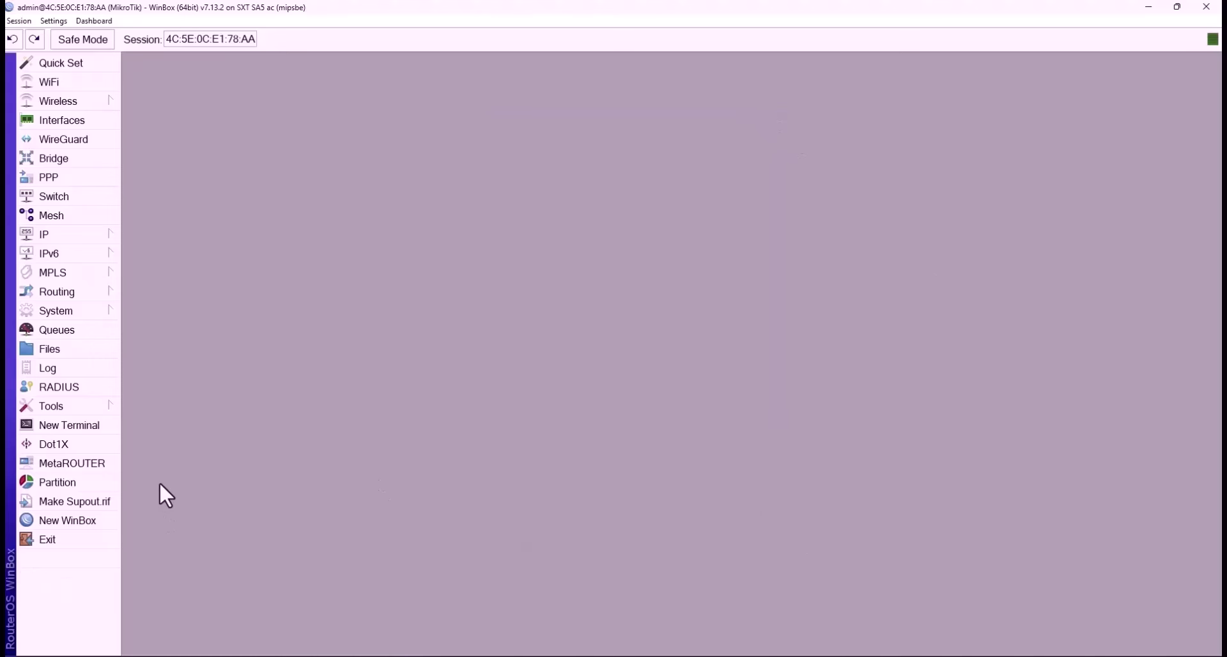
- In a new terminal, decline the license prompt and ping gateway 172.16.10.1
left_click(98, 437)
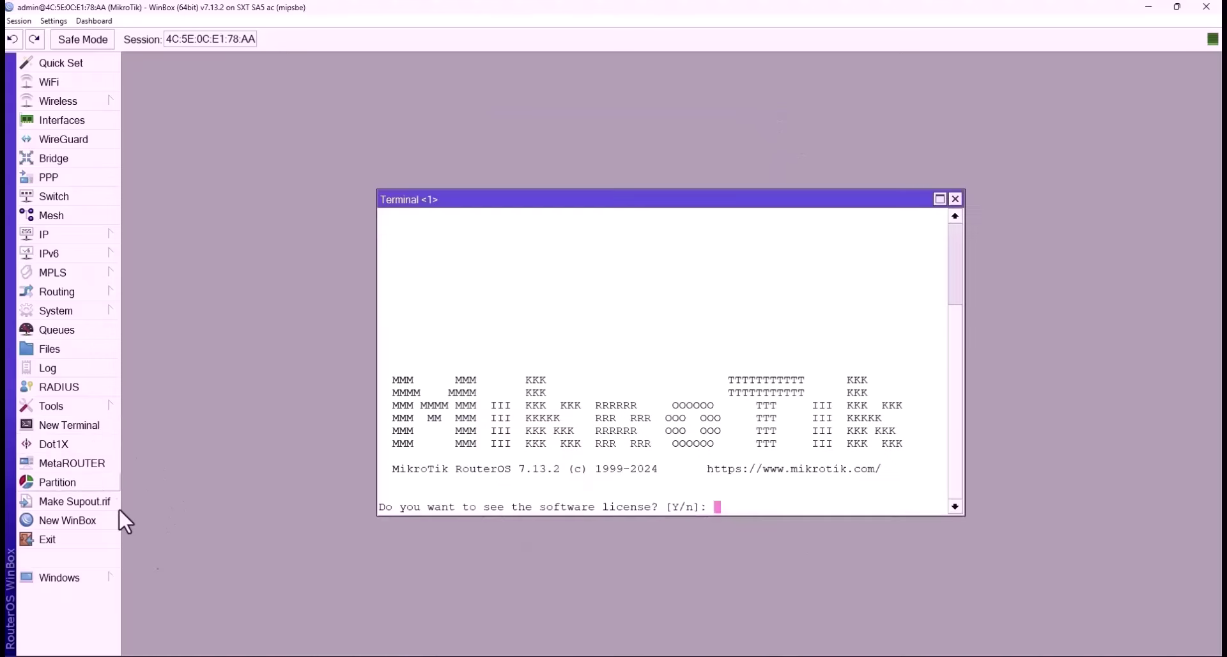
type("n")
key("Return")
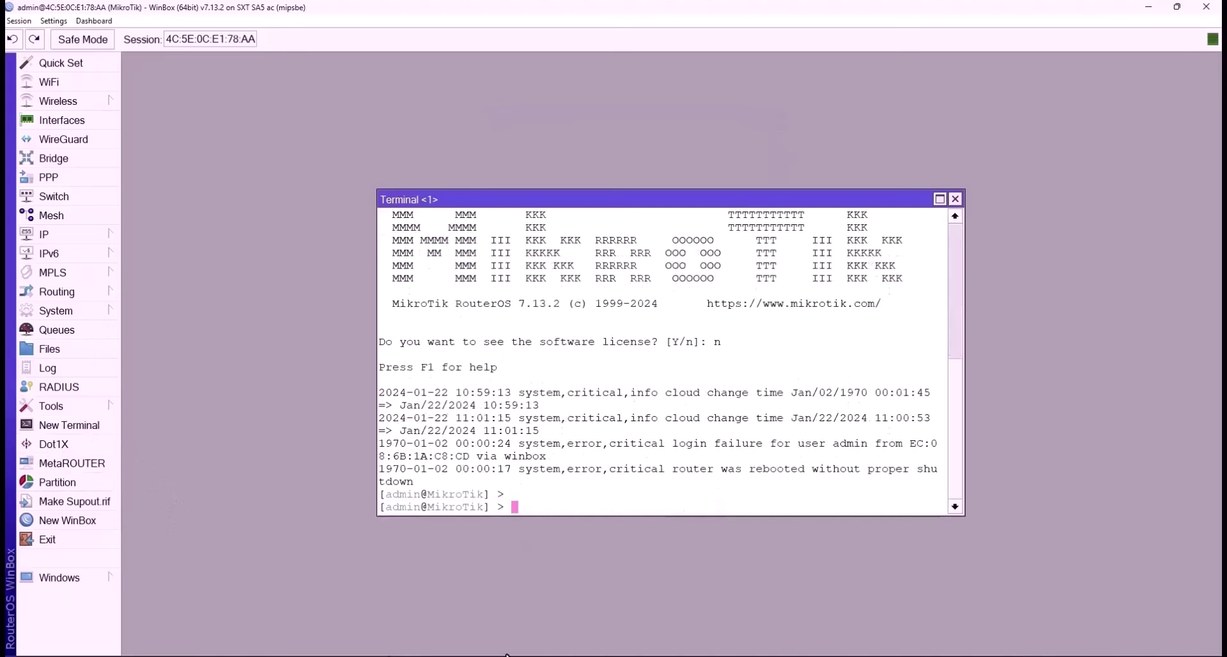
type("ping 172.16.10.1")
key("Return")
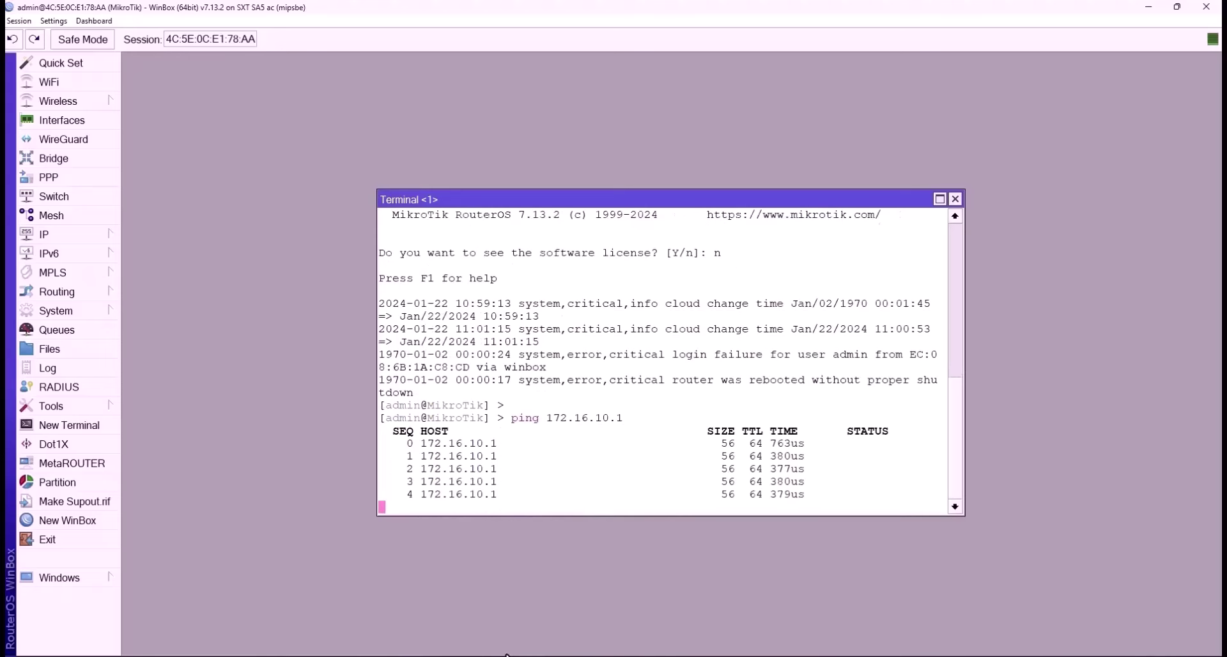
key("ctrl+c")
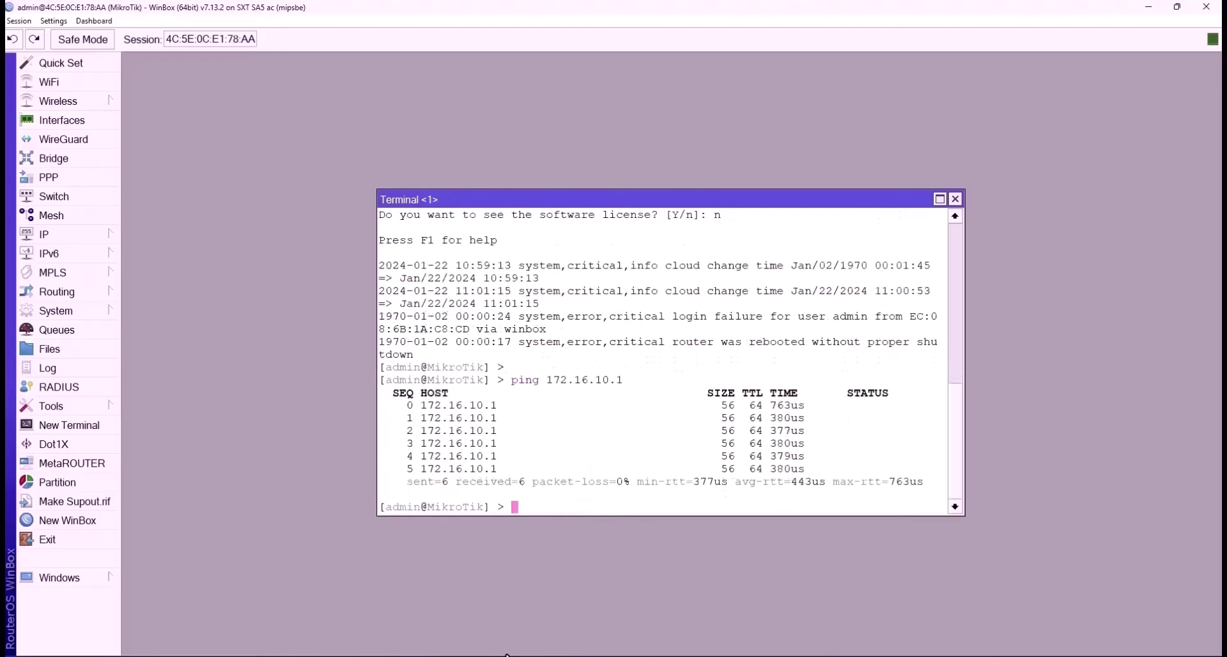
- Ping google.com to confirm internet access, then close the terminal
key("Up")
key("BackSpace")
key("BackSpace")
key("BackSpace")
key("BackSpace")
key("BackSpace")
key("BackSpace")
key("BackSpace")
key("BackSpace")
key("BackSpace")
key("BackSpace")
key("BackSpace")
type("google.com")
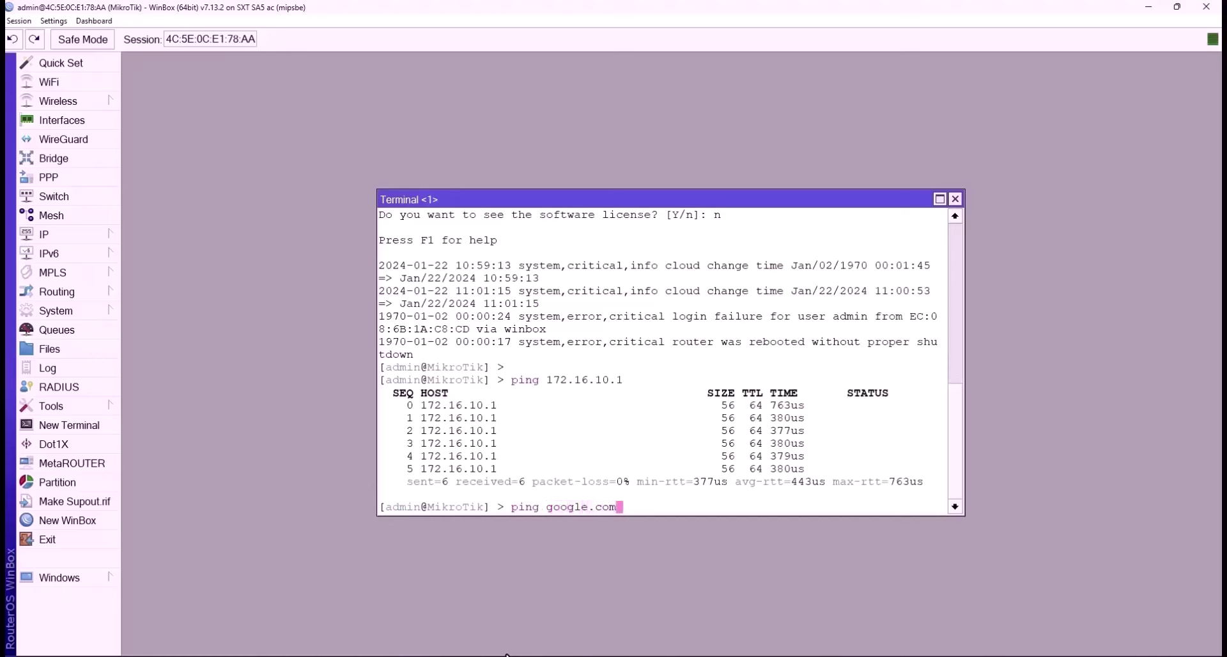
key("Return")
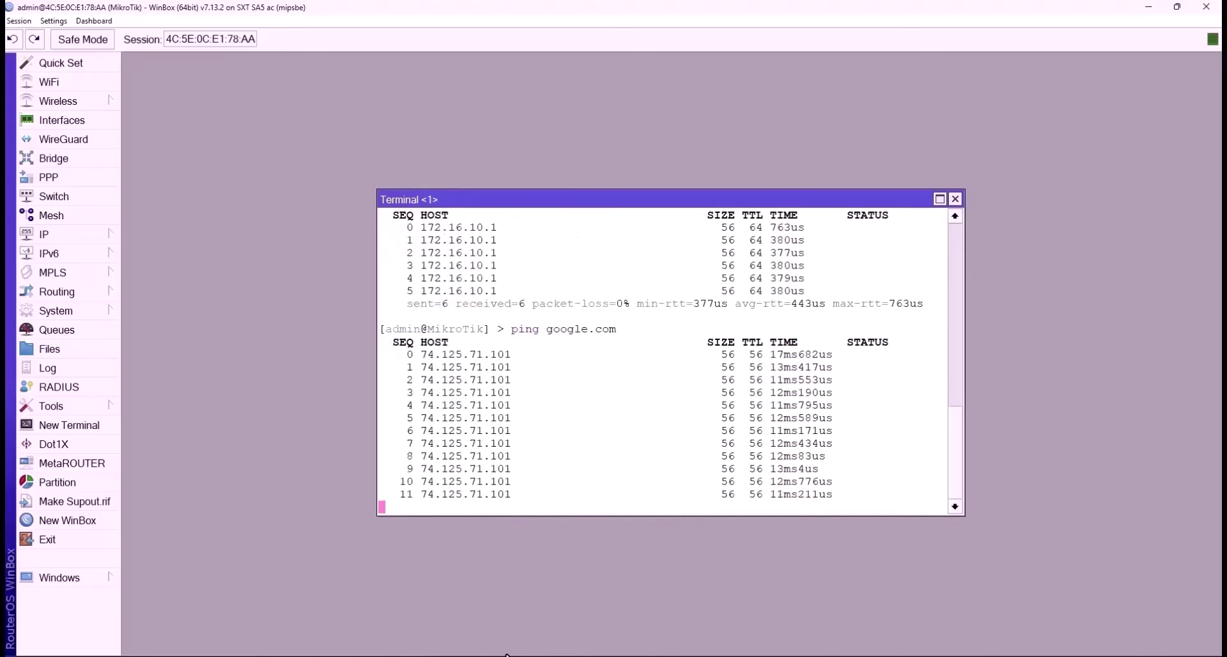
left_click(955, 199)
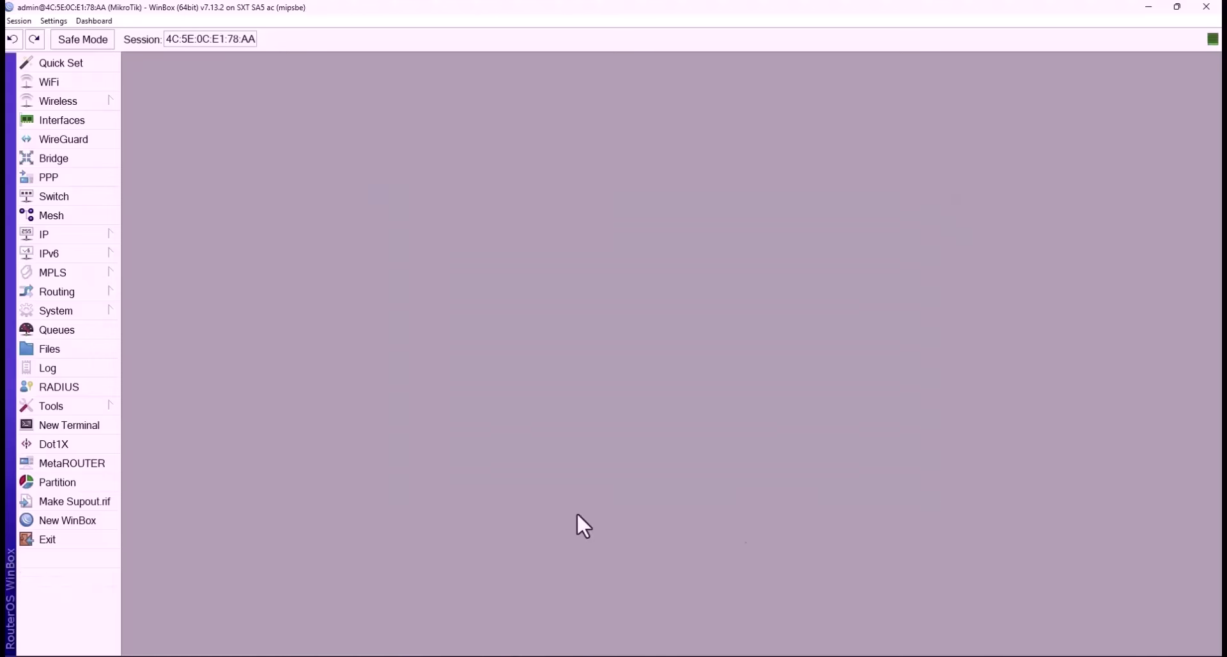
- Set the wlan1 wireless interface's mode to ap bridge
left_click(62, 102)
left_click(151, 121)
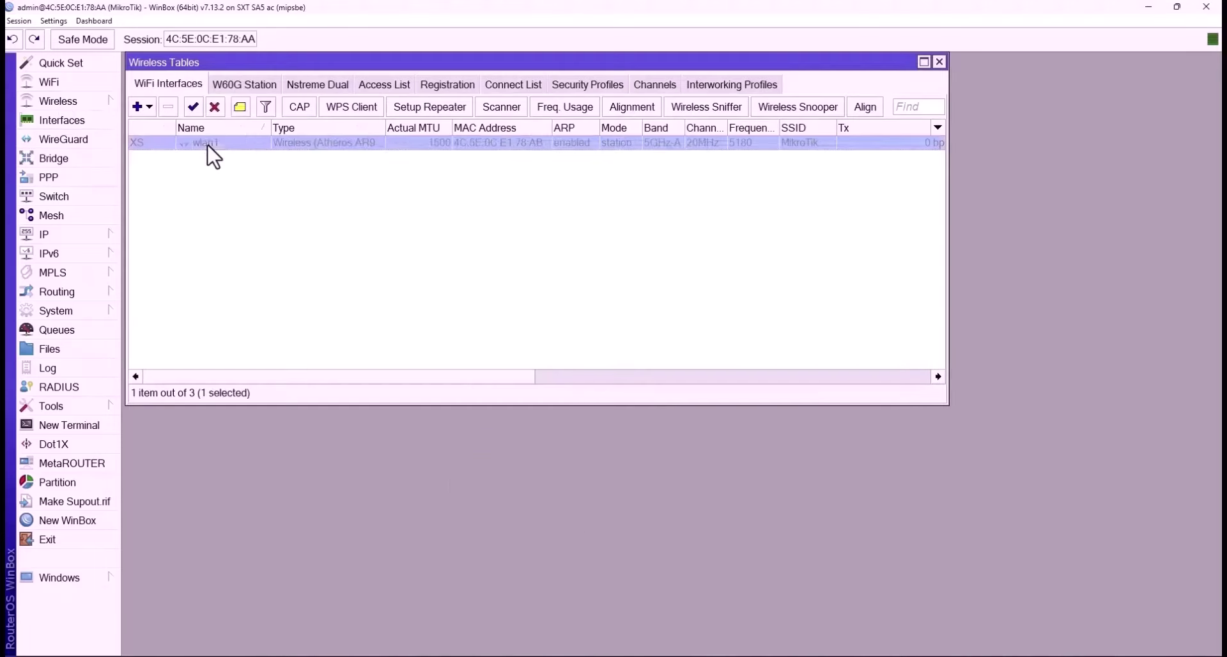
double_click(213, 155)
left_click(355, 123)
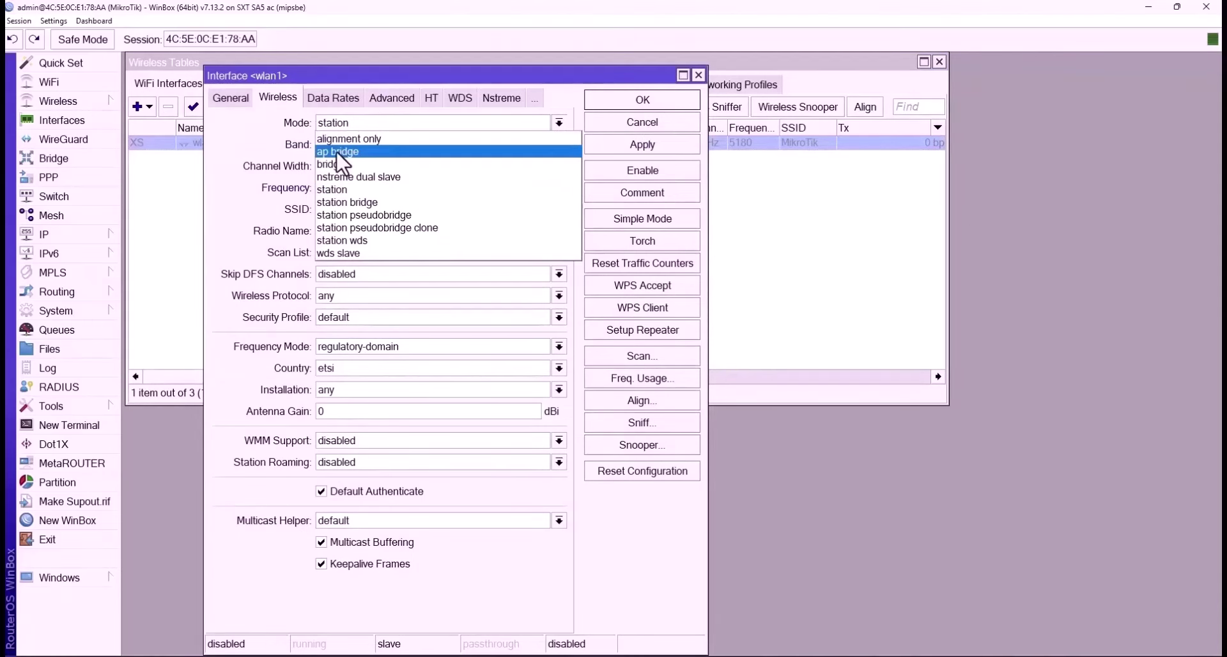
left_click(339, 153)
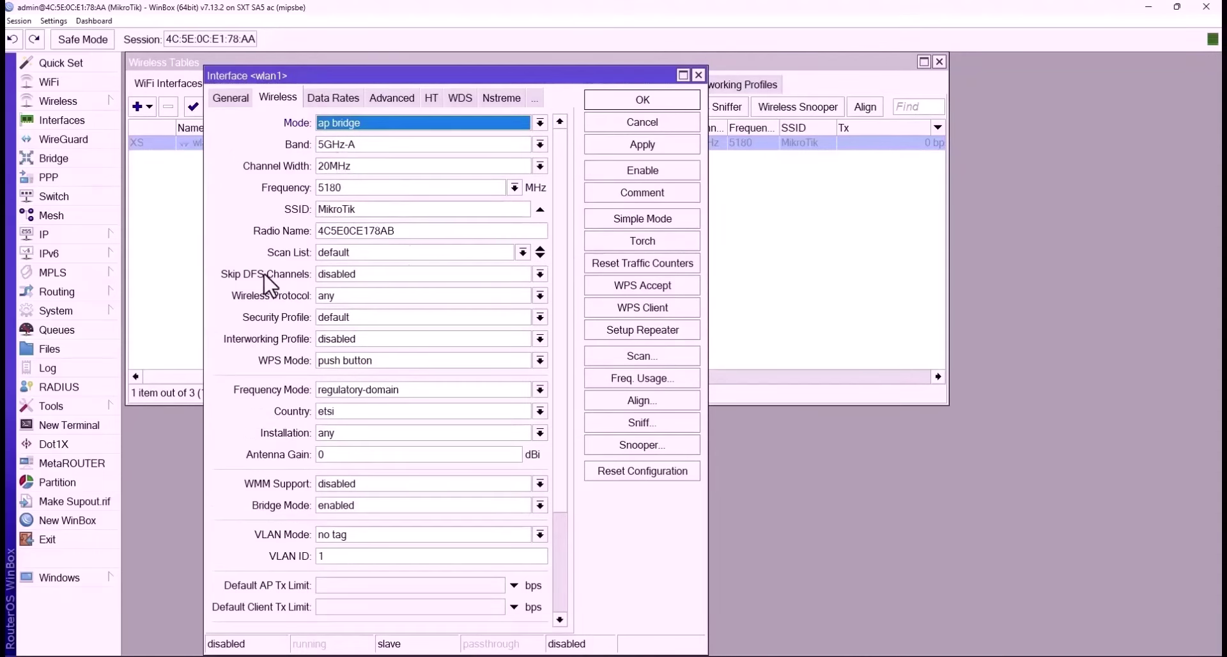
- Set wlan1's wireless protocol to nv2 and show its NV2 settings
left_click(347, 297)
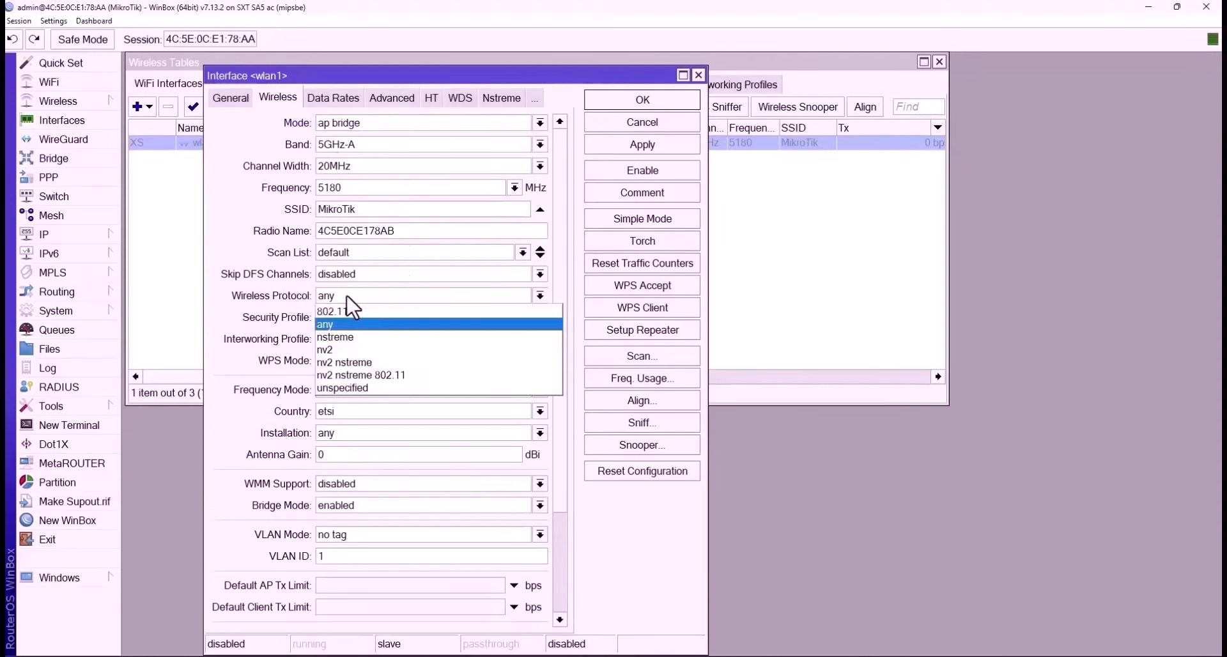
left_click(337, 350)
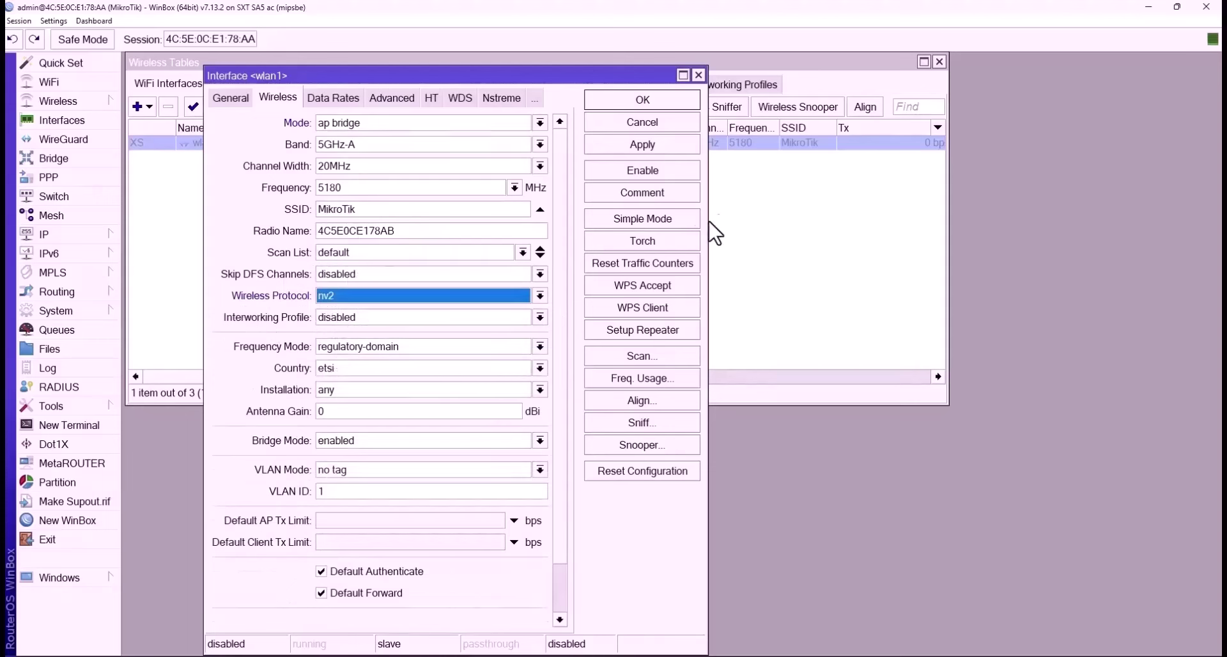
left_click_drag(708, 220, 1025, 273)
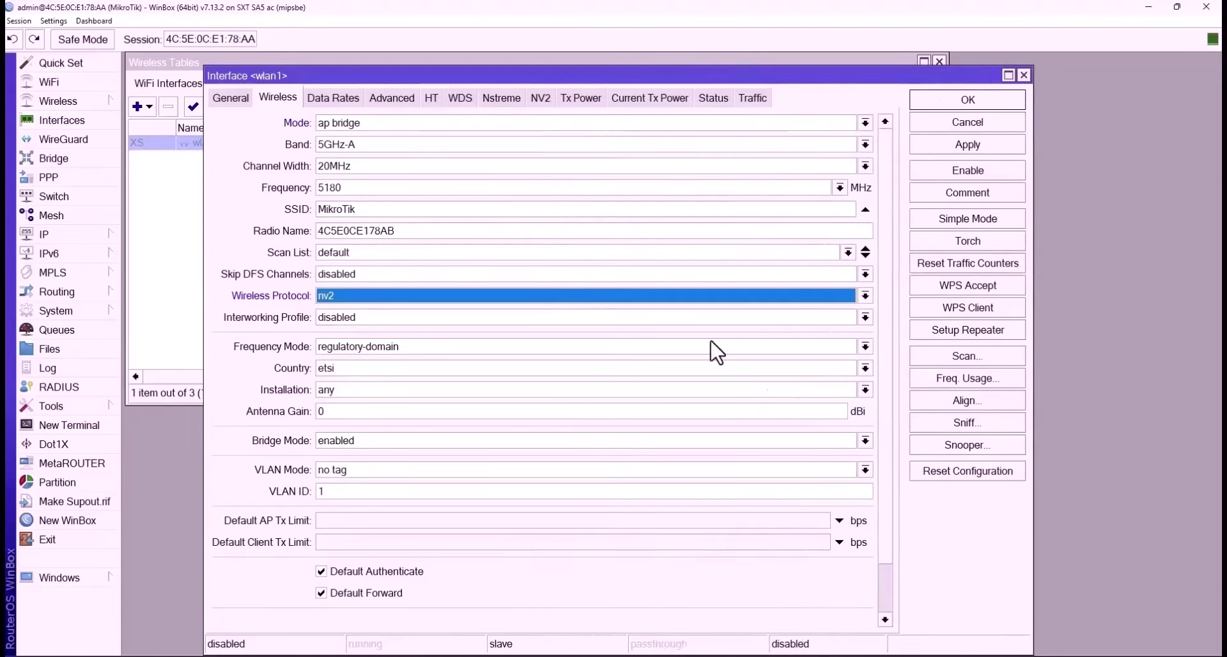
left_click(541, 99)
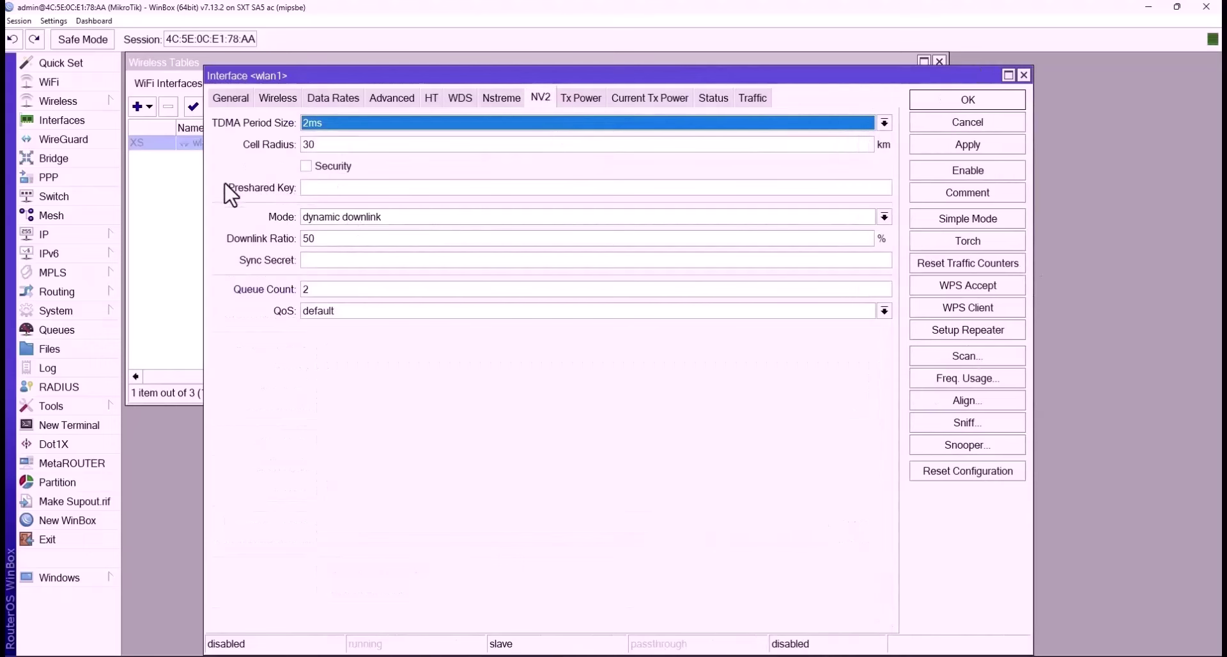
- Enable NV2 security on wlan1 and enter the preshared key
left_click(306, 166)
left_click(304, 187)
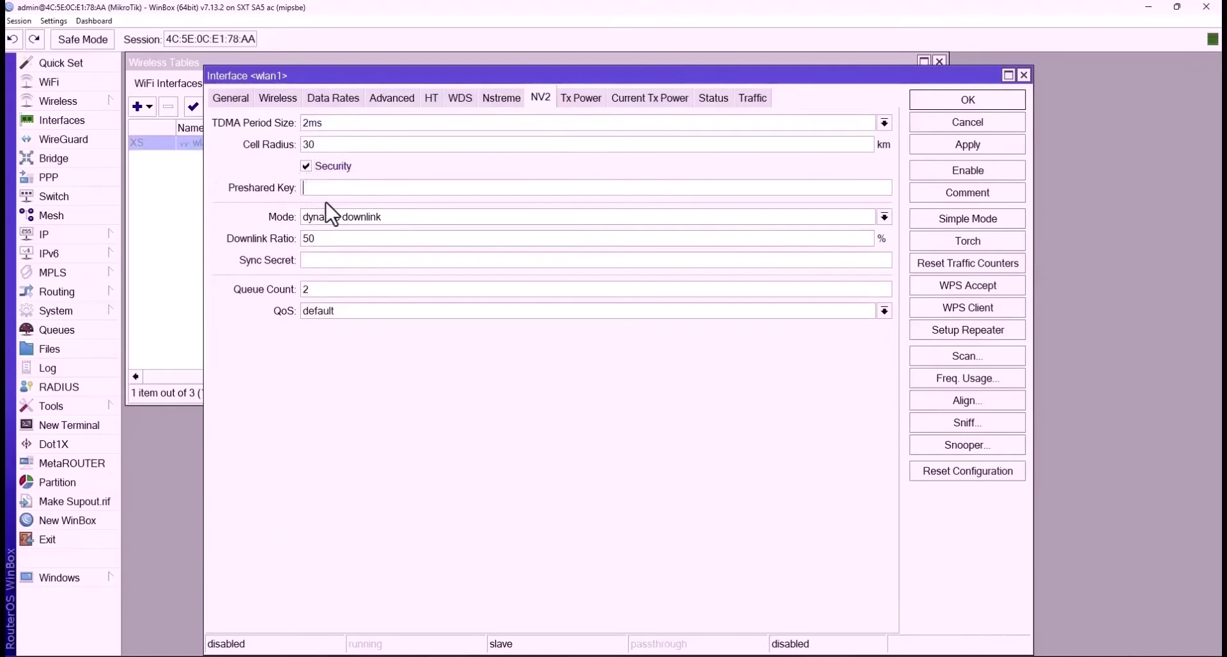
left_click(279, 99)
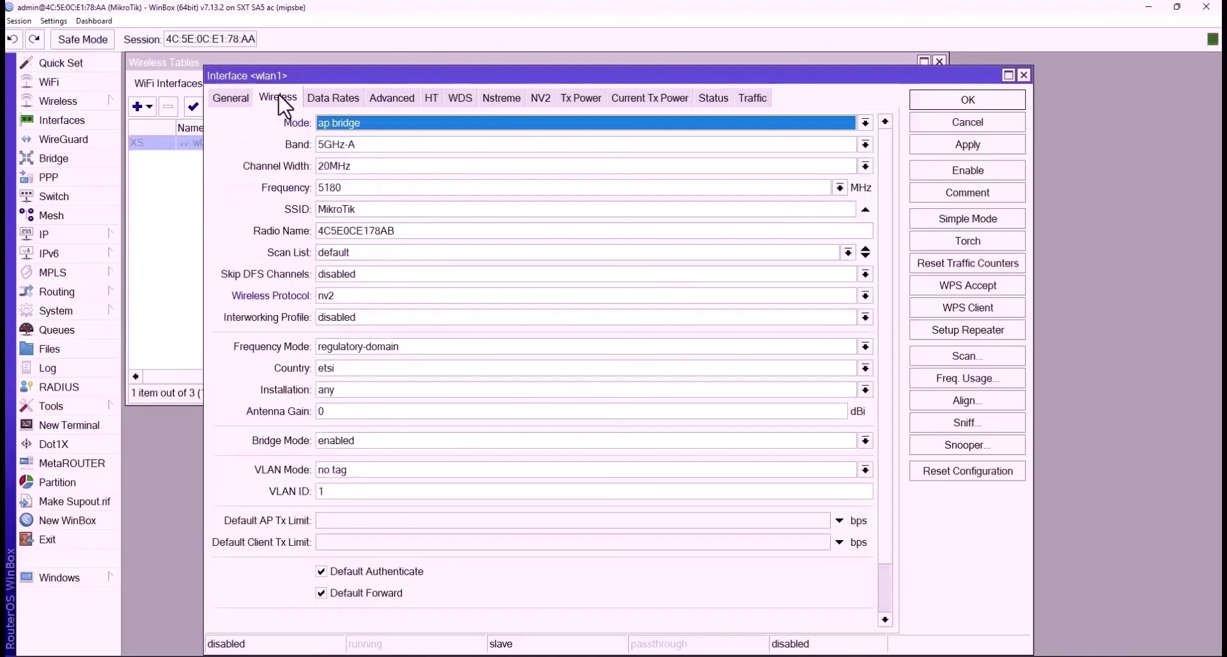
- Set wlan1's band to 5GHz-only-AC and its SSID to Upl01
left_click(376, 146)
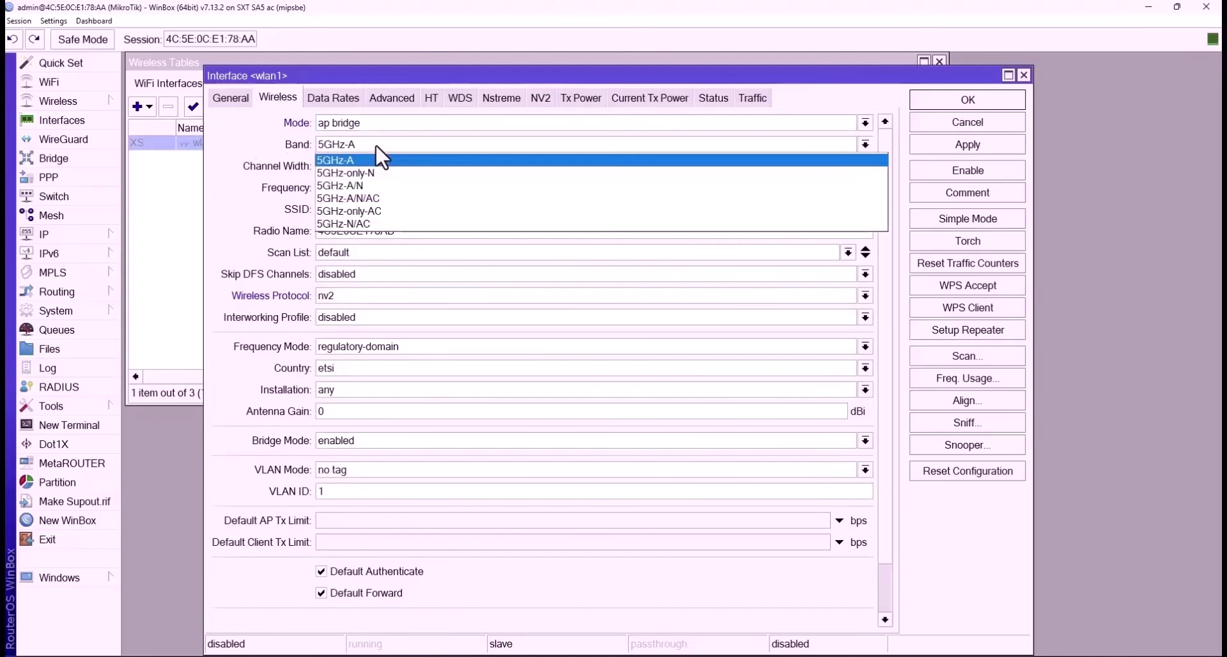
left_click(370, 212)
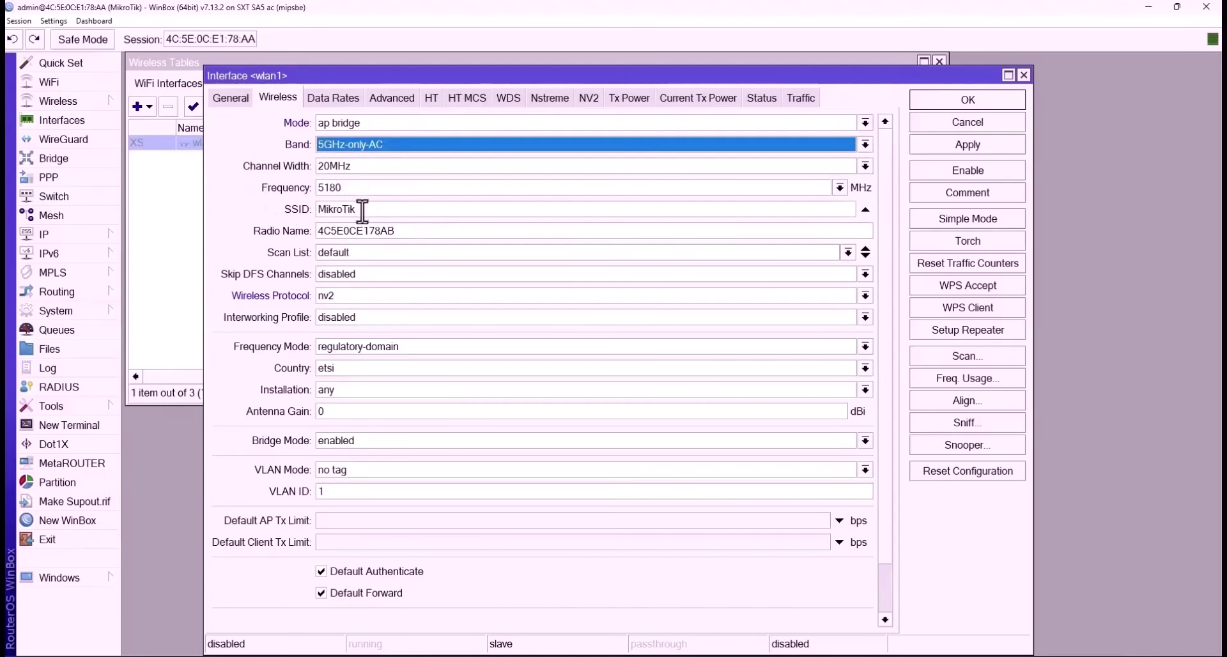
double_click(359, 208)
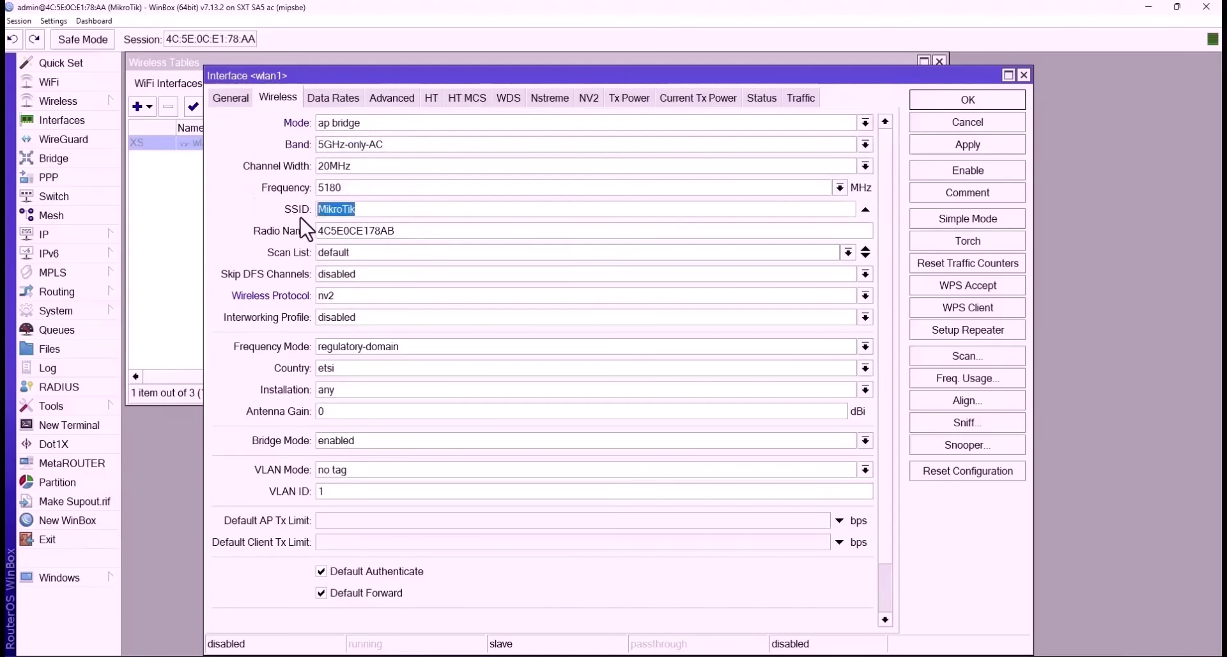
type("Upl01")
- Set the country to belgium, save wlan1, and enable the interface
left_click(329, 370)
left_click(350, 550)
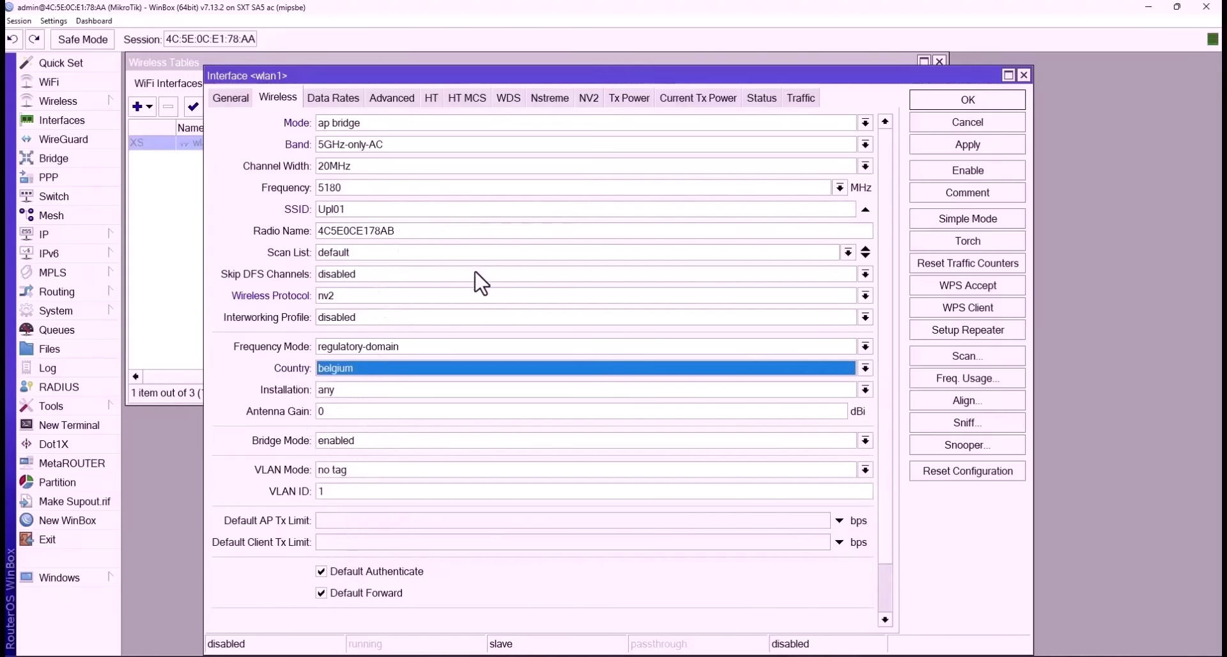
left_click(1004, 103)
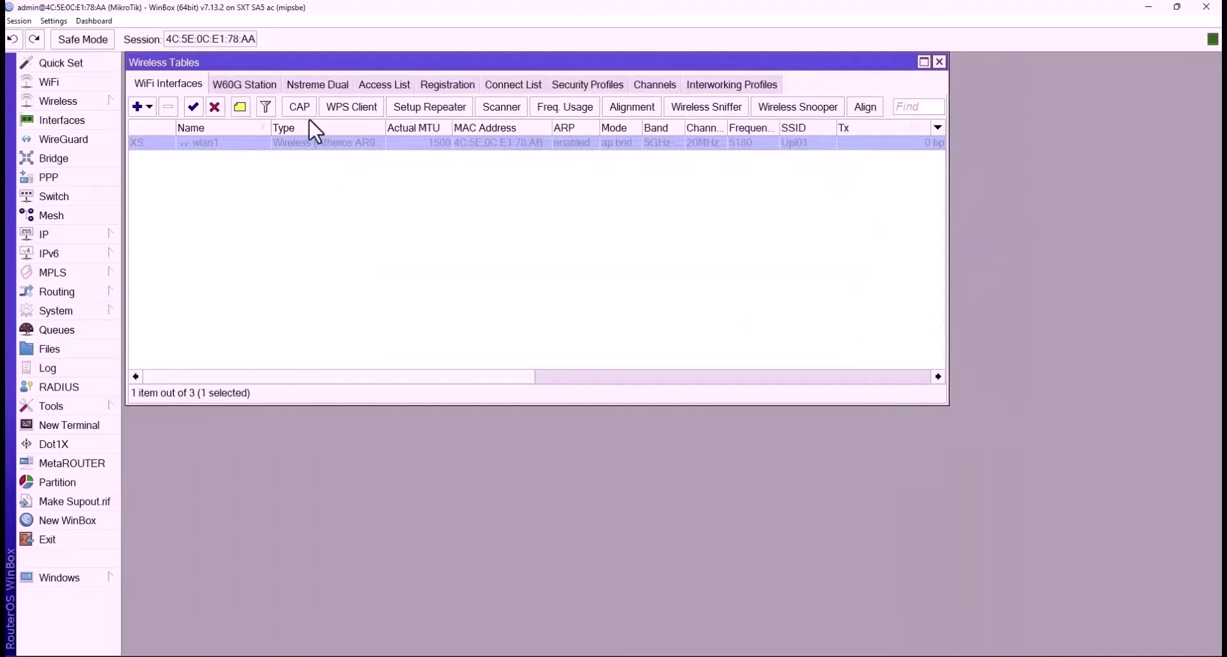
left_click(193, 107)
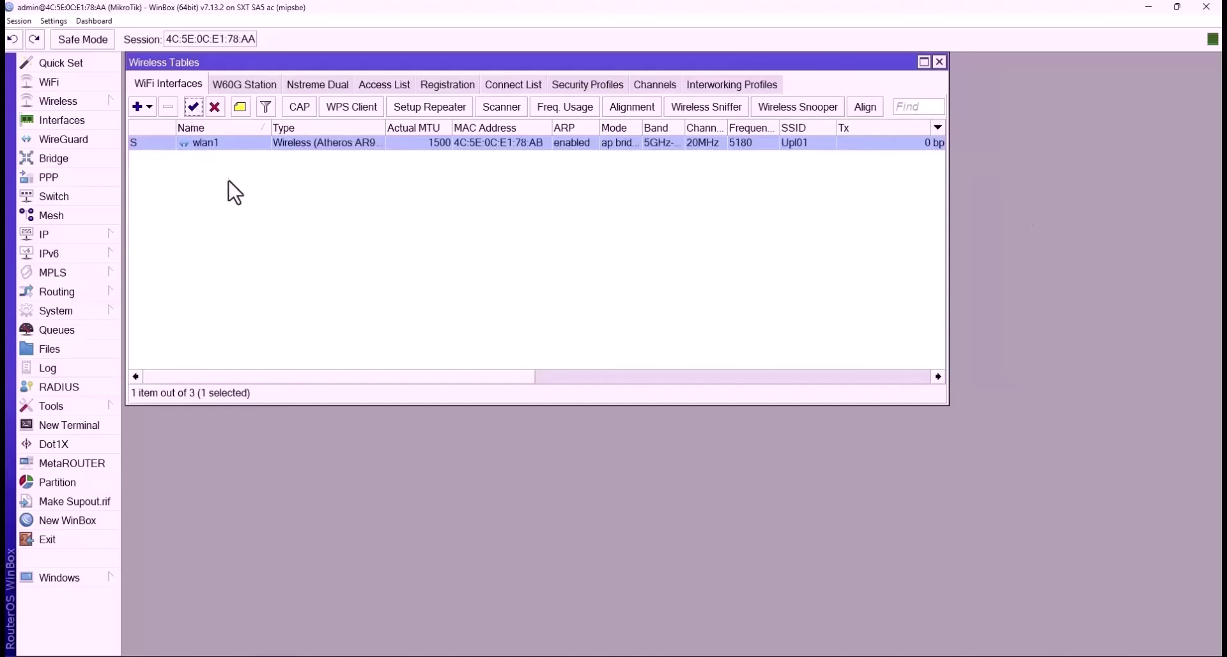
- Change the System Identity from MikroTik to Upl01
left_click(88, 314)
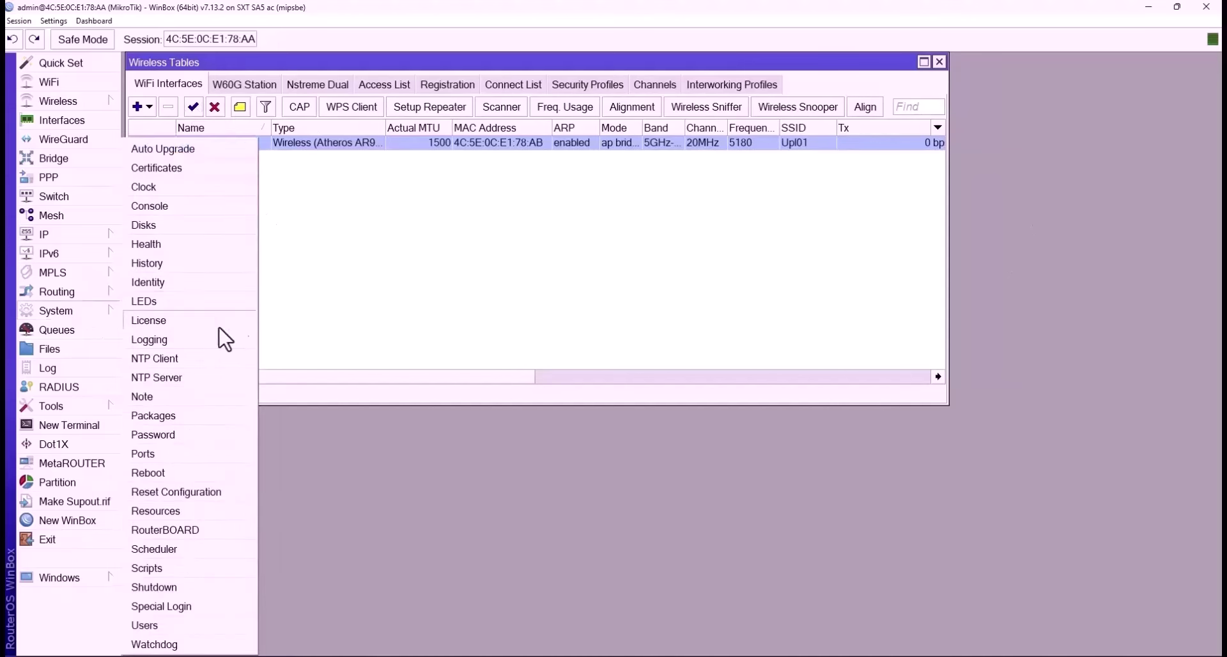
left_click(180, 284)
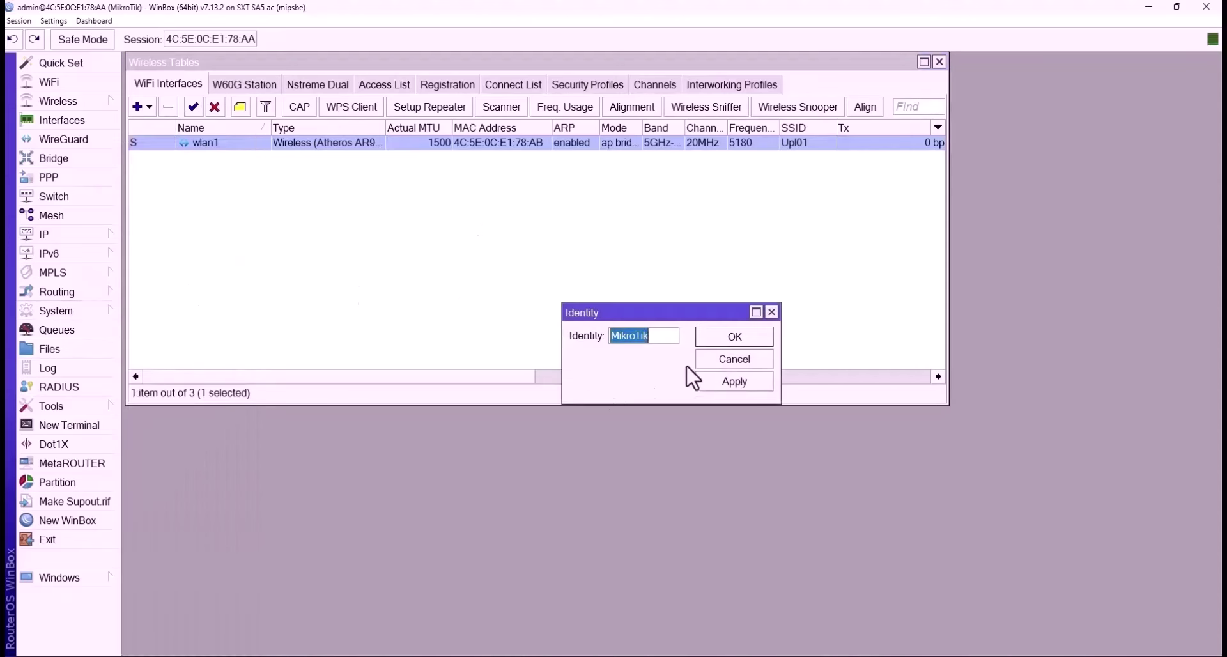
type("Upl01")
left_click(736, 337)
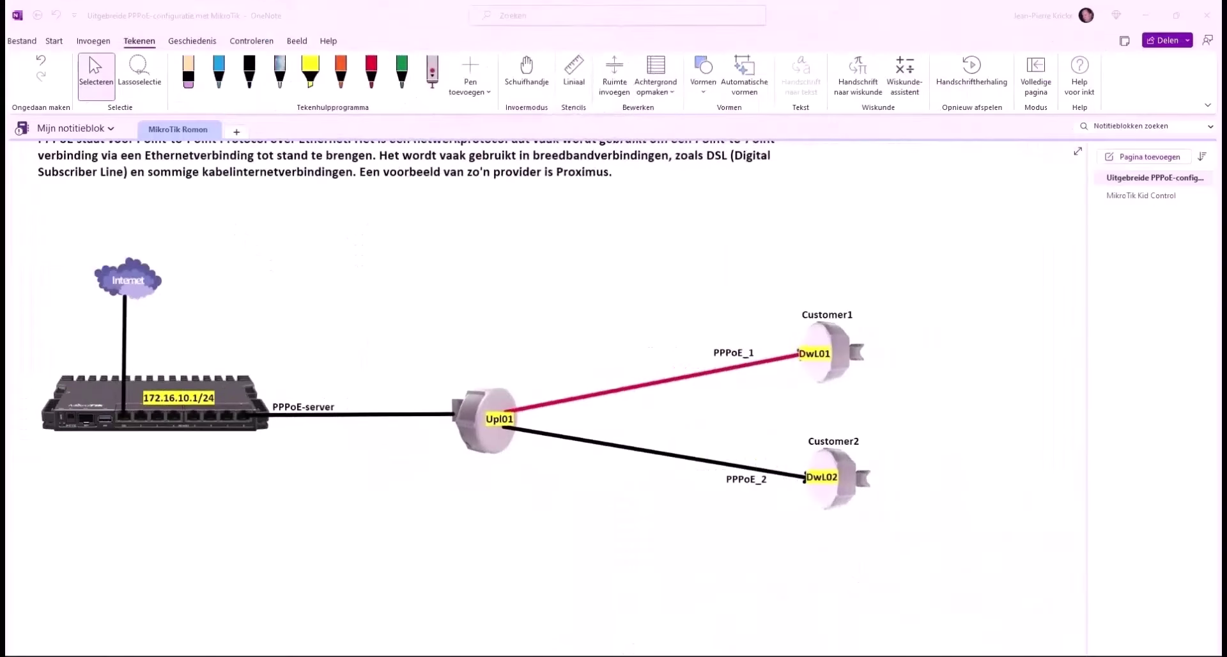
- With the red pen, draw arrows at Upl01 and Customer1 and a curve from DwL01 to Upl01
left_click(370, 71)
mouse_move(483, 495)
left_mouse_down()
mouse_move(489, 462)
mouse_move(497, 479)
left_mouse_up()
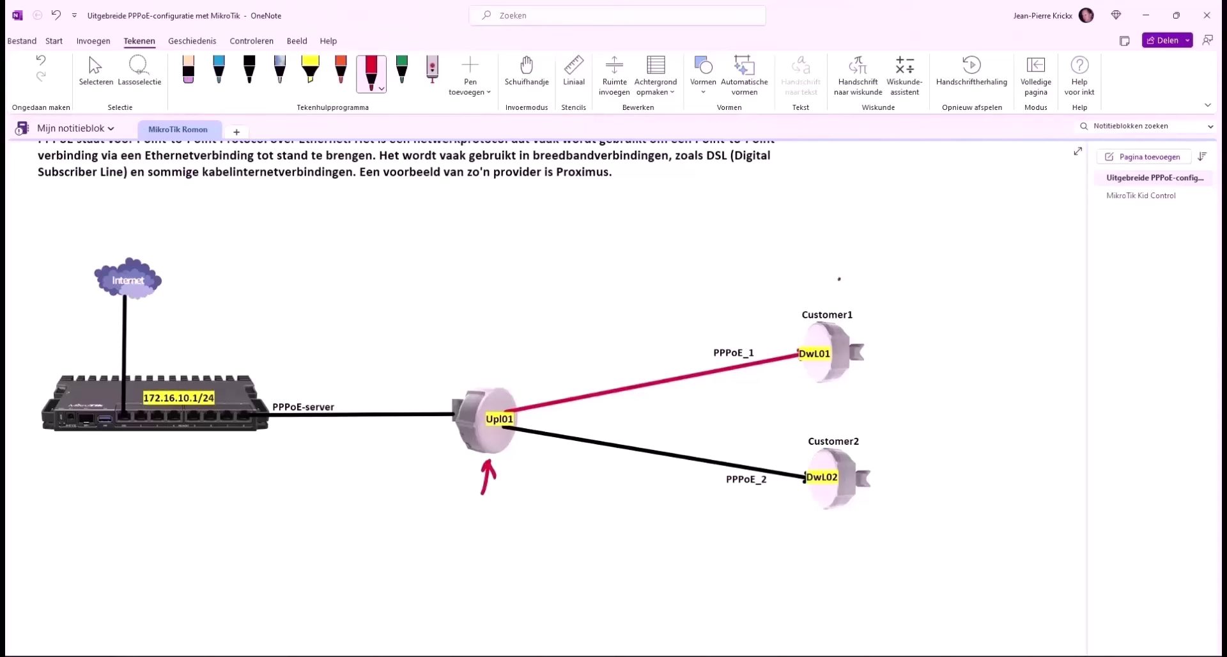
left_click_drag(839, 279, 831, 301)
left_click_drag(830, 290, 844, 293)
mouse_move(809, 344)
left_mouse_down()
mouse_move(716, 337)
mouse_move(609, 350)
mouse_move(515, 391)
mouse_move(530, 388)
left_mouse_up()
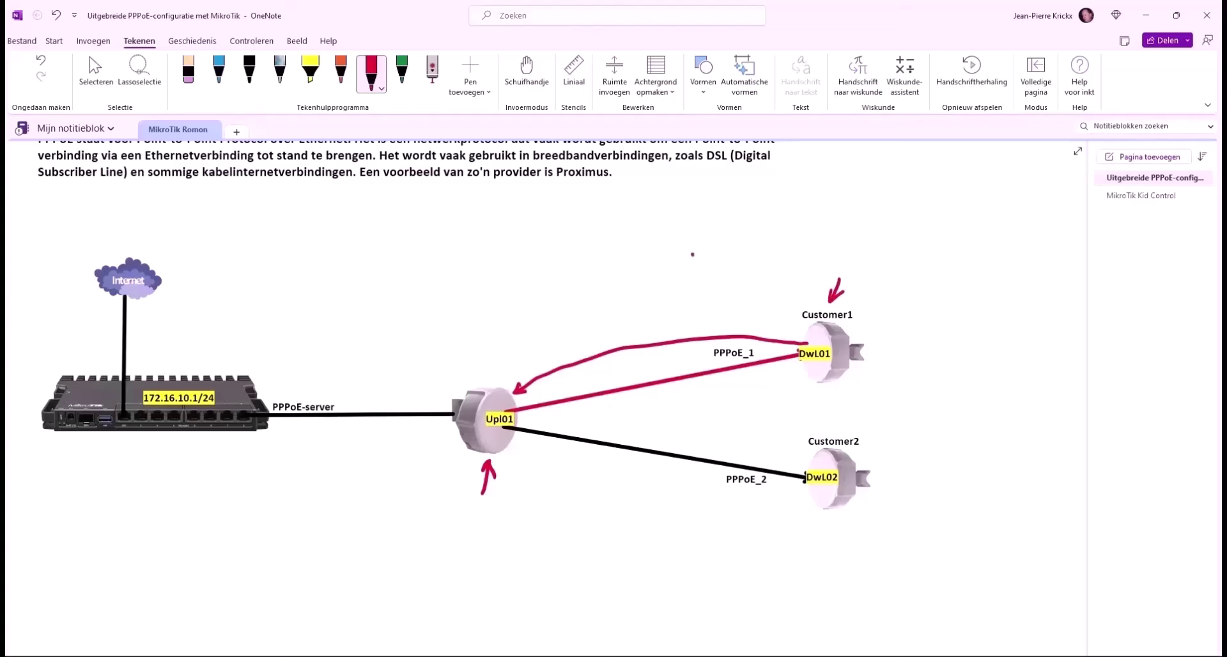
- Handwrite WLAN1 and PPP-client above Customer1 with a downward arrow
mouse_move(692, 253)
left_mouse_down()
mouse_move(698, 268)
mouse_move(706, 252)
mouse_move(716, 268)
left_mouse_up()
mouse_move(719, 268)
left_mouse_down()
mouse_move(727, 253)
mouse_move(733, 269)
left_mouse_up()
mouse_move(721, 262)
left_mouse_down()
mouse_move(747, 268)
mouse_move(750, 253)
mouse_move(762, 269)
left_mouse_up()
key("Escape")
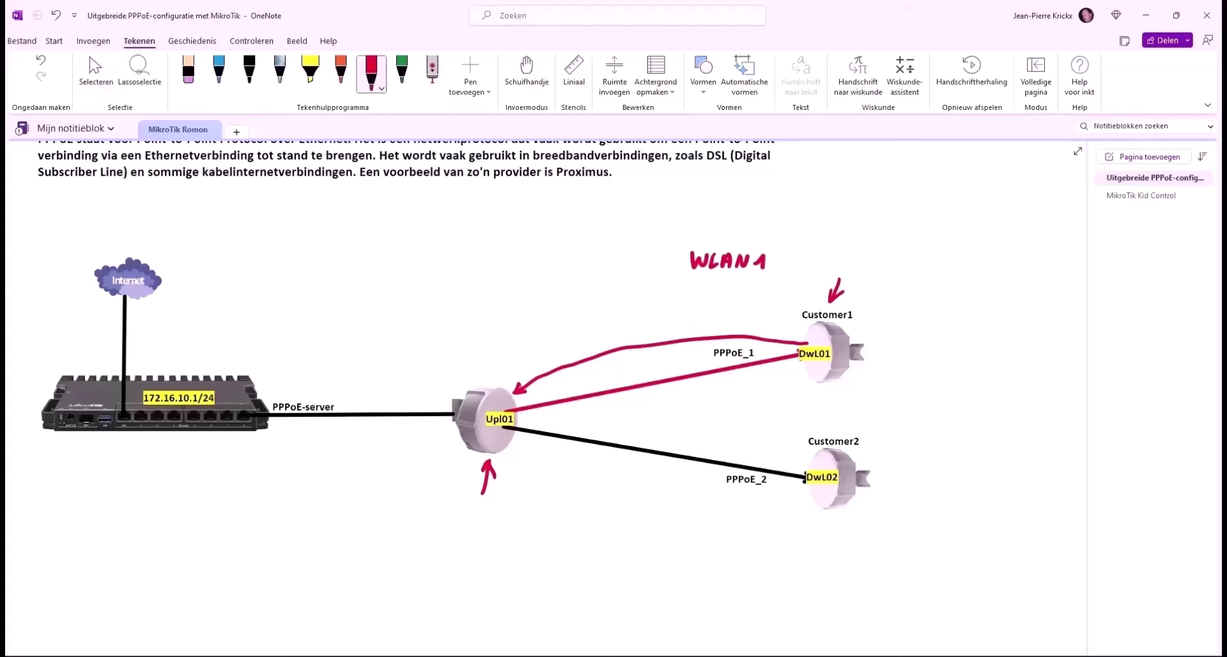
left_click_drag(694, 278, 694, 289)
mouse_move(707, 278)
left_mouse_down()
mouse_move(708, 296)
mouse_move(720, 295)
left_mouse_up()
mouse_move(721, 279)
left_mouse_down()
mouse_move(764, 291)
mouse_move(786, 272)
left_mouse_up()
mouse_move(735, 207)
left_mouse_down()
mouse_move(727, 245)
mouse_move(744, 226)
left_mouse_up()
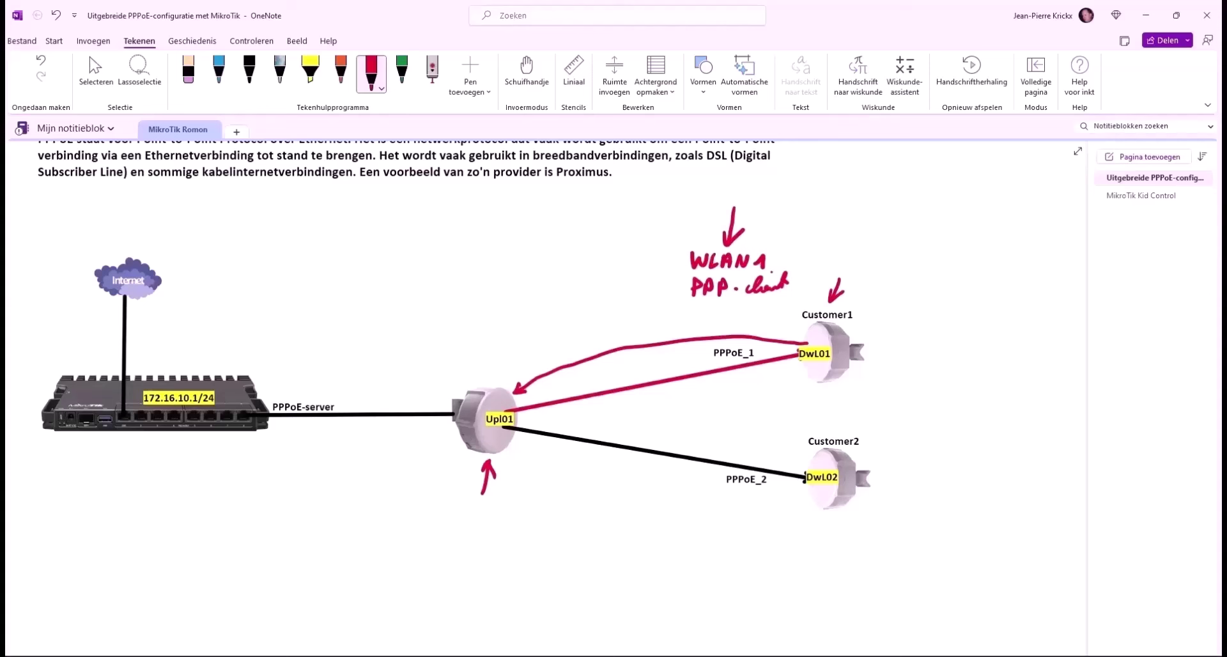
- Handwrite ETH1 with the underlined address 172.16.11.1/24 beside WLAN1
mouse_move(870, 225)
left_mouse_down()
mouse_move(870, 241)
mouse_move(881, 223)
left_mouse_up()
left_click_drag(883, 223, 899, 222)
left_click_drag(890, 225, 890, 240)
mouse_move(904, 223)
left_mouse_down()
mouse_move(904, 235)
mouse_move(932, 236)
mouse_move(863, 264)
left_mouse_up()
left_click_drag(869, 253, 898, 263)
left_click(893, 260)
mouse_move(914, 250)
left_mouse_down()
mouse_move(932, 262)
mouse_move(1019, 261)
left_mouse_up()
left_click(923, 256)
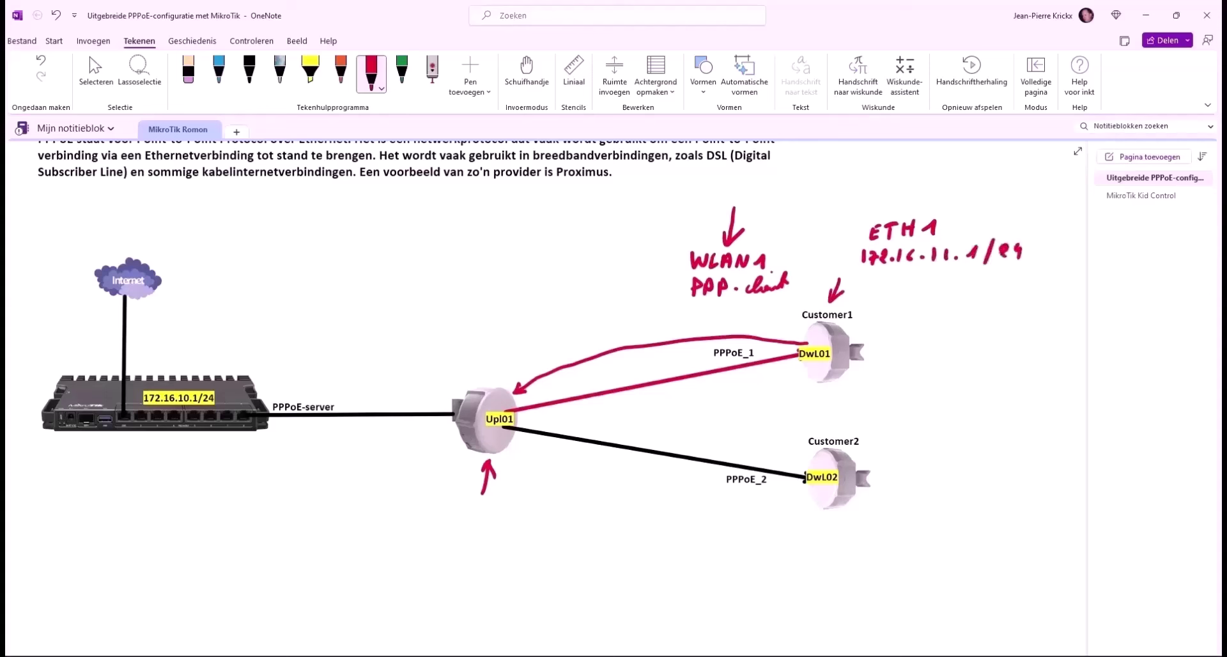
left_click_drag(859, 273, 1022, 267)
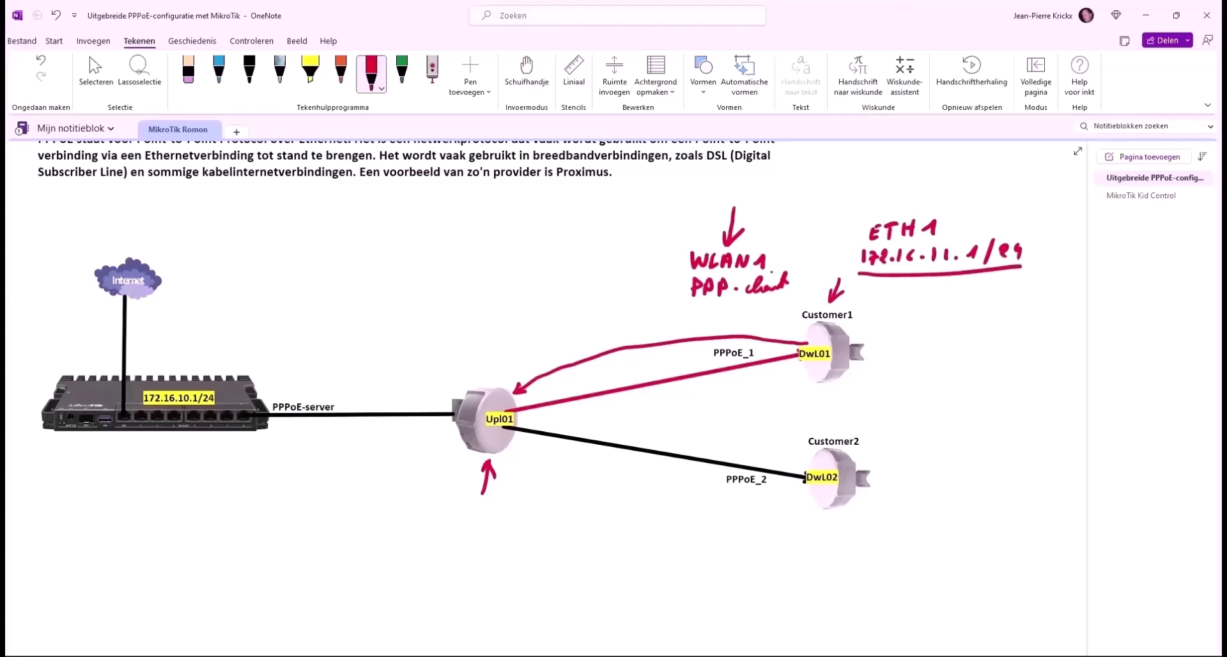
- Add DHCP-Serv., a divider line, a second arrow and NAT to the notes
left_click_drag(896, 286, 899, 297)
mouse_move(914, 283)
left_mouse_down()
mouse_move(913, 295)
mouse_move(923, 289)
left_mouse_up()
mouse_move(923, 283)
left_mouse_down()
mouse_move(923, 295)
mouse_move(1013, 291)
left_mouse_up()
left_click(1020, 294)
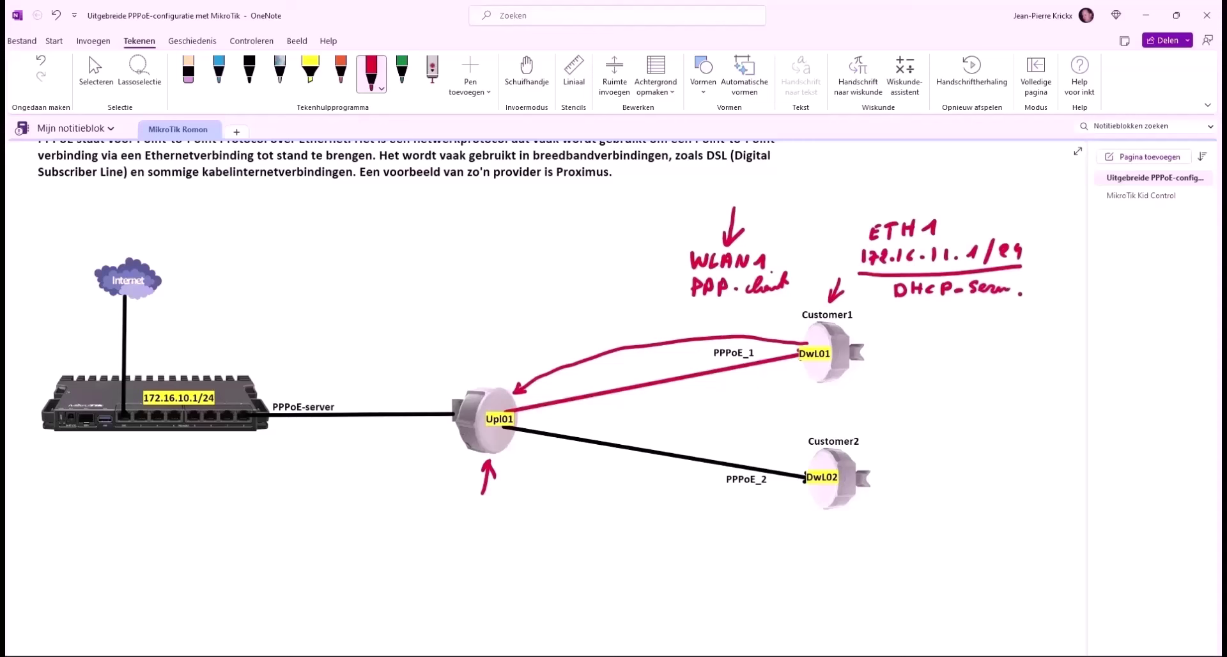
left_click_drag(854, 204, 843, 278)
mouse_move(773, 208)
left_mouse_down()
mouse_move(756, 245)
mouse_move(795, 218)
mouse_move(817, 218)
mouse_move(823, 234)
left_mouse_up()
mouse_move(811, 228)
left_mouse_down()
mouse_move(830, 234)
mouse_move(840, 219)
left_mouse_up()
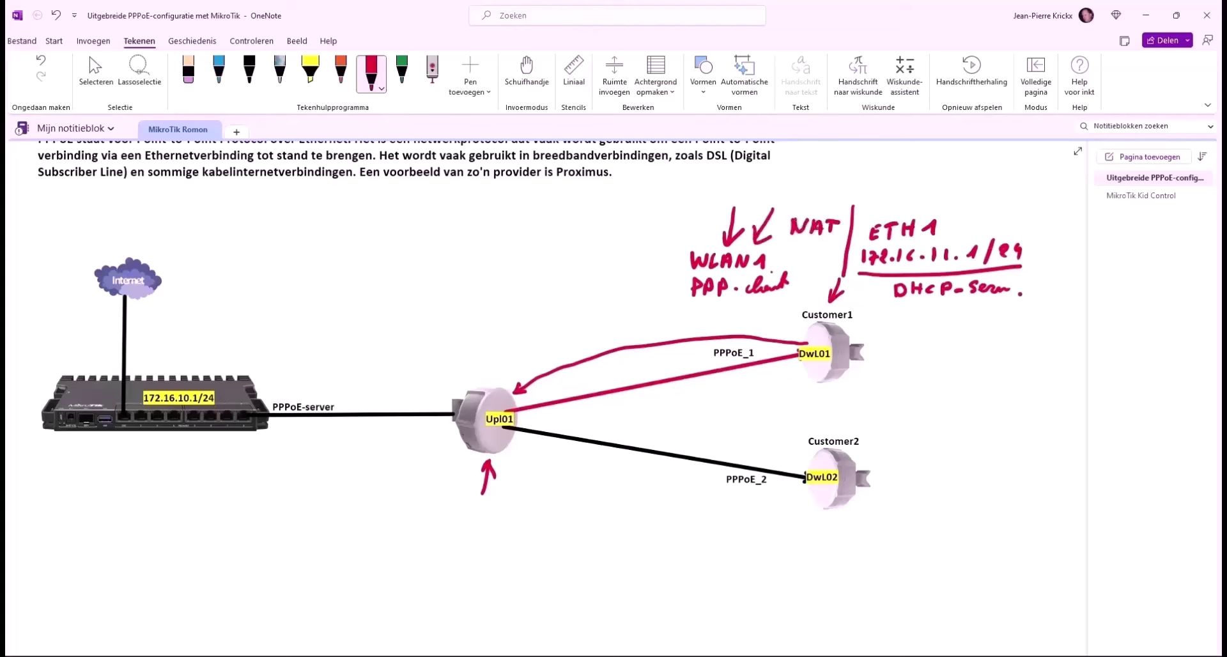
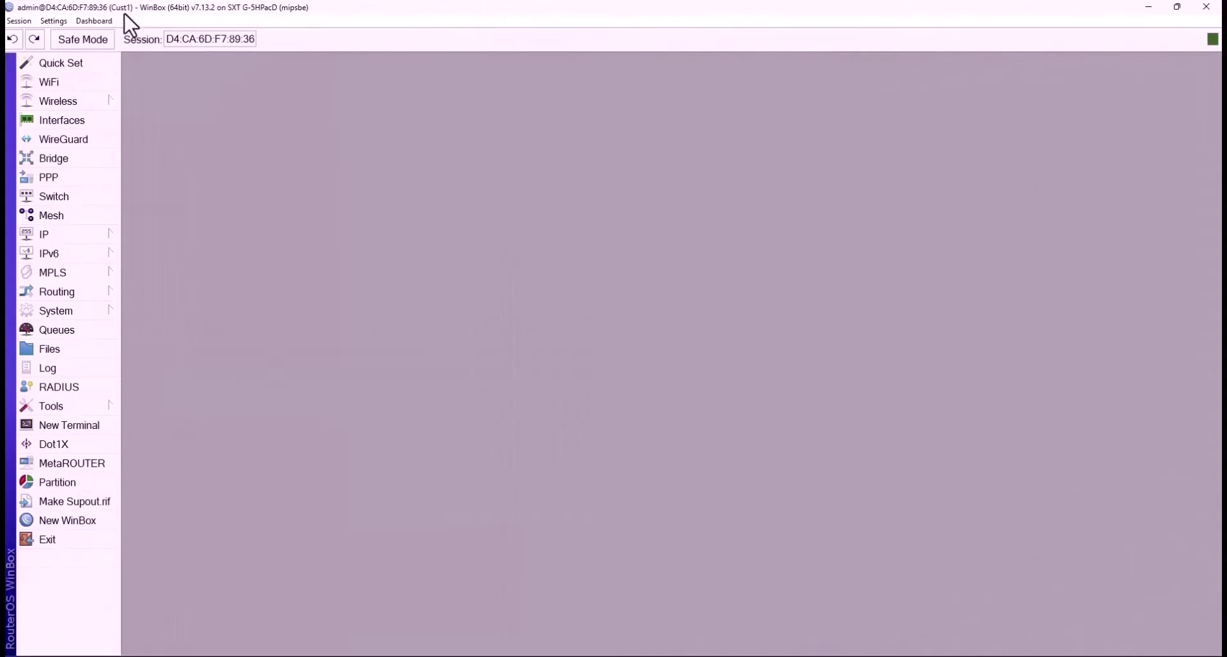
- Set wlan1's wireless country to belgium in Wireless Tables and apply it
left_click(67, 103)
left_click(155, 120)
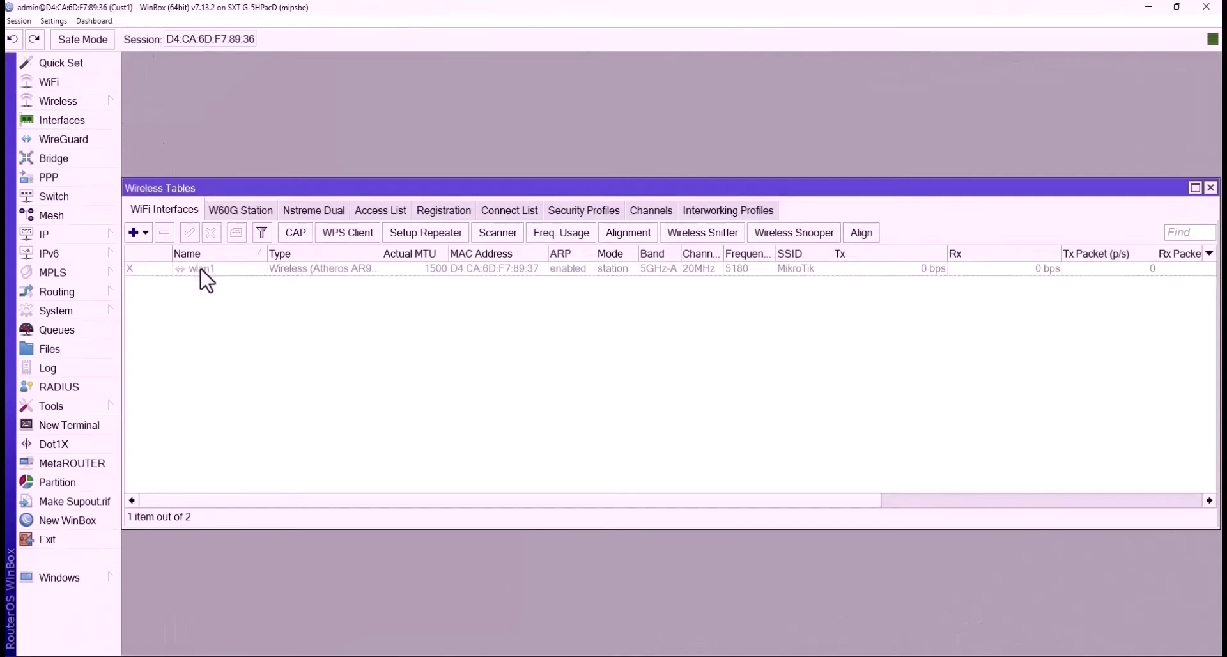
double_click(200, 269)
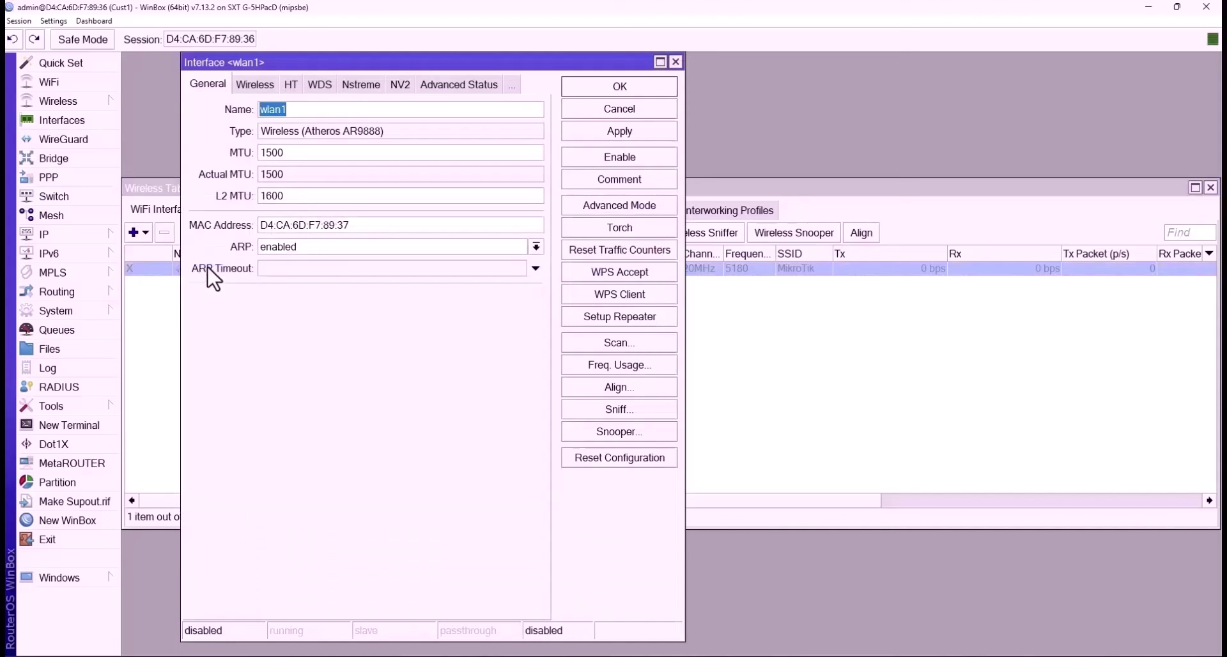
left_click(254, 86)
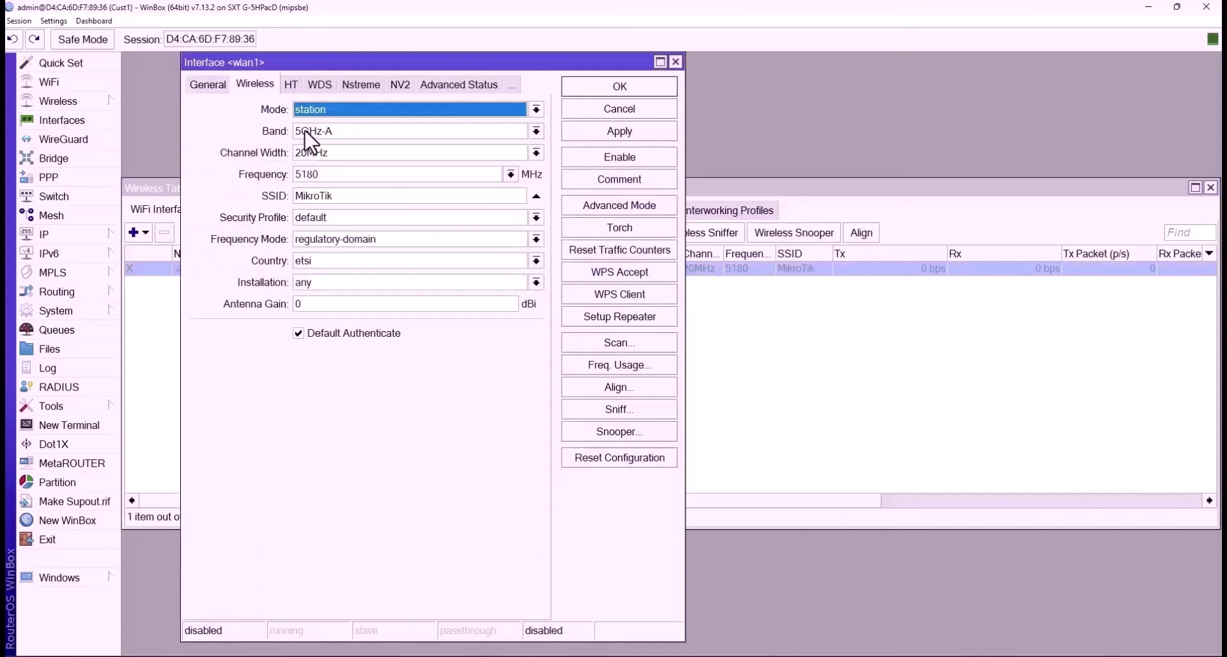
left_click(327, 261)
left_click(339, 442)
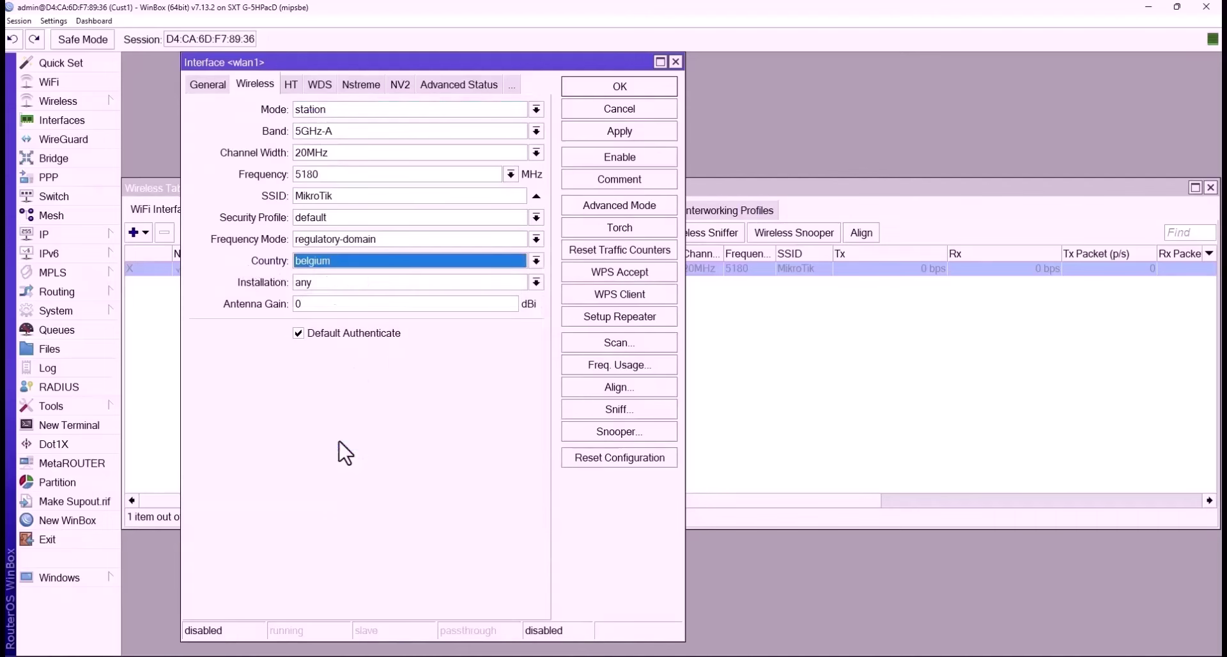
left_click(595, 132)
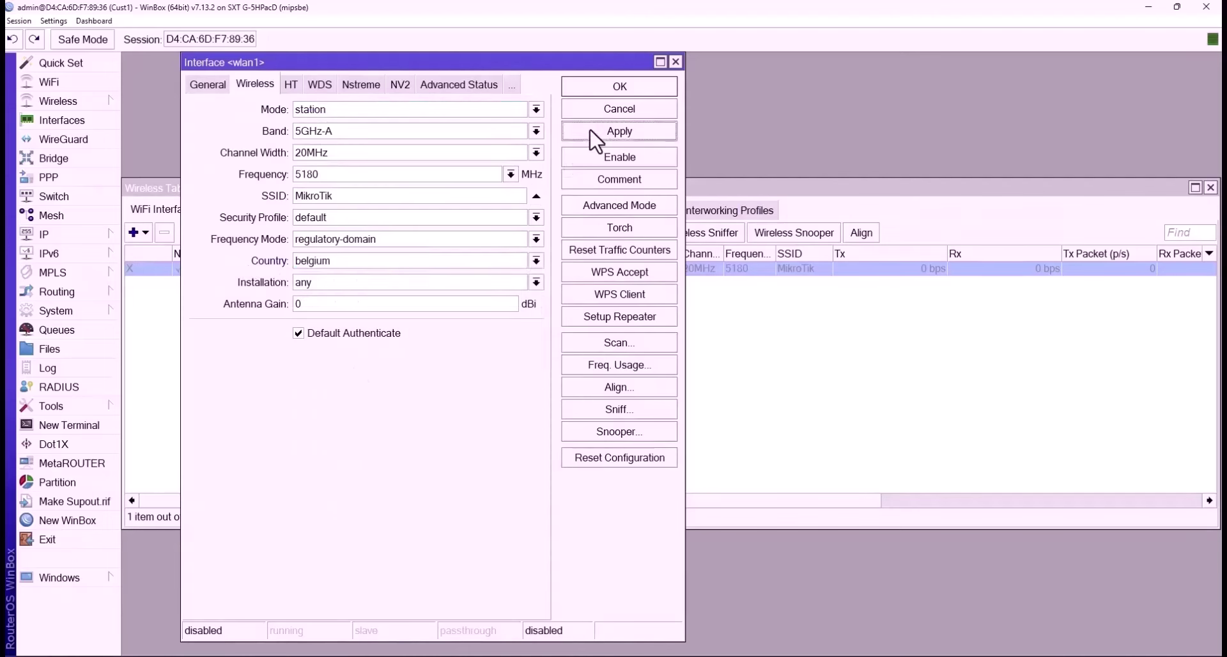
left_click(613, 345)
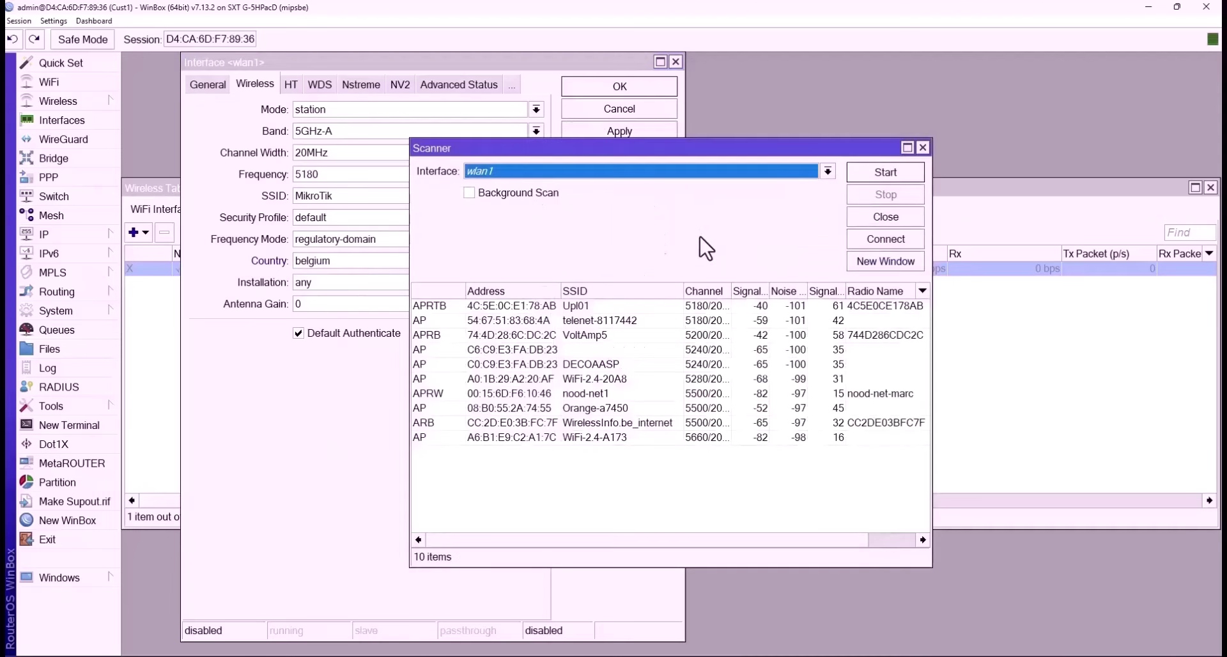
- Scan for access points and connect wlan1 as a station to Upl01
left_click(875, 172)
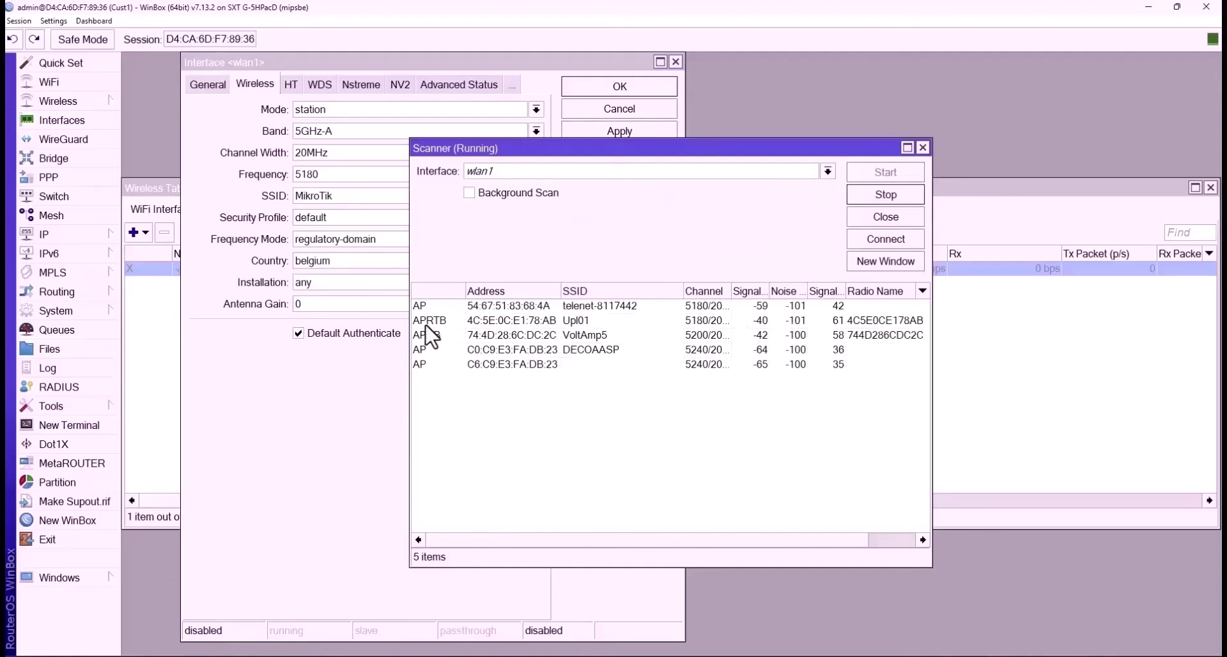
left_click(581, 320)
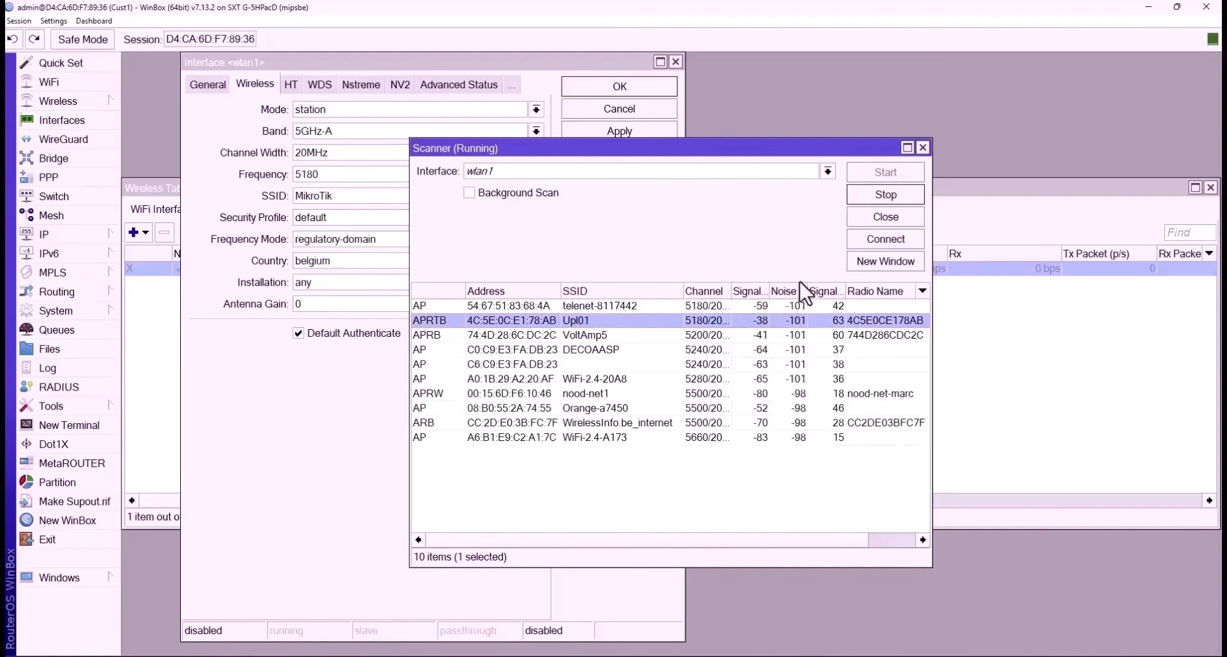
left_click(893, 238)
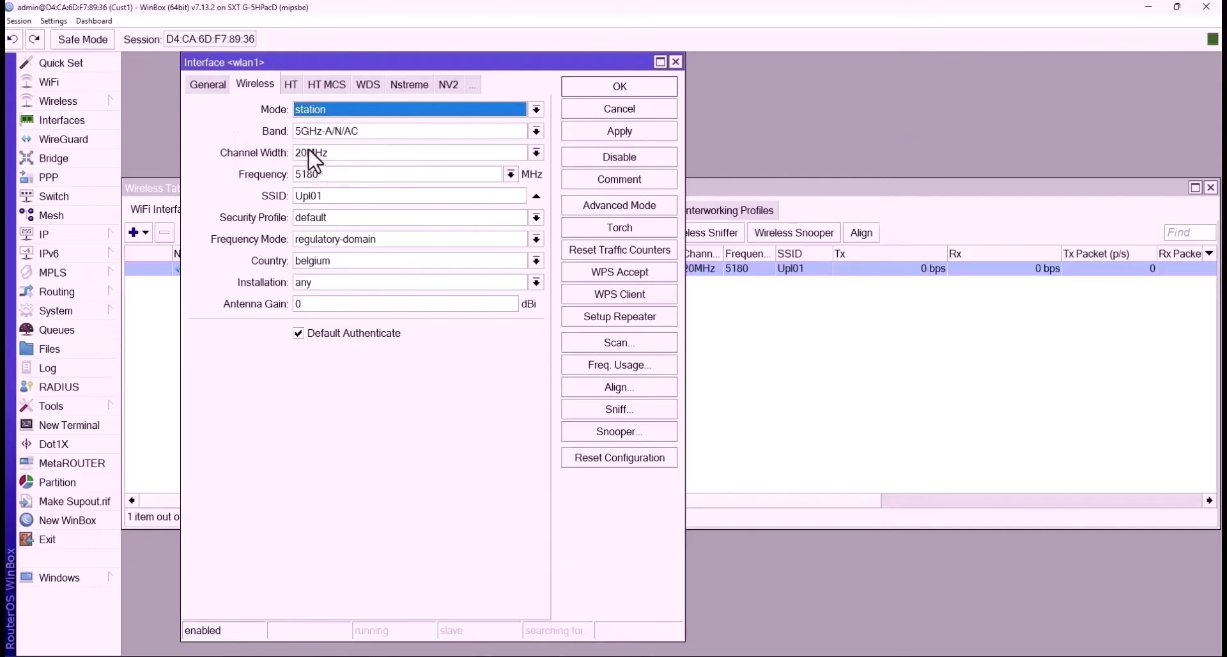
- Enable NV2 security with the preshared key, save wlan1, verify registration, and close Wireless Tables
left_click(447, 85)
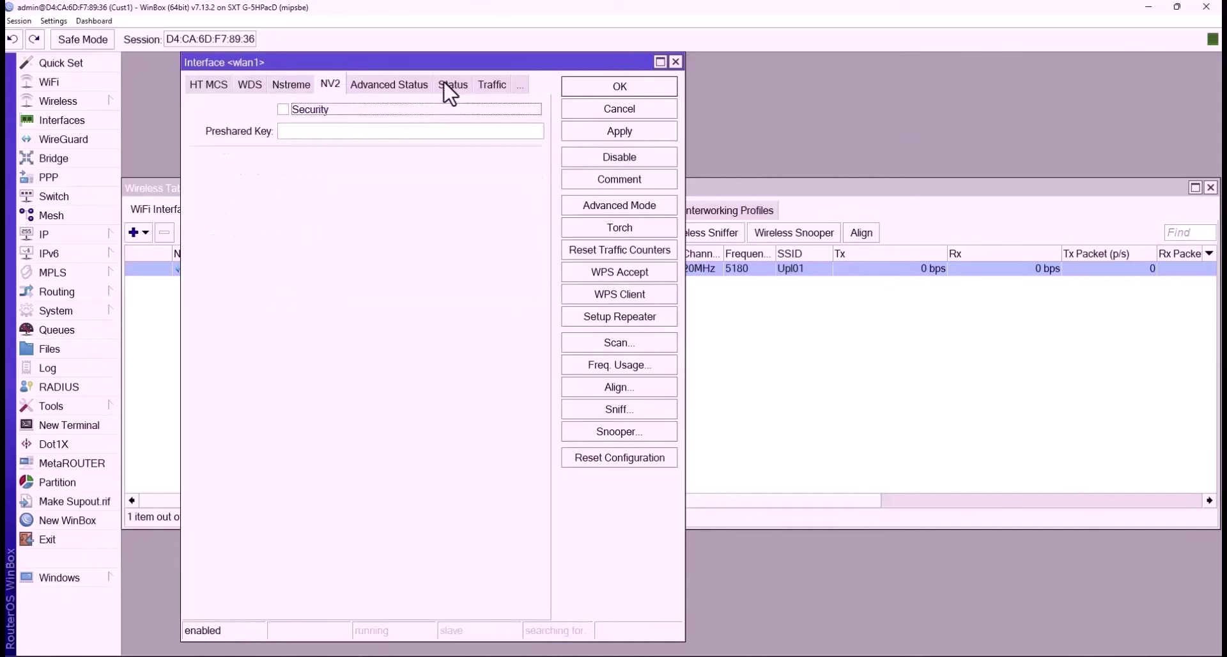
left_click(287, 132)
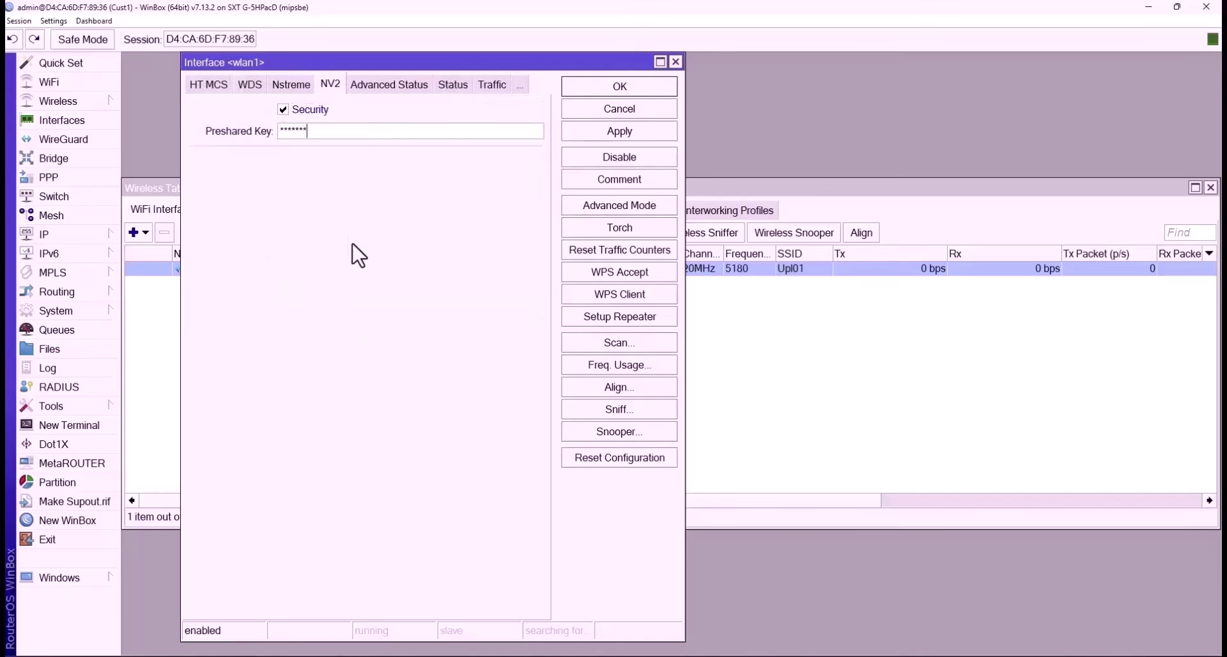
left_click(55, 21)
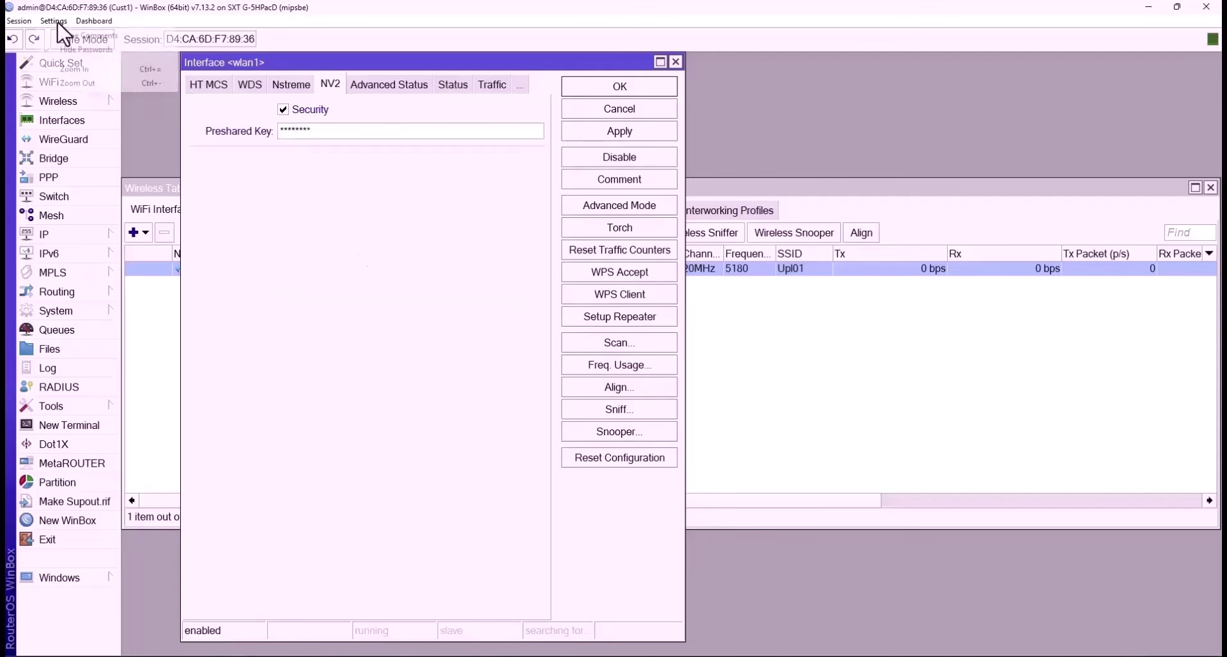
left_click(80, 50)
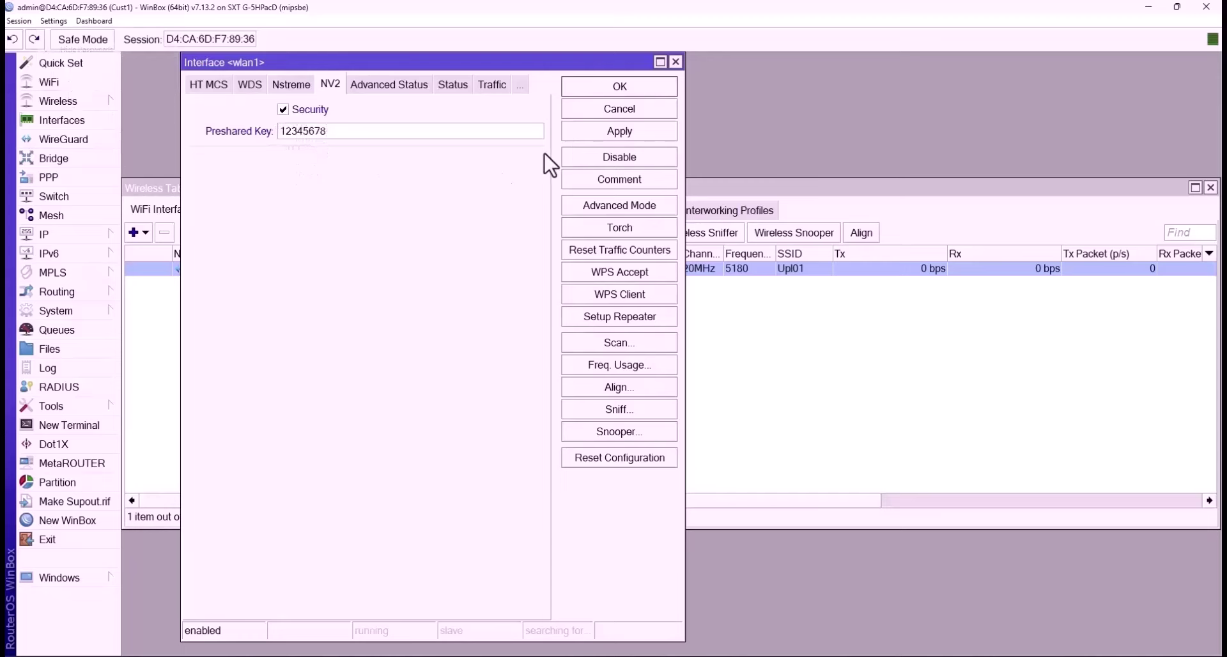
left_click(615, 90)
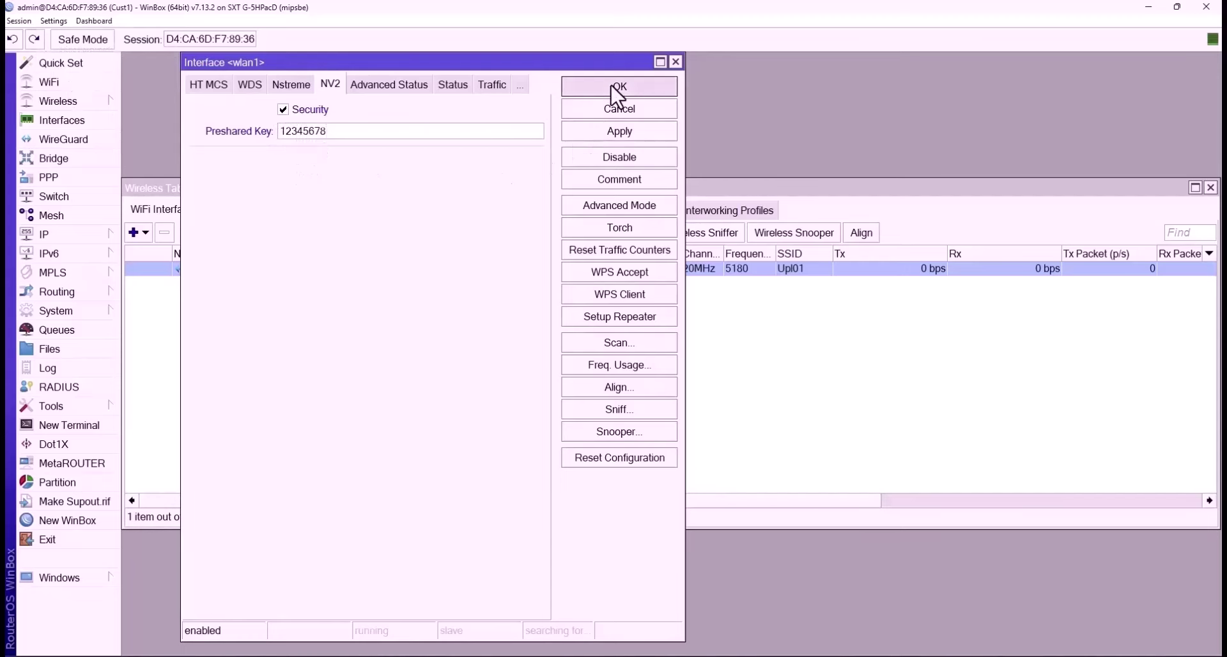
left_click(434, 215)
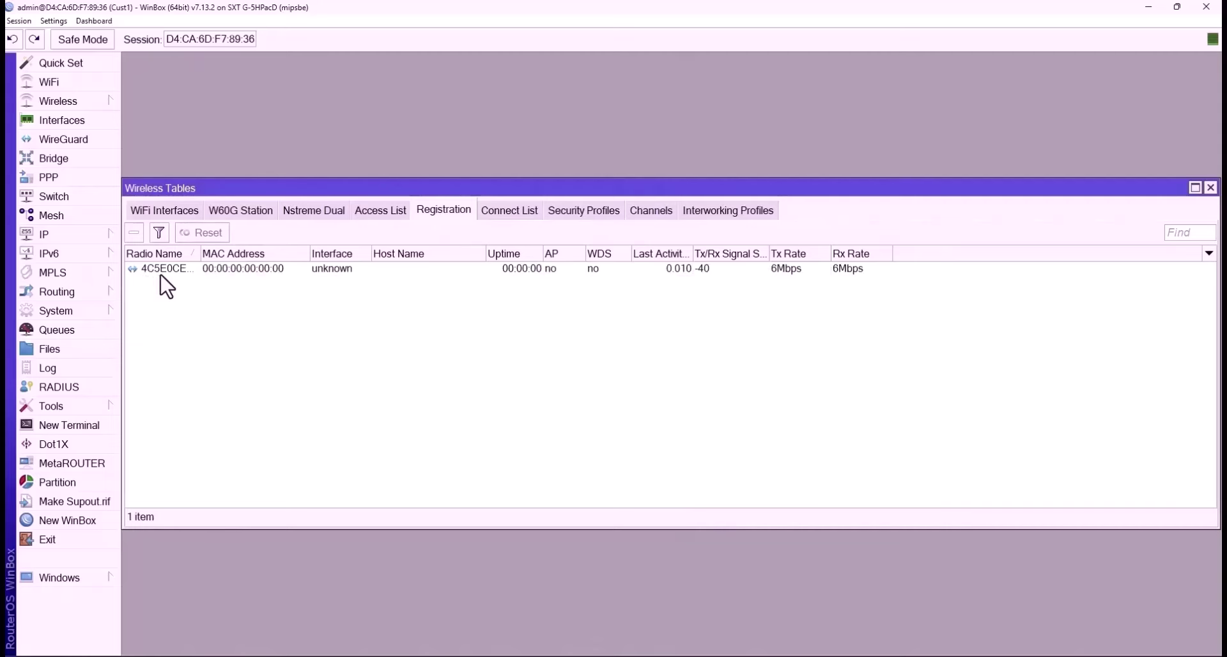
key("Escape")
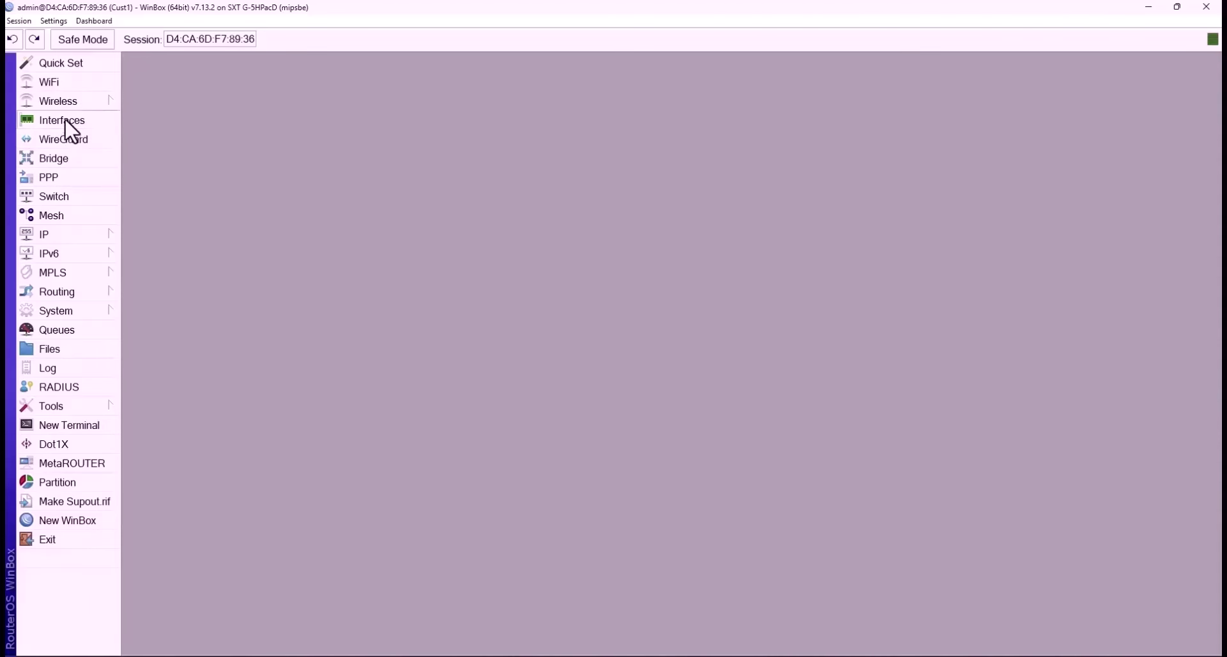
- Create a new PPPoE client, pppoe-out1, running over wlan1
left_click(66, 122)
left_click(143, 232)
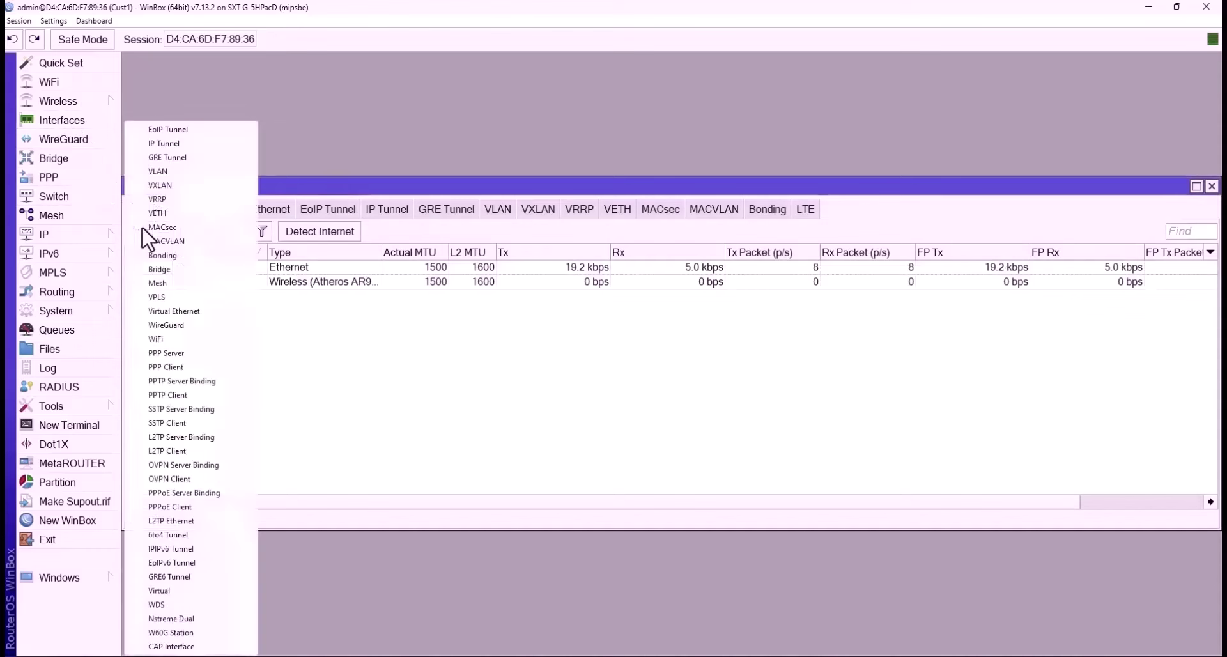
left_click(189, 510)
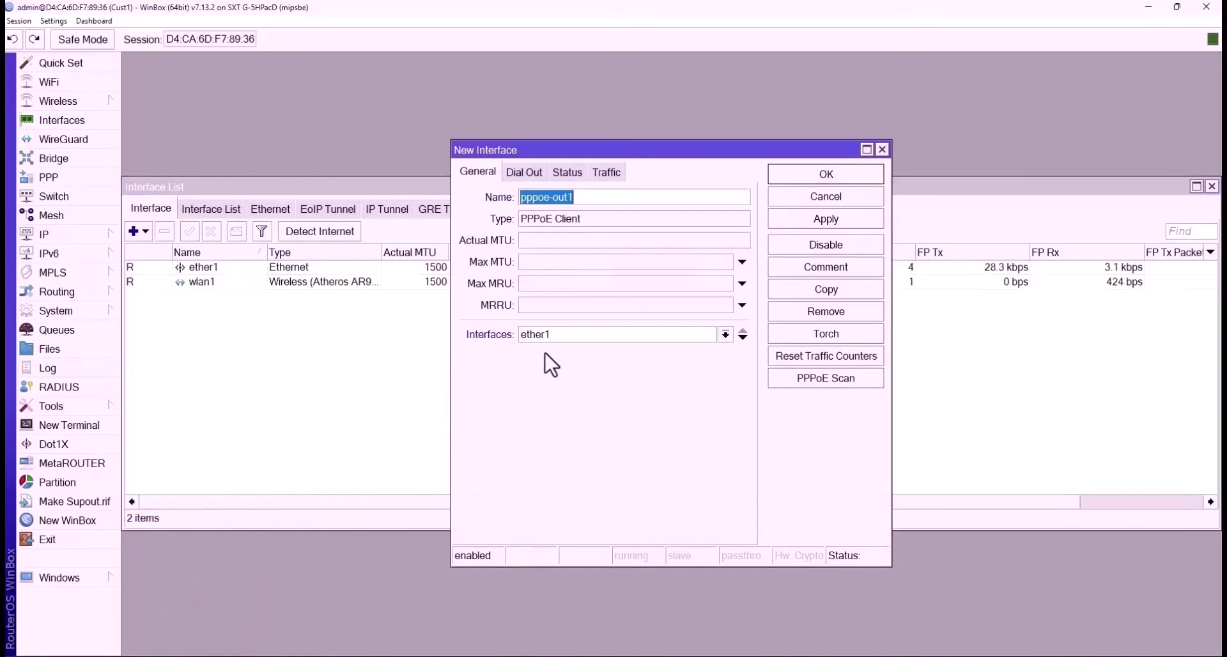
left_click(561, 335)
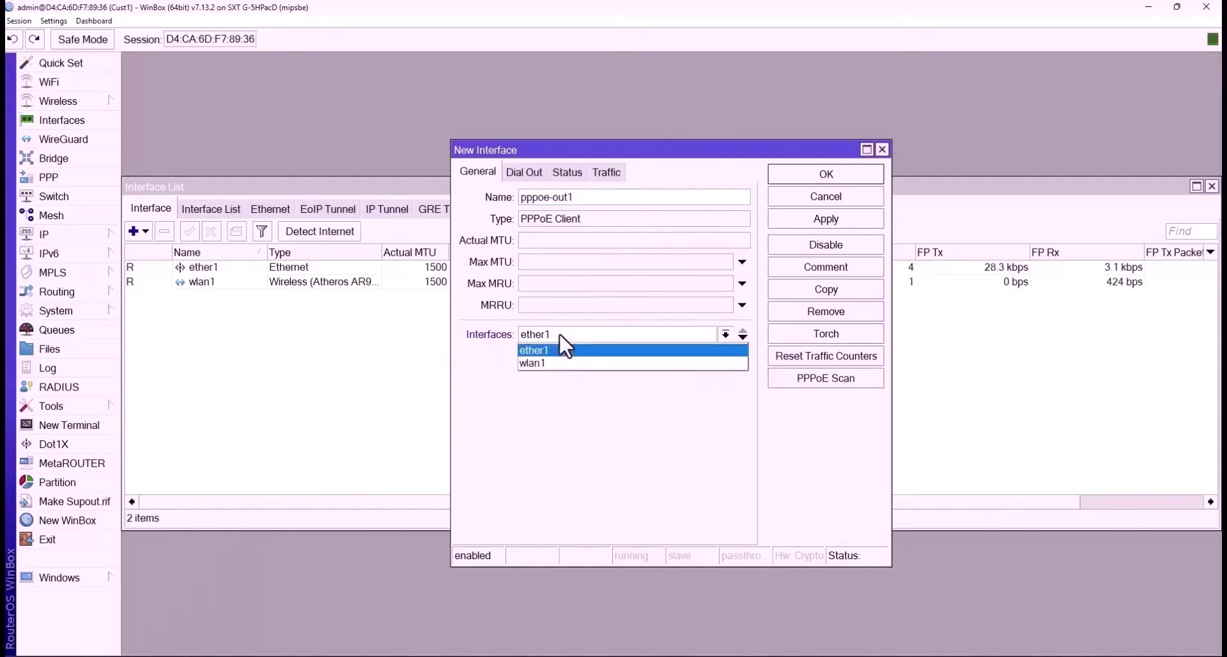
left_click(532, 363)
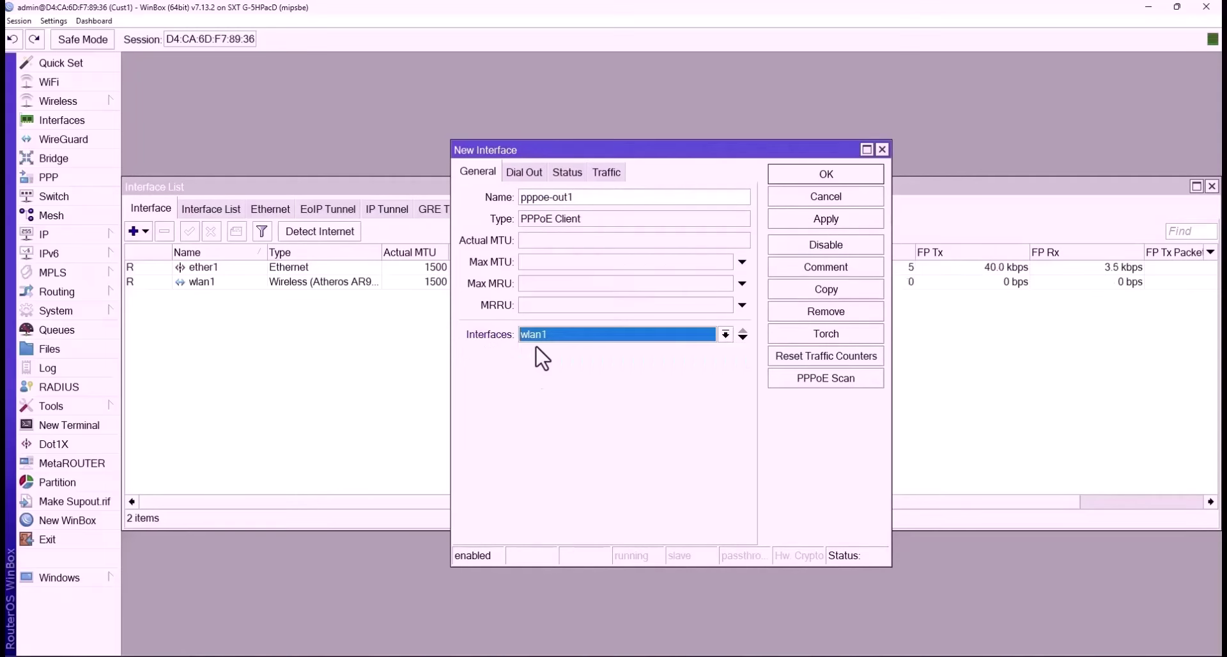
left_click(523, 179)
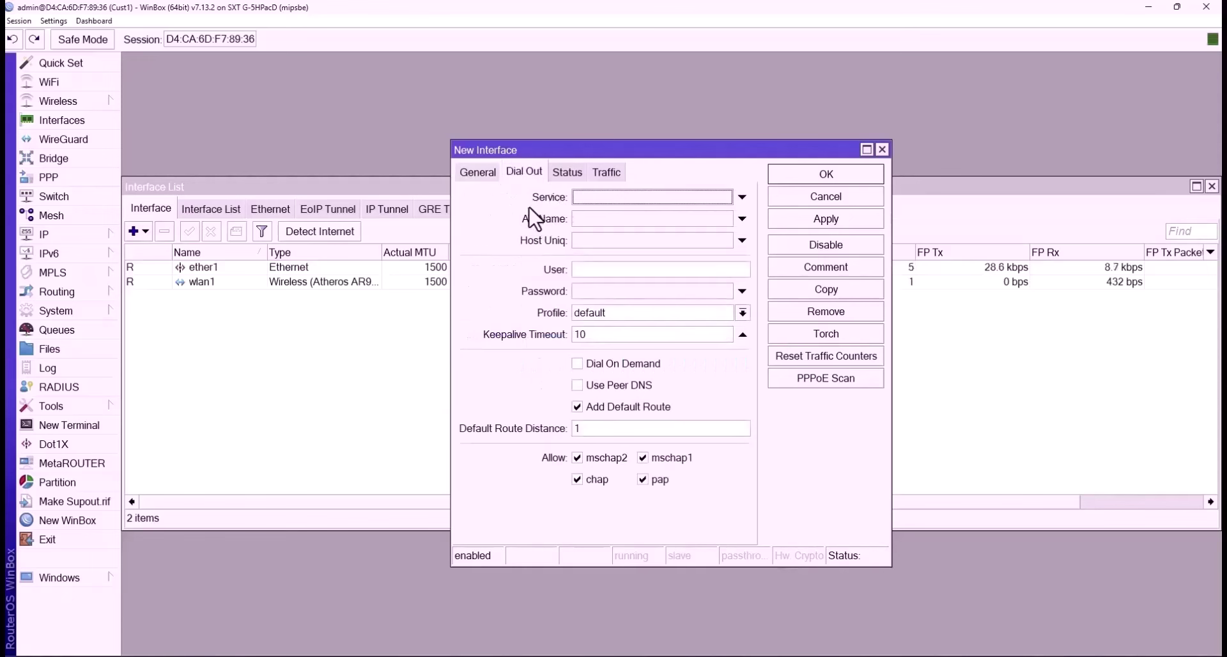
- Give pppoe-out1 service Internet plus the customer's PPPoE user name and password, and save it
left_click(584, 198)
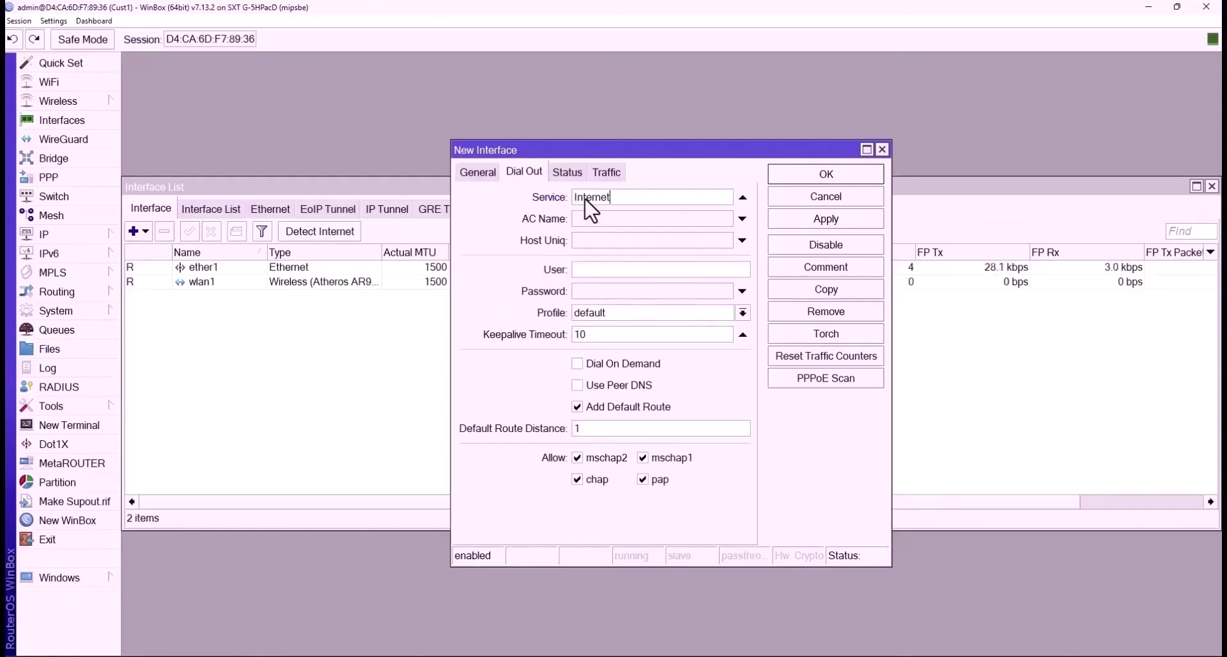
left_click(581, 275)
type("Customer1")
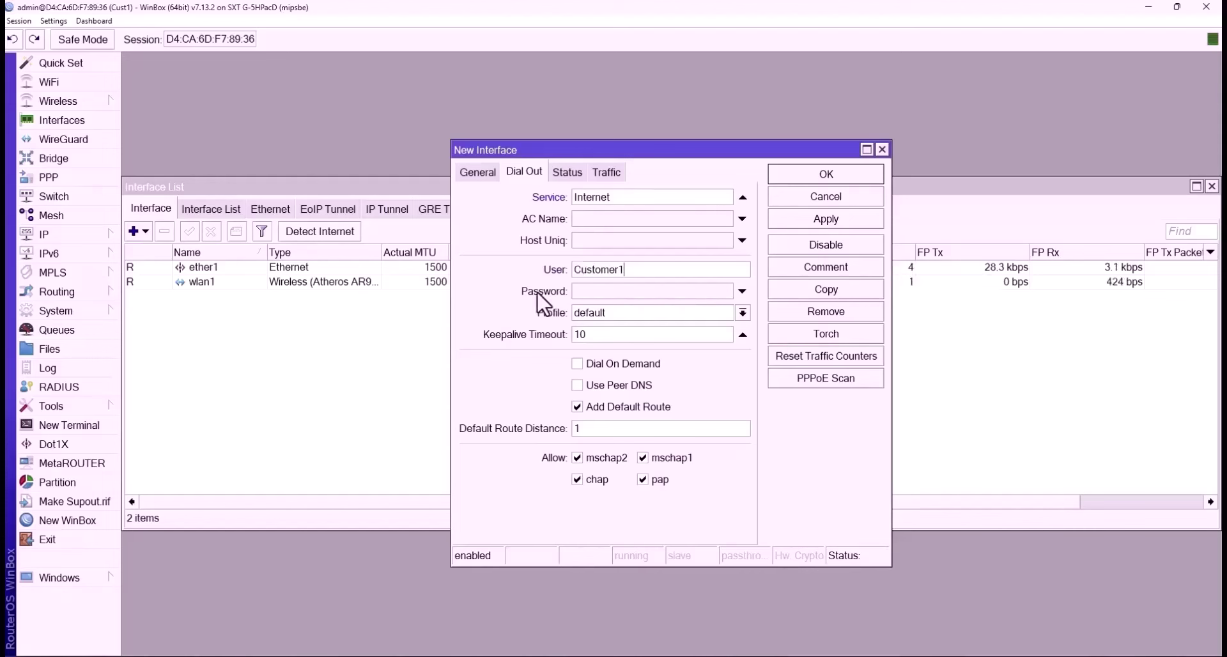
left_click(586, 292)
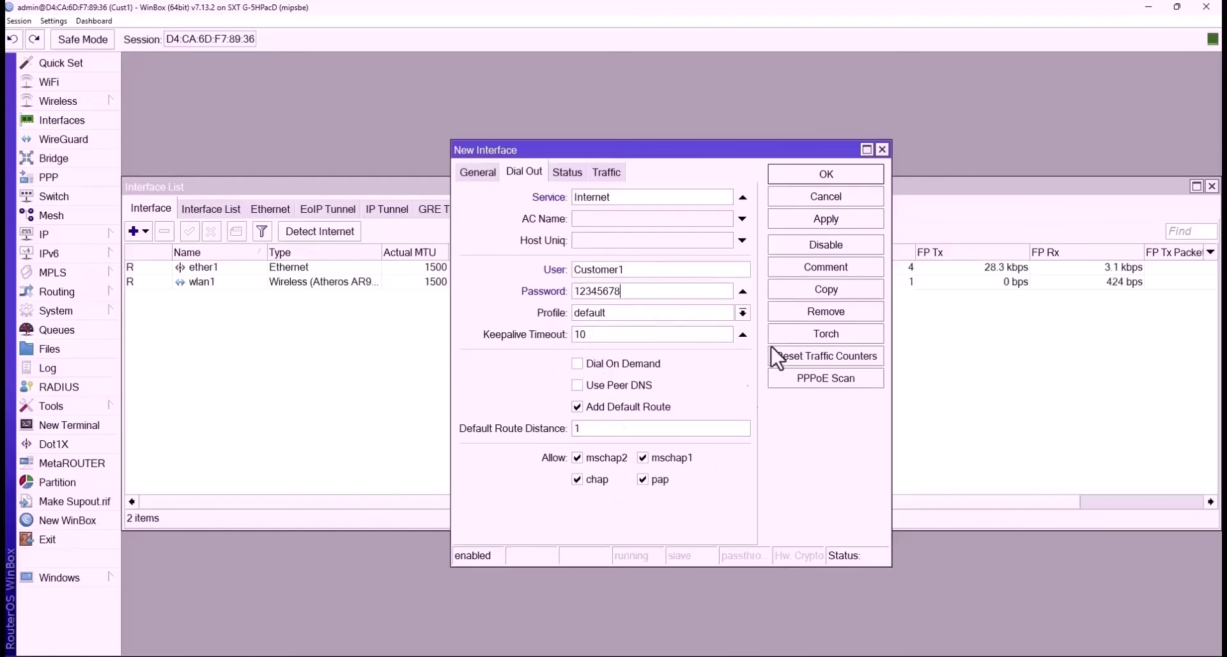
left_click(833, 218)
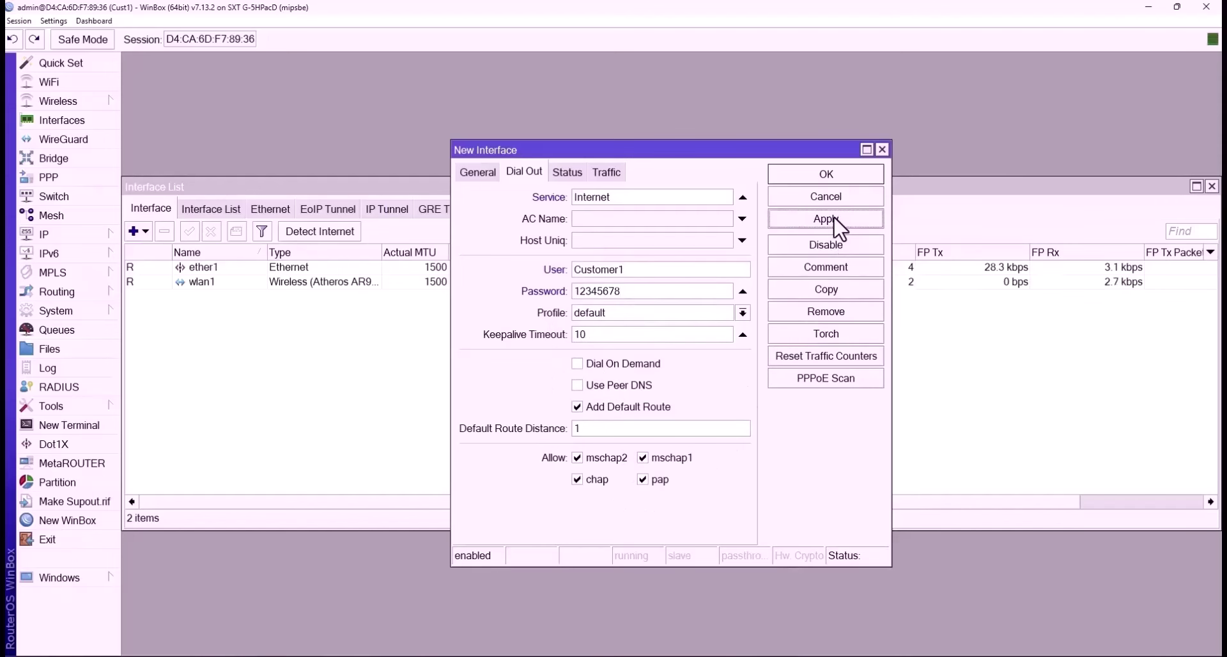
left_click(849, 173)
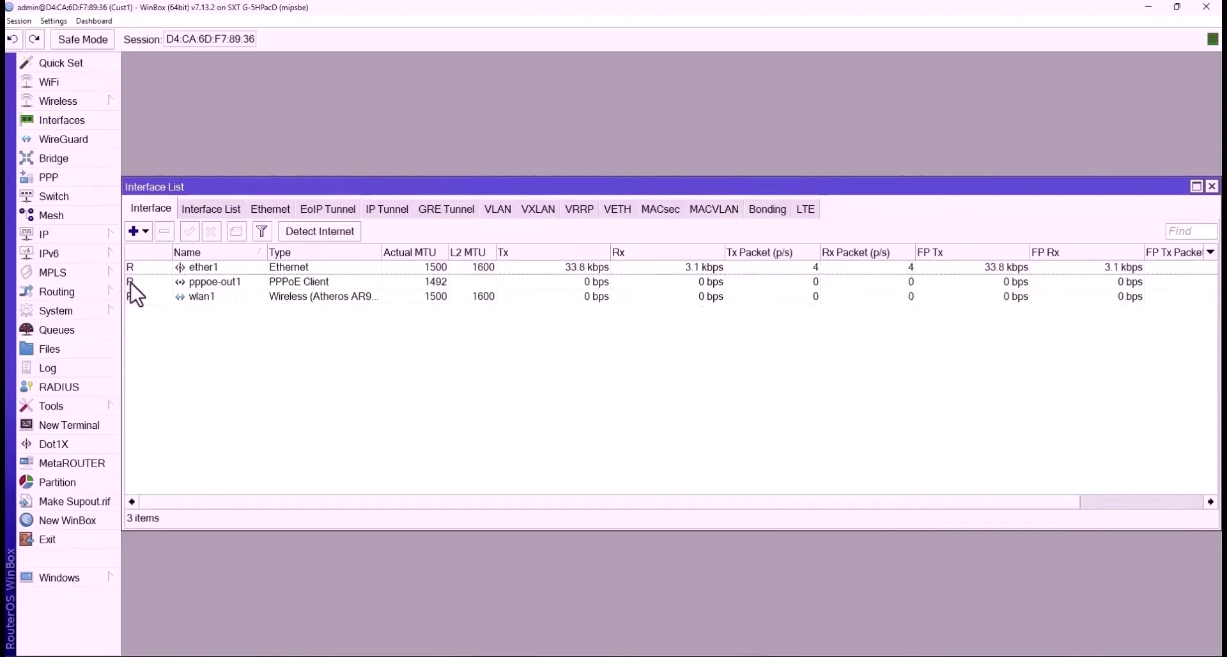
- Add IP address 172.16.11.1/24 on interface ether1
left_click(57, 237)
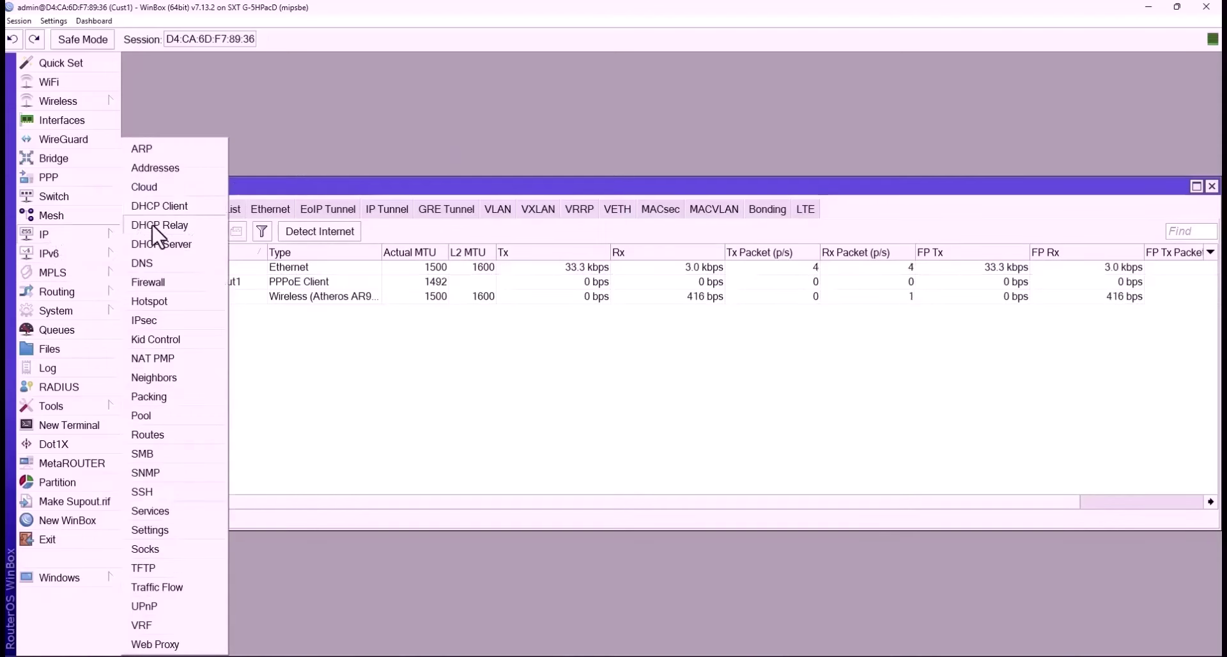
left_click(200, 168)
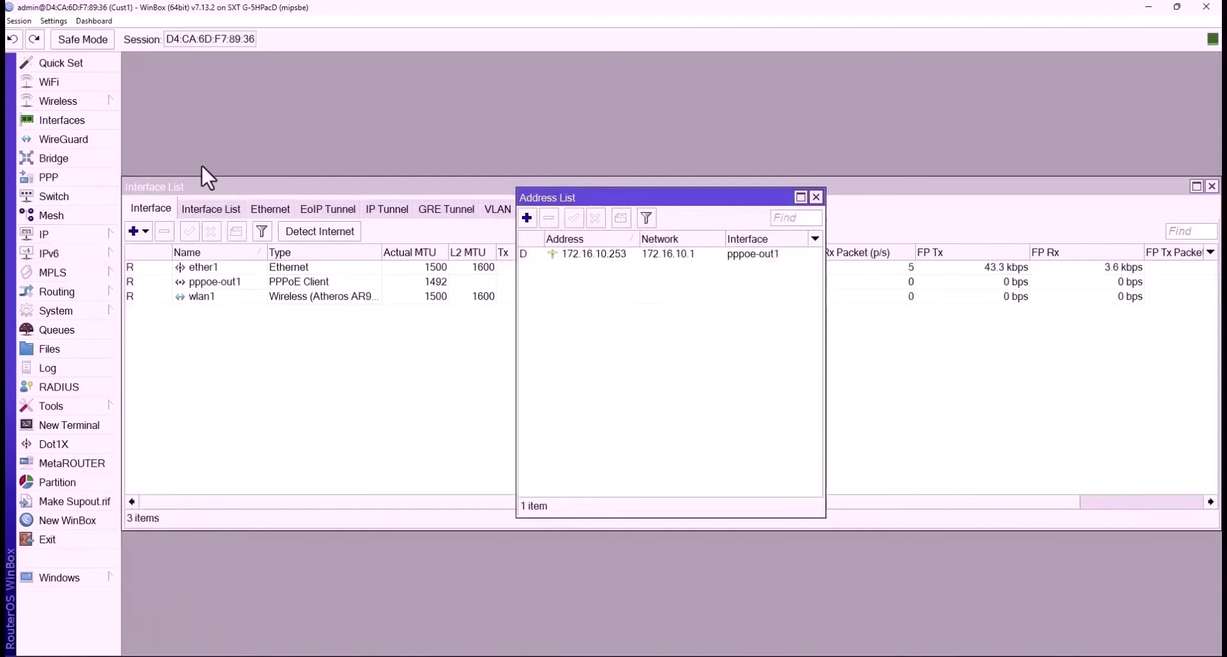
left_click(525, 218)
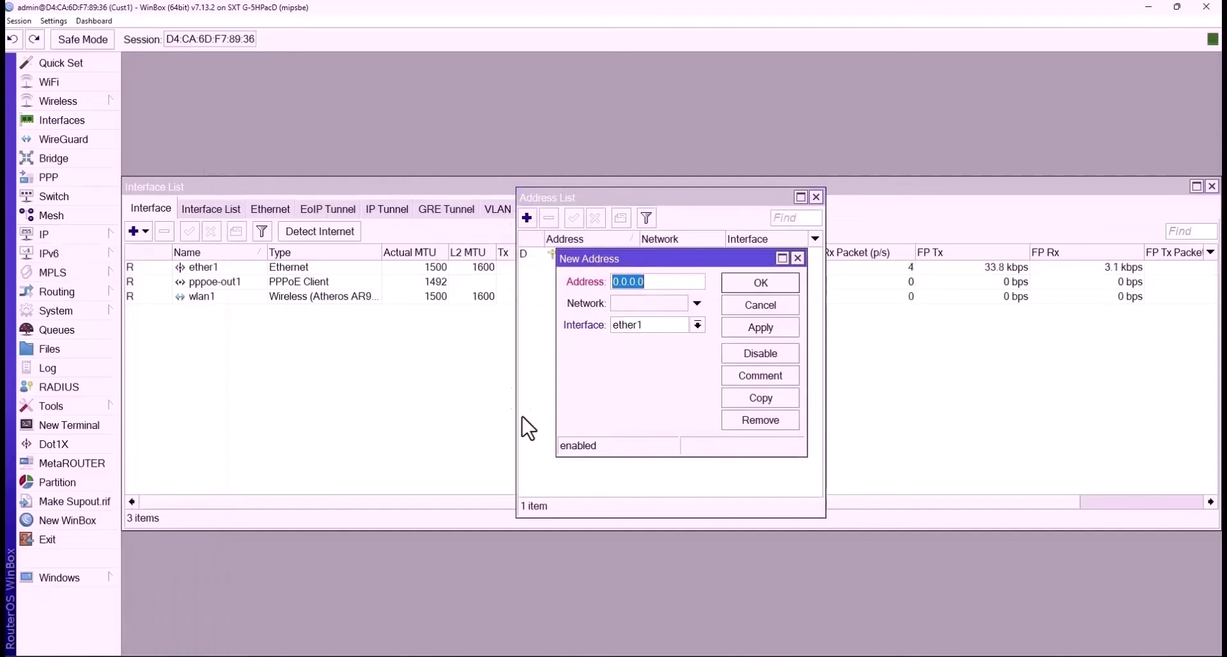
type("172.16.11.1/24")
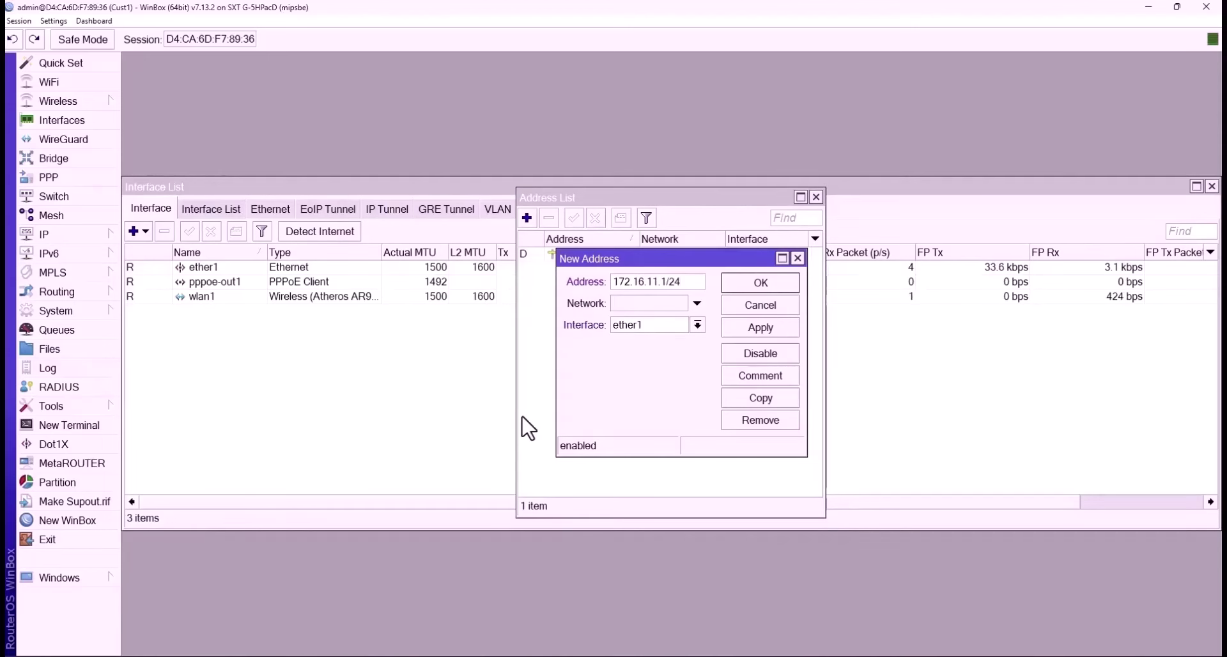
left_click(754, 334)
left_click(780, 285)
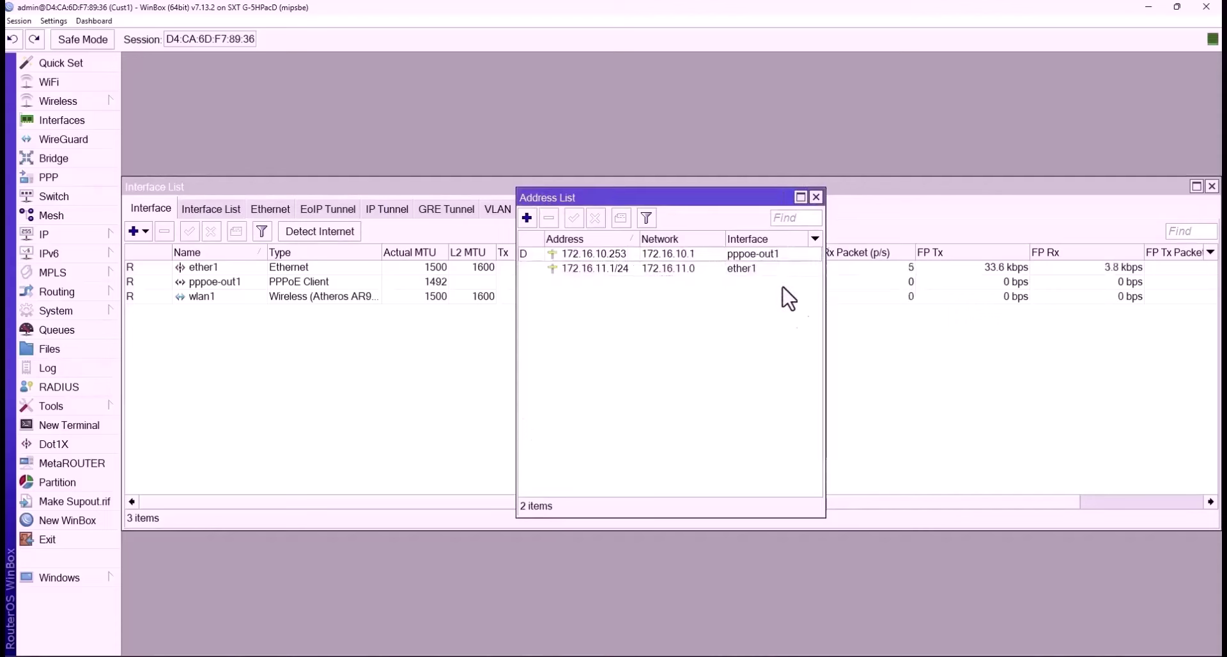
left_click(817, 198)
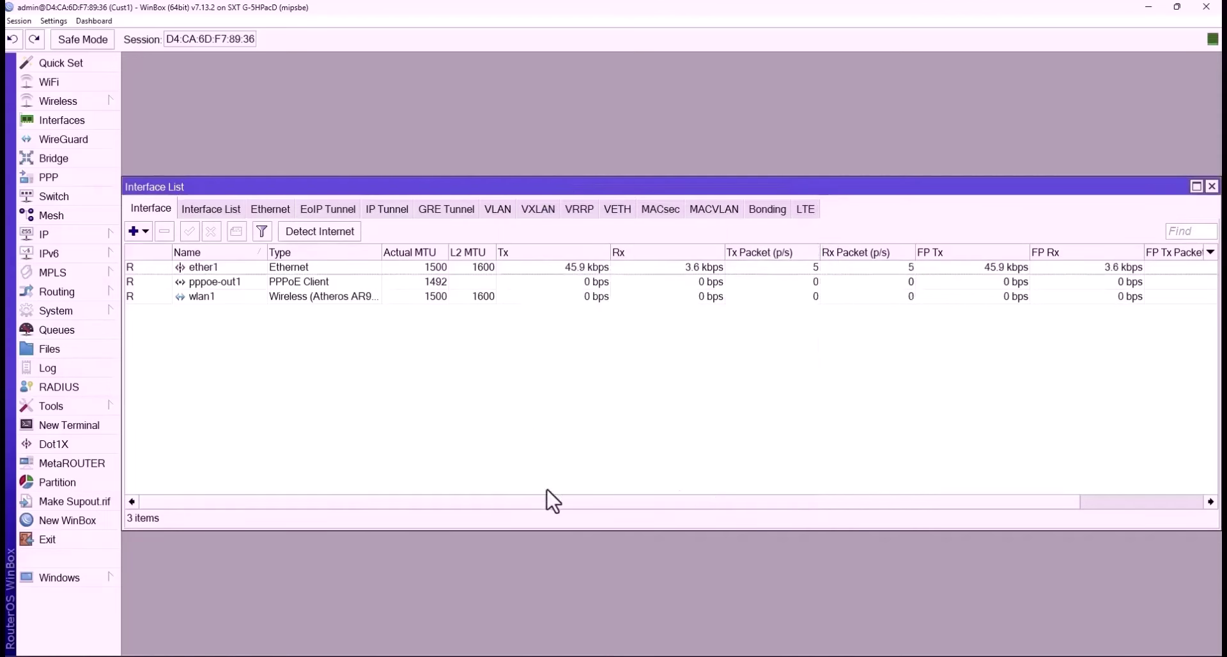
- Start DHCP Setup on ether1, accepting network 172.16.11.0/24 and gateway 172.16.11.1
left_click(64, 236)
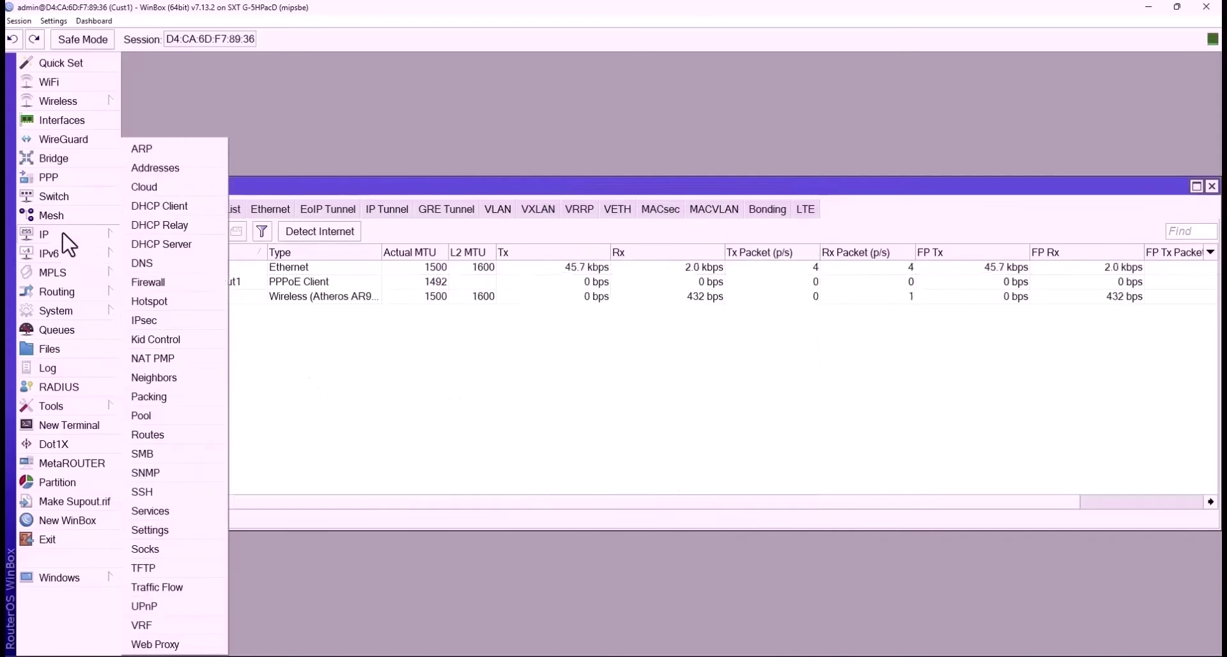
left_click(197, 245)
left_click(508, 235)
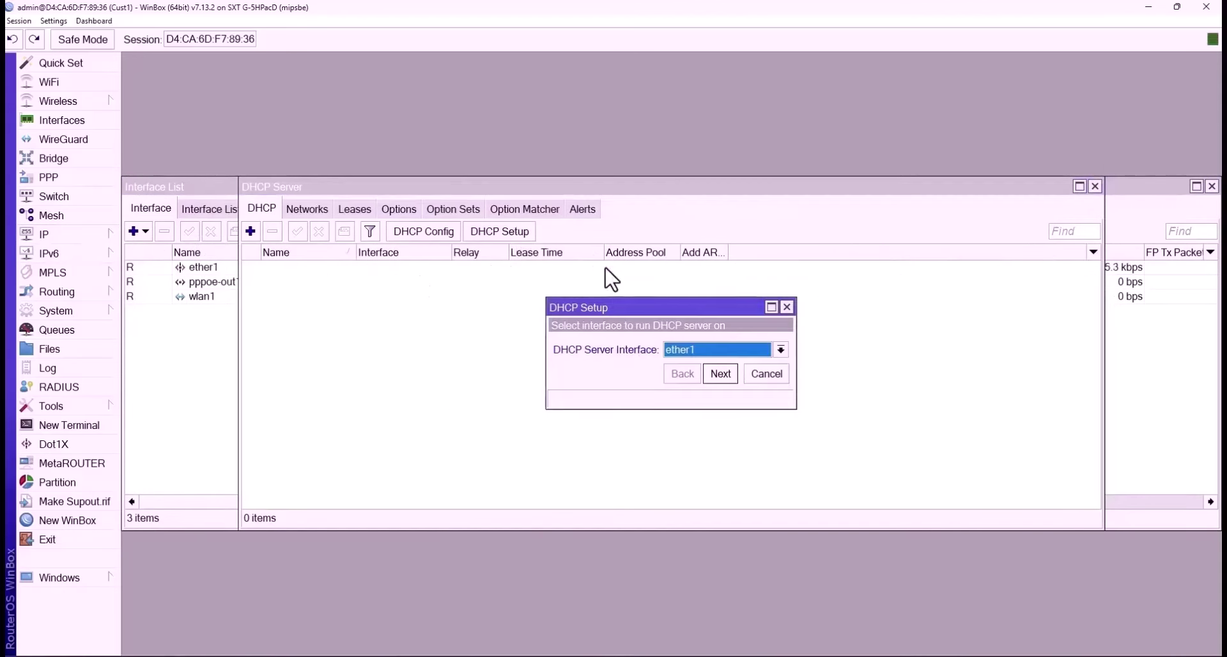
left_click(720, 376)
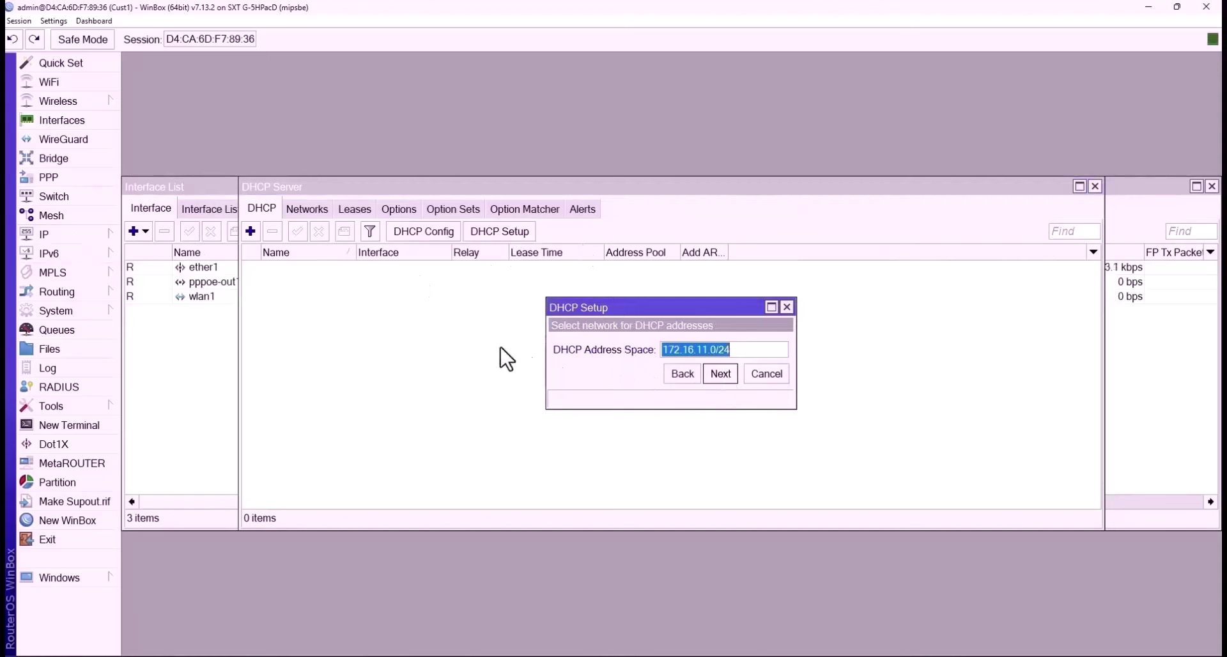
left_click(722, 376)
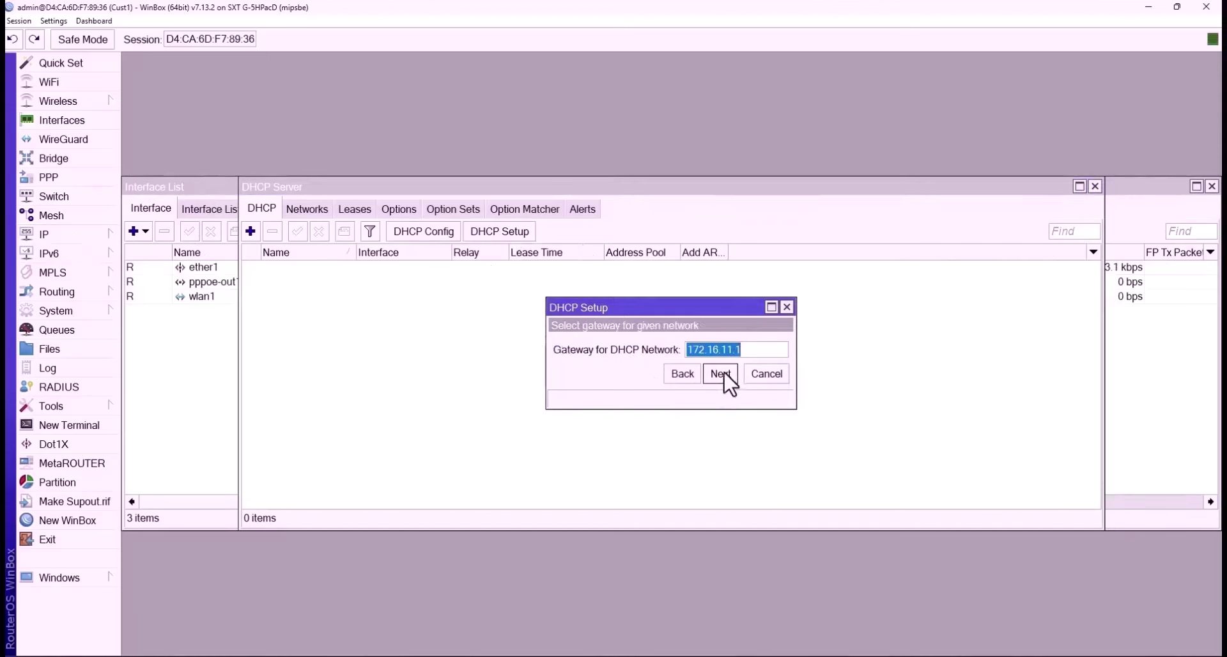
left_click(721, 376)
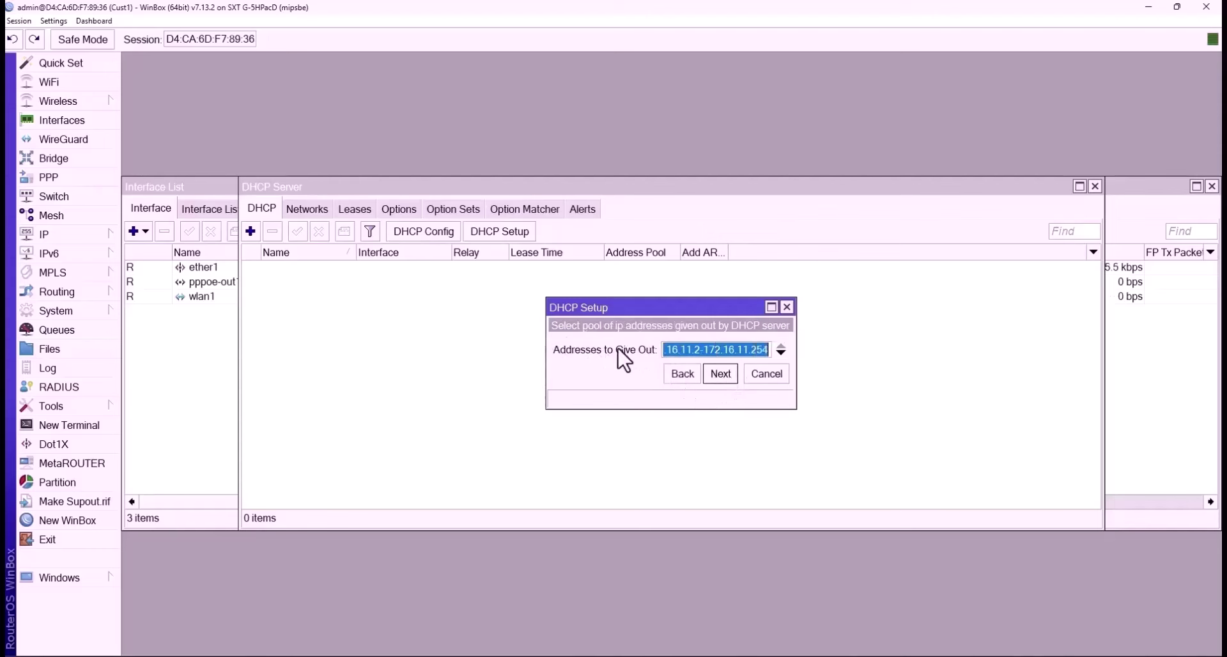
- Finish DHCP setup with the adjusted pool, DNS 1.1.1.1 and 6.6.6.6, and 30-minute leases
left_click(699, 352)
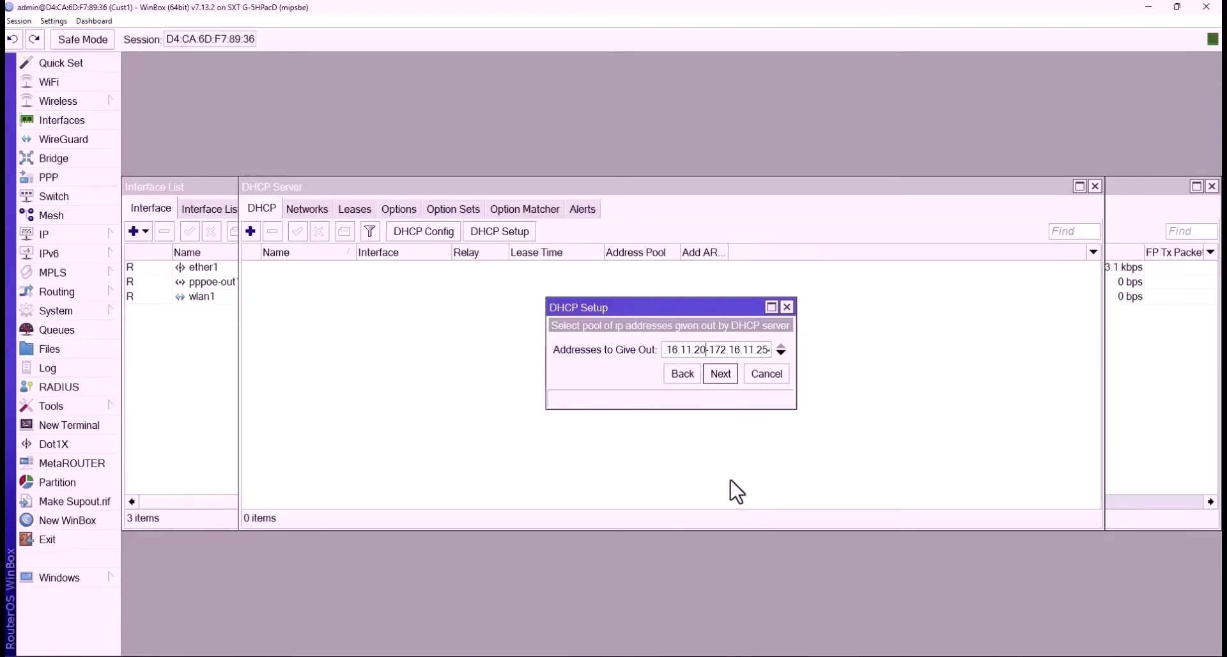
left_click(720, 373)
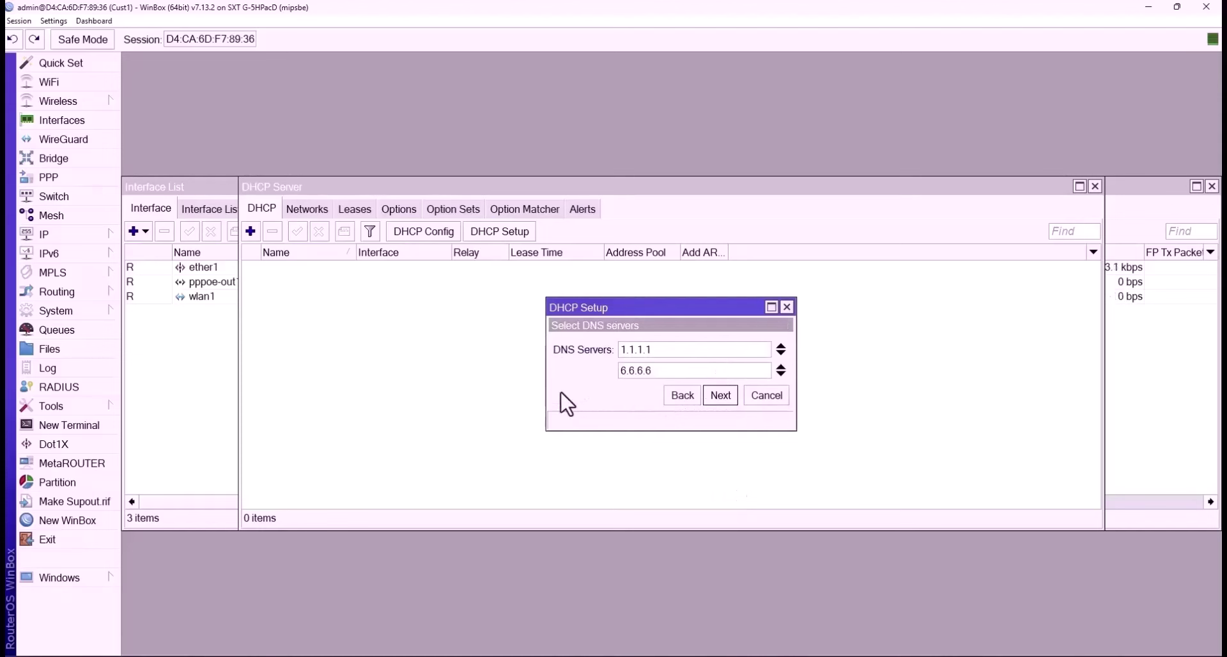
left_click(720, 395)
left_click(720, 396)
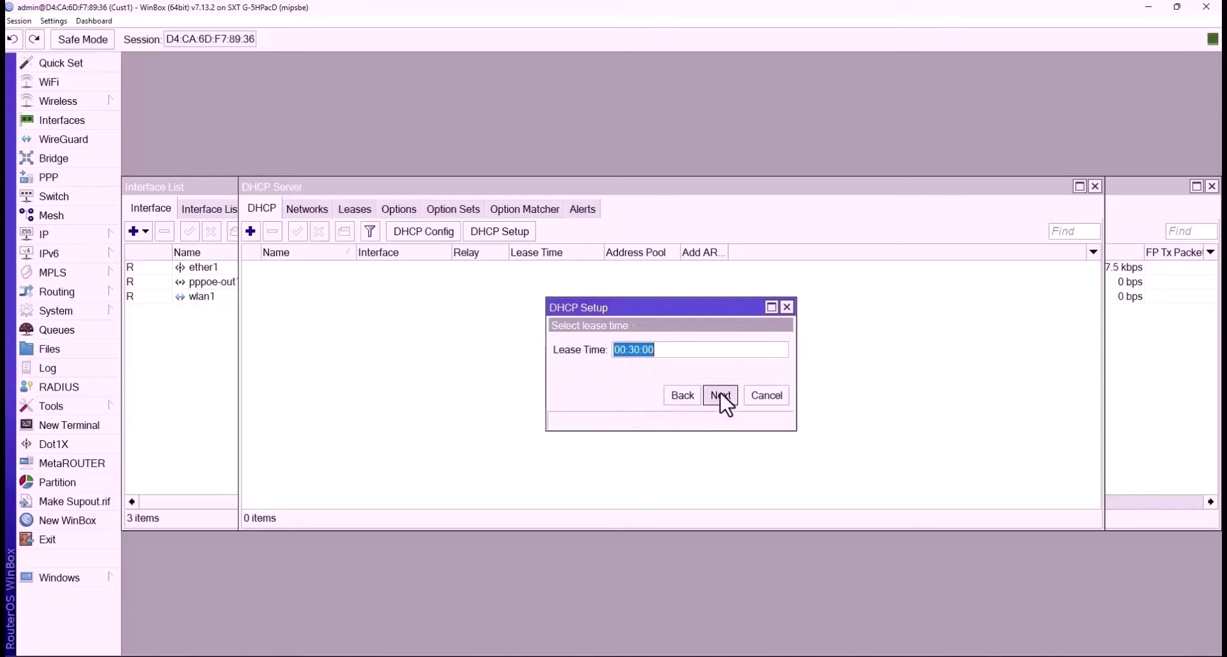
left_click(678, 349)
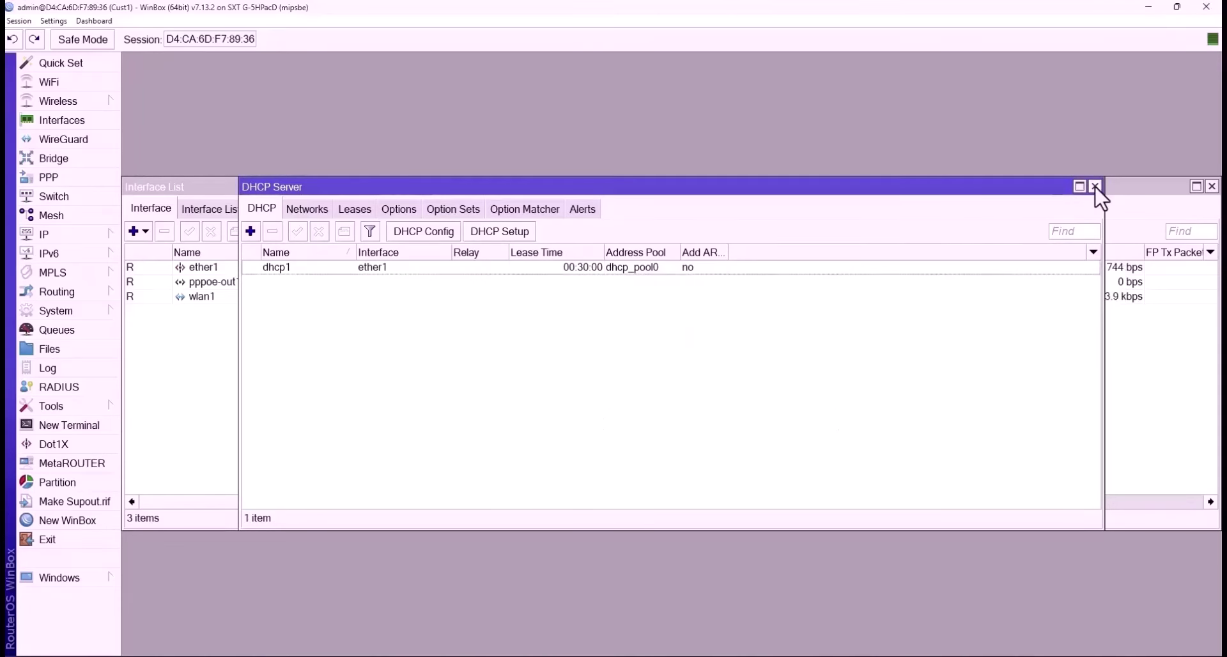
left_click(1095, 186)
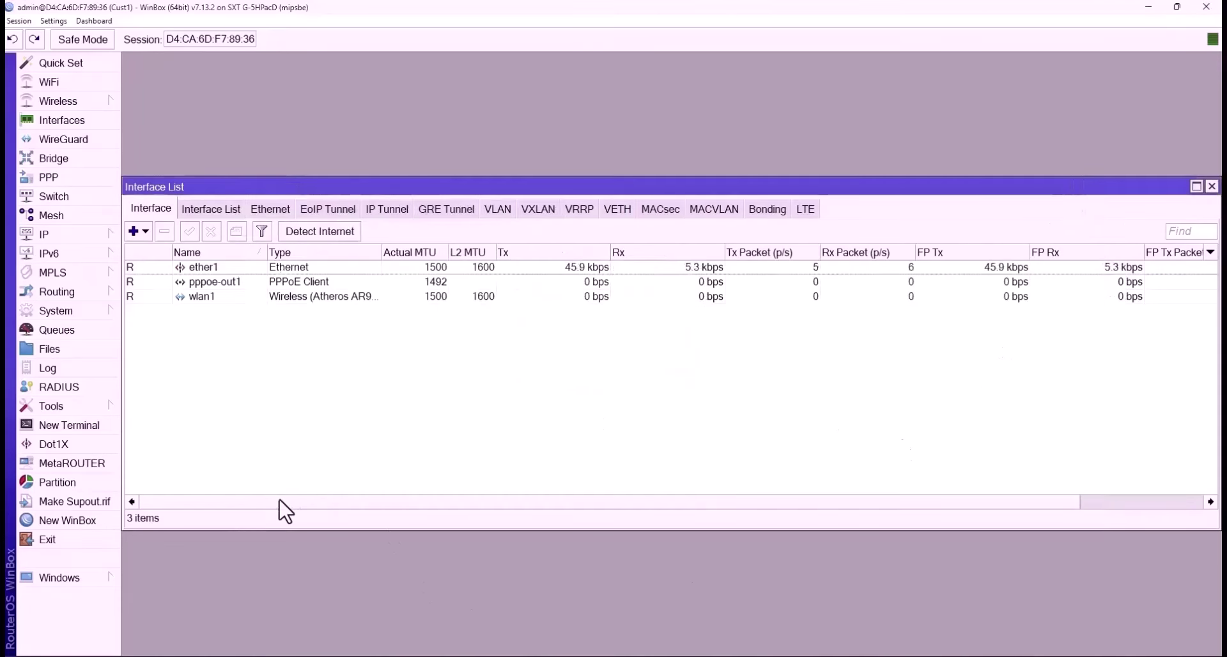
- Add a NAT rule matching source 172.16.11.0/24 with out-interface pppoe-out1
left_click(79, 238)
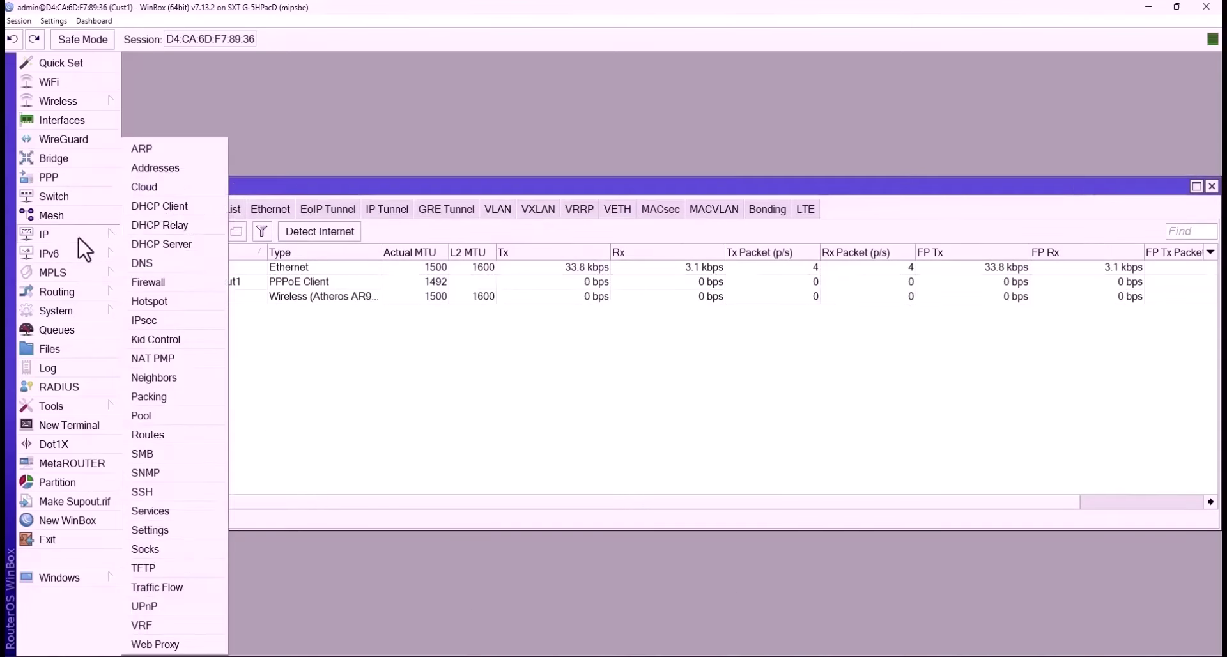
left_click(169, 282)
left_click(319, 209)
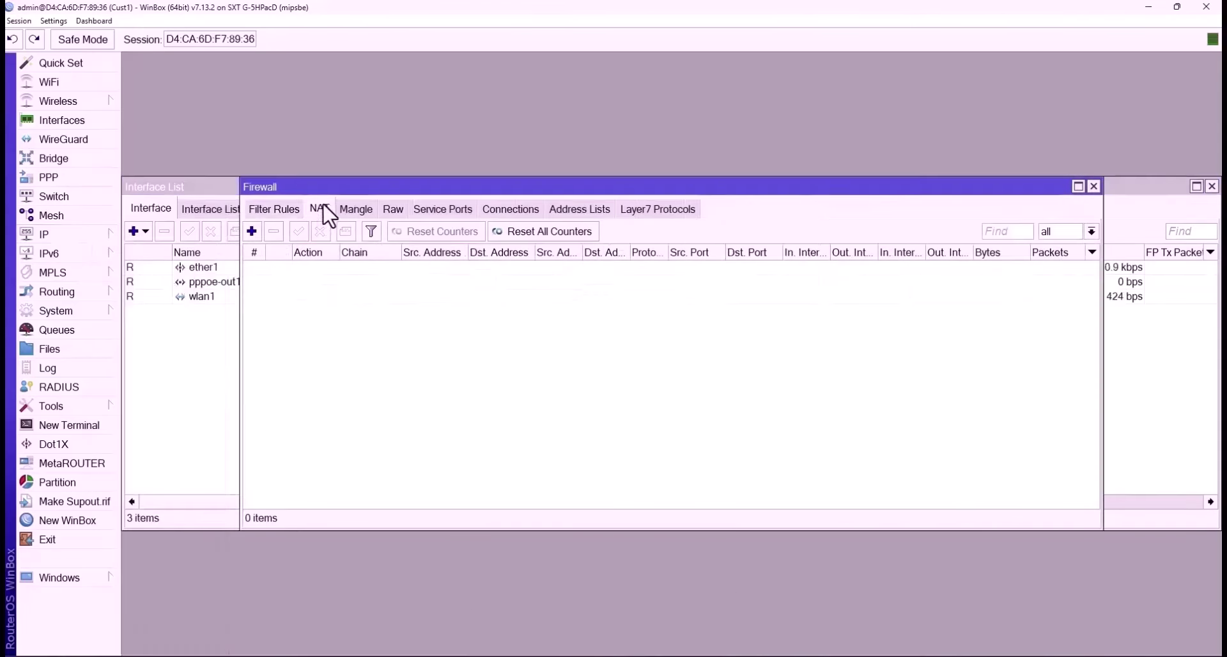
left_click(252, 232)
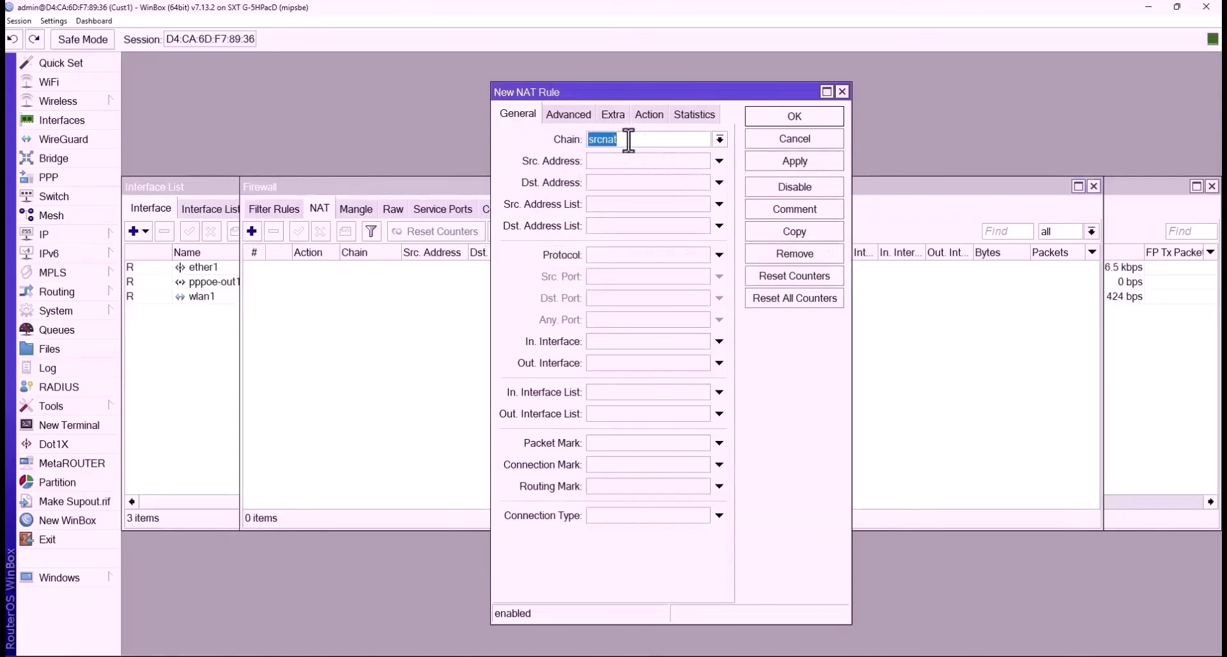
left_click(608, 165)
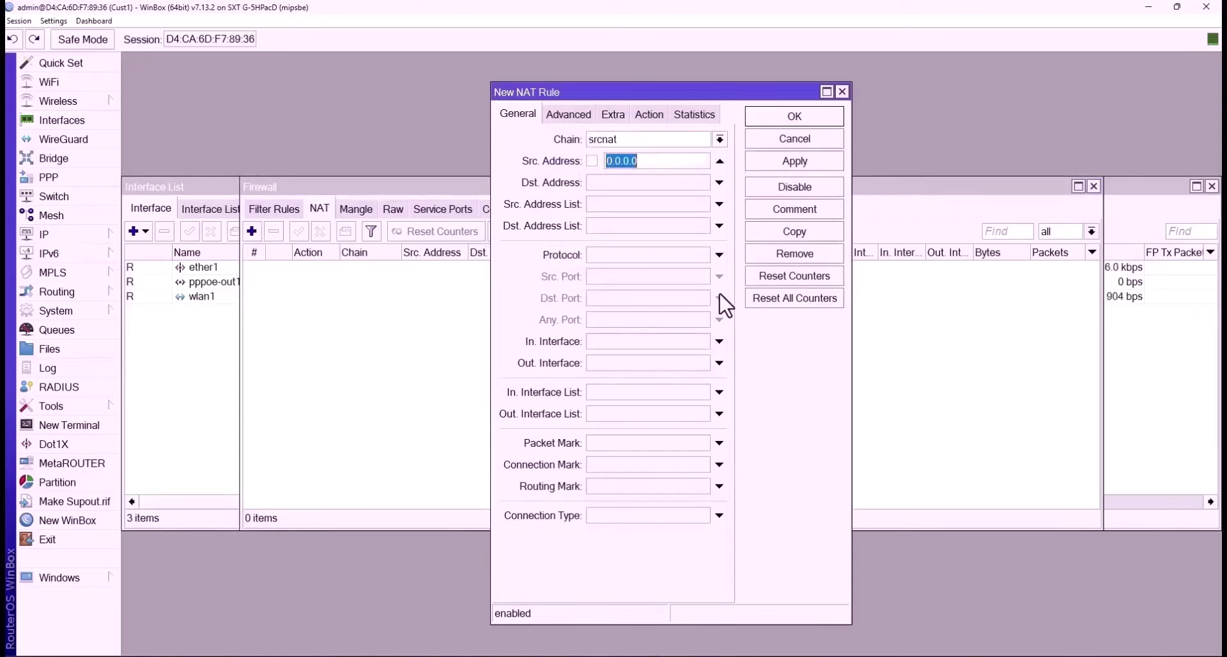
type("172.16.11.0/24")
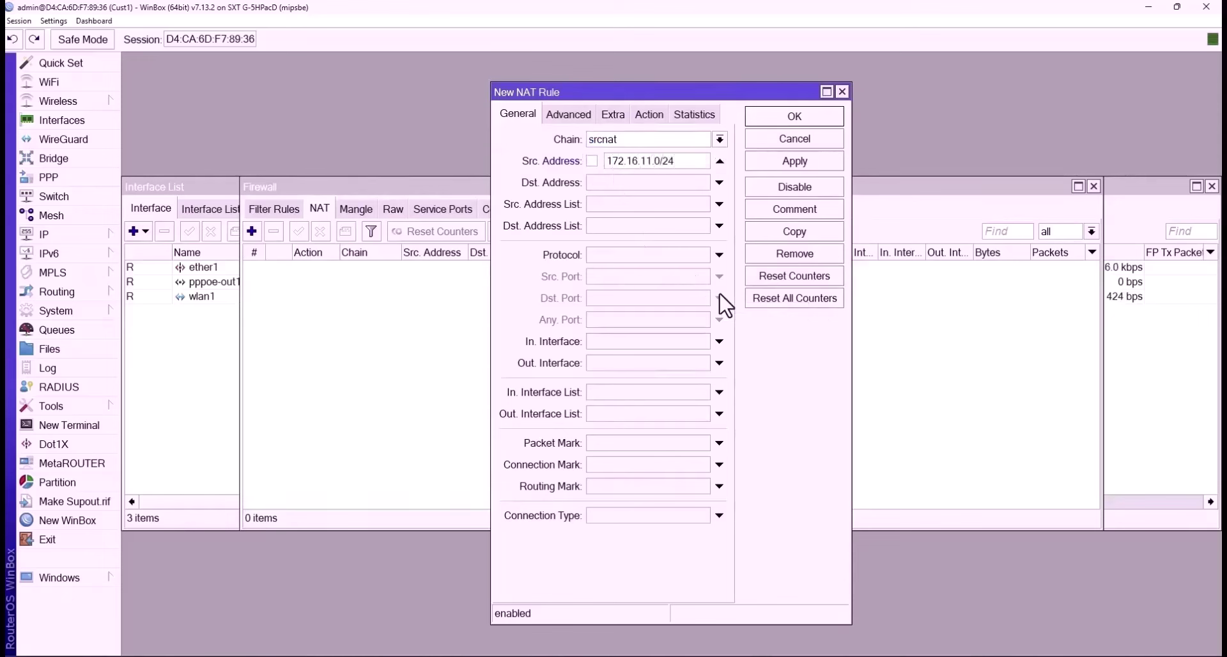
left_click(596, 365)
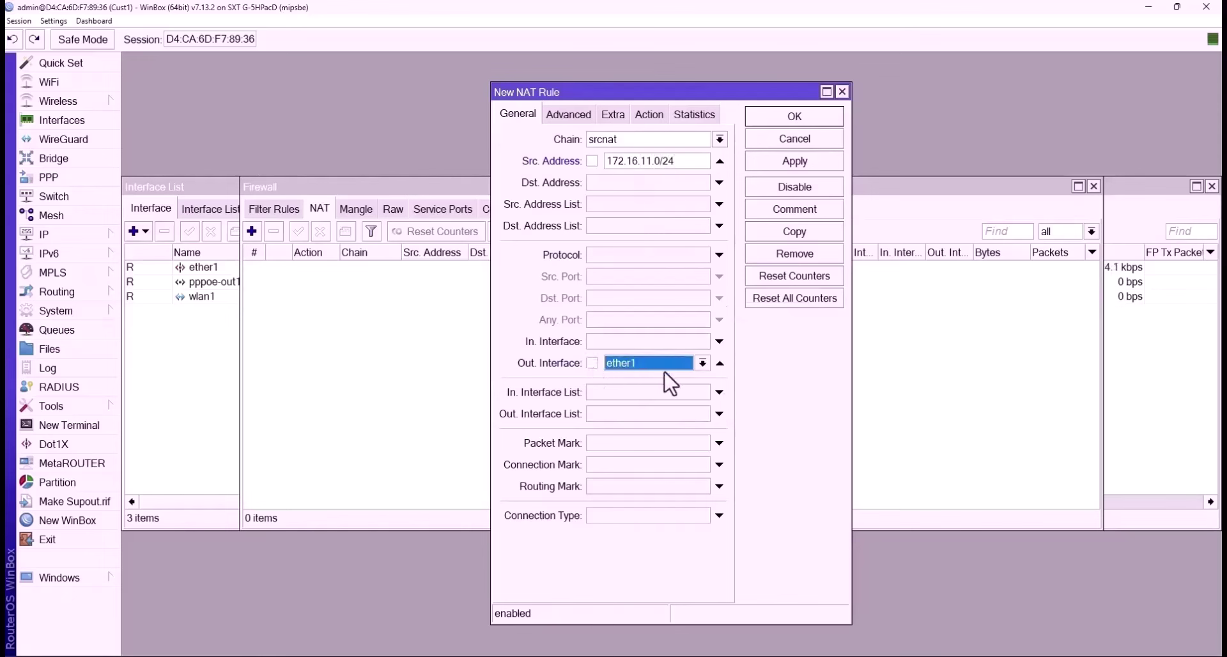
left_click(702, 363)
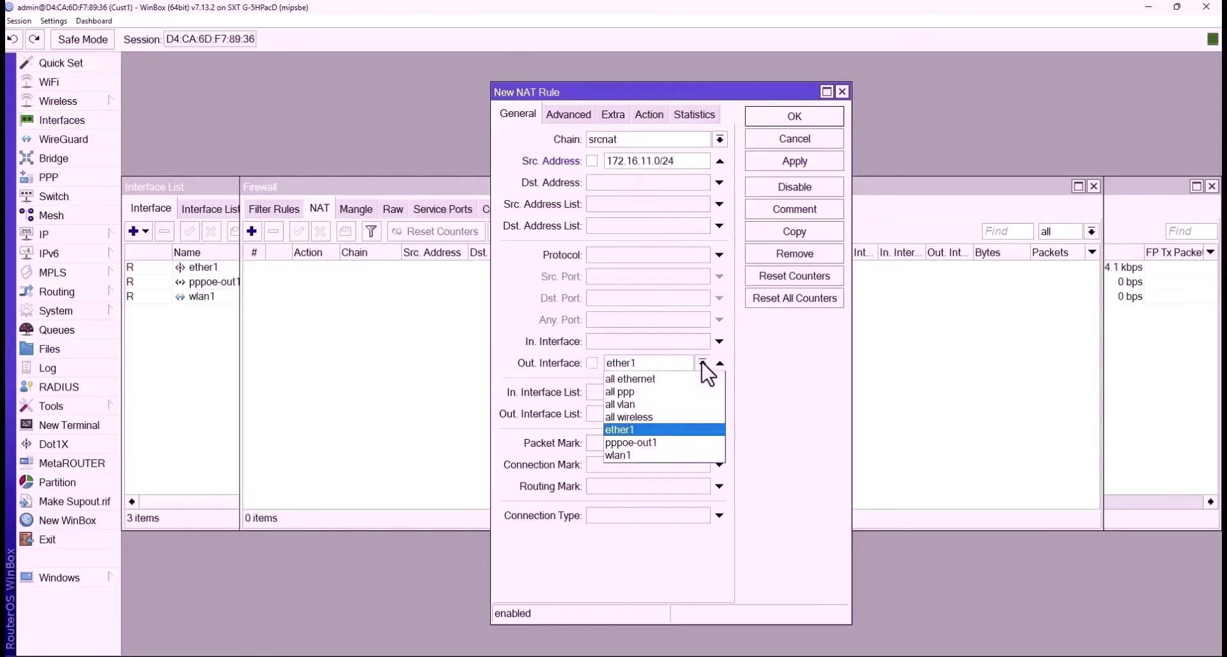
left_click(653, 442)
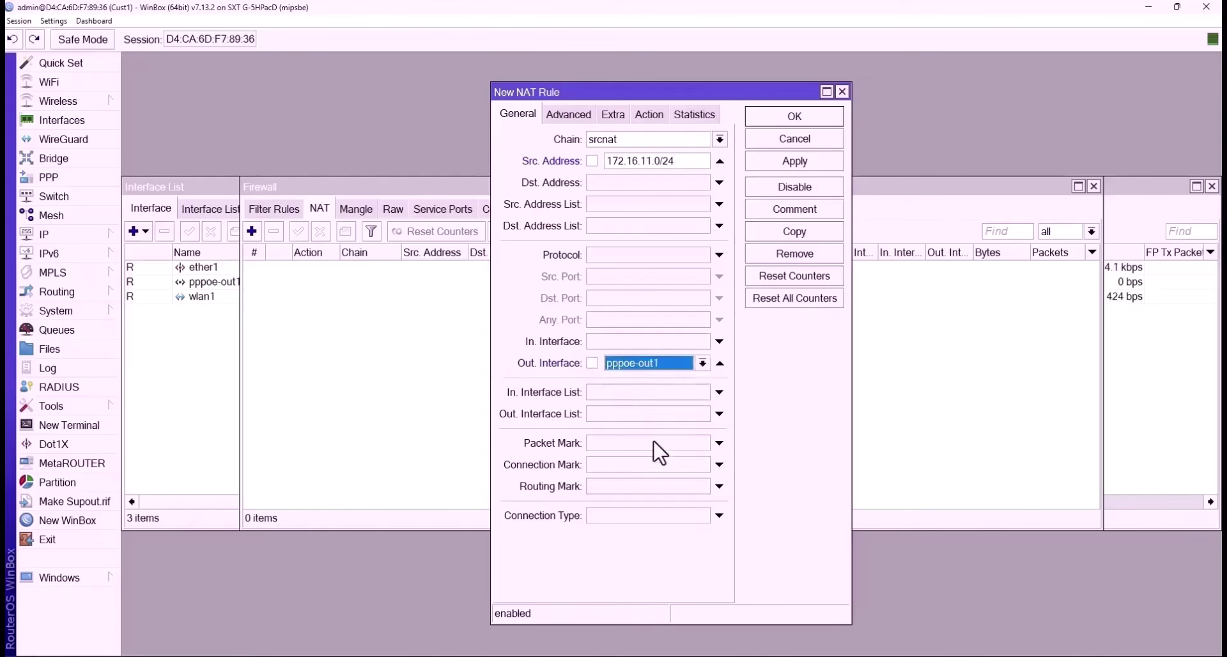
- Set the NAT rule's action to masquerade, save it, and close Firewall
left_click(650, 115)
left_click(604, 140)
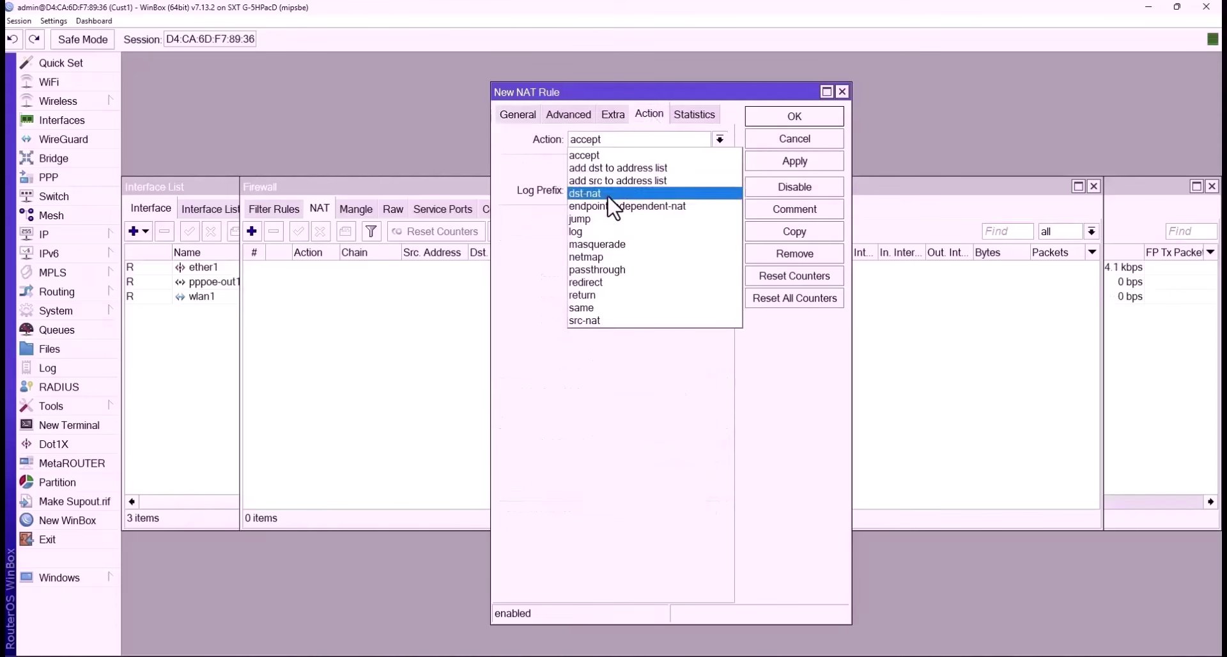
left_click(620, 254)
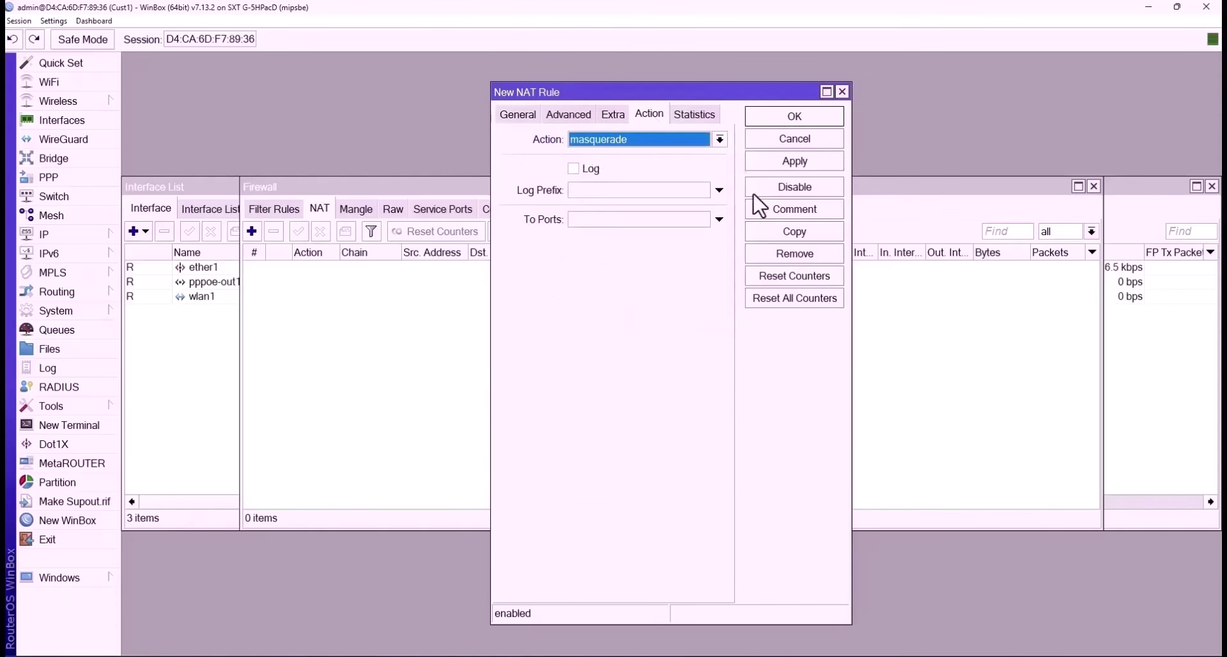
left_click(796, 163)
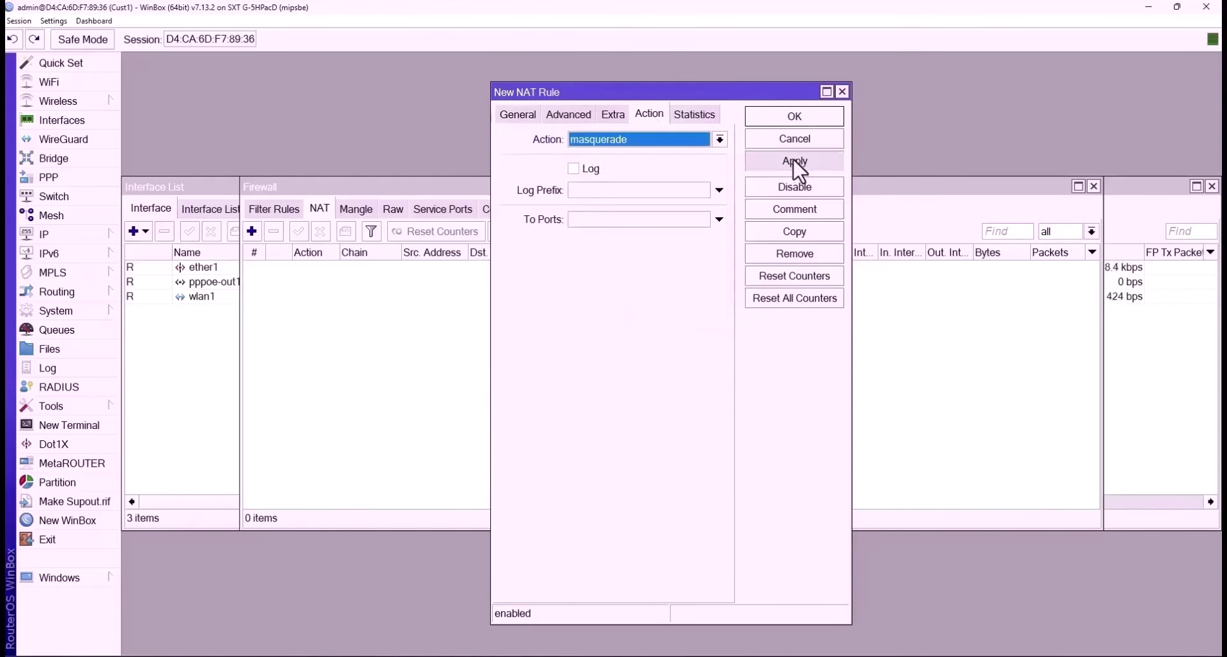
left_click(794, 116)
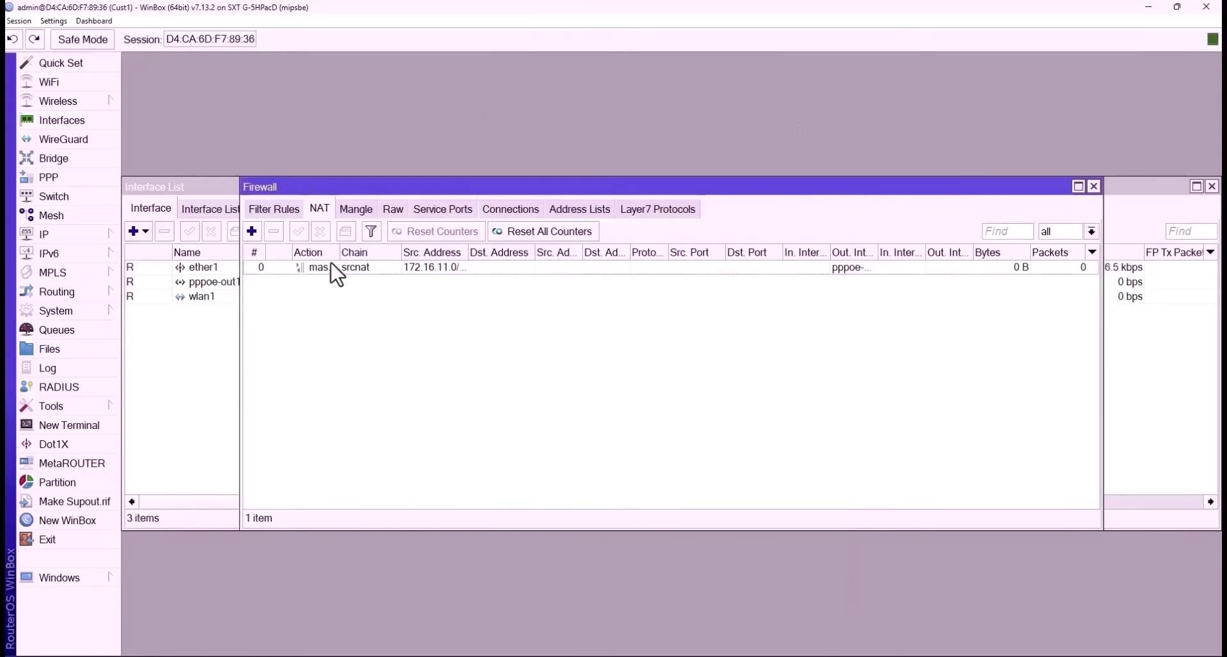
left_click(1094, 187)
- Ping 8.8.8.8 from the router with the Ping tool
left_click(63, 407)
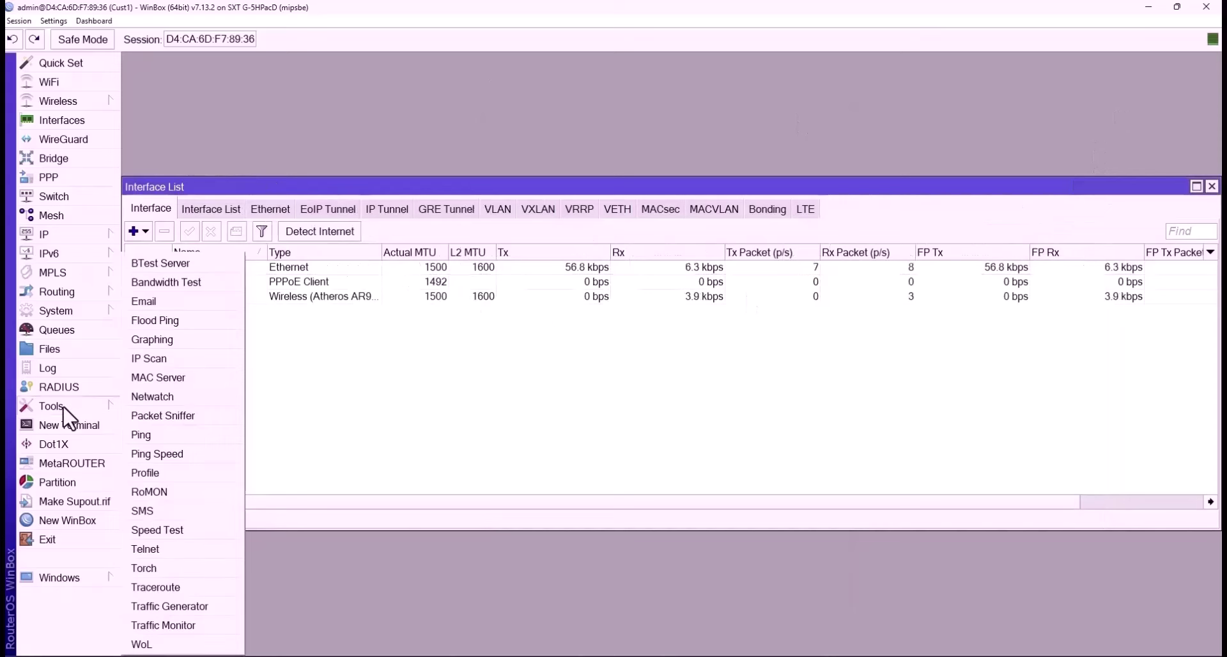
left_click(182, 436)
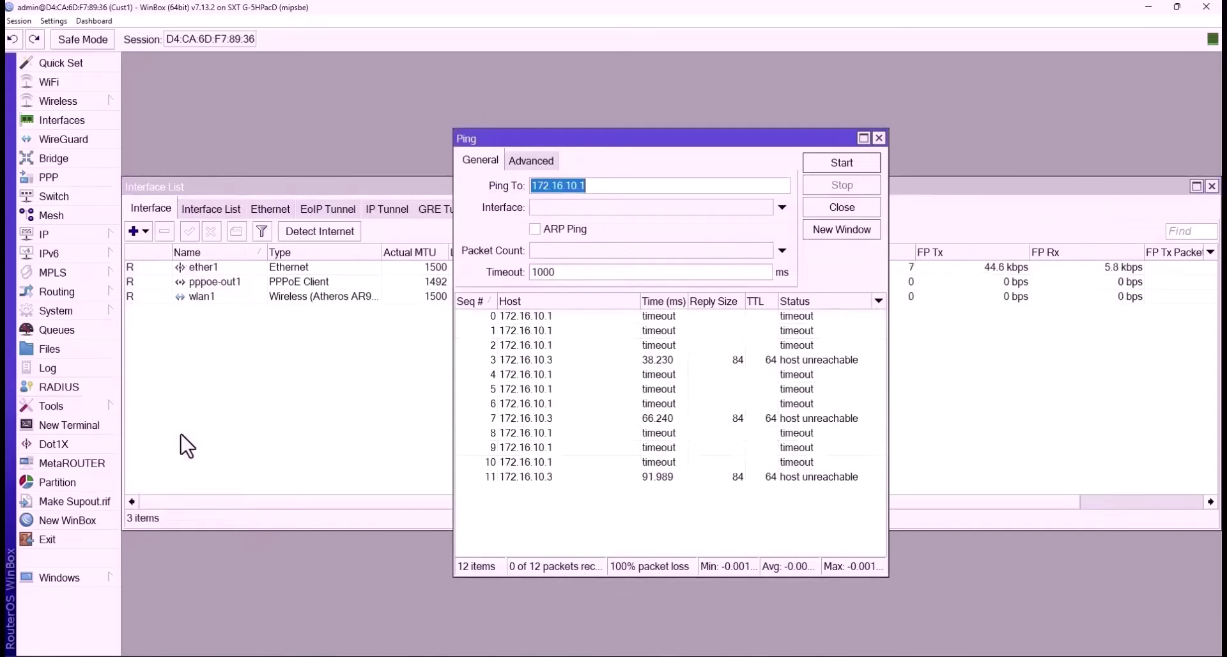
left_click_drag(604, 185, 506, 186)
type("8.8")
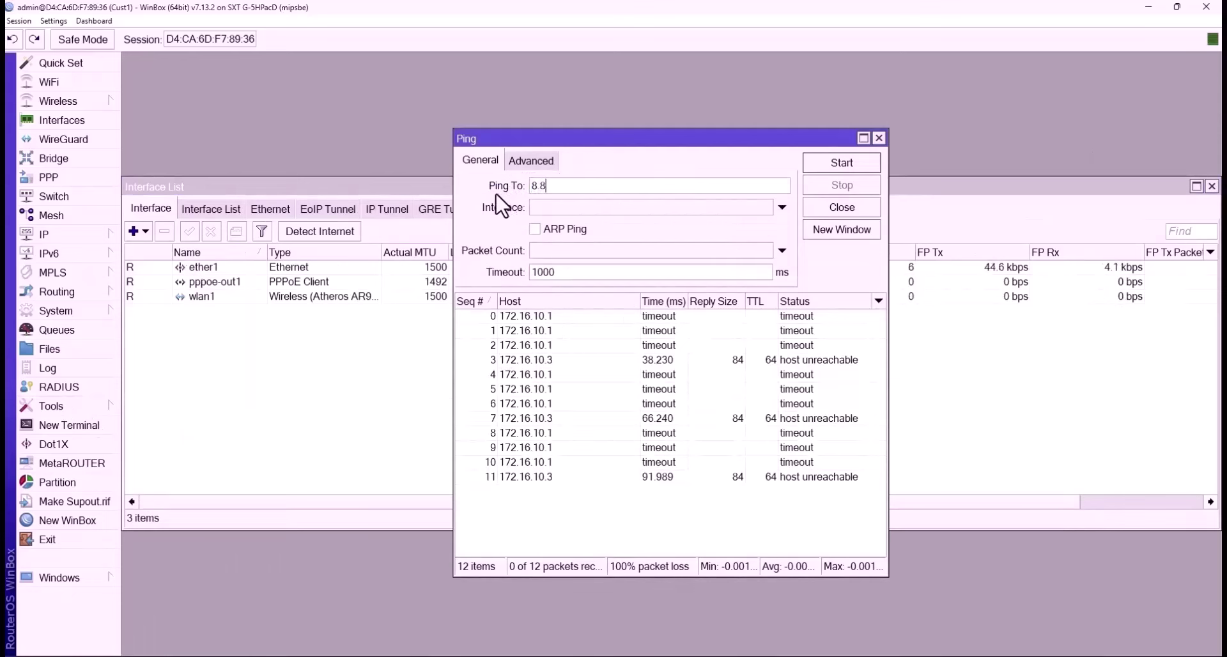
type(".8.8")
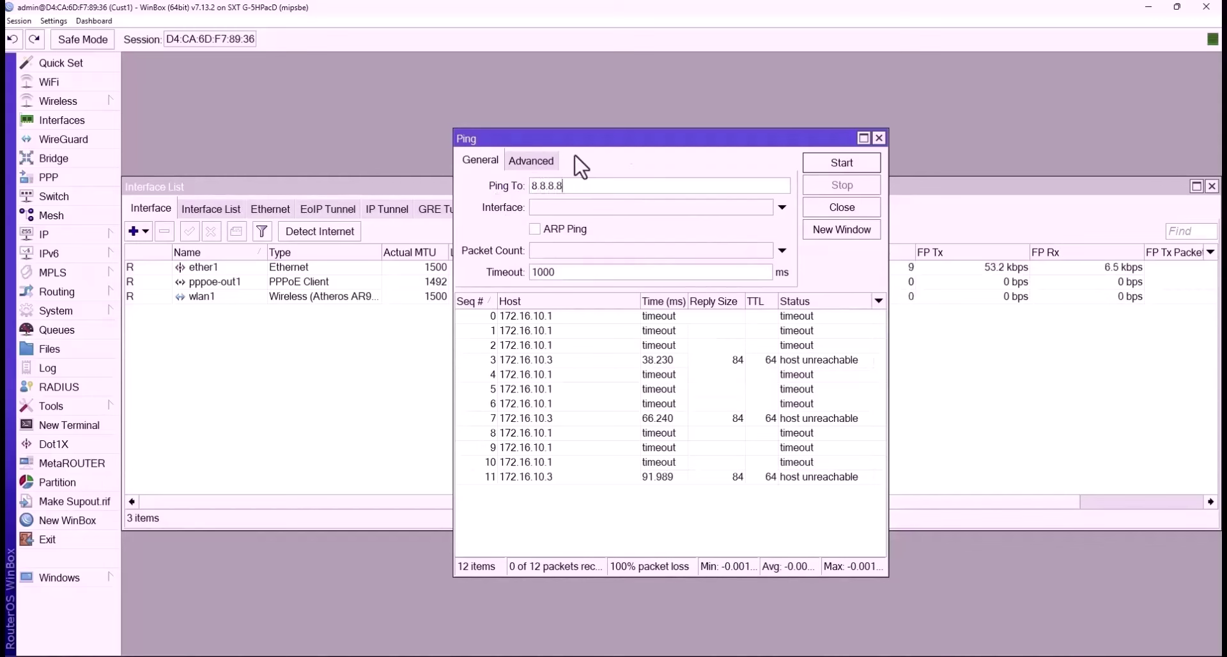
left_click(864, 164)
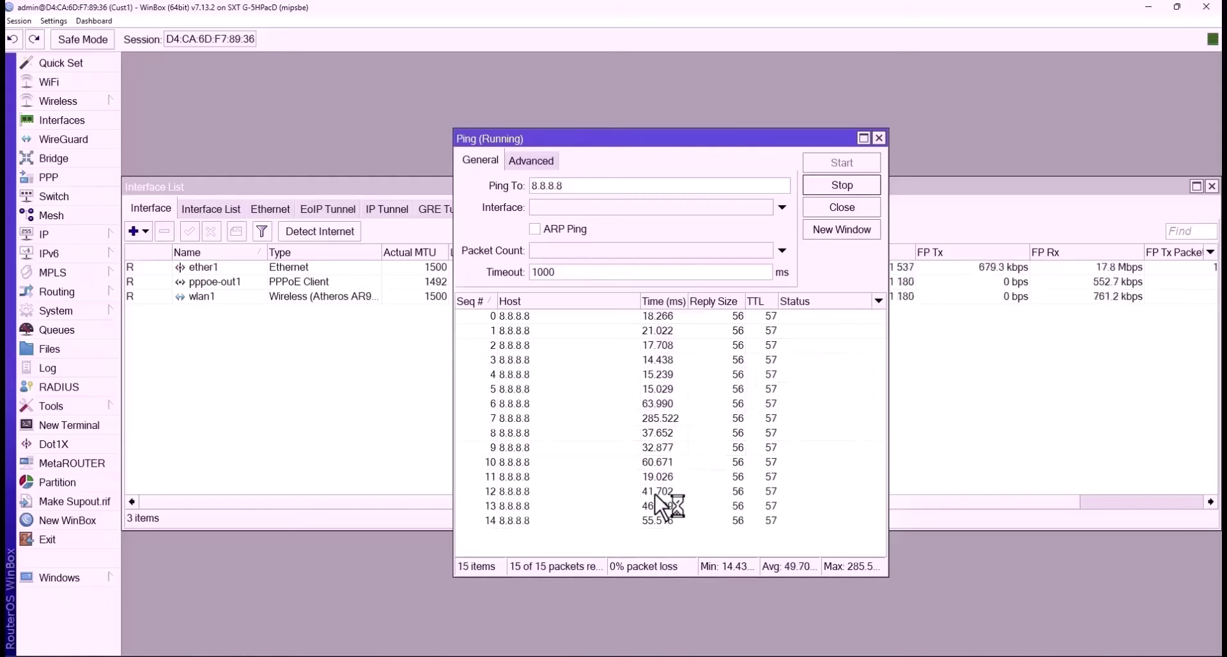
- Disable pppoe-out1 to watch the pings fail, then re-enable it
left_click_drag(707, 136, 944, 63)
left_click(222, 282)
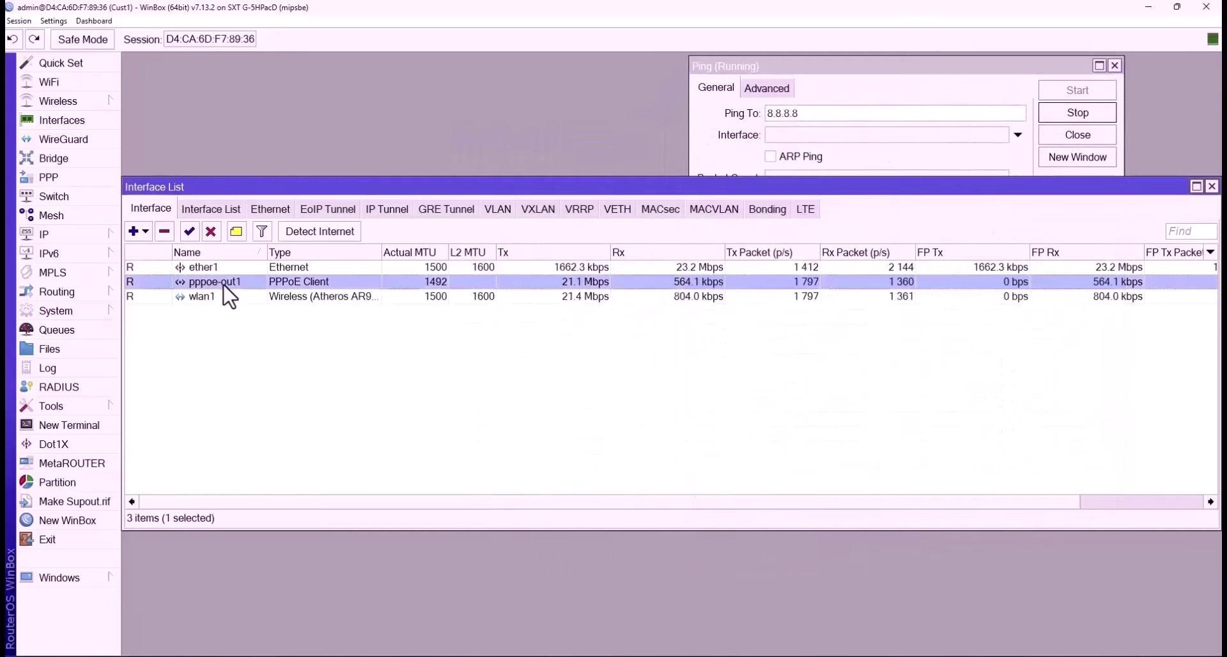
left_click(211, 232)
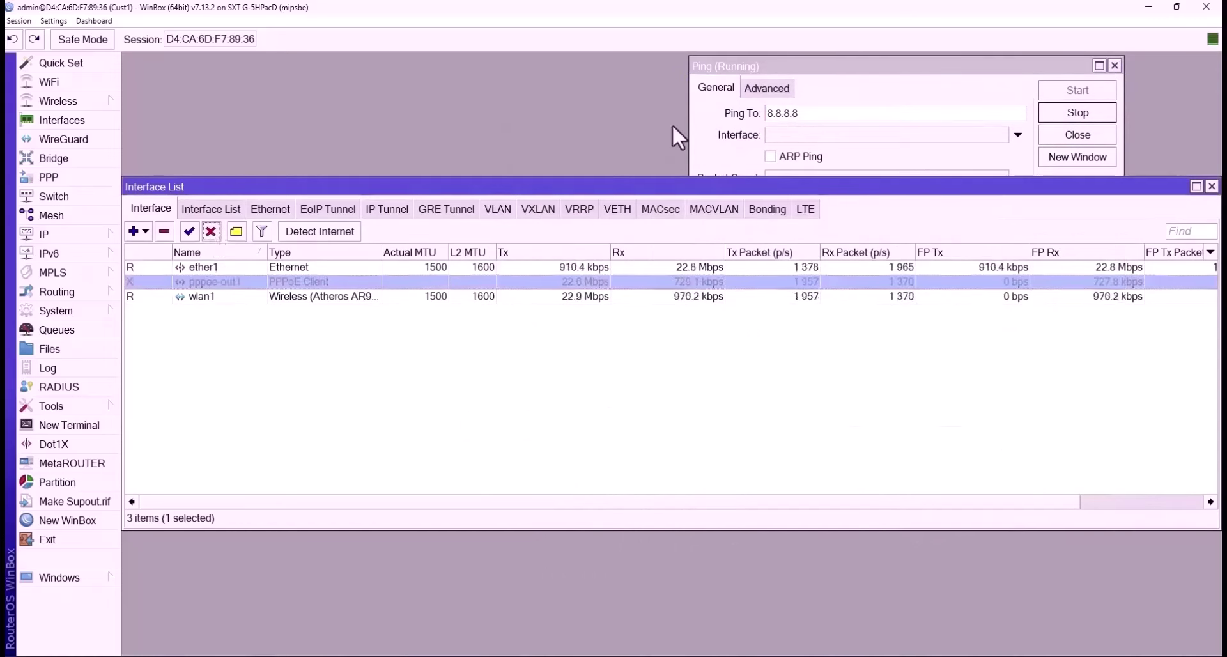
left_click(894, 62)
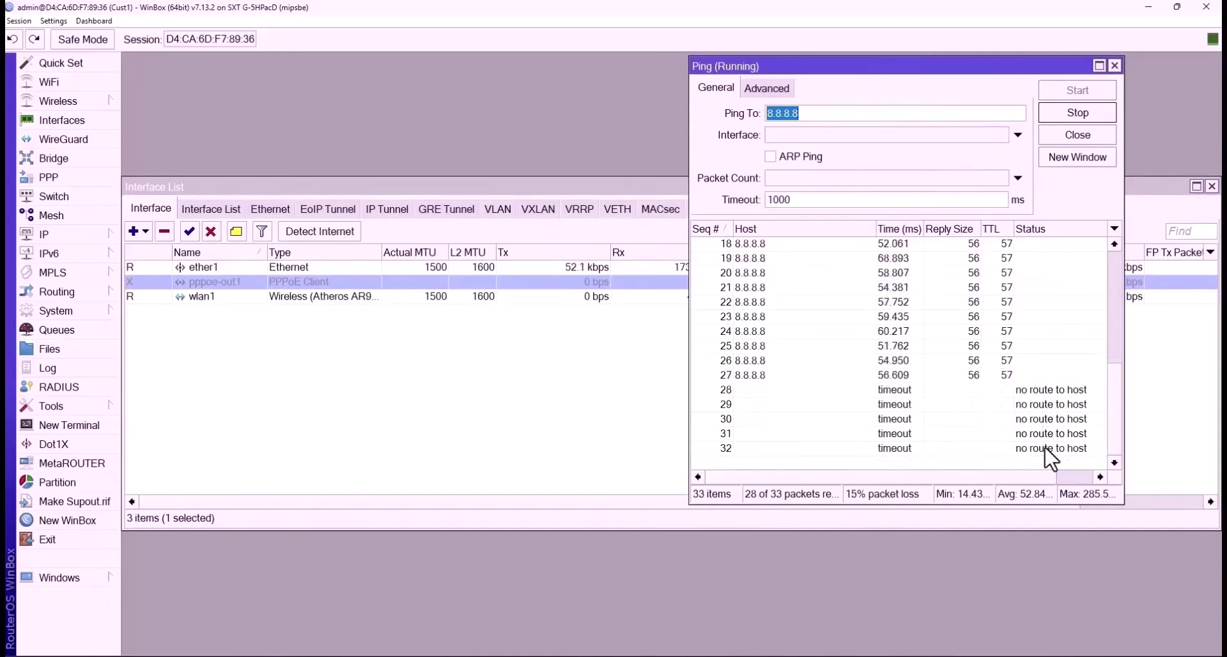
left_click(188, 234)
left_click(189, 232)
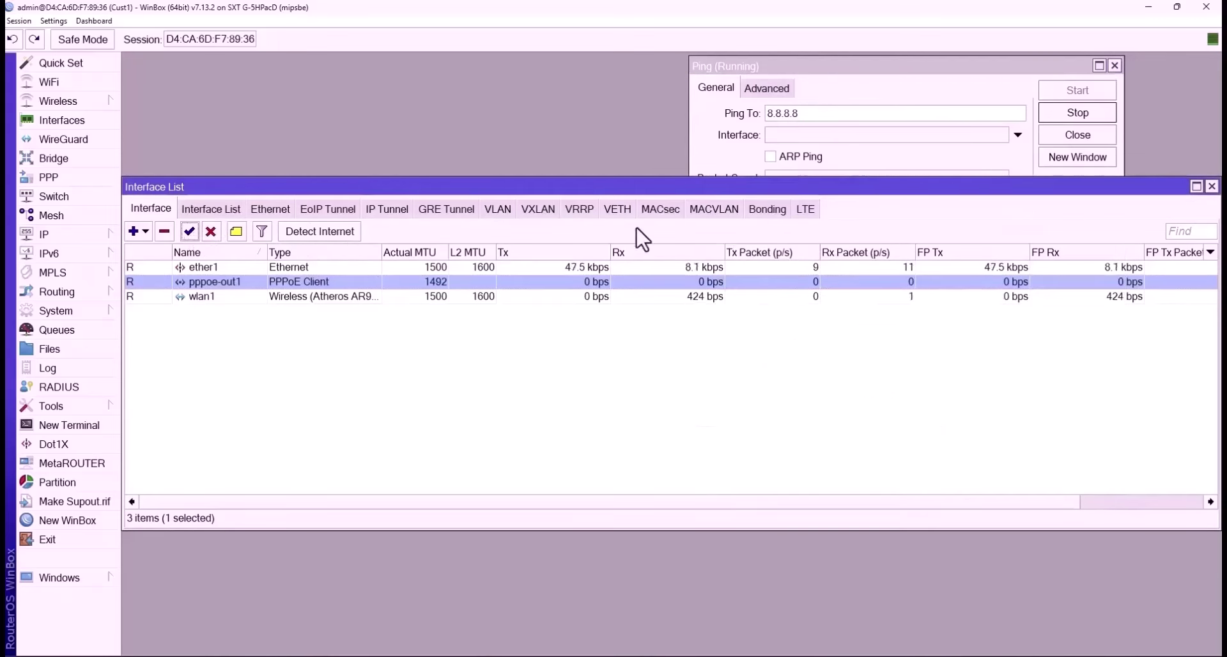
left_click(913, 69)
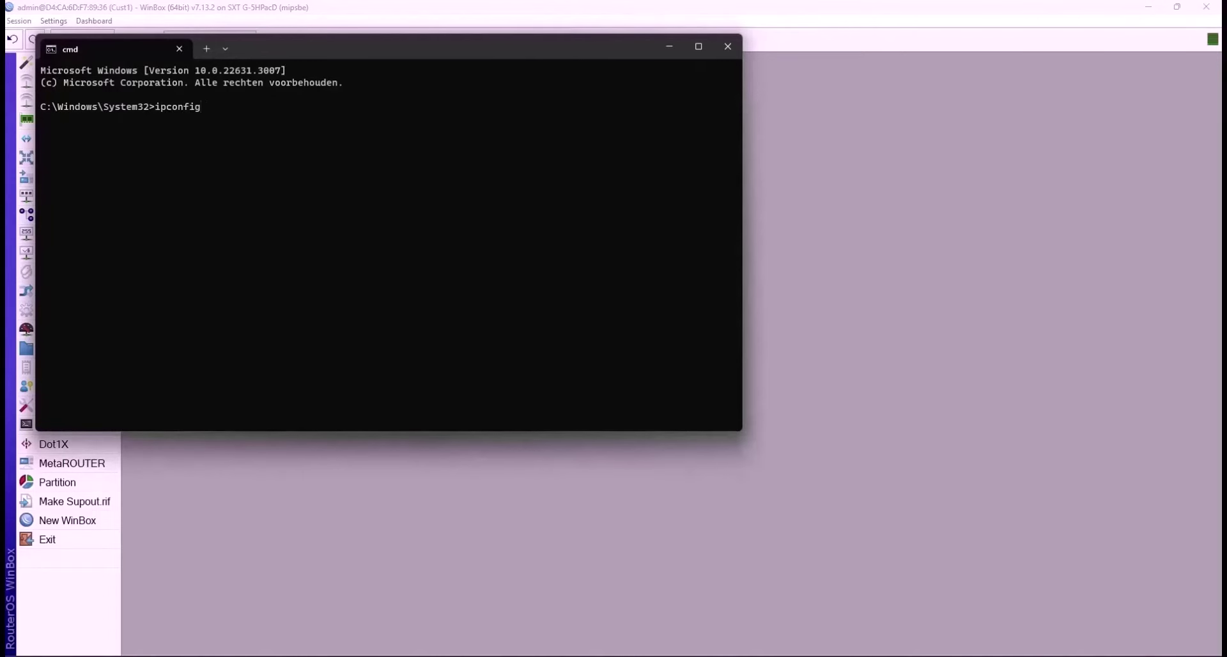
- Run ipconfig /all and confirm the PC's 172.16.11.254 DHCP address
type("l")
key("Return")
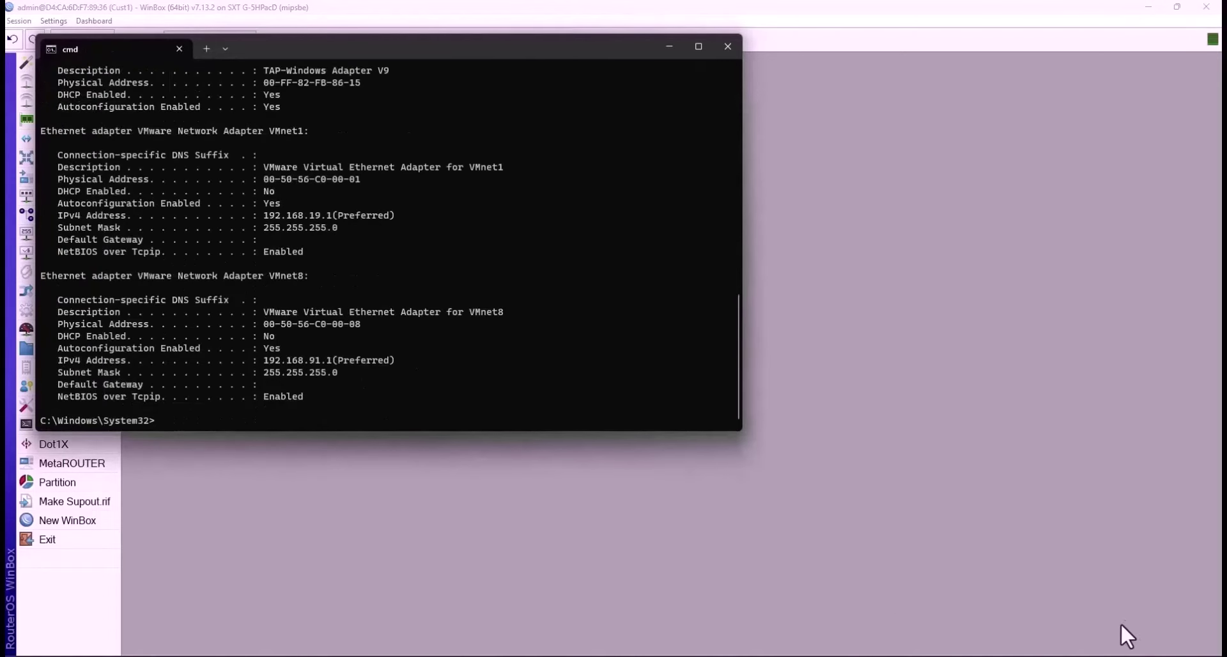
scroll(486, 211, "up", 5)
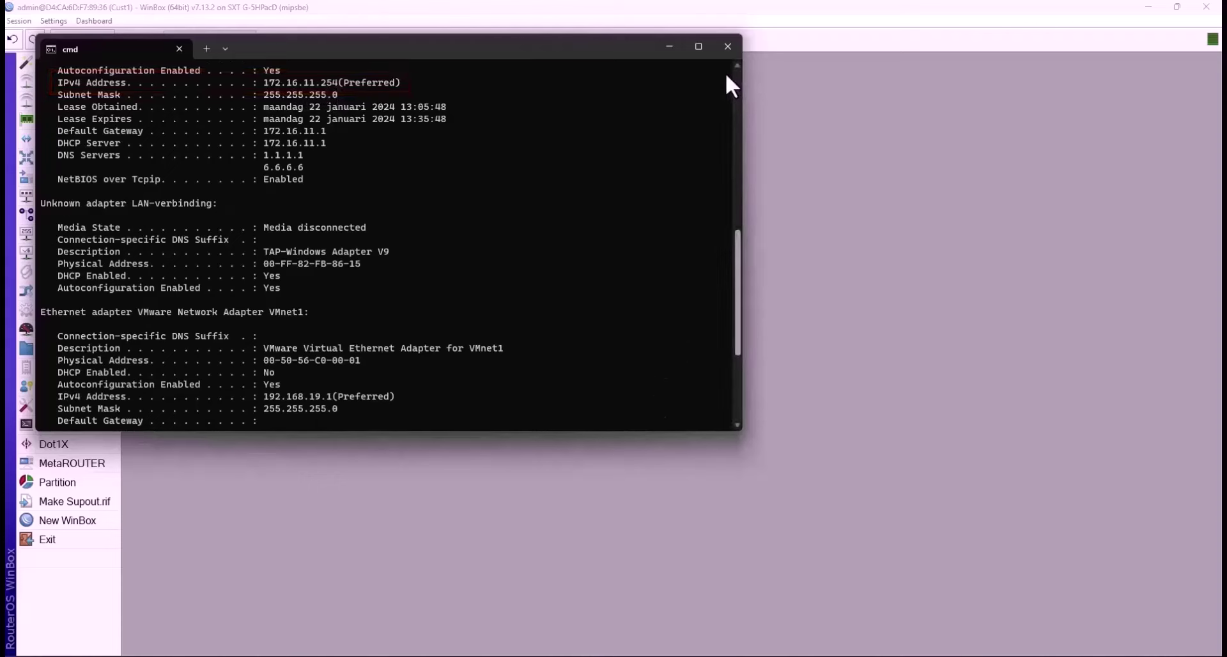
scroll(363, 363, "down", 4)
- Ping google.com and confirm all replies arrive with 0% loss
type("ping google")
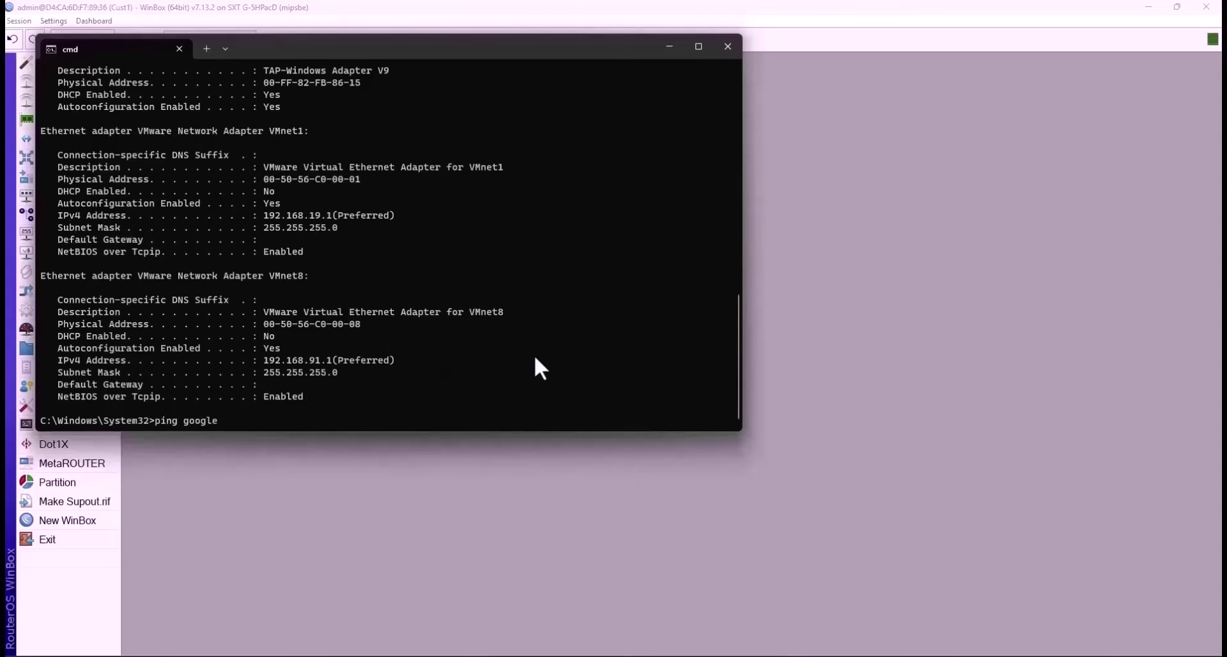
type(".com")
key("Return")
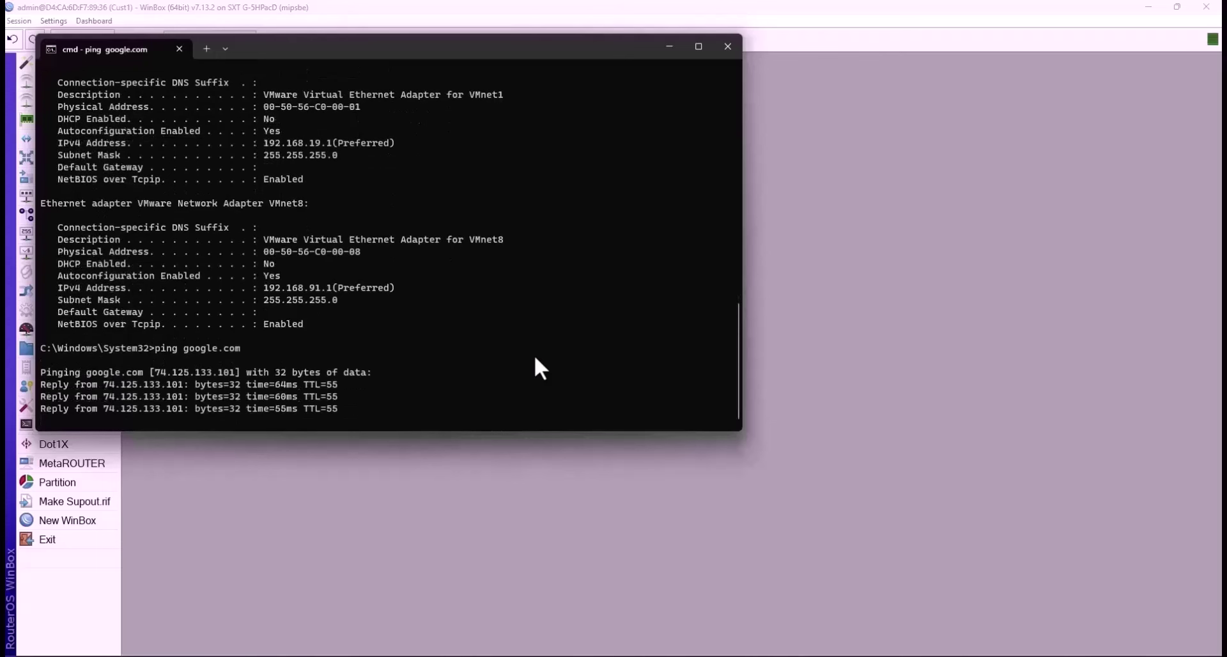
key("Return")
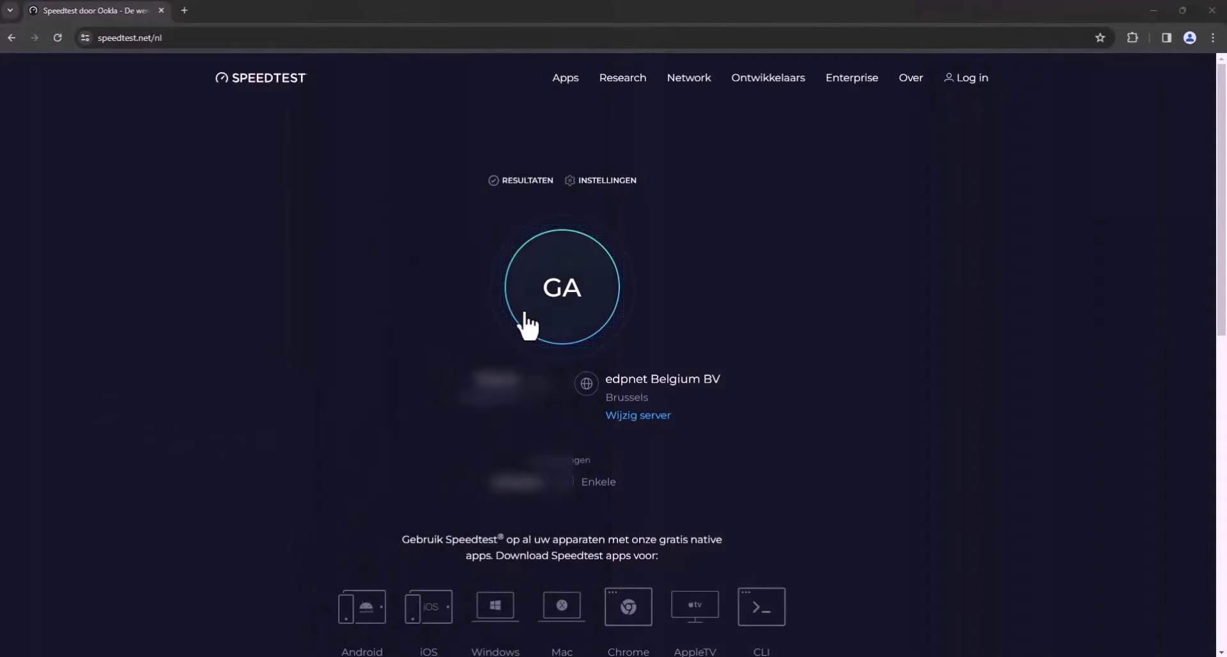
- Run the Speedtest against the edpnet Brussels server, getting 63.80 Mbps down, 13.09 Mbps up, 14 ms ping
left_click(562, 300)
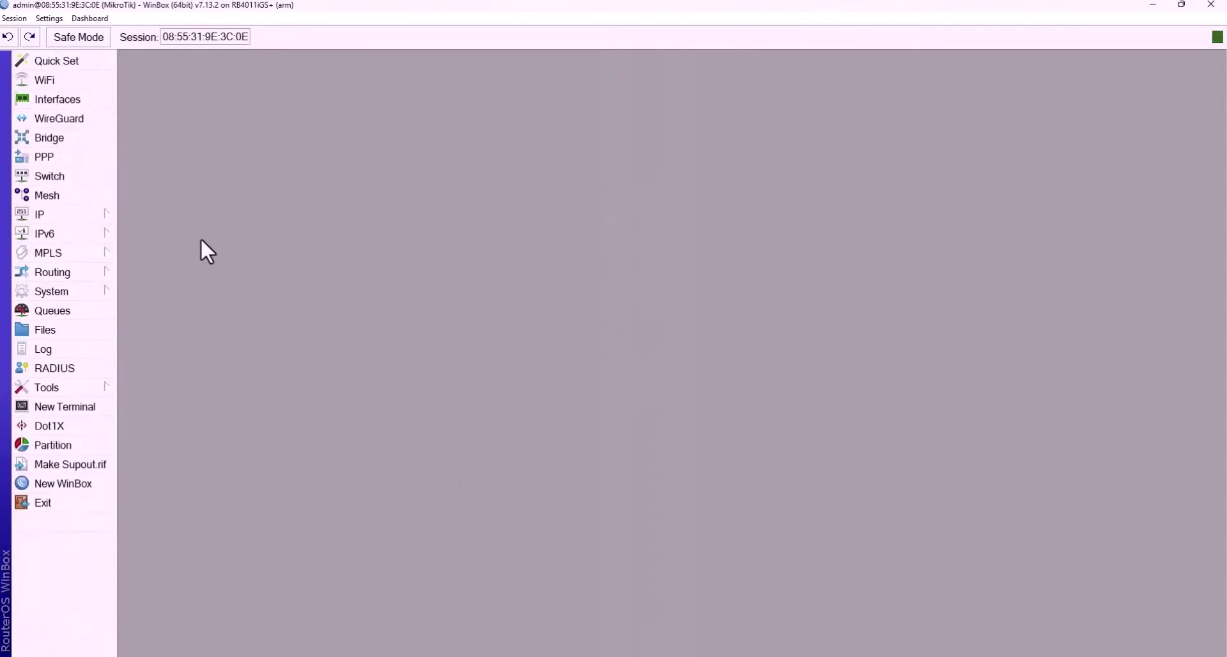
- Delete the defconf fasttrack connection rule from the IP Firewall filter rules
left_click(77, 216)
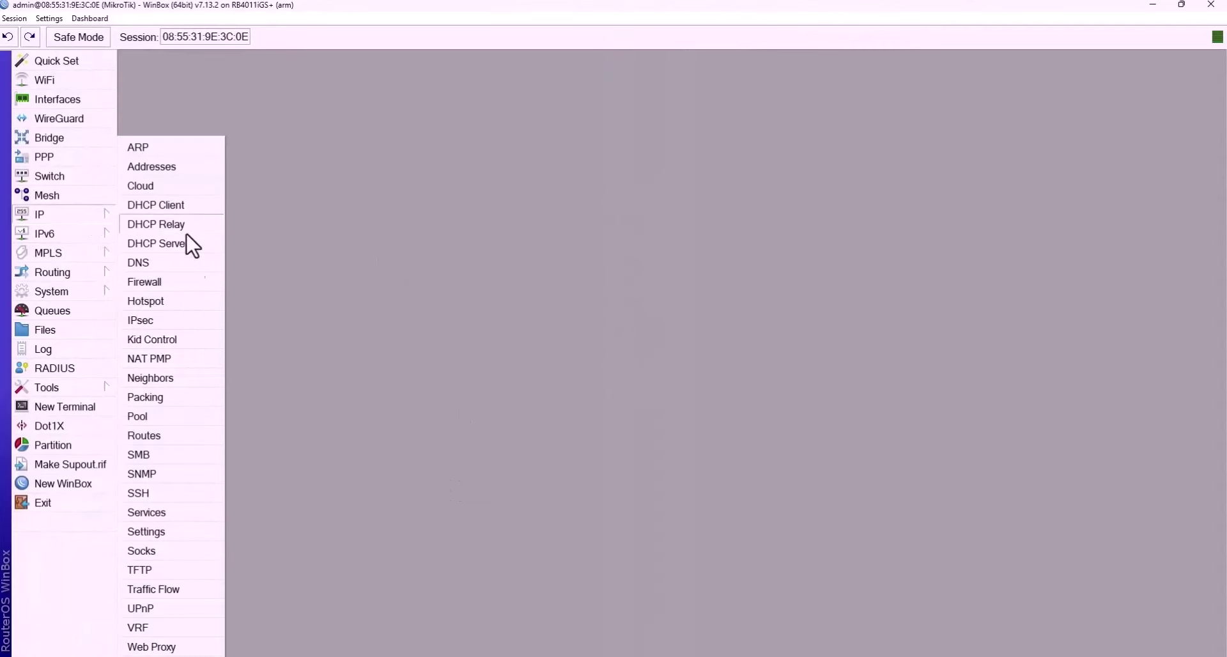
left_click(179, 285)
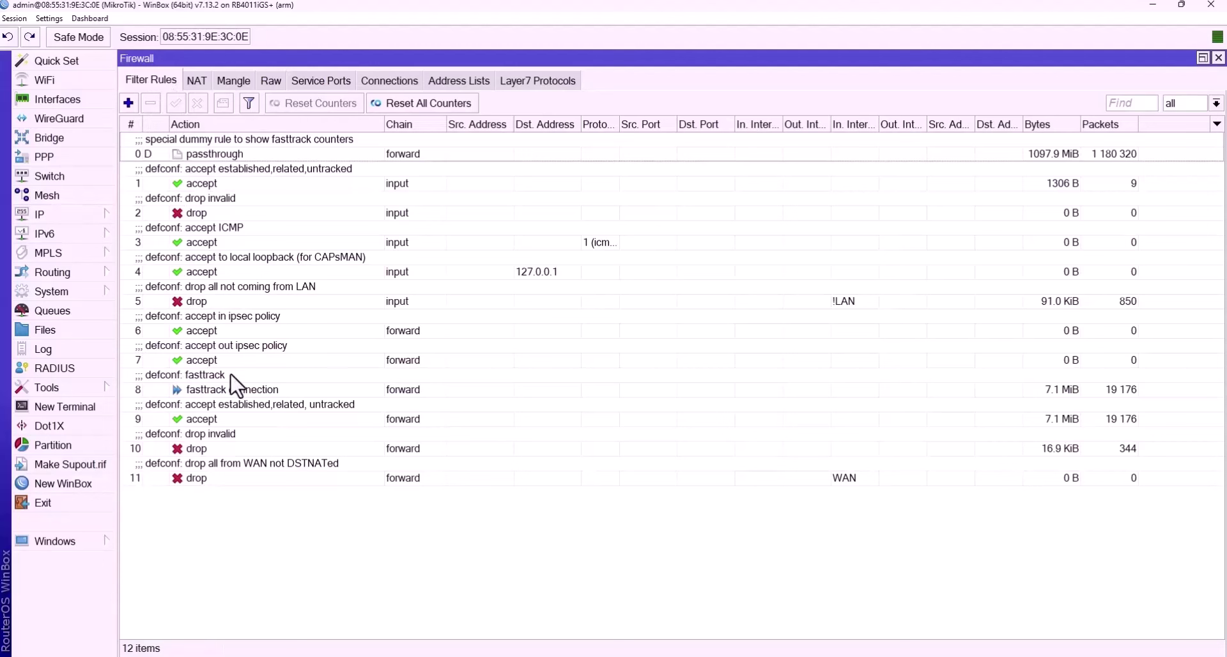
mouse_move(128, 363)
left_mouse_down()
mouse_move(224, 406)
mouse_move(263, 362)
left_mouse_up()
left_click(205, 380)
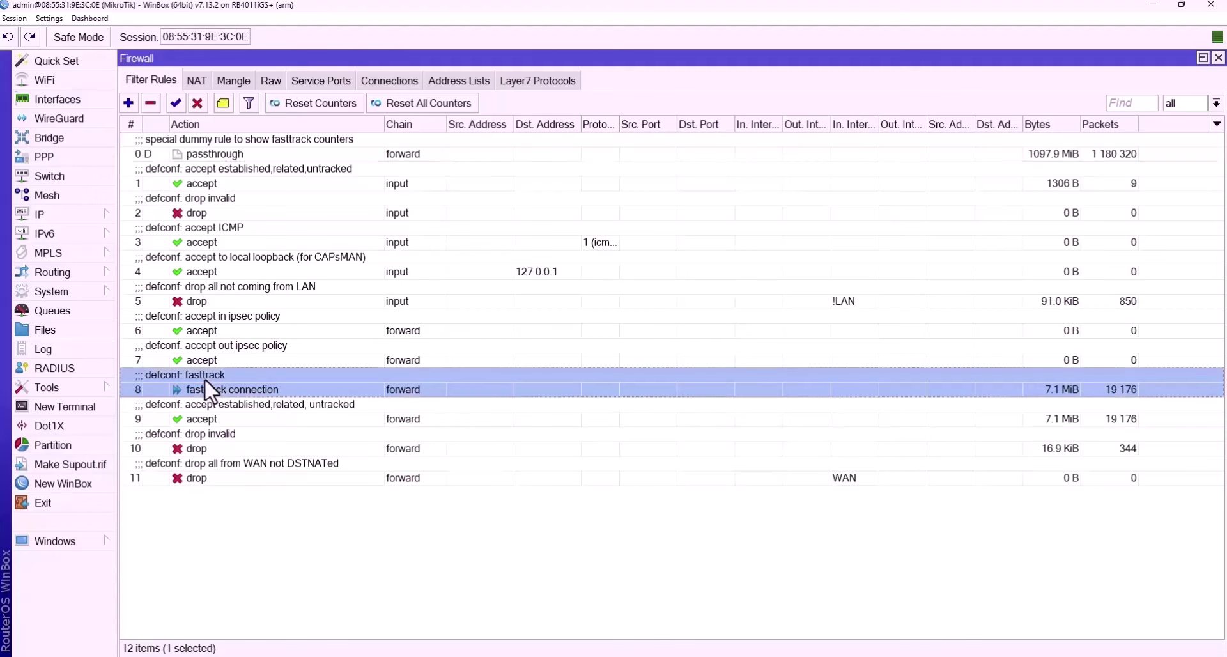
left_click(151, 103)
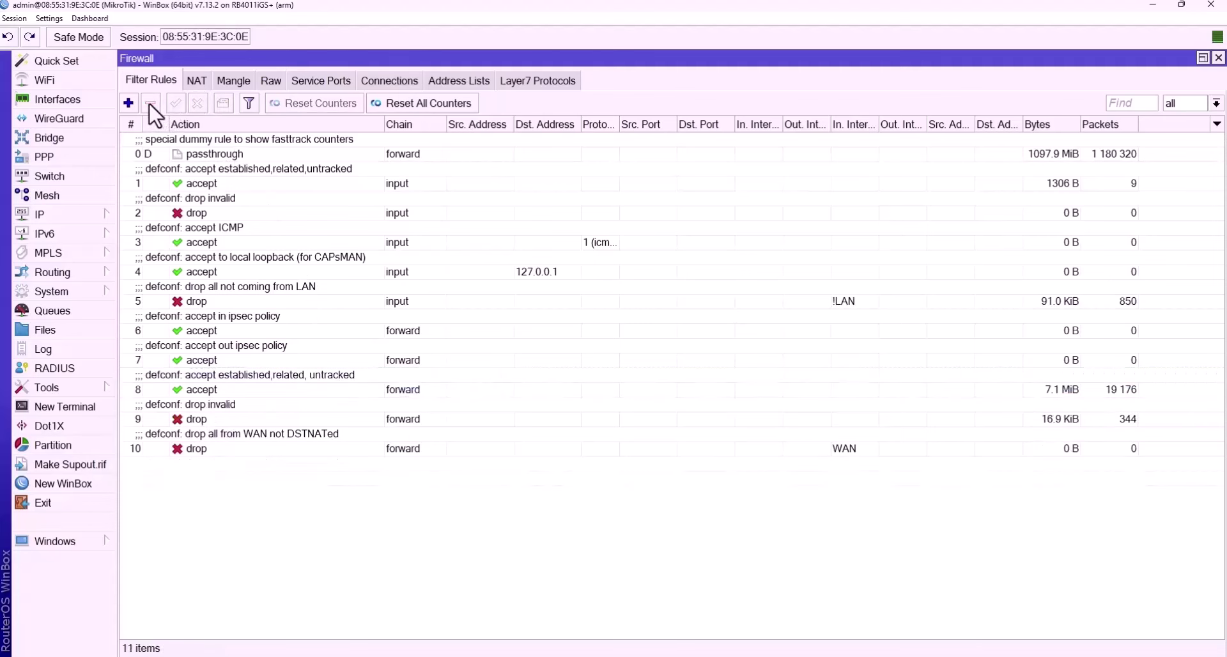
- Reboot the router from System > Reboot and confirm
left_click(89, 293)
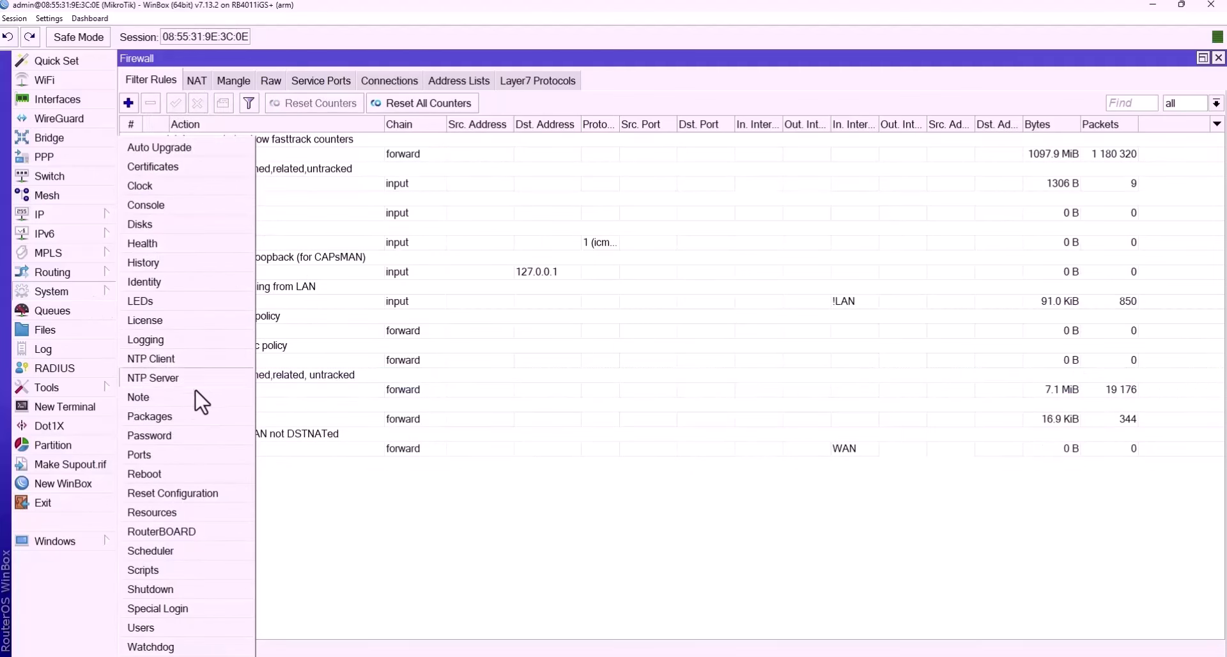
left_click(182, 474)
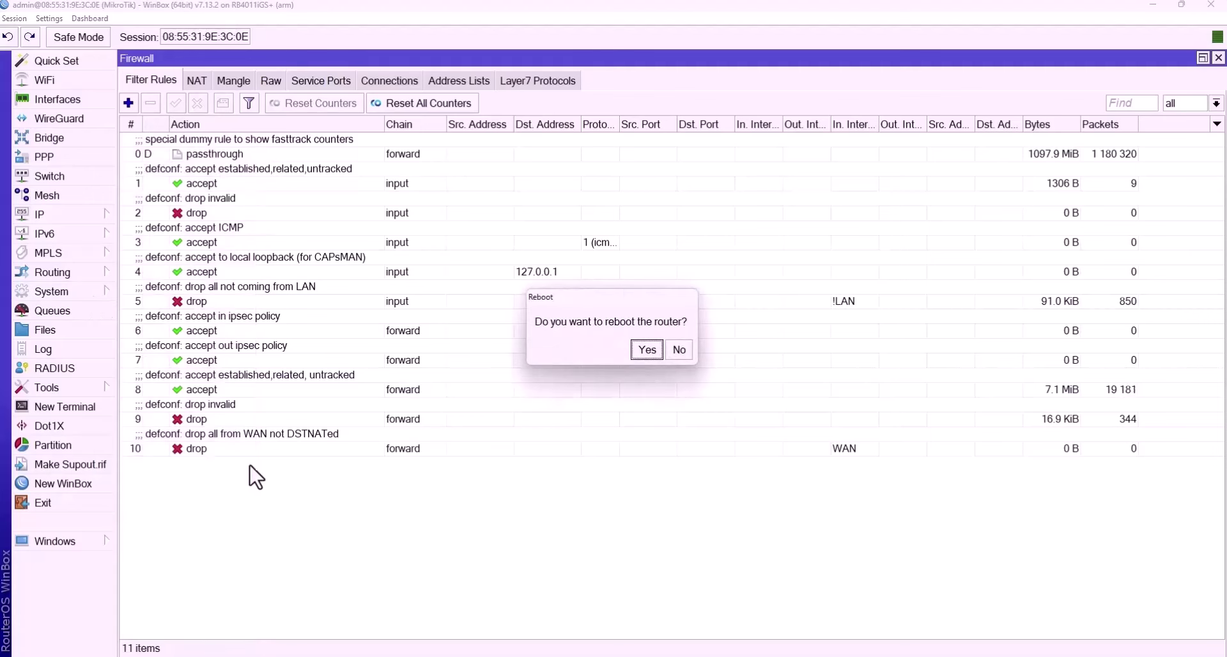
left_click(647, 349)
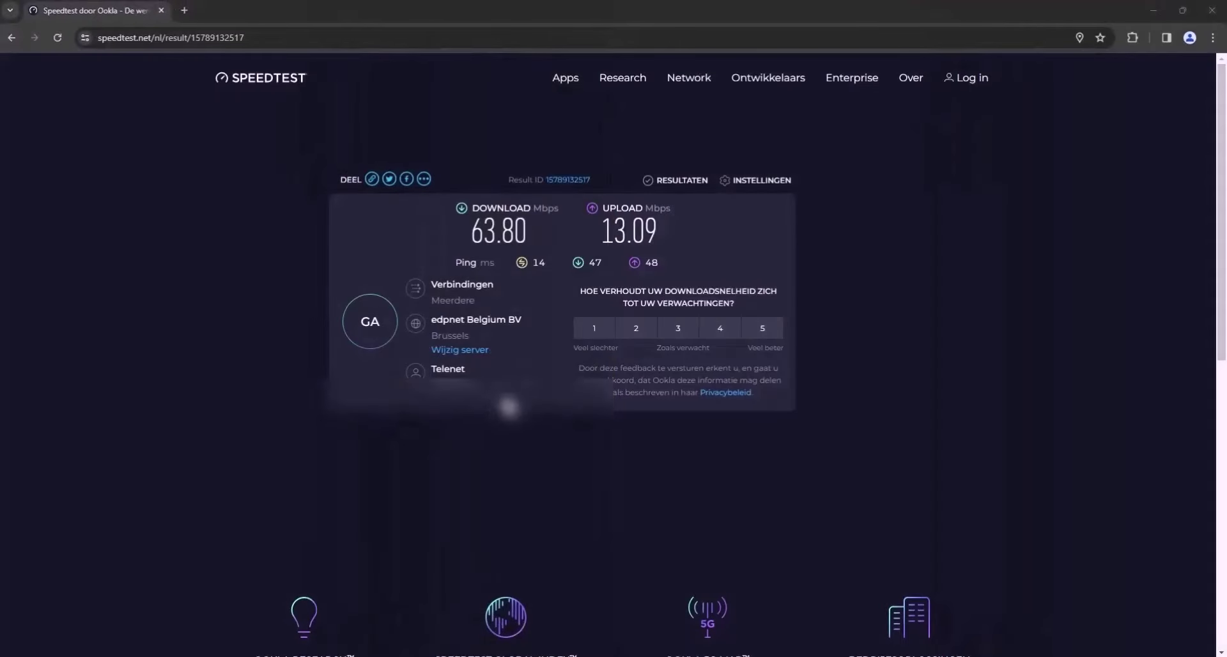
- Start a new Speedtest run from the 63.80/13.09 Mbps results page
left_click(369, 326)
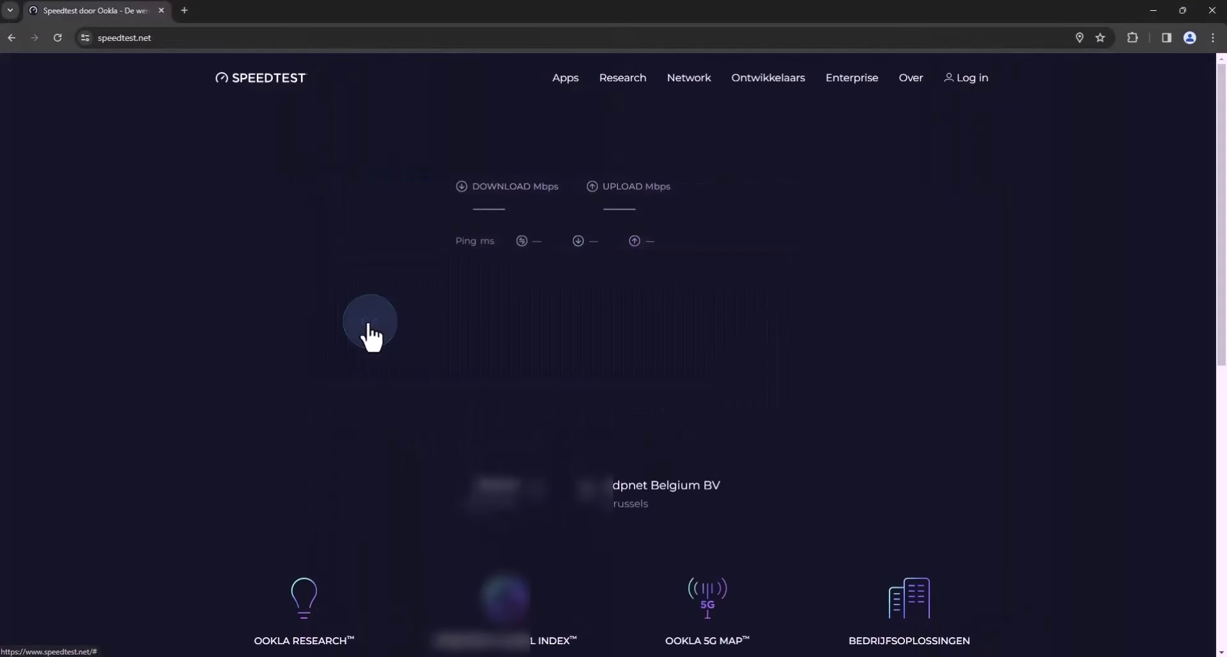
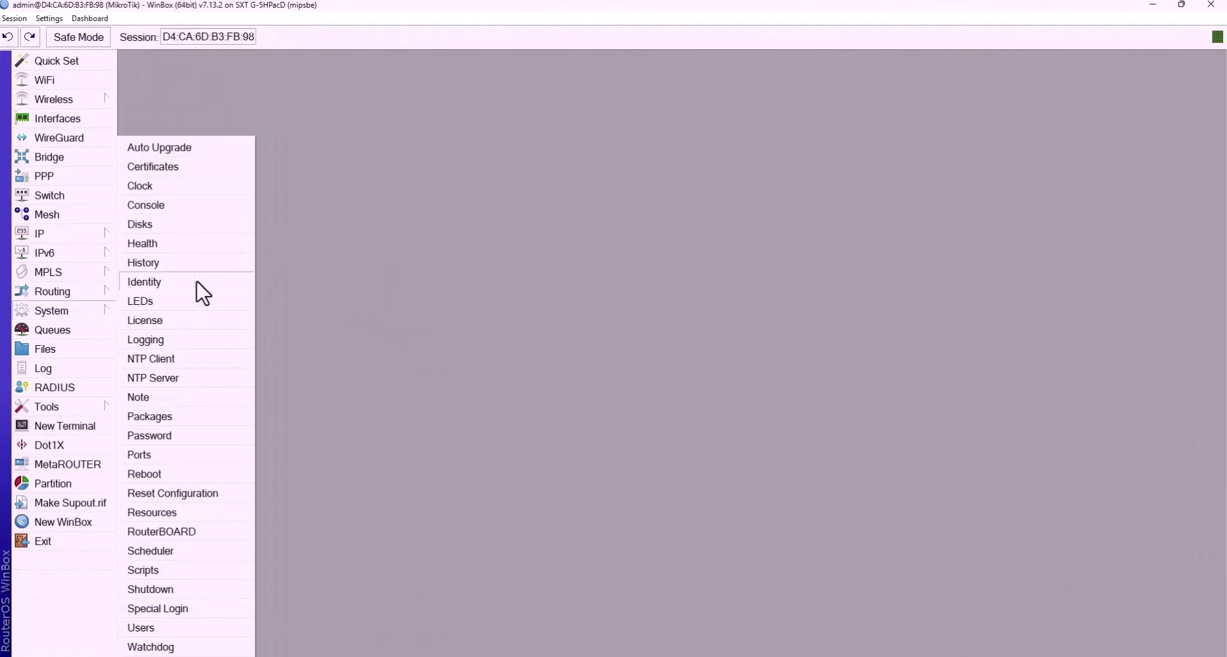
- Rename the router identity to Cust2
left_click(197, 282)
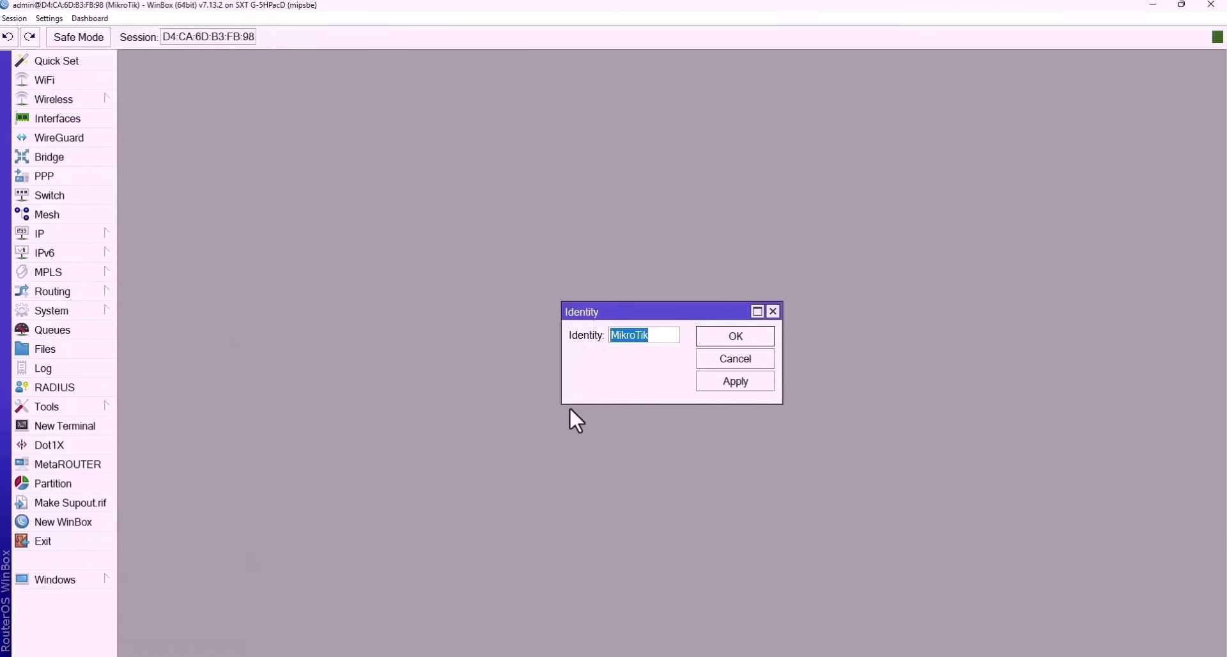
type("Cust2")
left_click(724, 338)
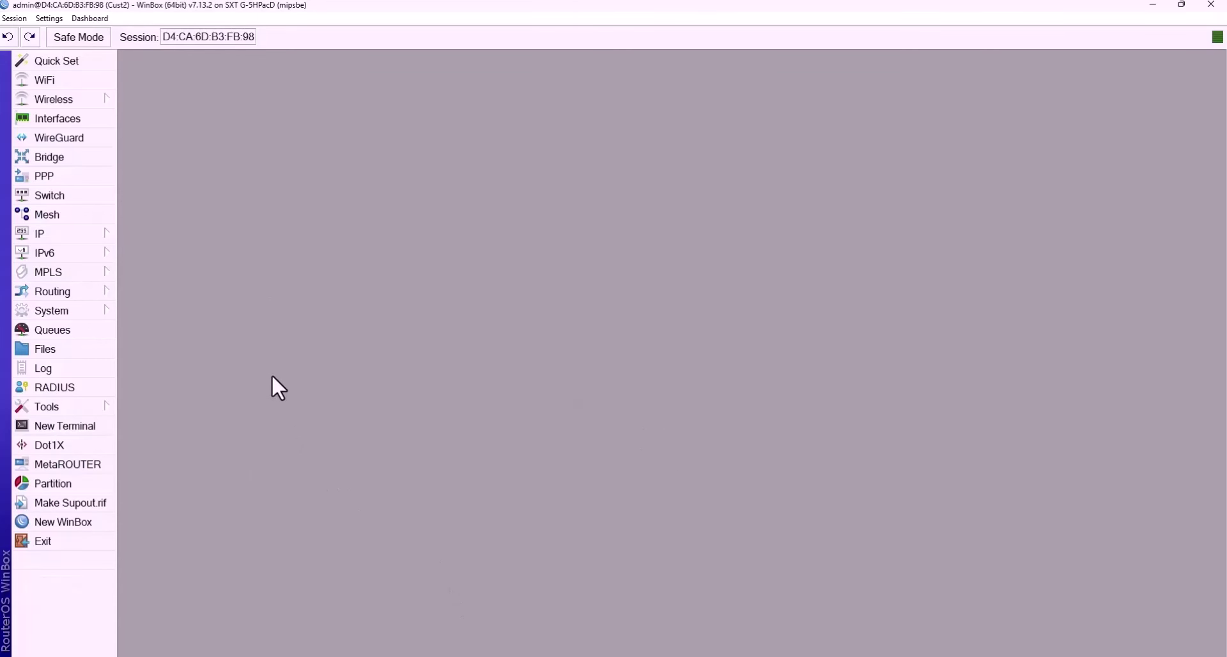
- Set wlan1's country to belgium with installation type any, apply it, and open its scanner
left_click(66, 101)
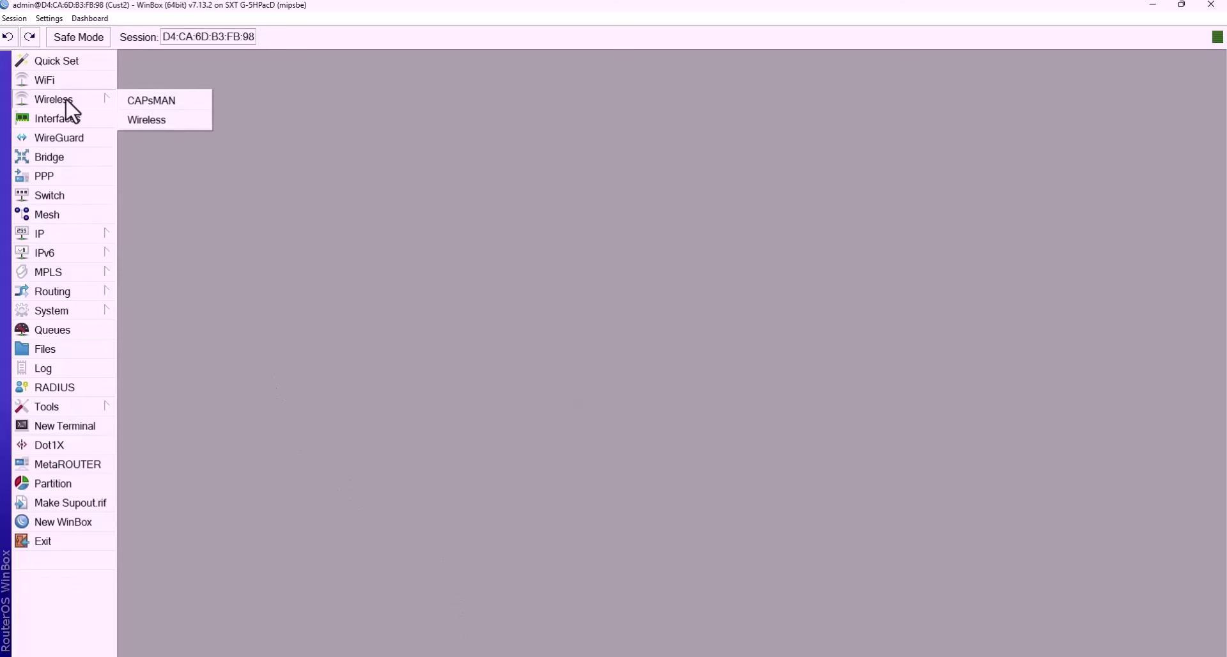
left_click(144, 120)
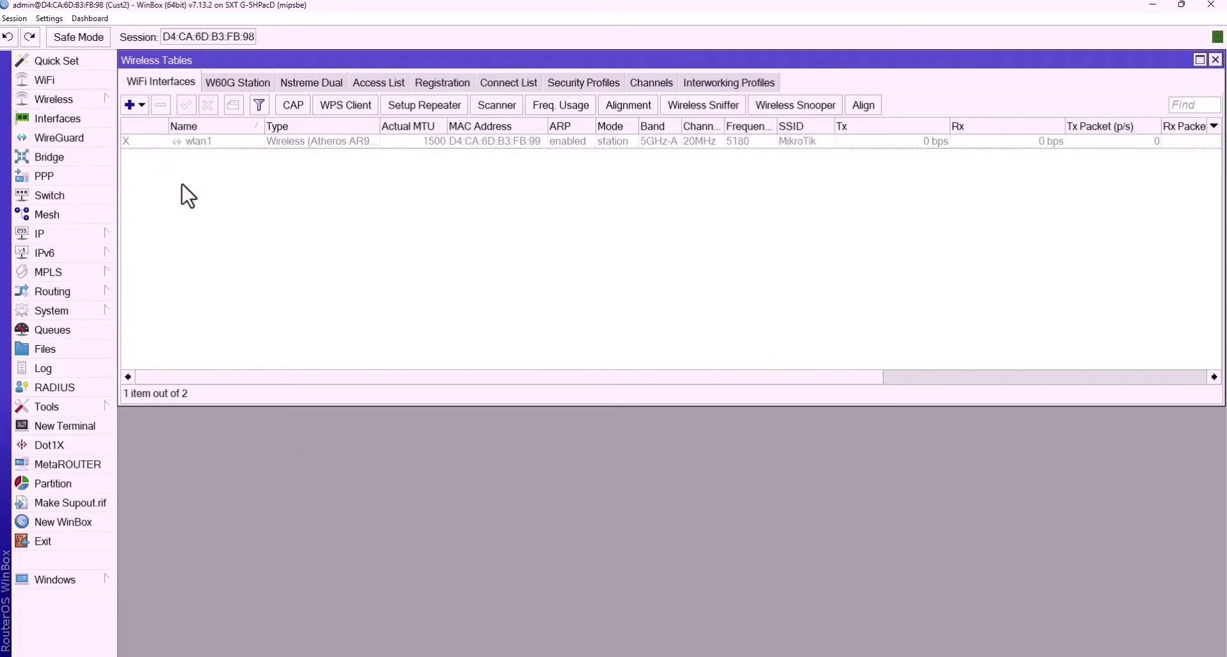
left_click(211, 142)
double_click(211, 142)
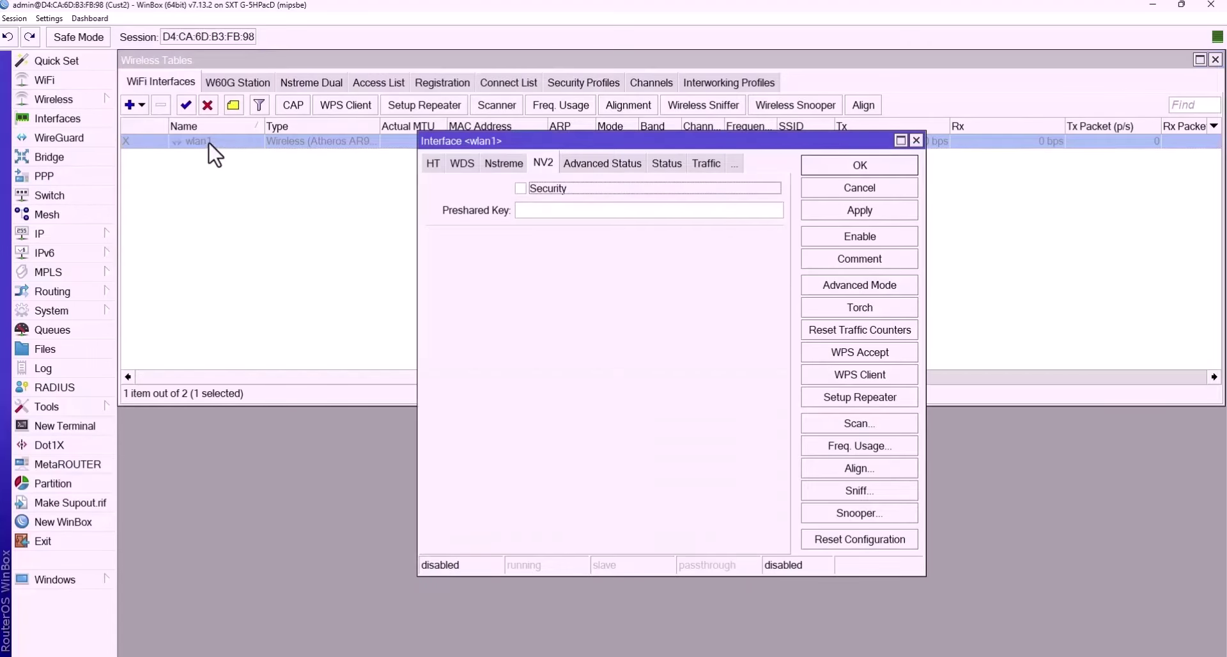
left_click(431, 164)
left_click(431, 165)
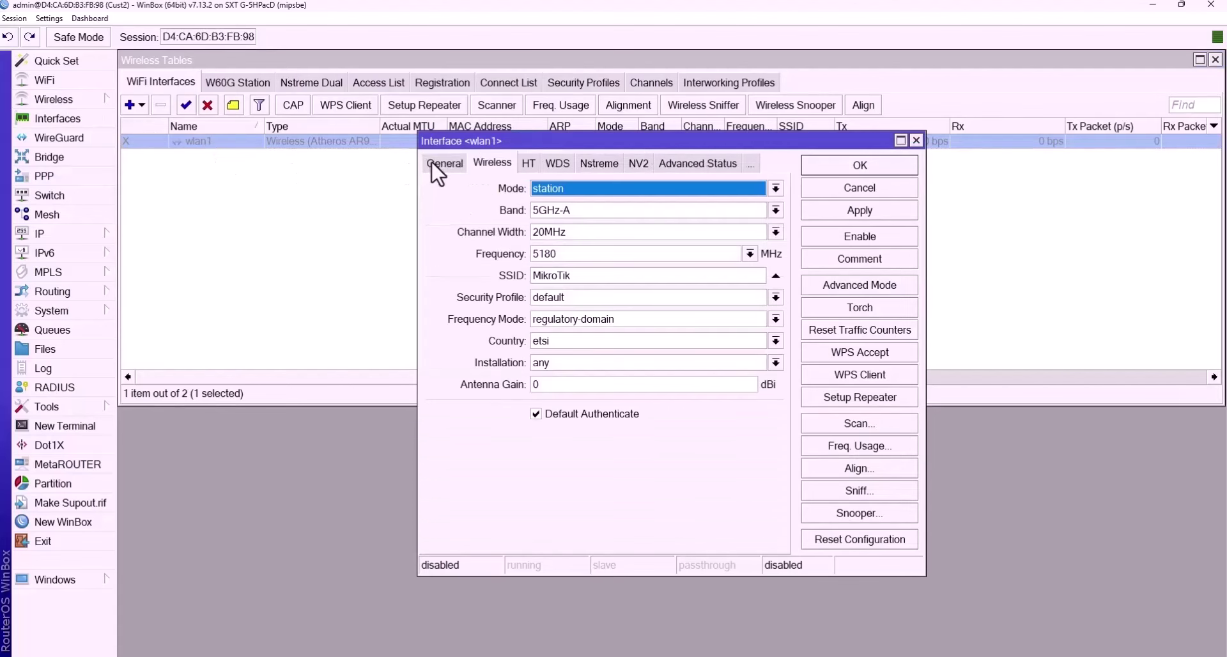
left_click(432, 167)
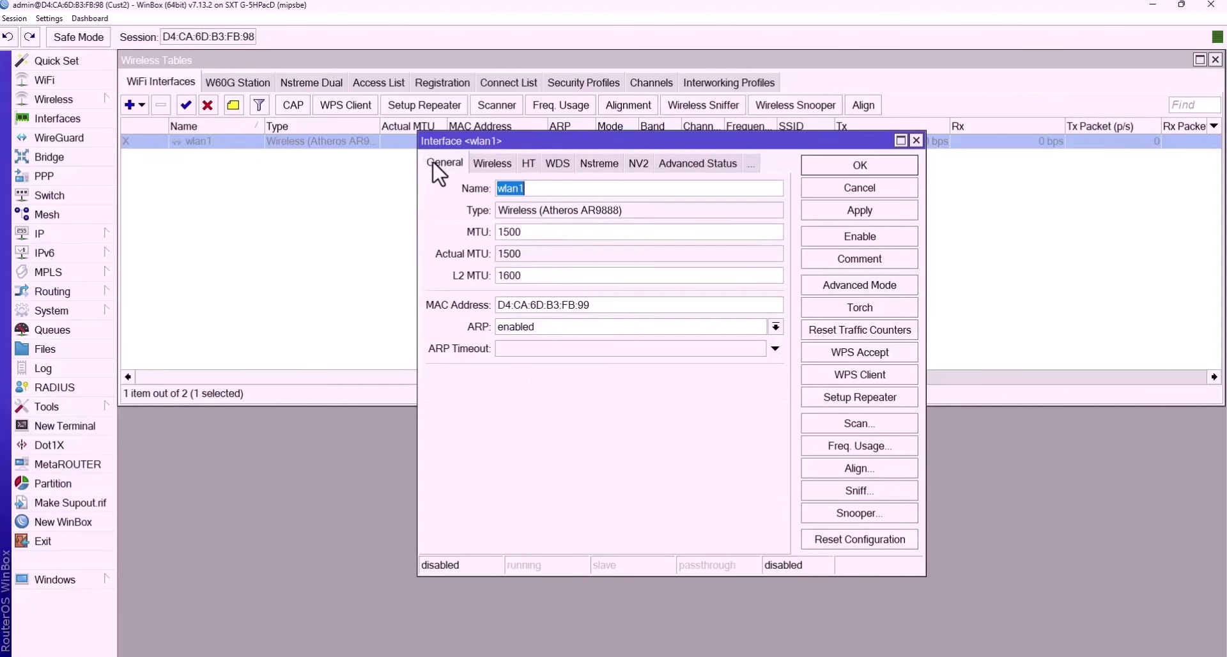
left_click(490, 164)
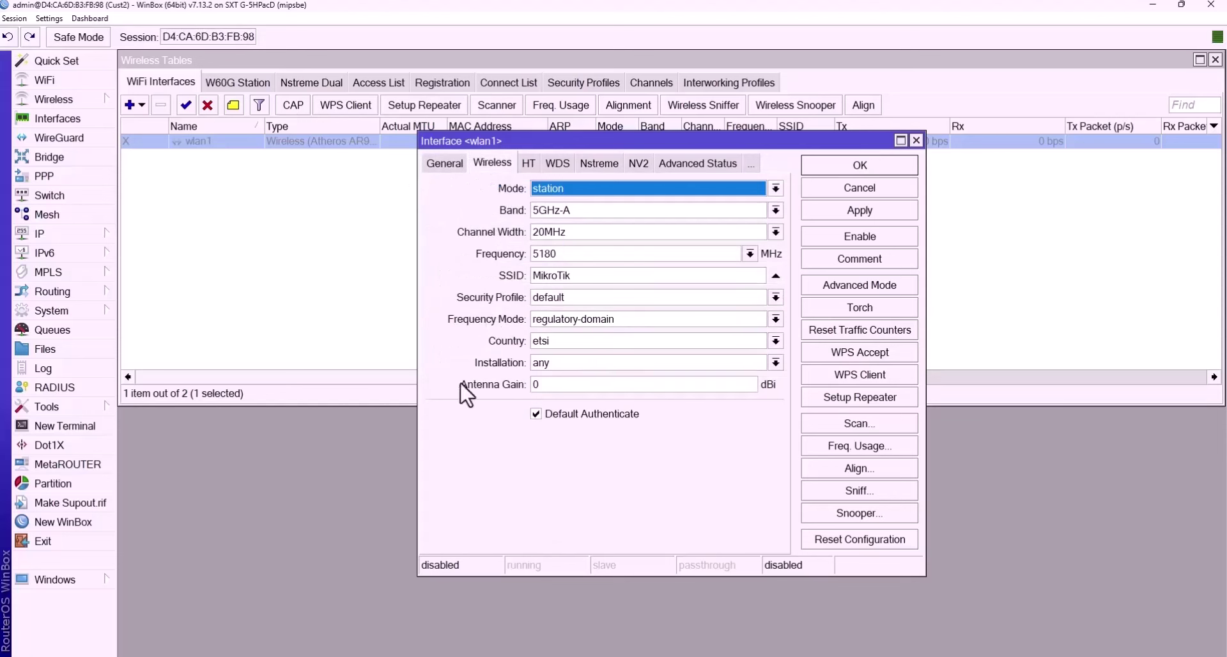
left_click(558, 364)
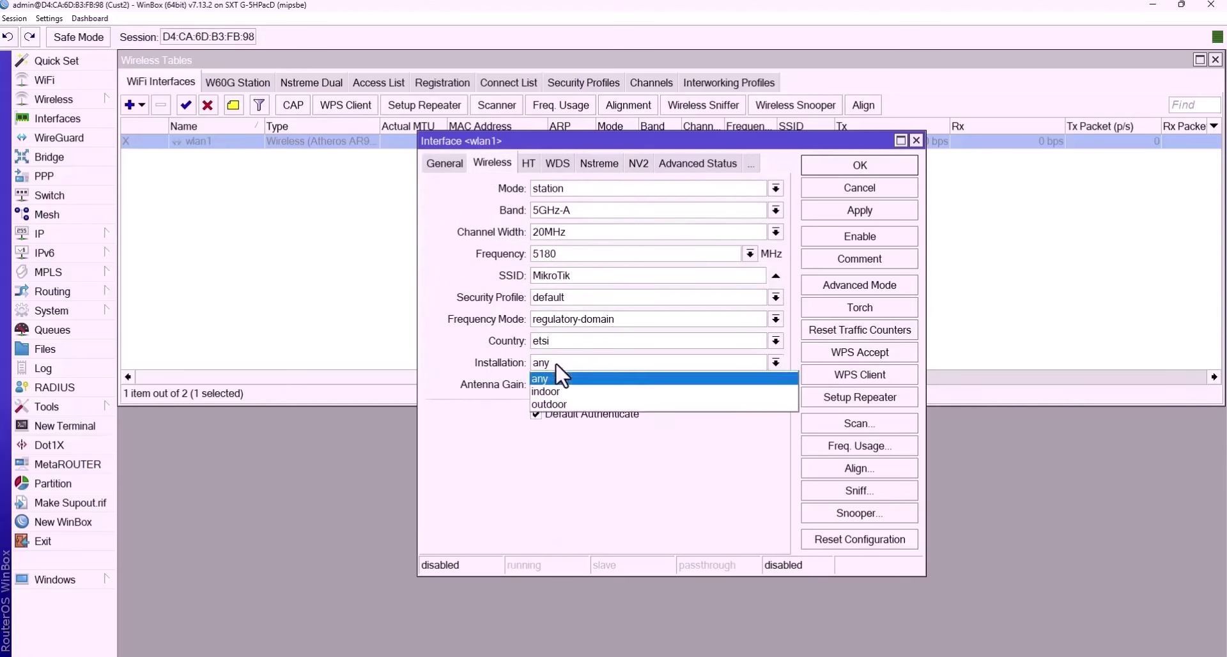
left_click(557, 365)
left_click(562, 344)
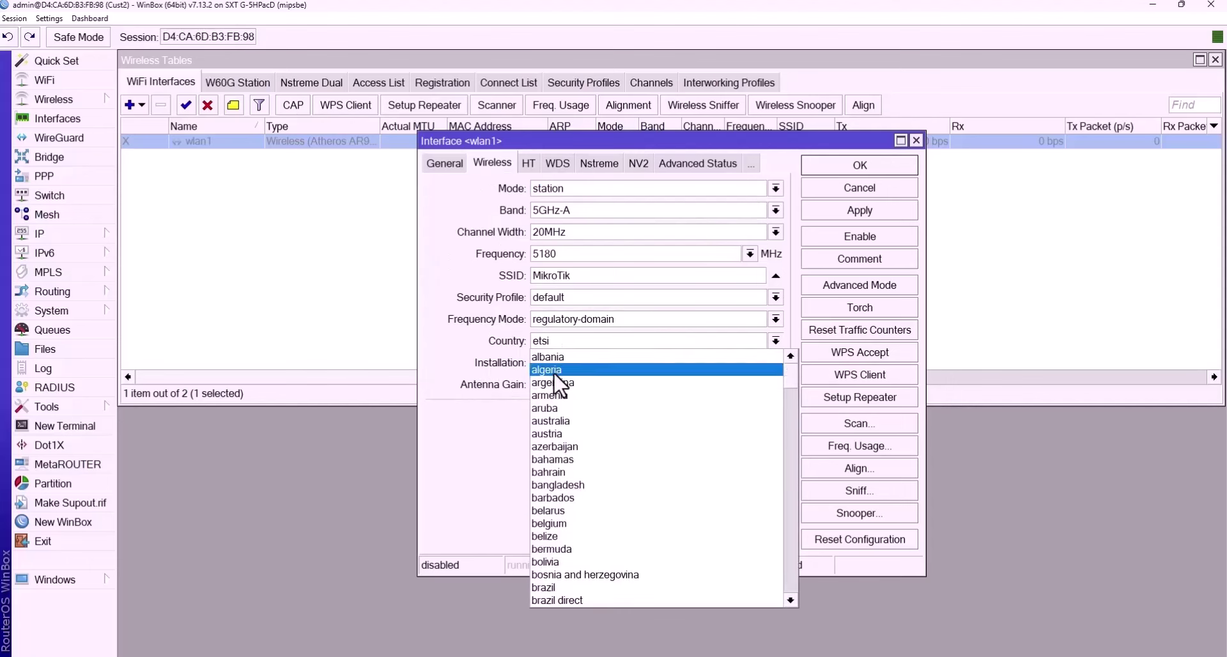
left_click(565, 524)
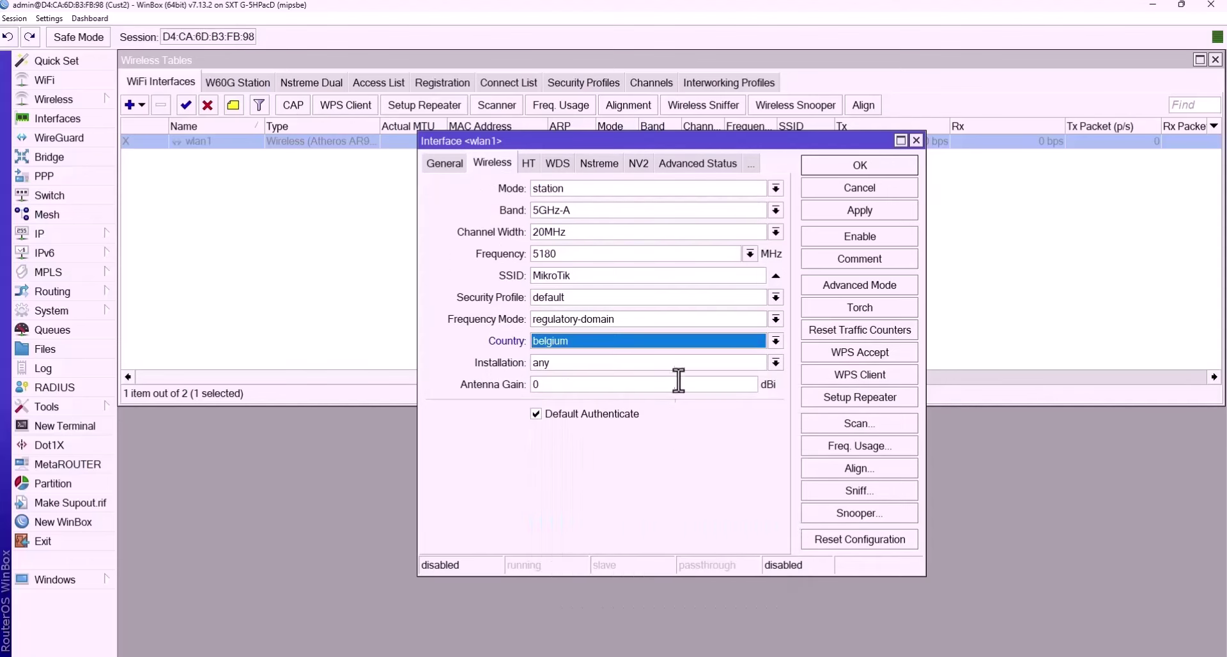
left_click(881, 213)
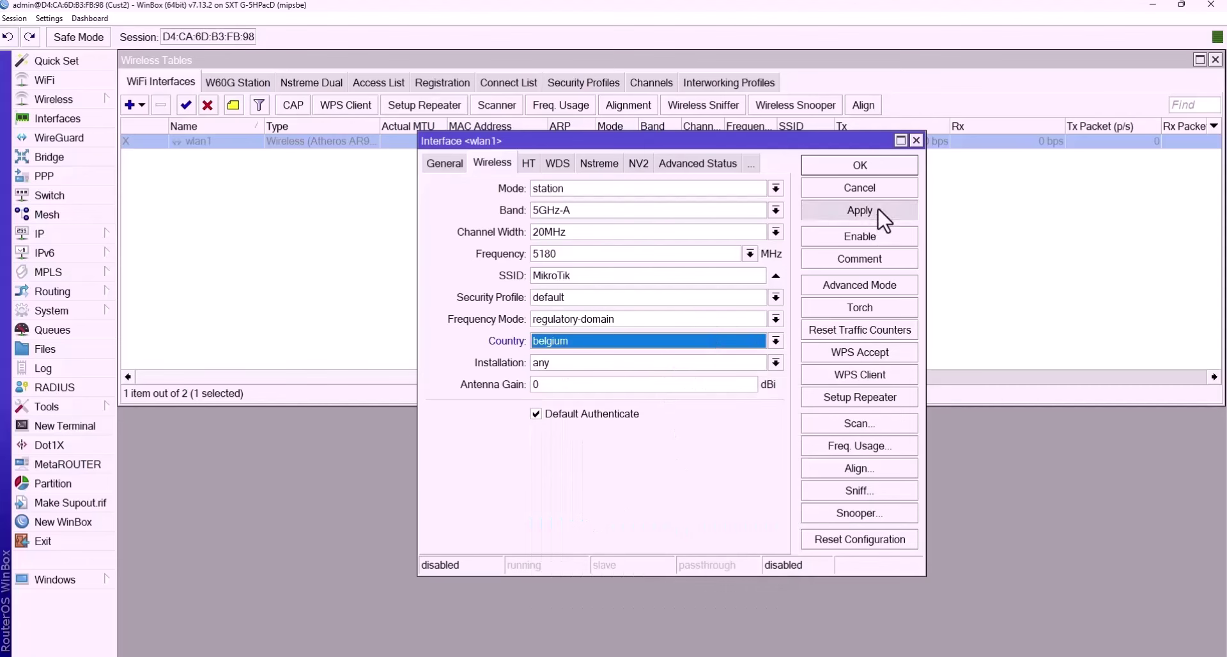
left_click(869, 421)
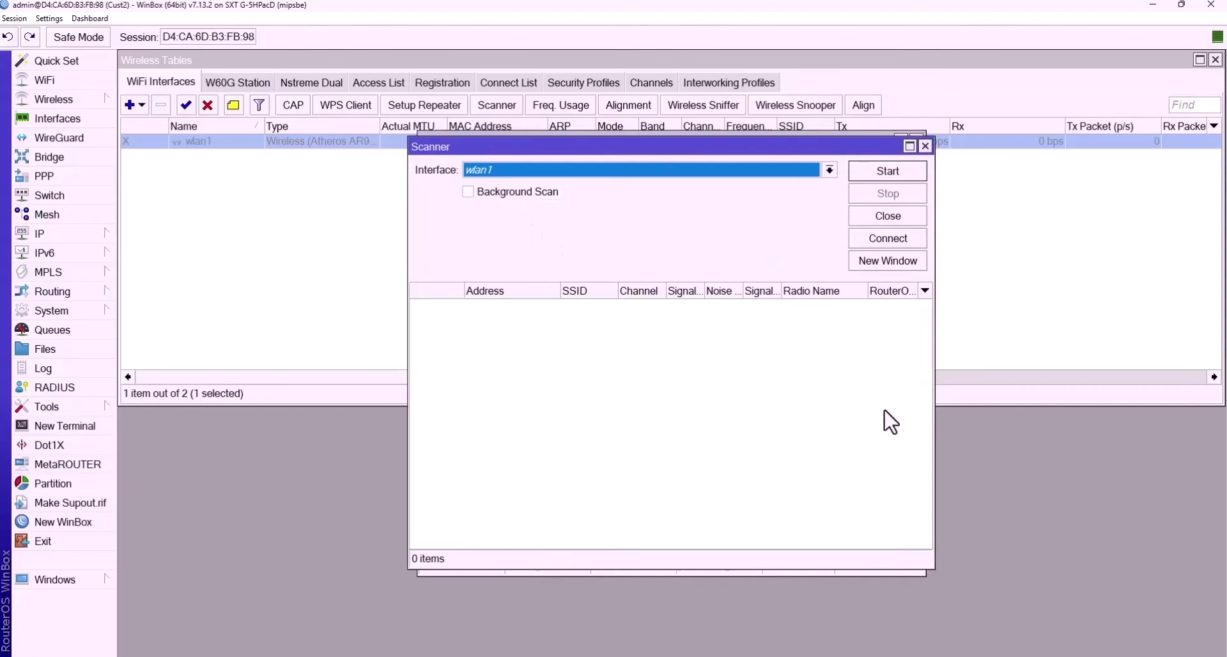
- Scan for nearby access points and connect wlan1 to Upl01
left_click(894, 170)
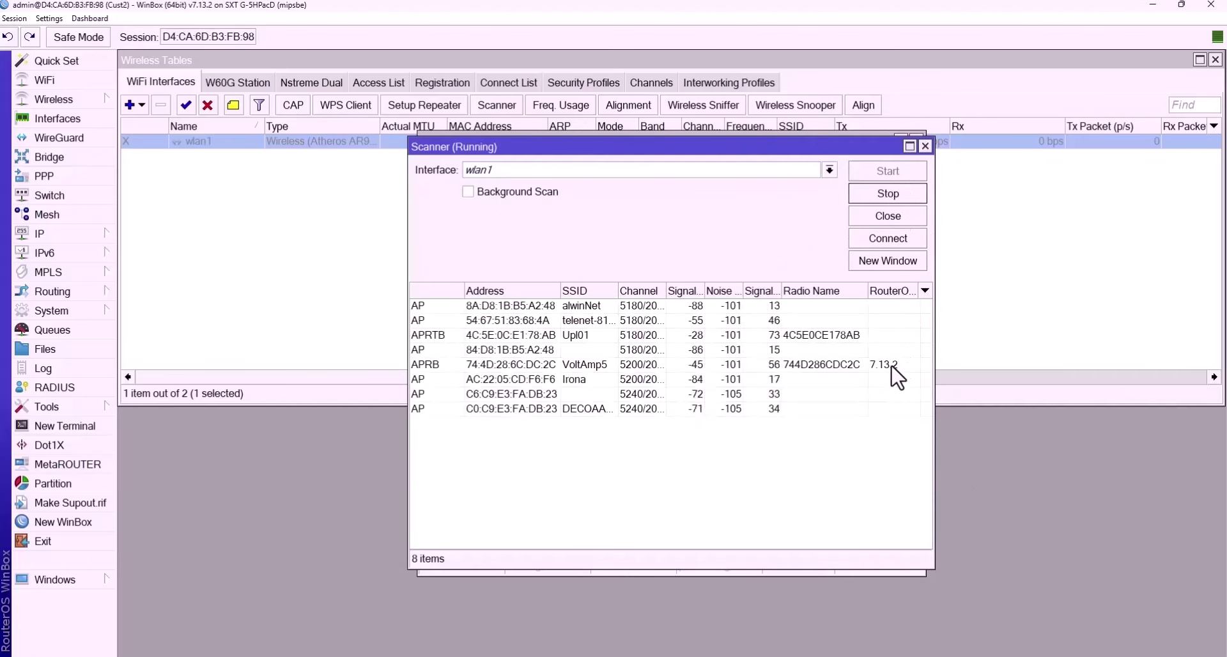
left_click(580, 335)
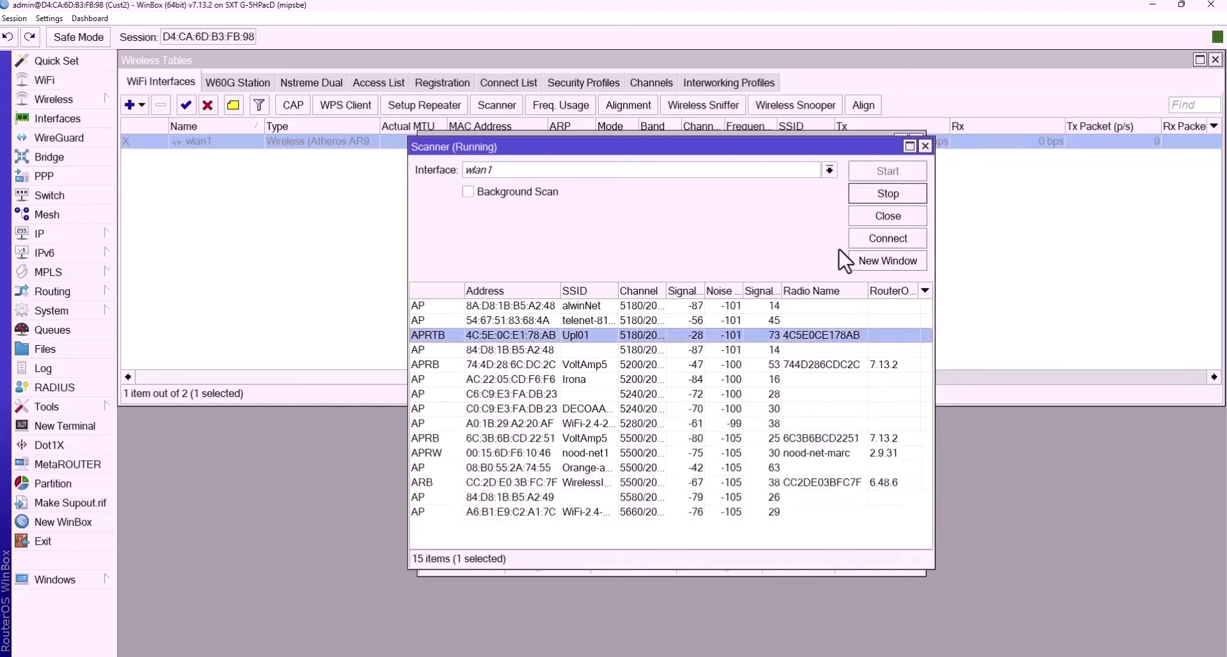
left_click(888, 238)
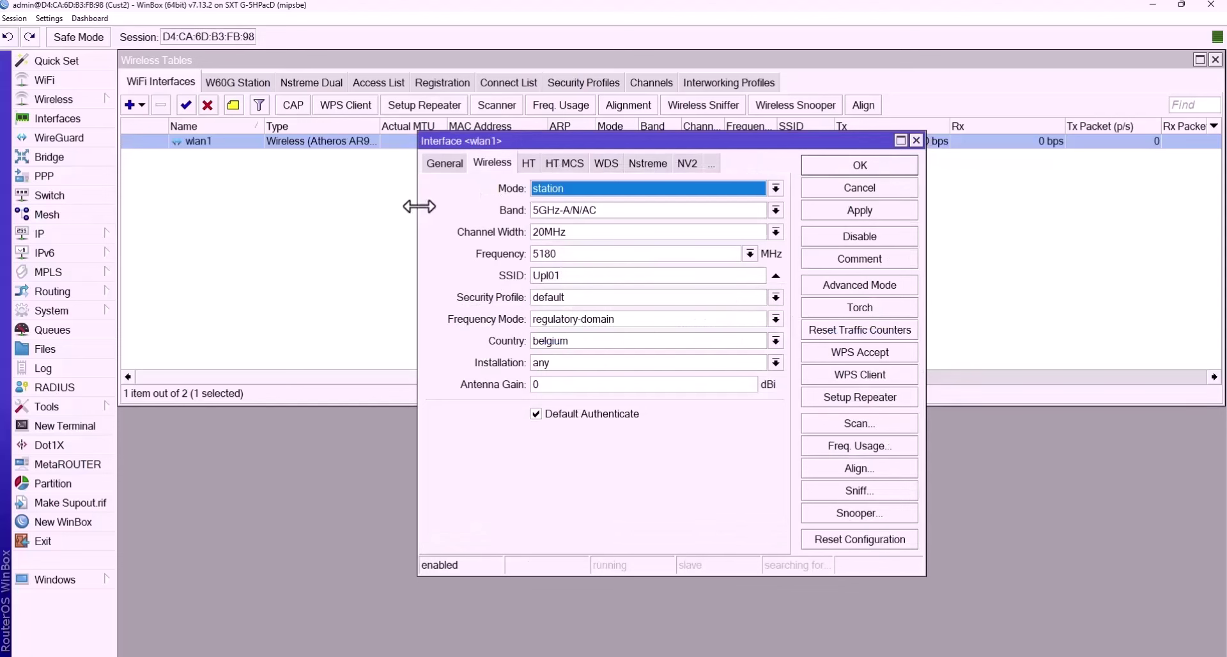
- Enable NV2 security with a preshared key on wlan1, confirm registration, and close Wireless Tables
left_click_drag(418, 208, 258, 238)
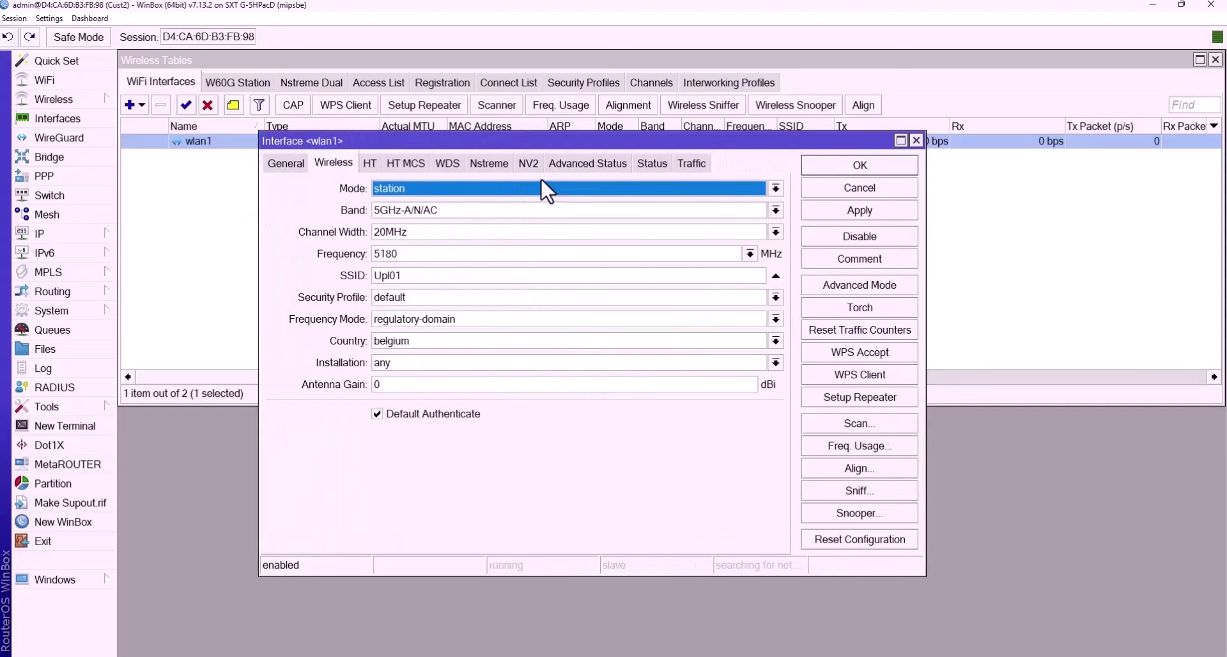
left_click(529, 163)
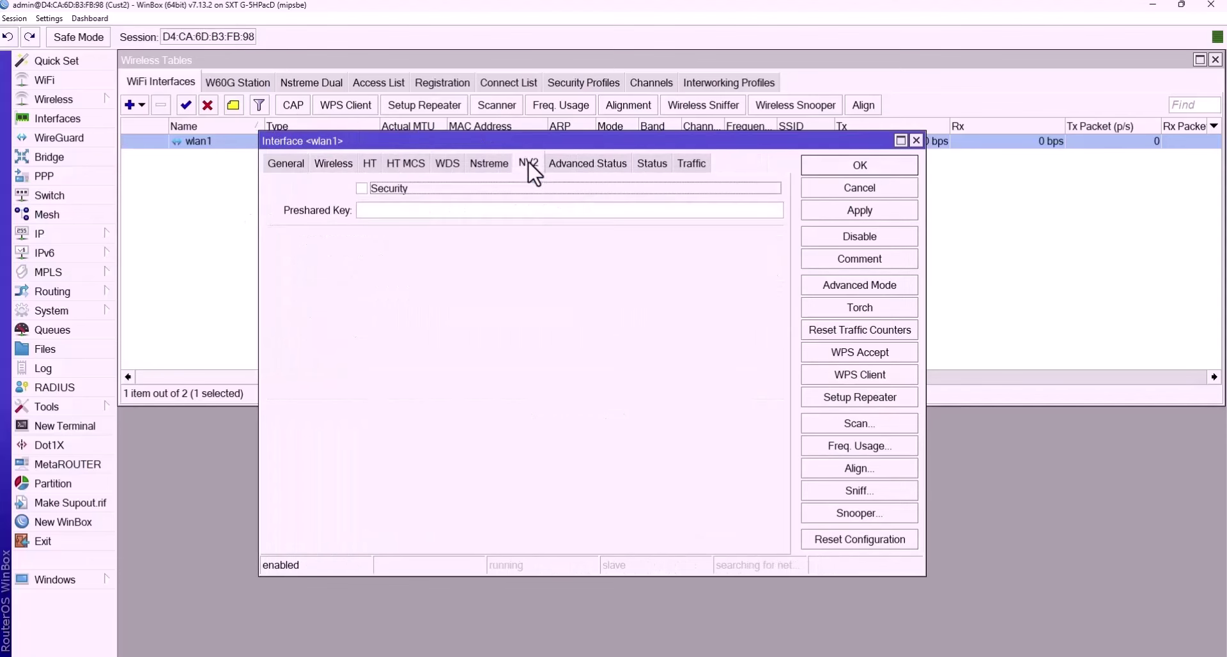
left_click(361, 187)
left_click(367, 211)
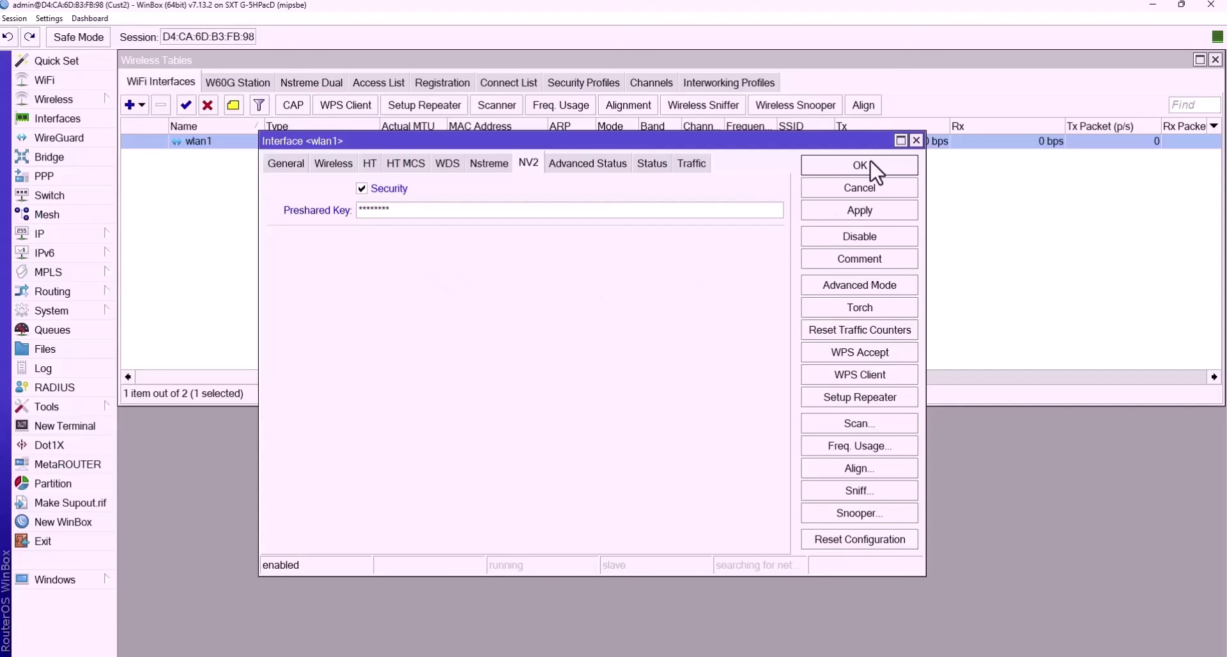
left_click(871, 212)
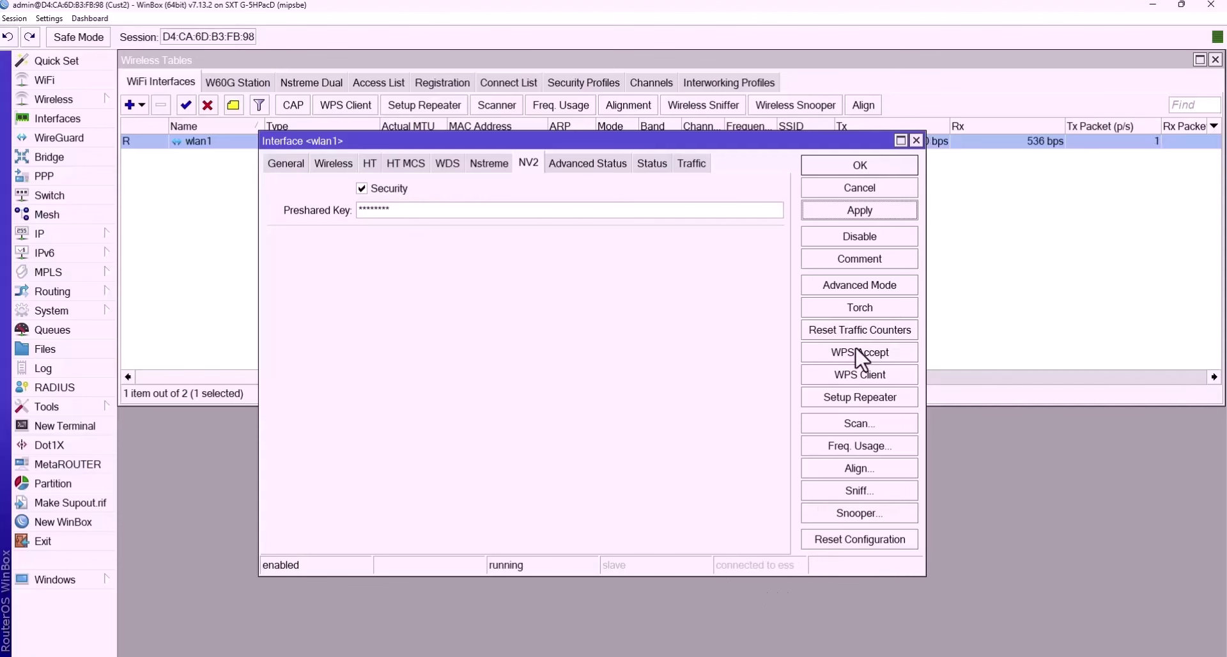
left_click(860, 165)
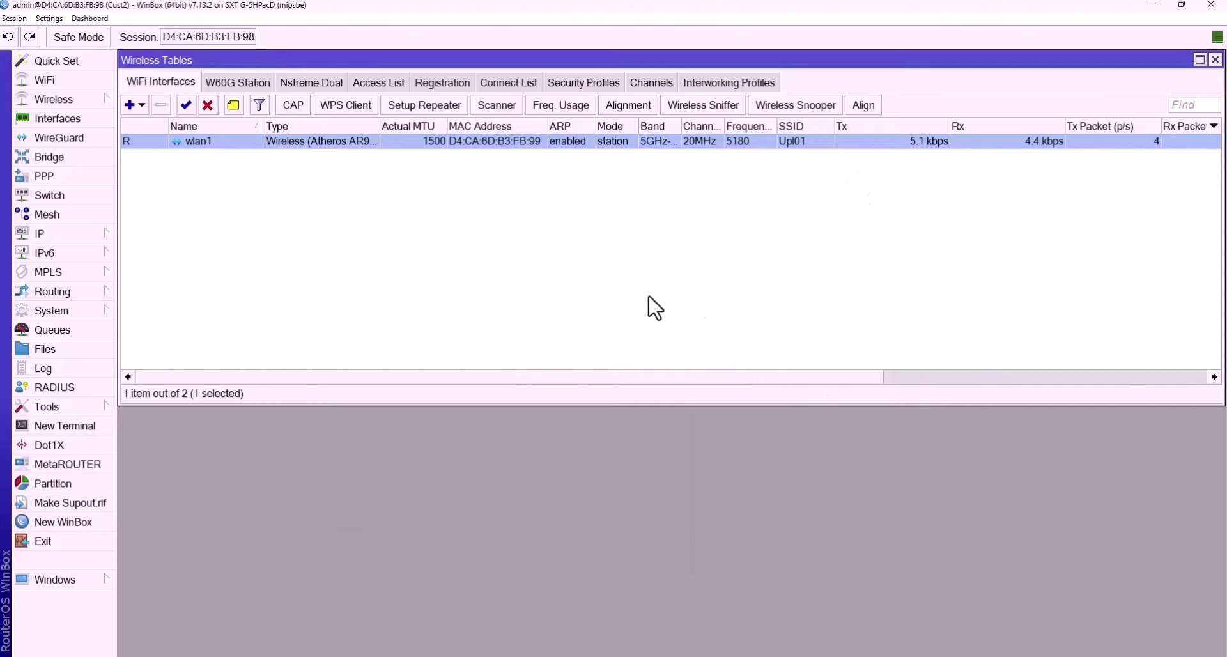
left_click(453, 81)
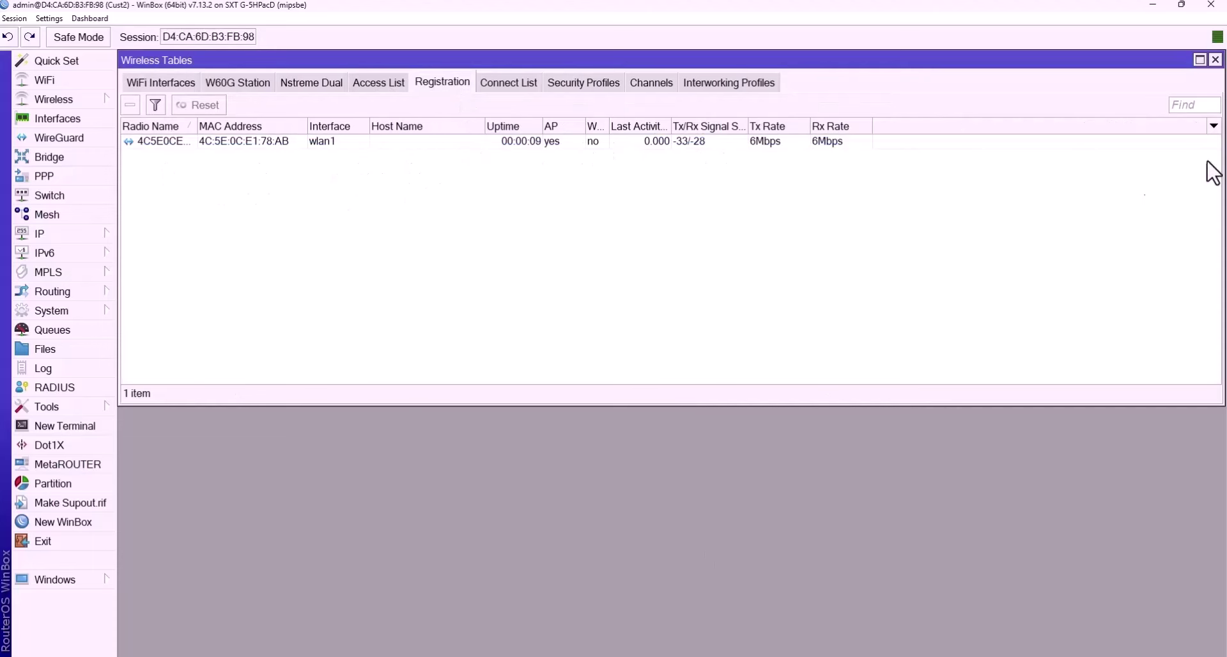
left_click(1216, 59)
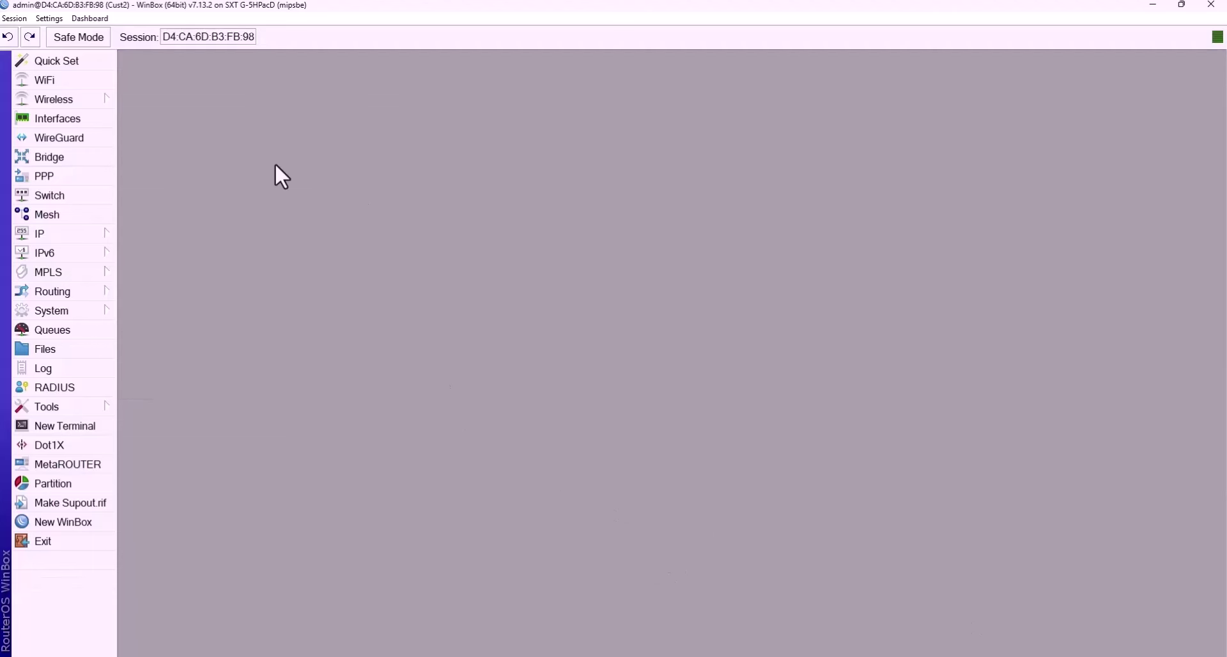
- Add a new PPPoE client interface running over wlan1
left_click(65, 121)
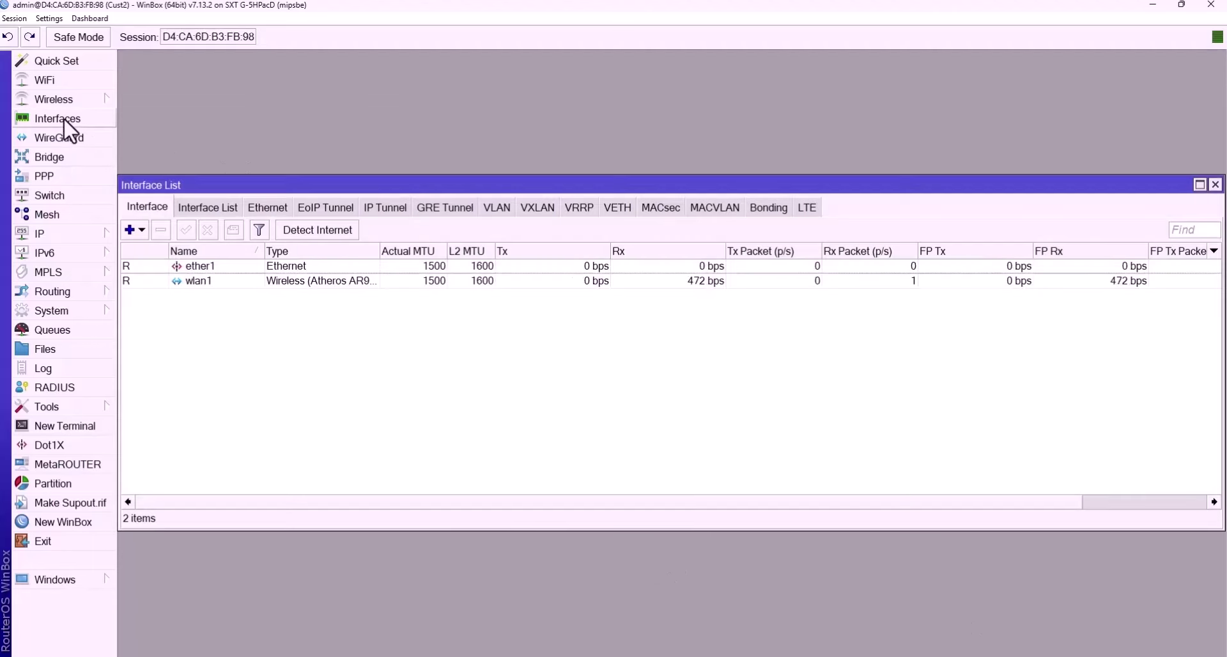
left_click(140, 230)
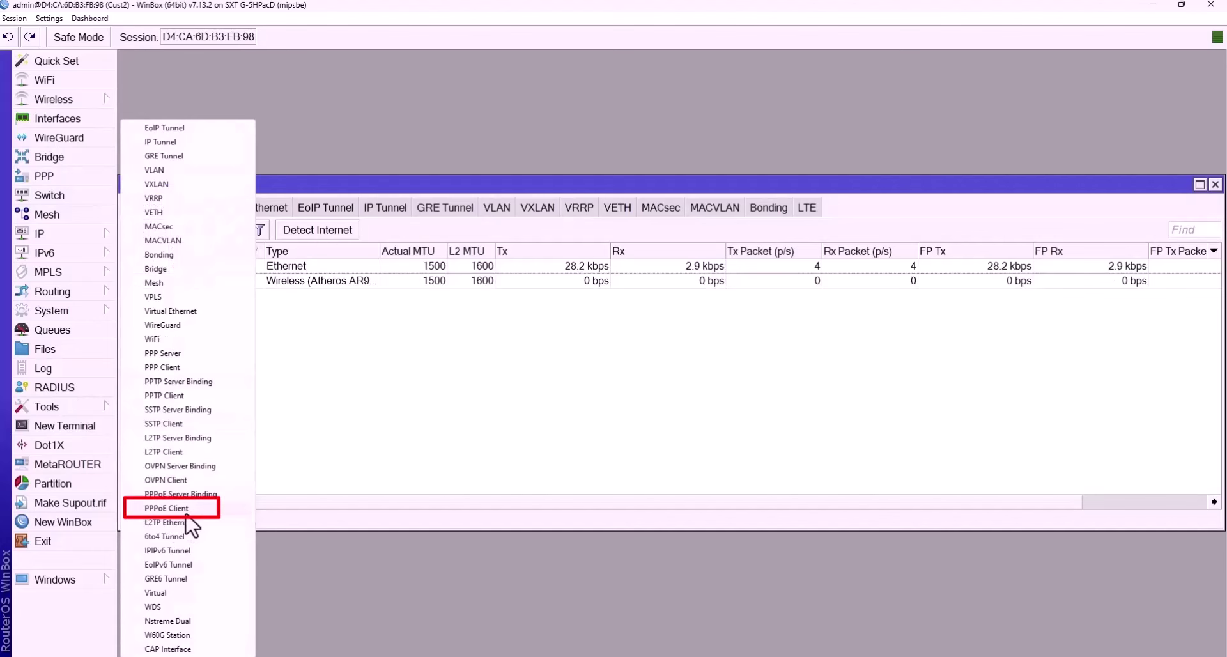
left_click(166, 509)
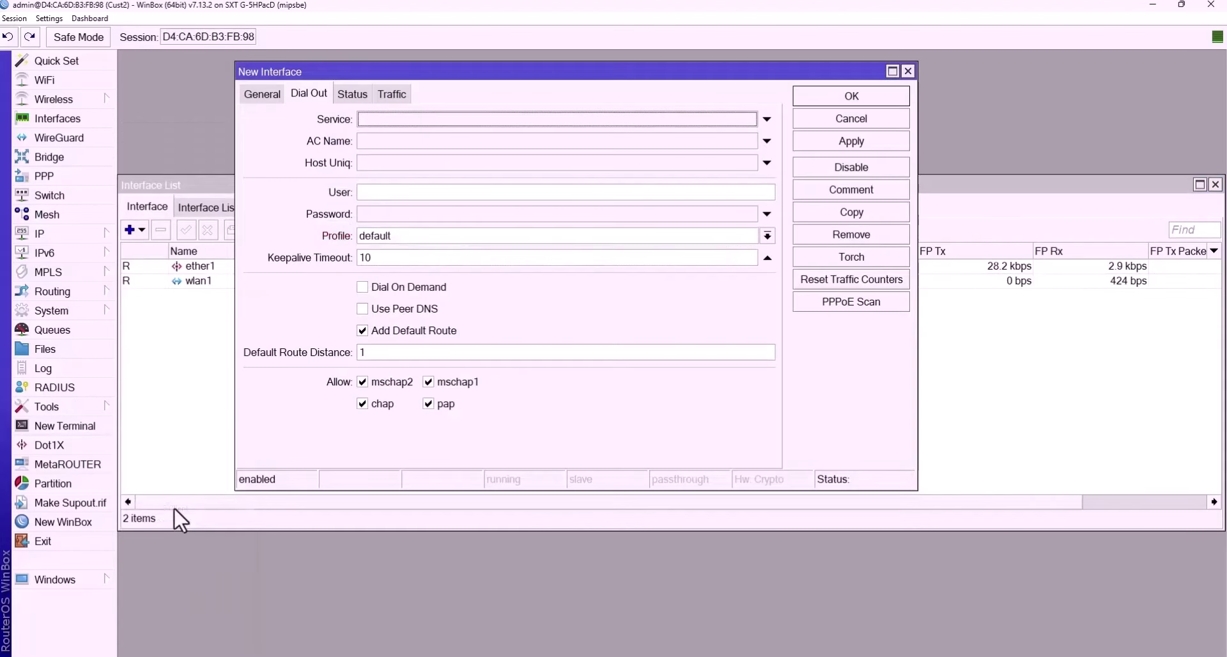
left_click(260, 94)
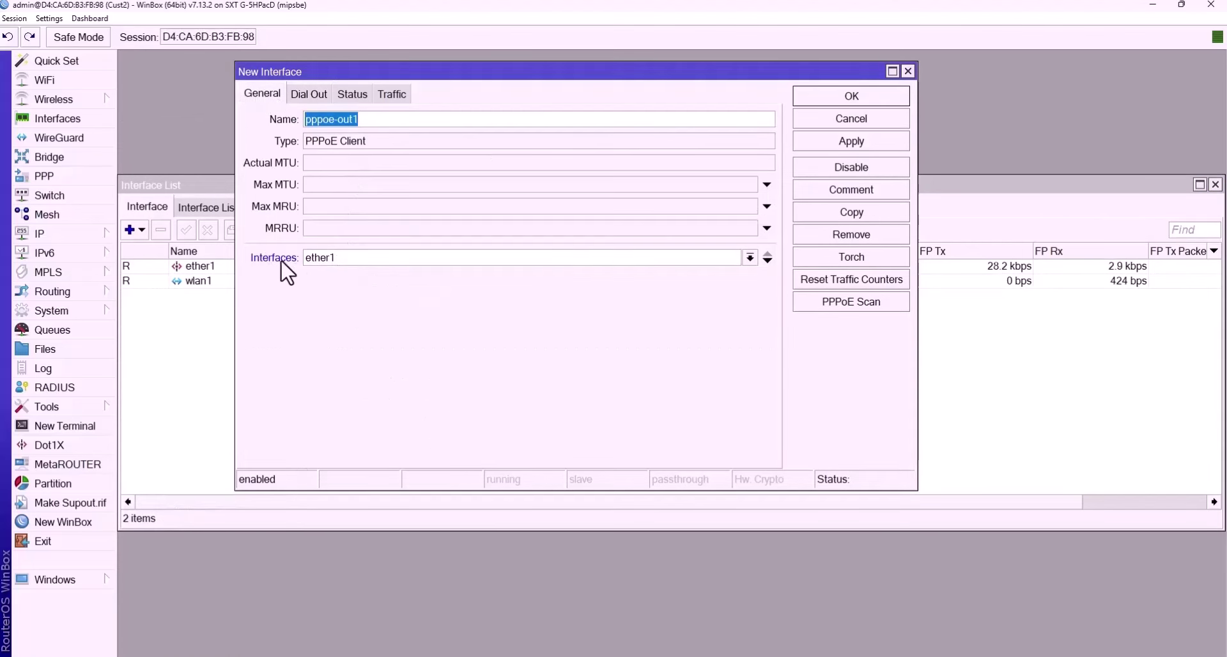
left_click(352, 258)
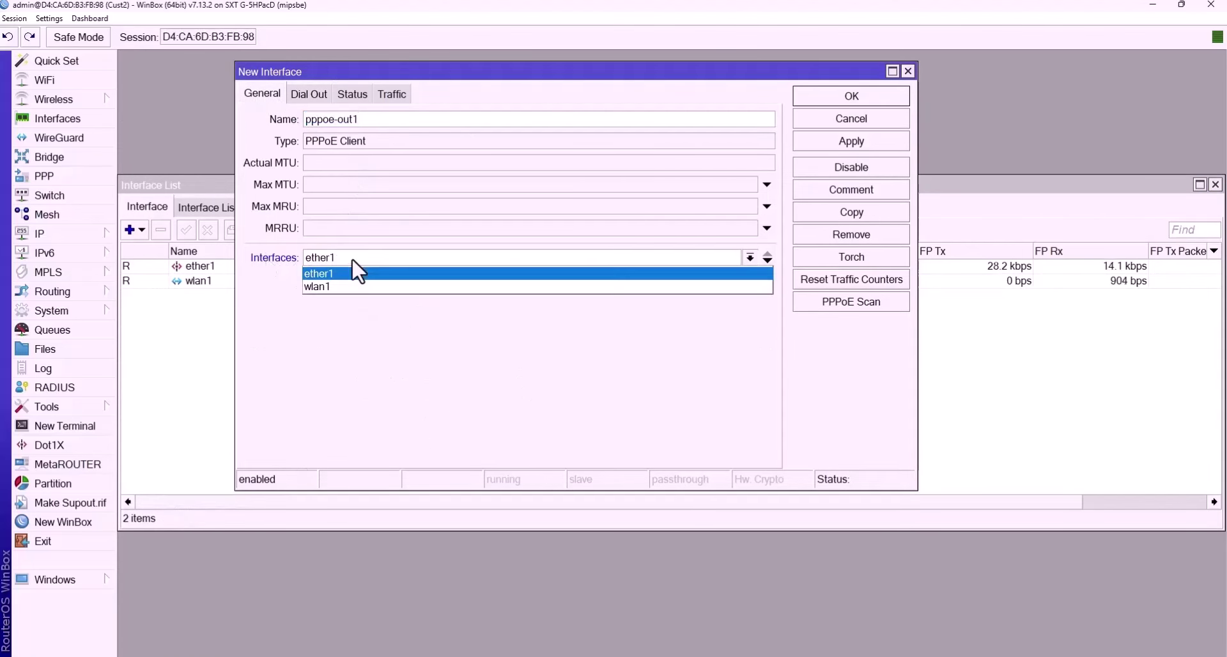
left_click(324, 285)
- Set the PPPoE service to Internet with the customer's username and password, and apply
left_click(308, 94)
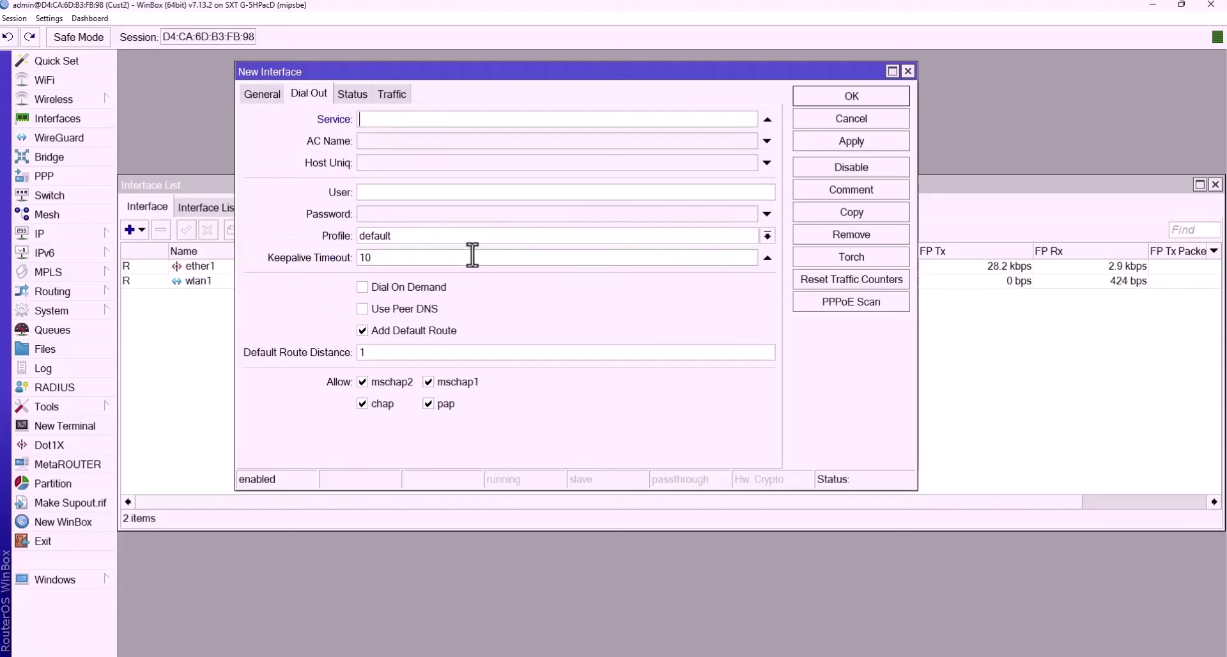
type("Internet")
left_click(408, 198)
type("Customer2")
left_click(375, 220)
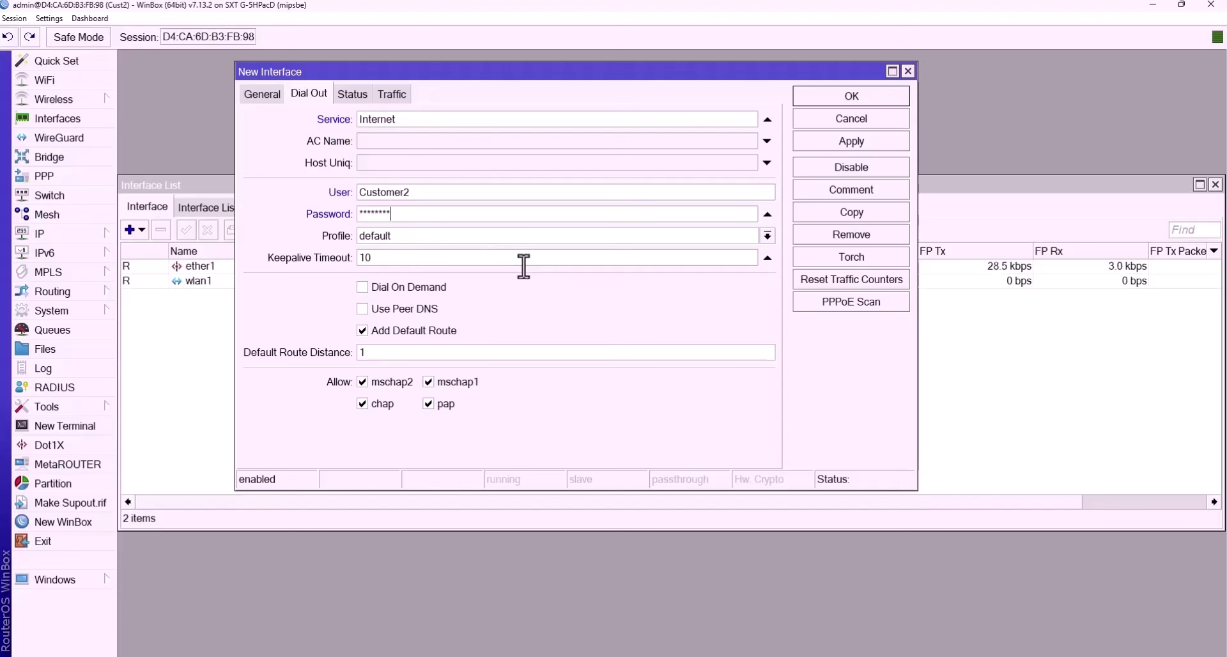
left_click(860, 143)
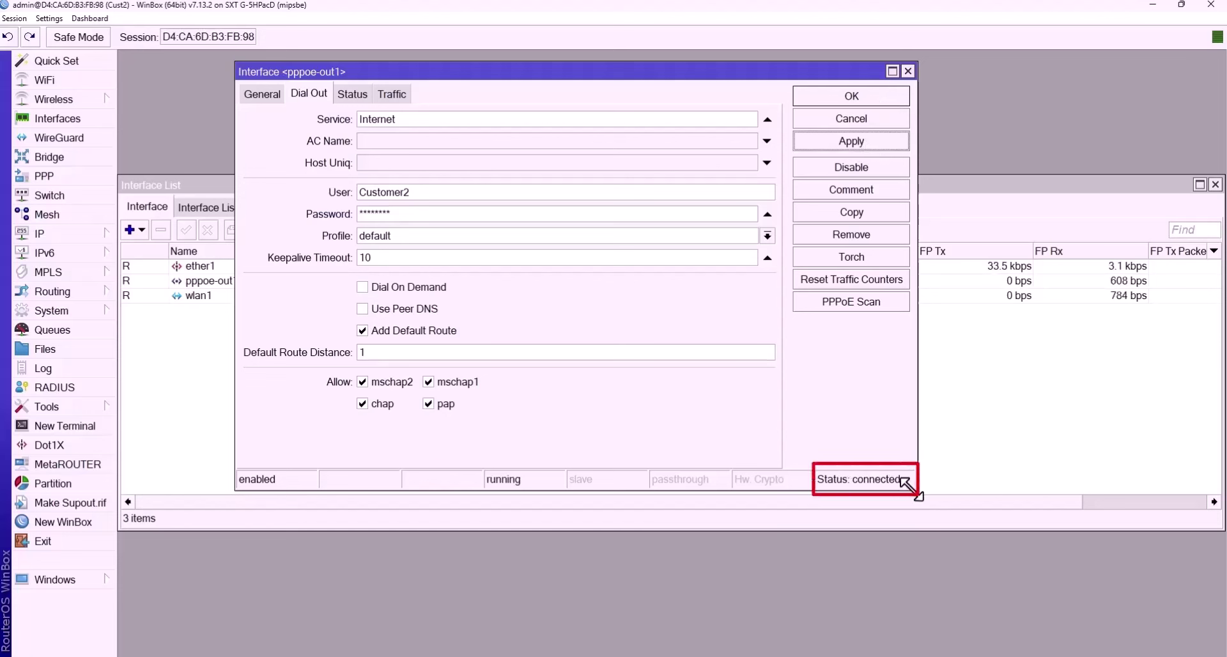
left_click(883, 99)
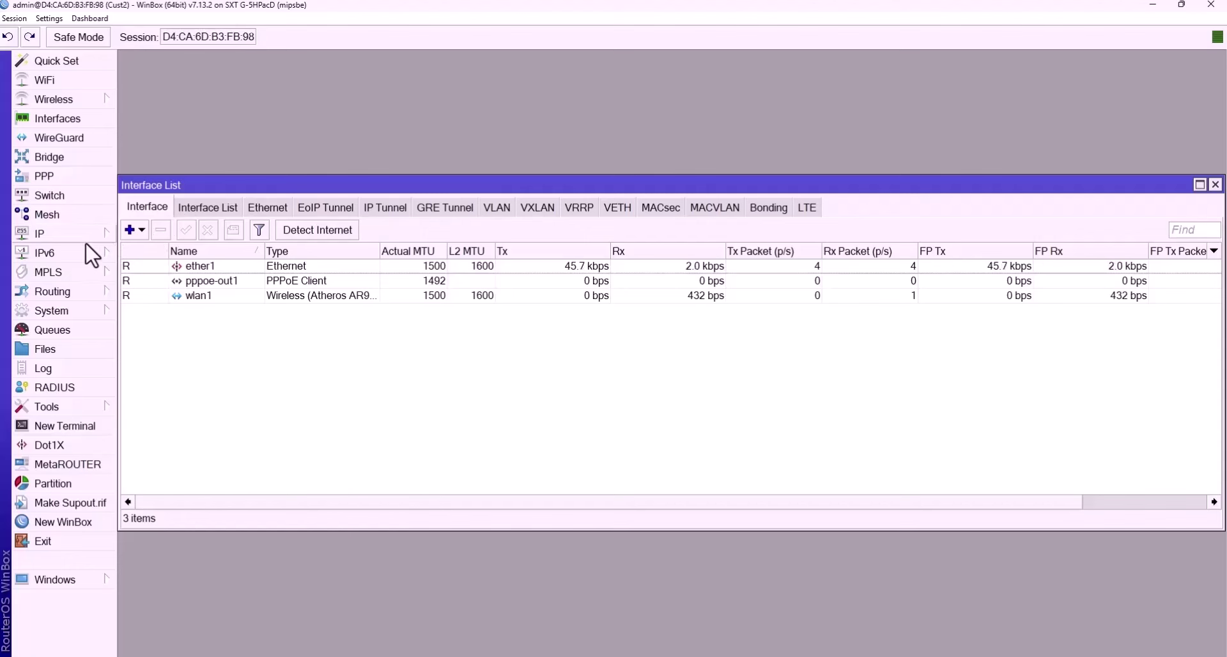
- Add the address 172.16.12.1/24 on ether1 in IP > Addresses
left_click(44, 233)
left_click(172, 166)
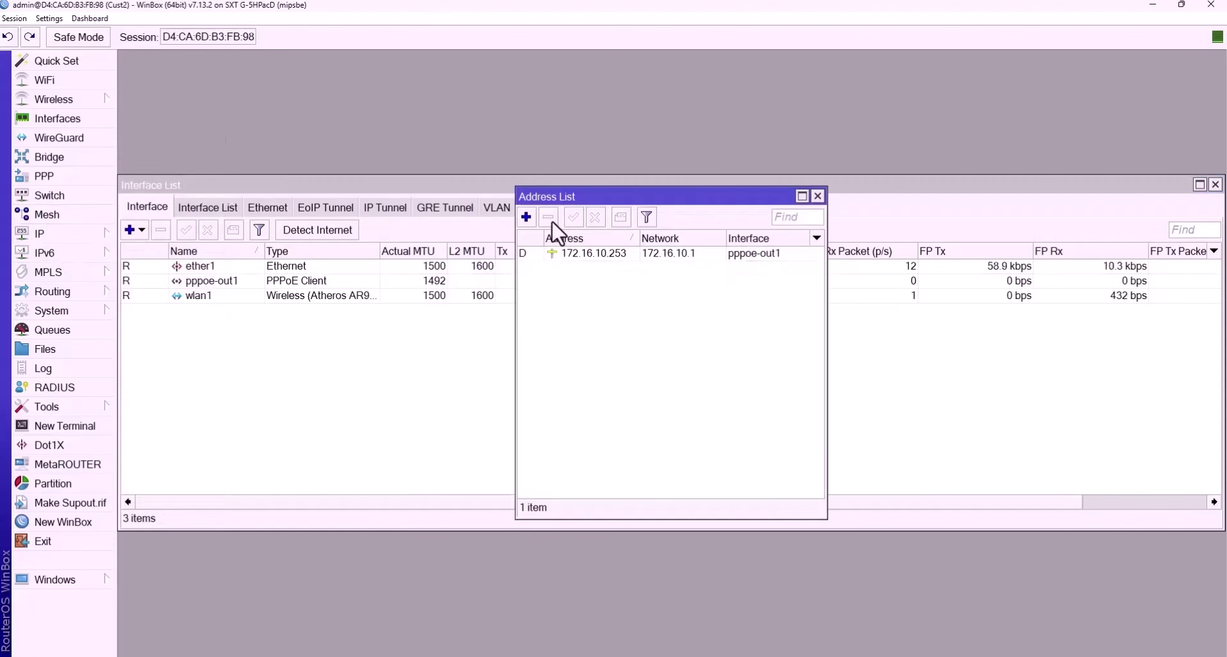
left_click(526, 217)
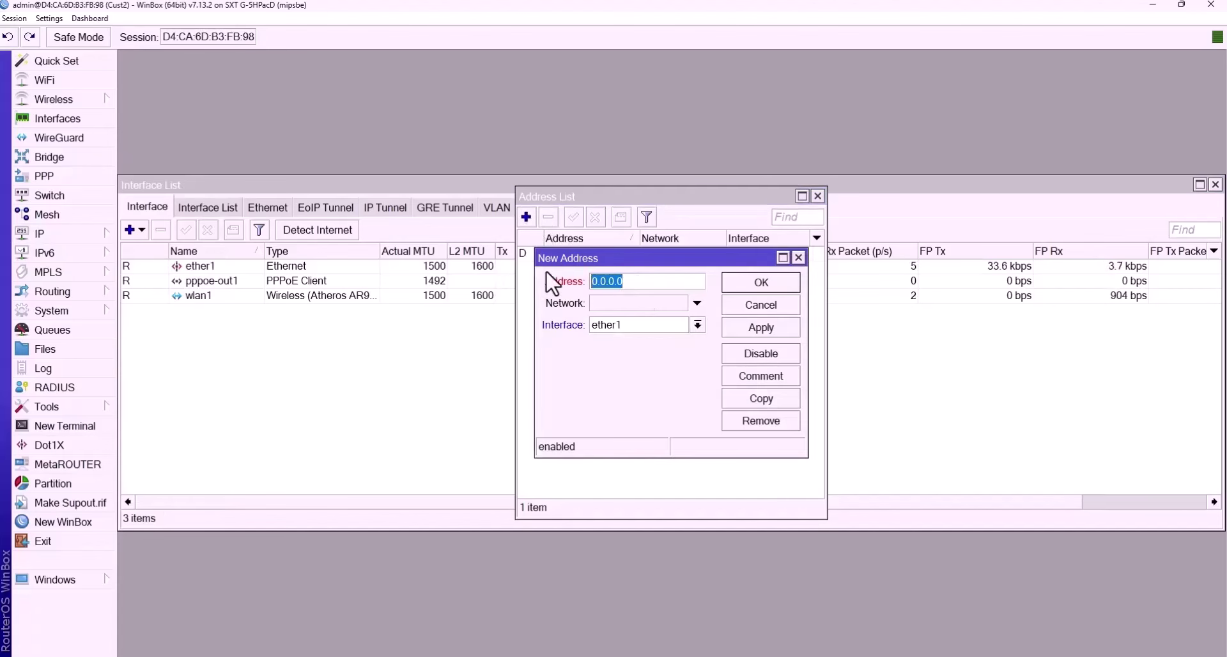
type("172.16.12.1/2")
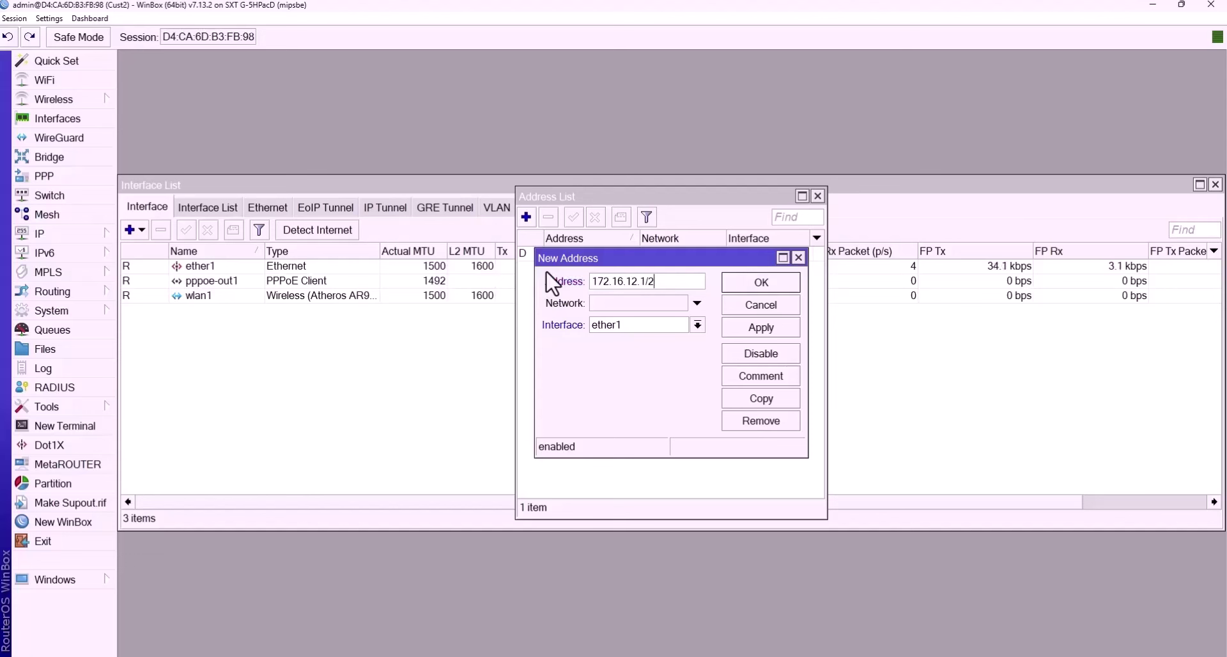
type("4")
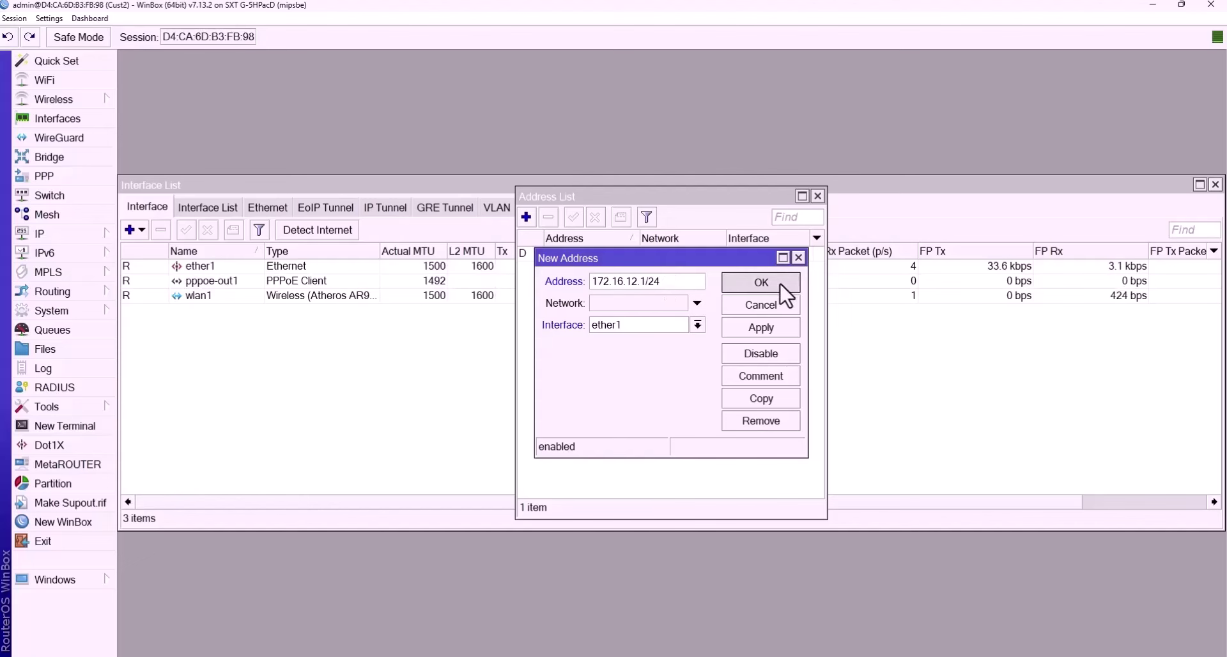
left_click(761, 282)
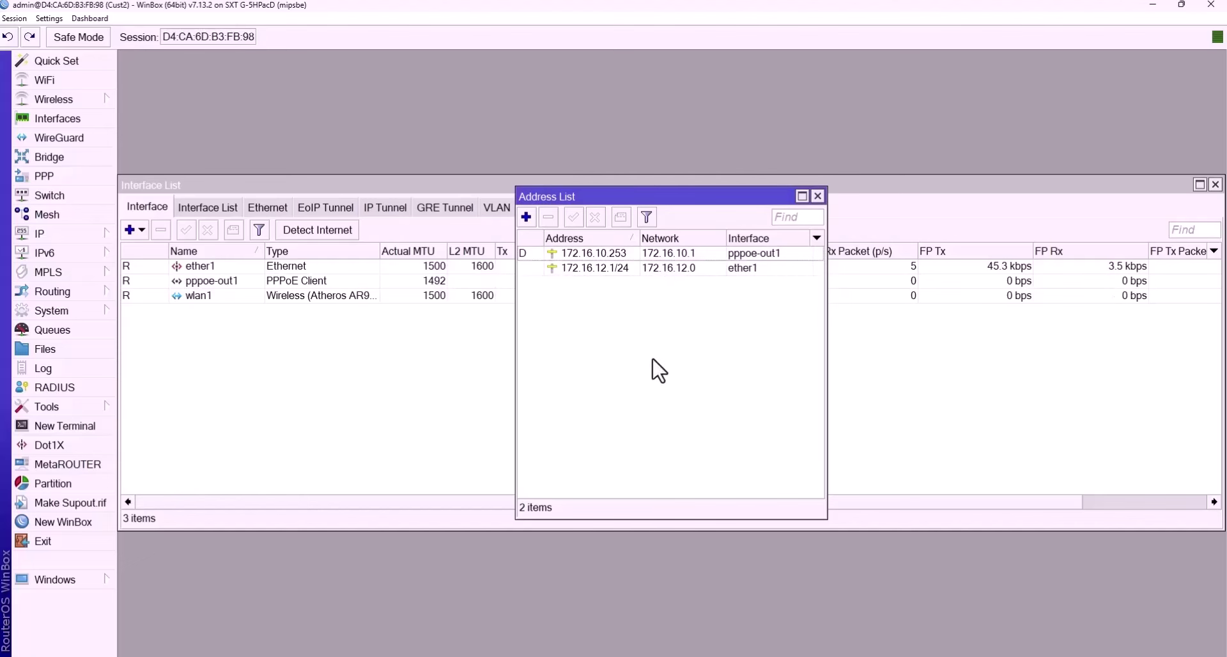
left_click(818, 197)
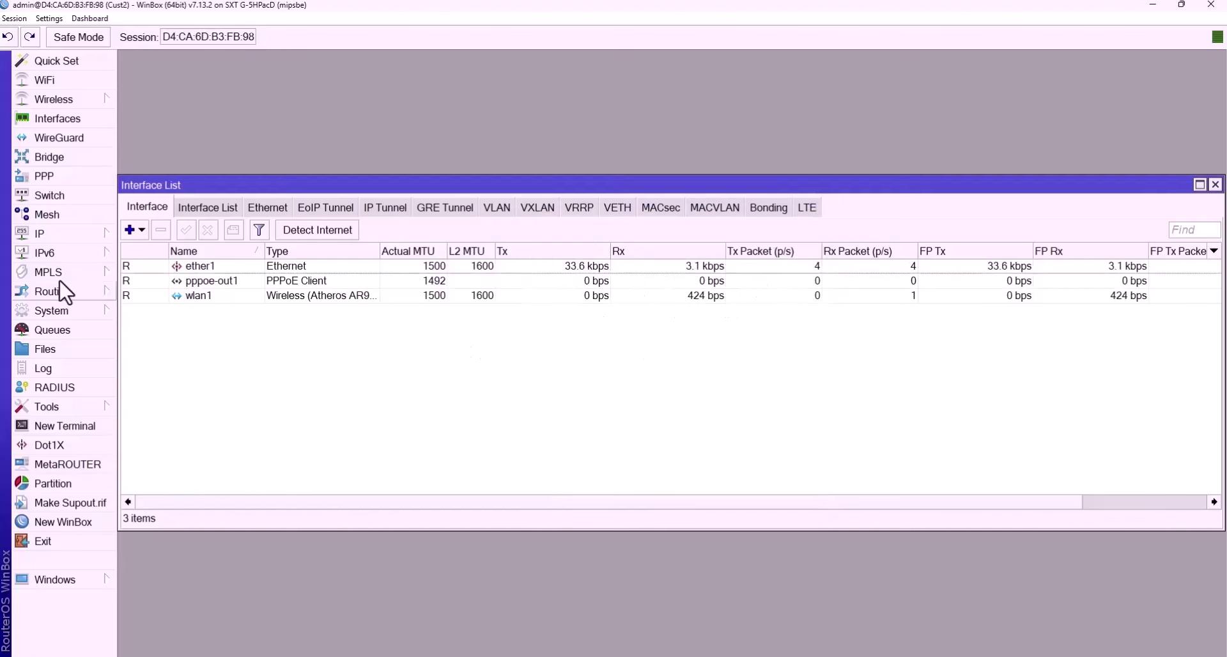
left_click(67, 236)
- Run DHCP Setup on ether1 for 172.16.12.0/24 with gateway 172.16.12.1 and the adjusted pool
left_click(185, 244)
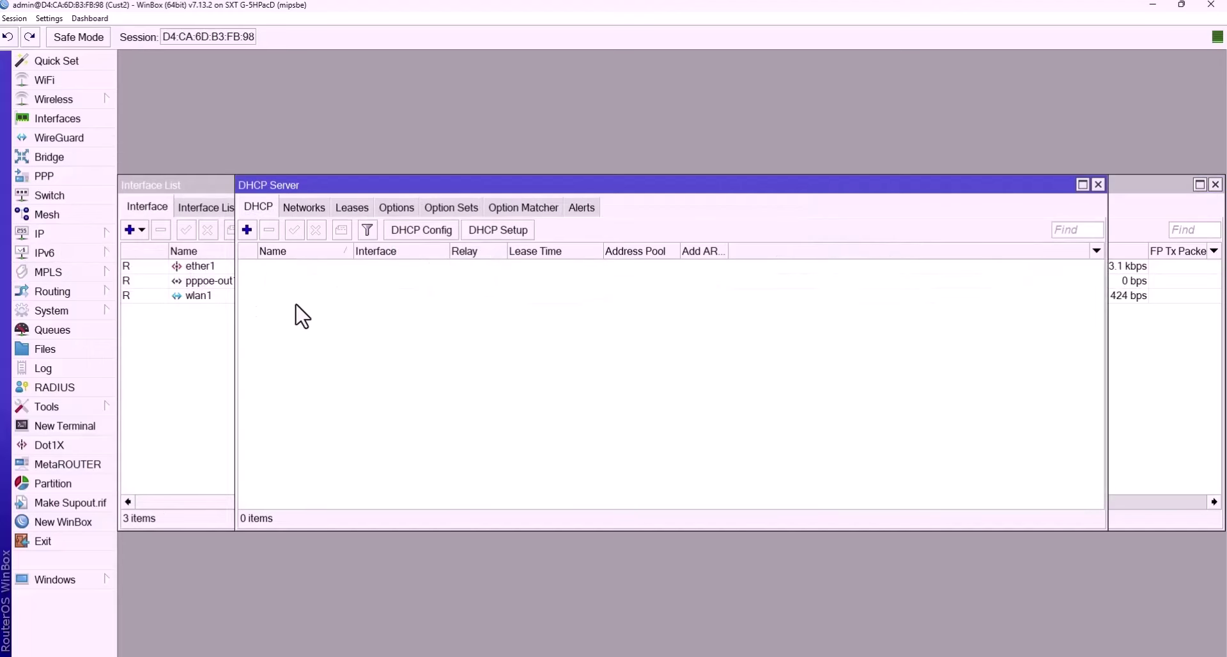
left_click(498, 230)
left_click_drag(652, 306, 355, 276)
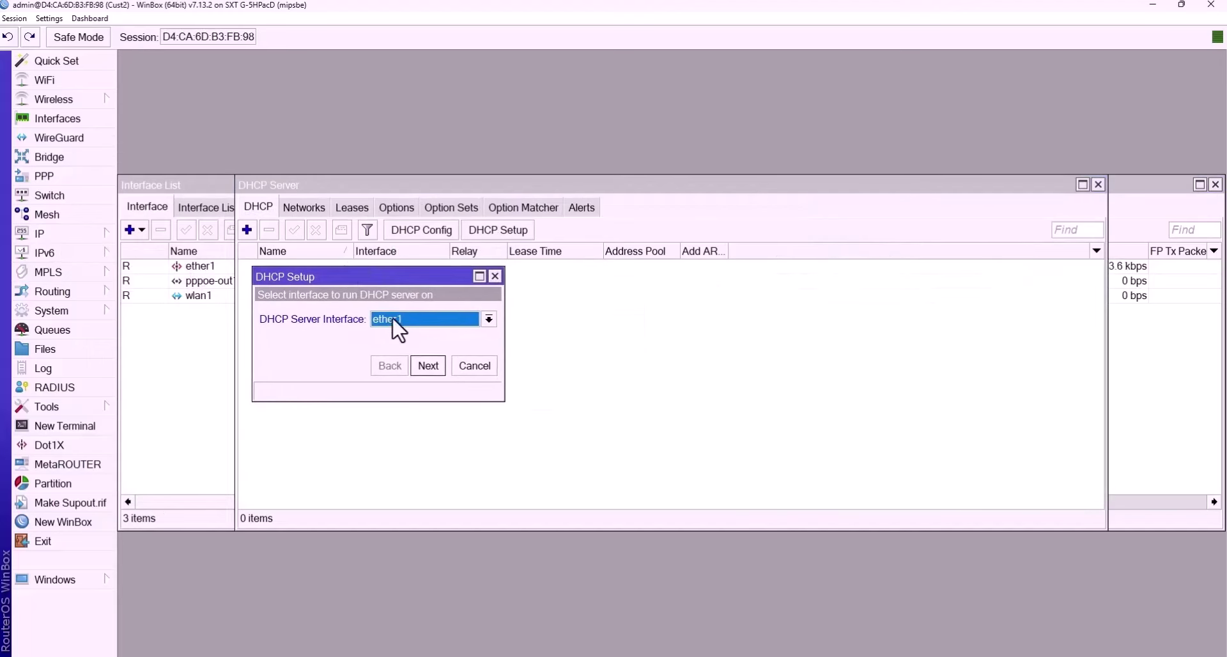
left_click(427, 367)
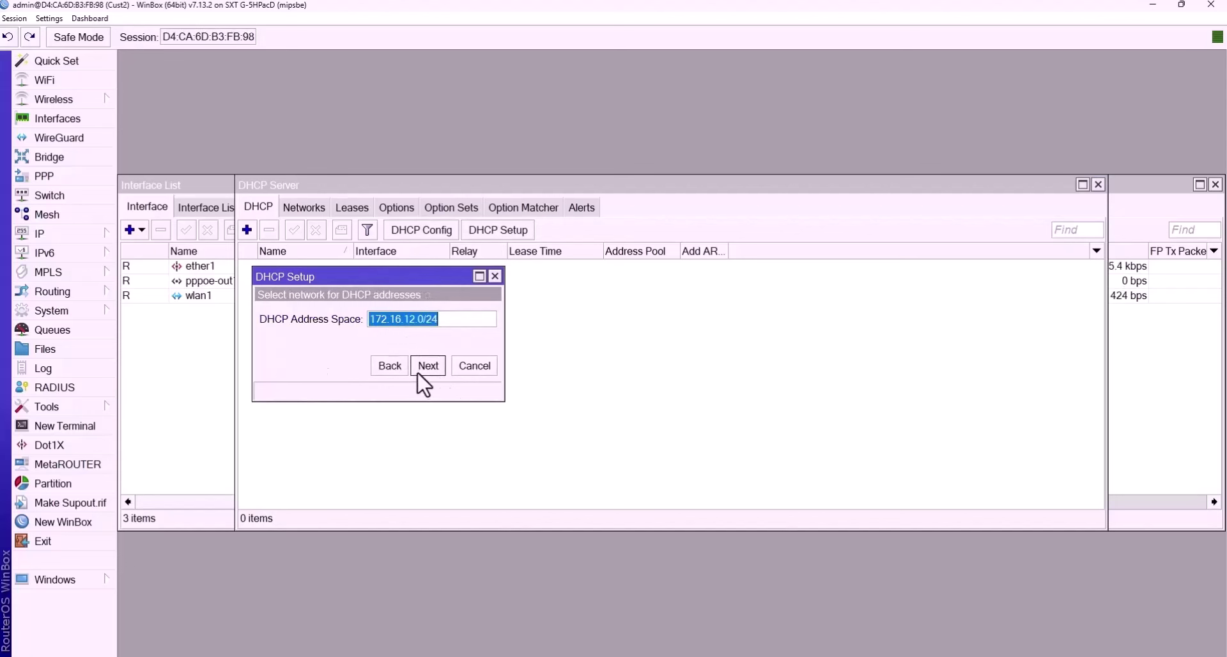
left_click(425, 369)
left_click(426, 367)
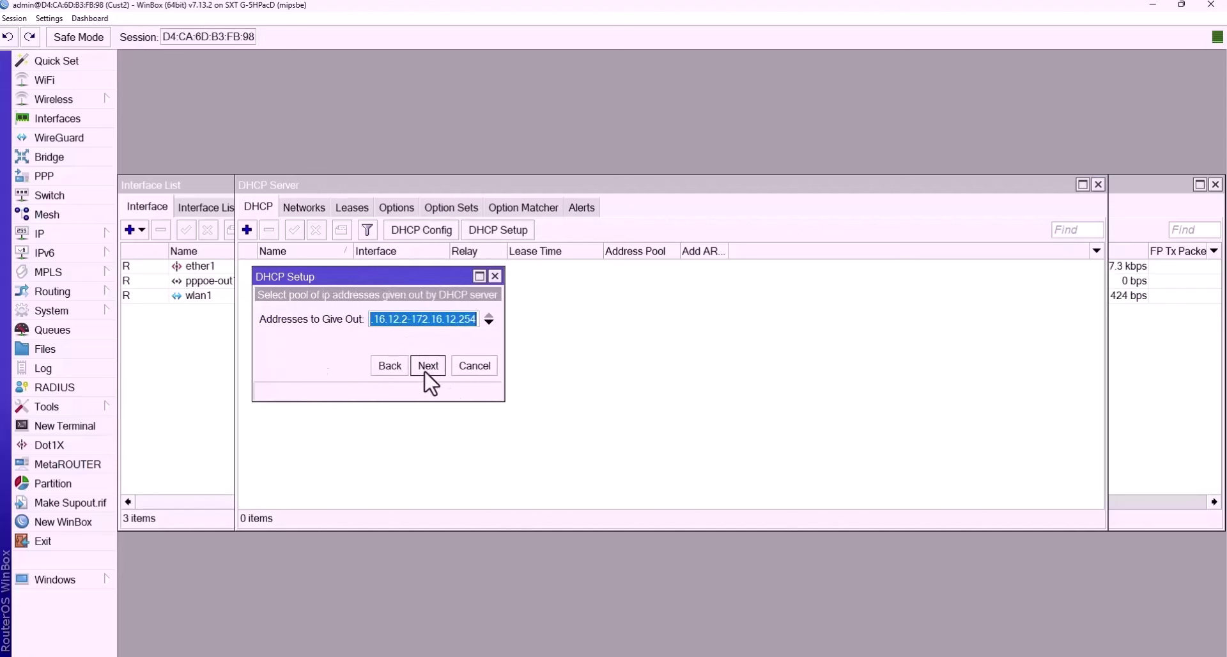
left_click(407, 319)
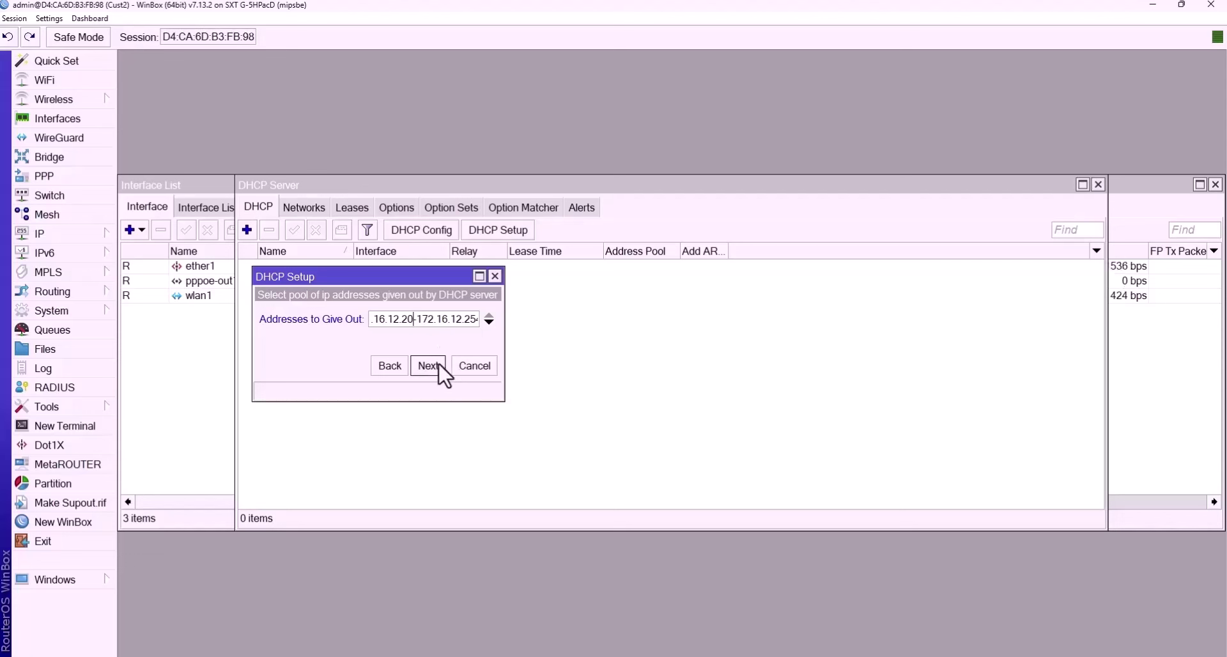
left_click(432, 368)
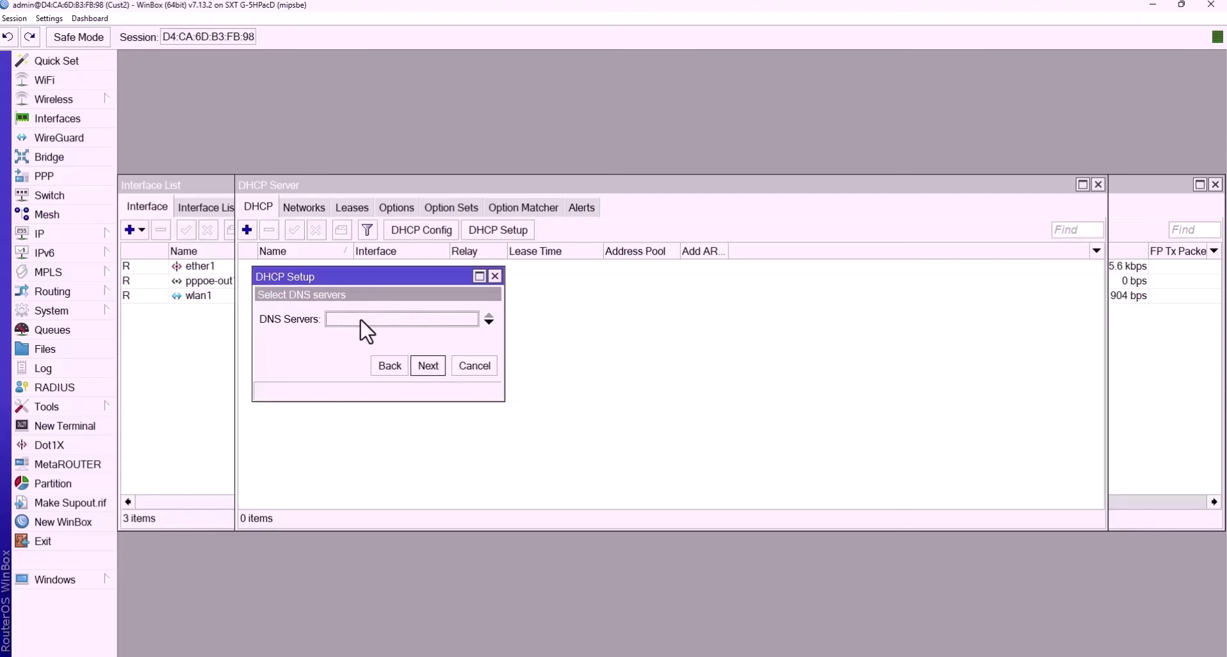
- Enter DNS servers 1.1.1.1 and 6.6.6.6, keep the 00:30:00 lease, and finish
left_click(347, 328)
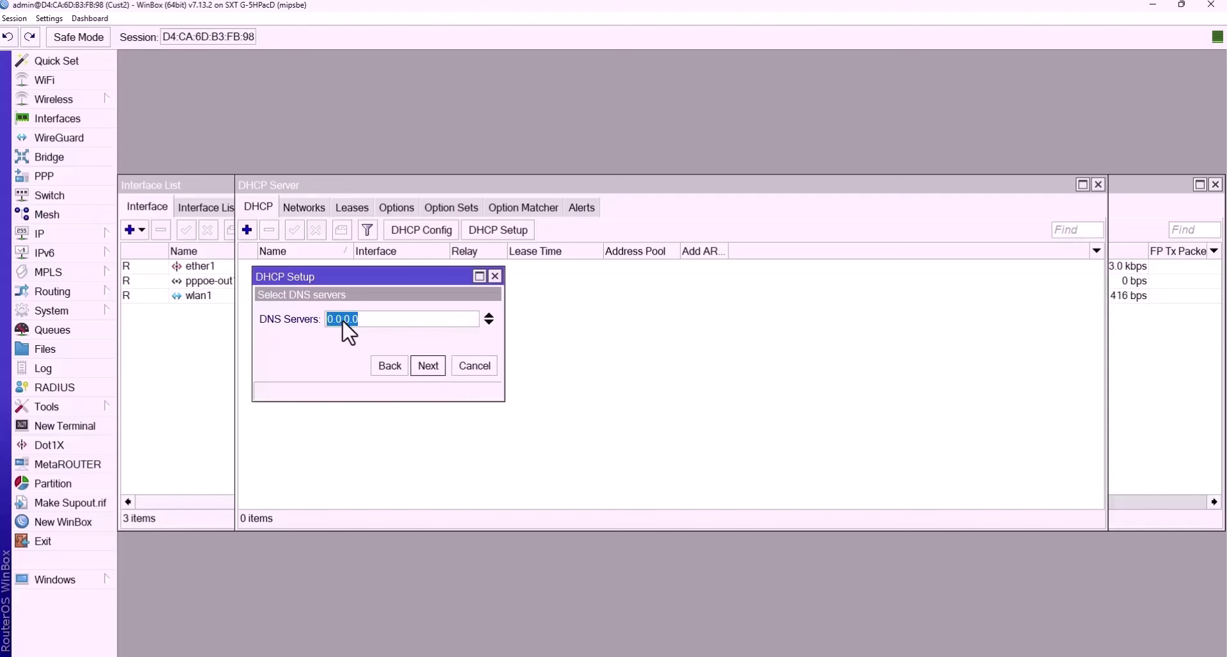
left_click_drag(281, 276, 598, 302)
type("1.")
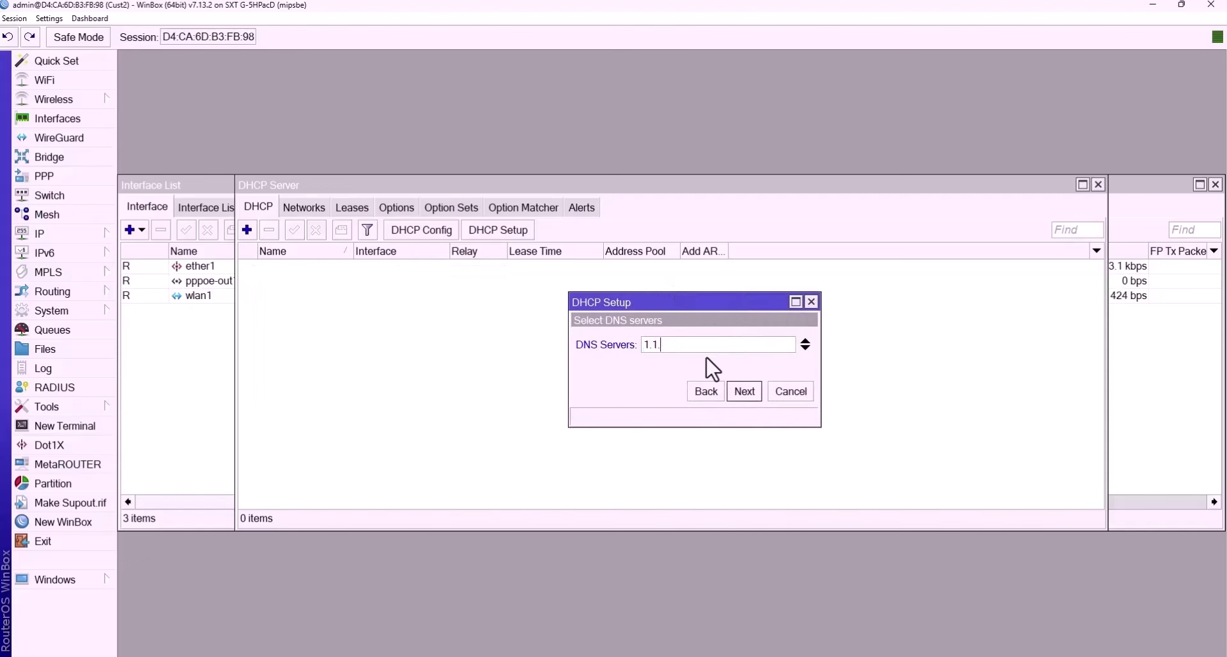
type("1.1.1")
left_click(807, 349)
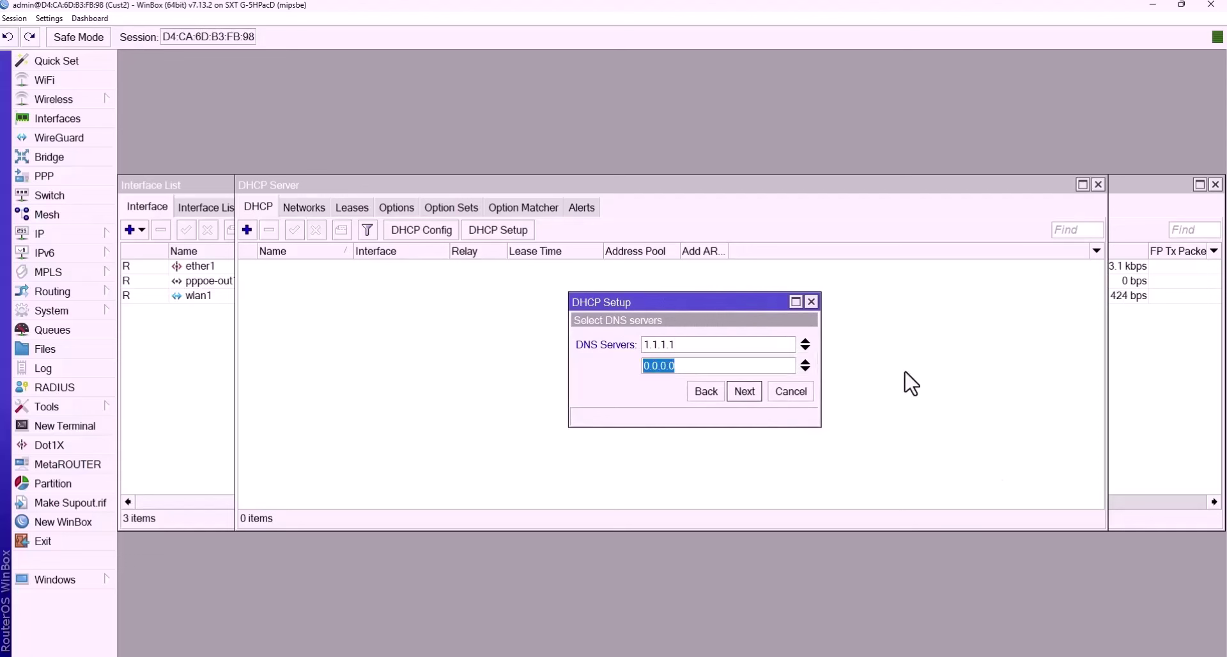
type("6.6.6.6")
left_click(748, 393)
left_click(748, 392)
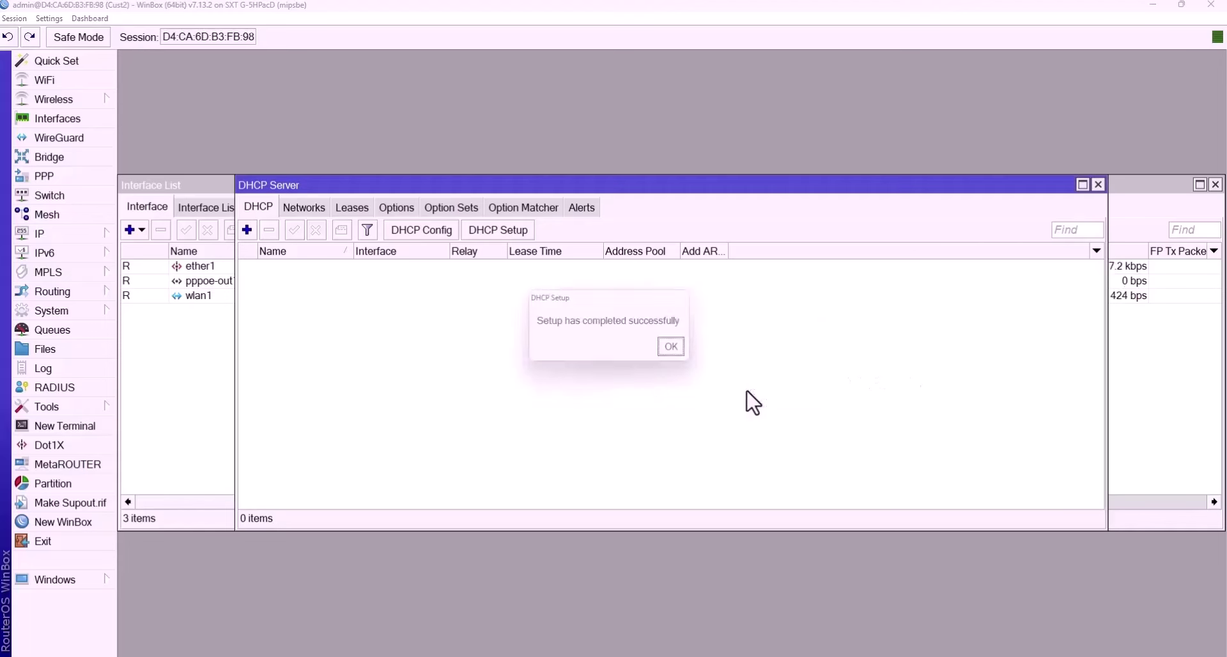
- Open Firewall NAT alongside the IP address list and start a new NAT rule
left_click(680, 347)
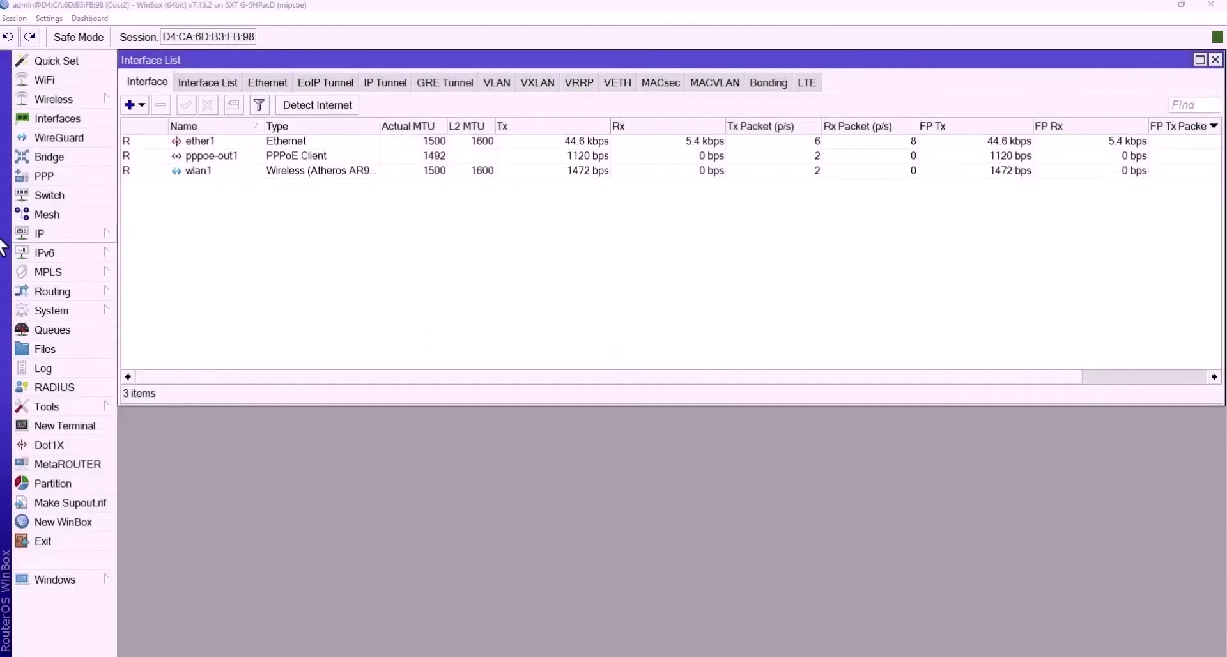
left_click(65, 235)
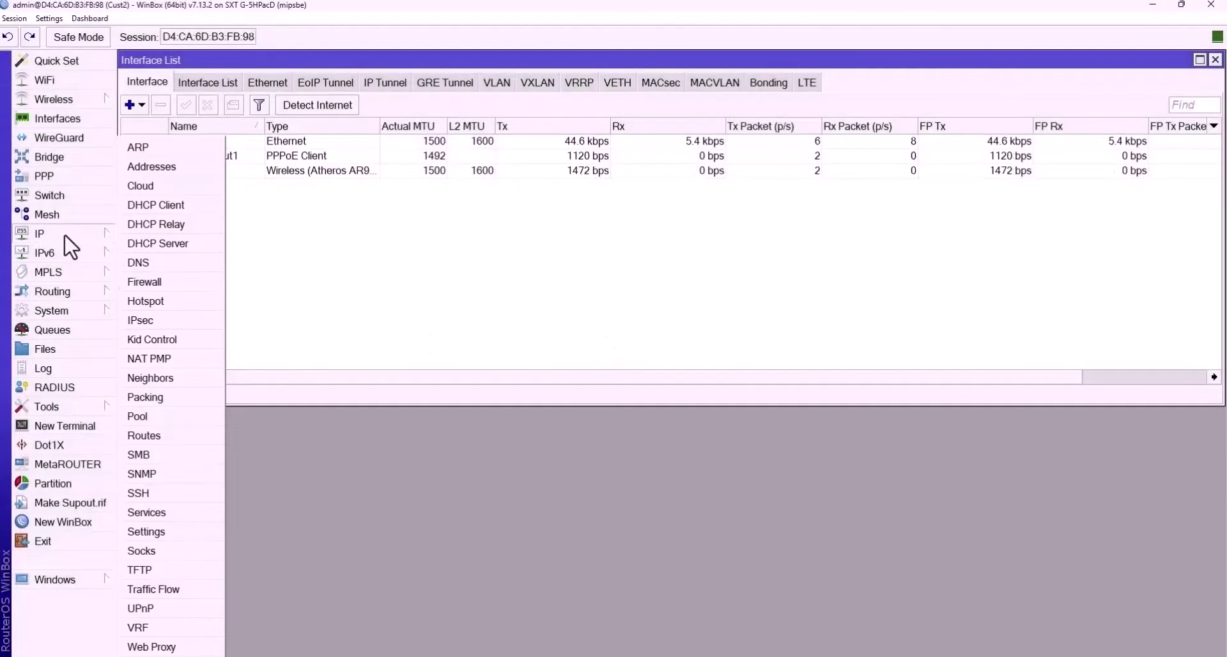
left_click(157, 282)
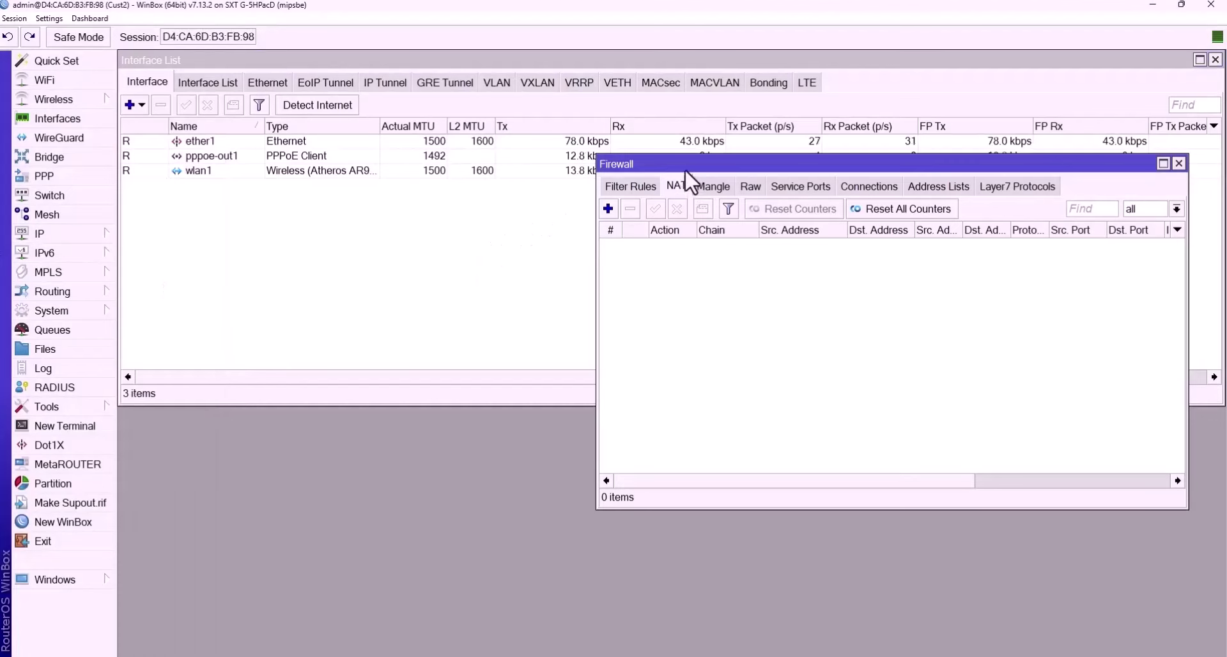
left_click_drag(677, 162, 698, 199)
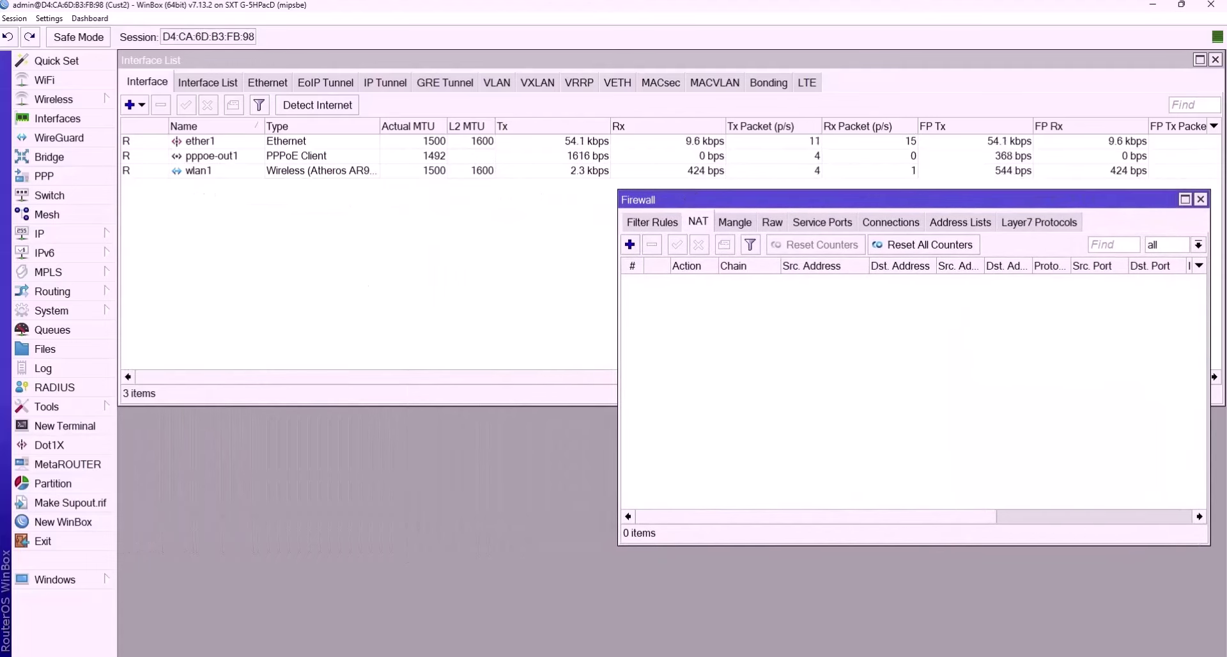
left_click(39, 233)
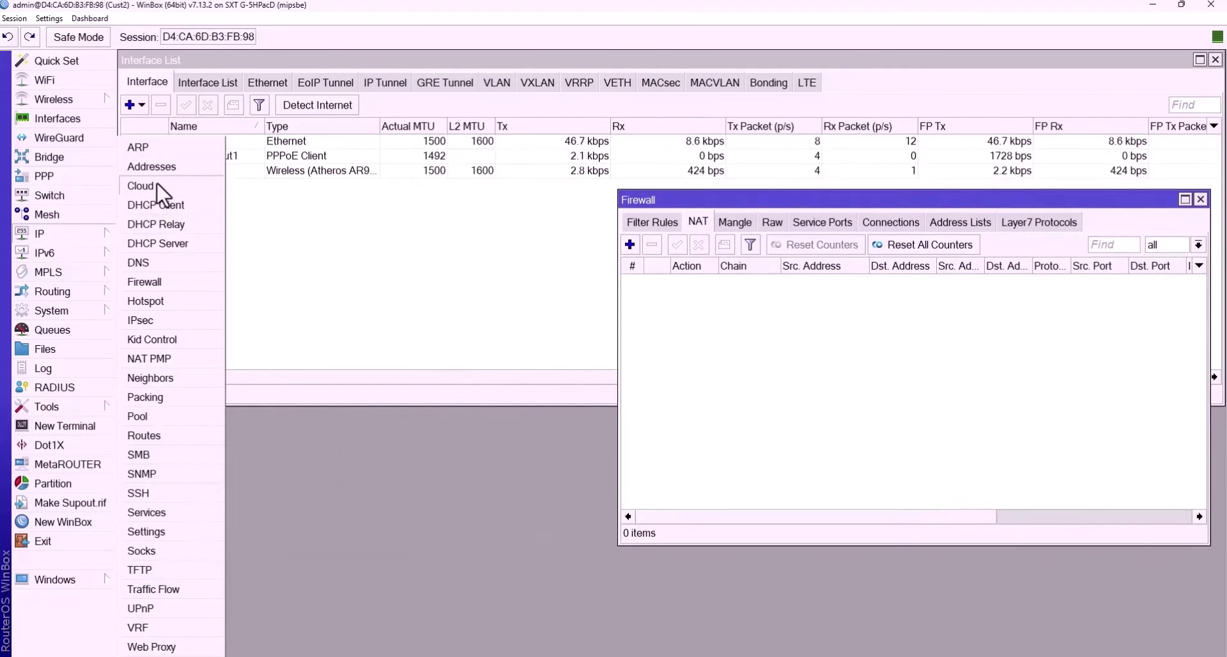
left_click(192, 241)
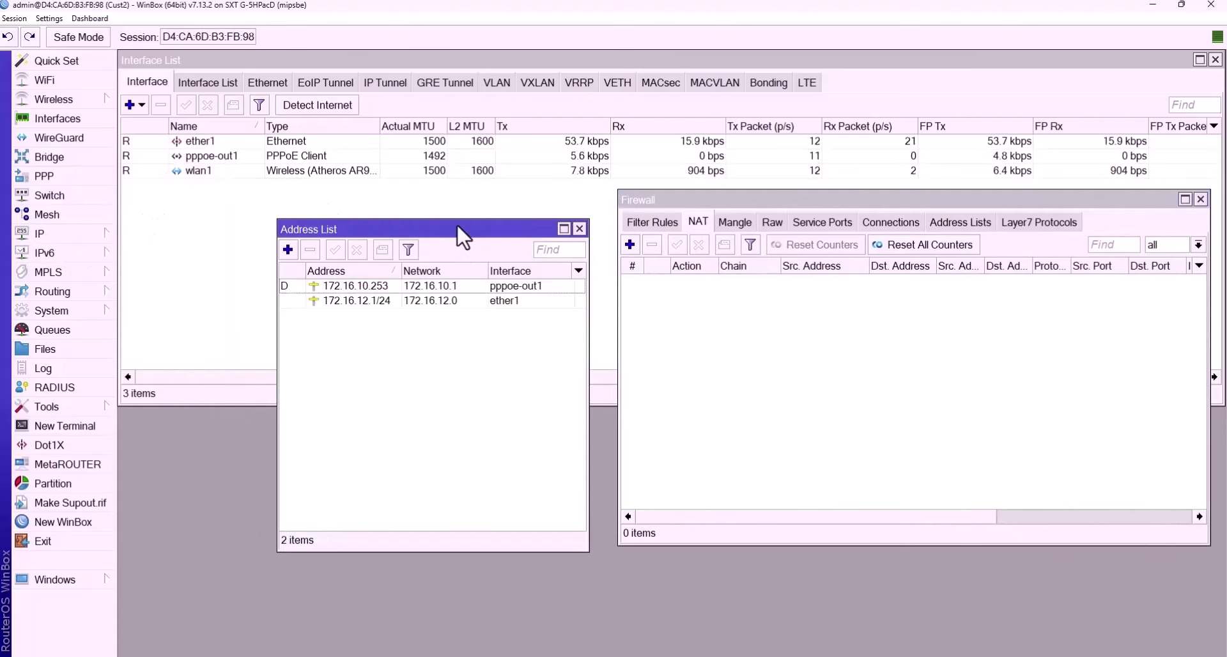
left_click_drag(457, 225, 482, 197)
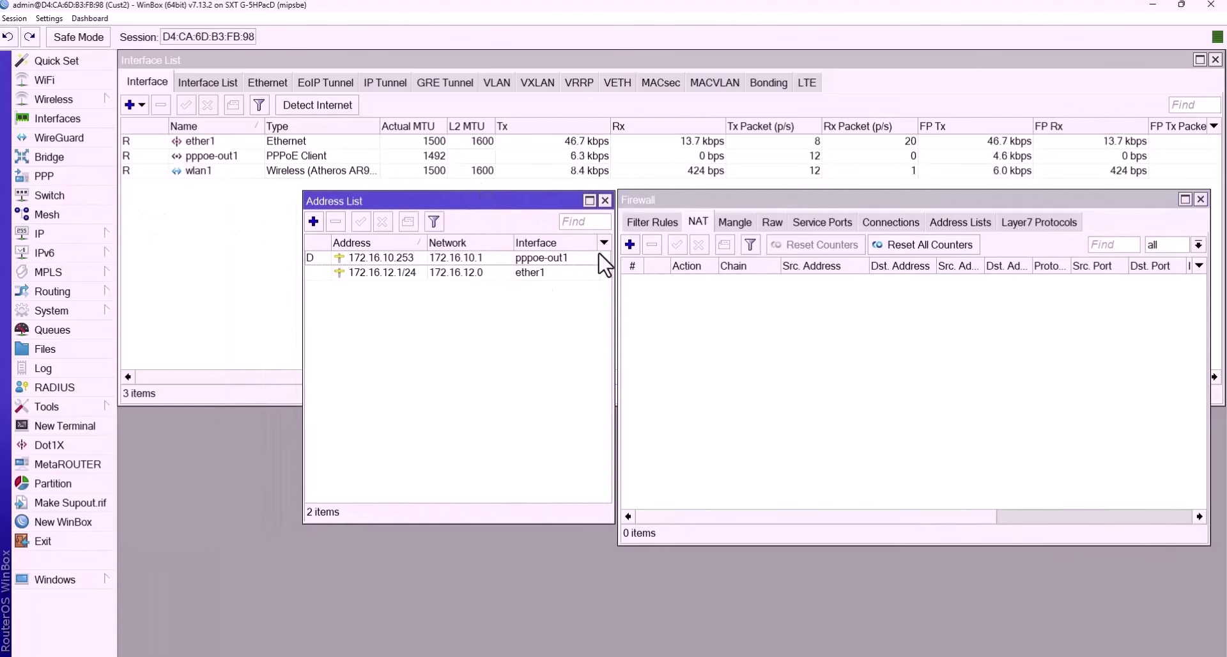
left_click(630, 243)
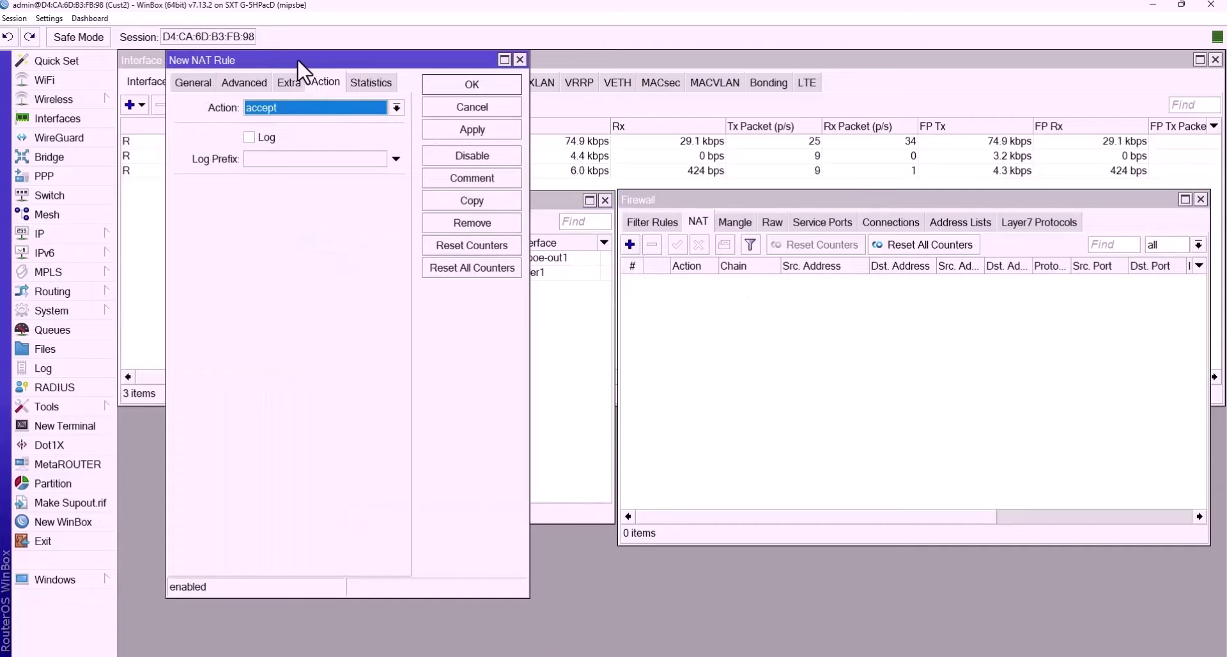
- Set the rule's chain to srcnat, source 172.16.12.0/24, and out interface pppoe-out1
left_click_drag(298, 59, 756, 196)
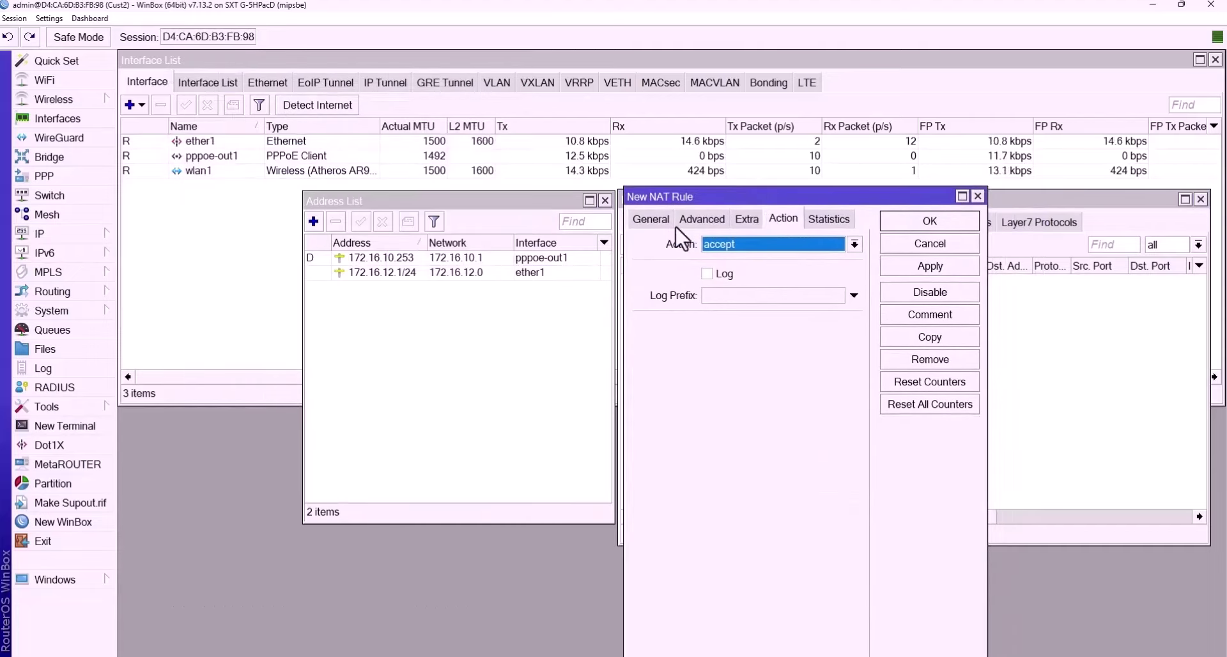
left_click(654, 217)
left_click(765, 245)
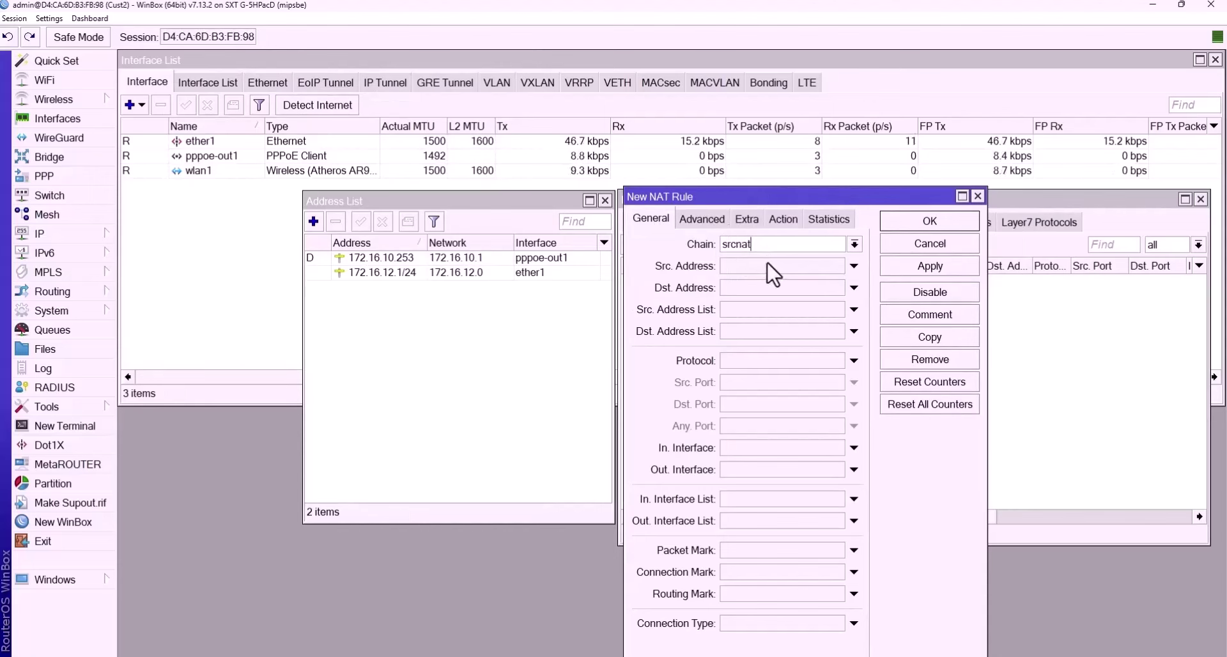
left_click(738, 267)
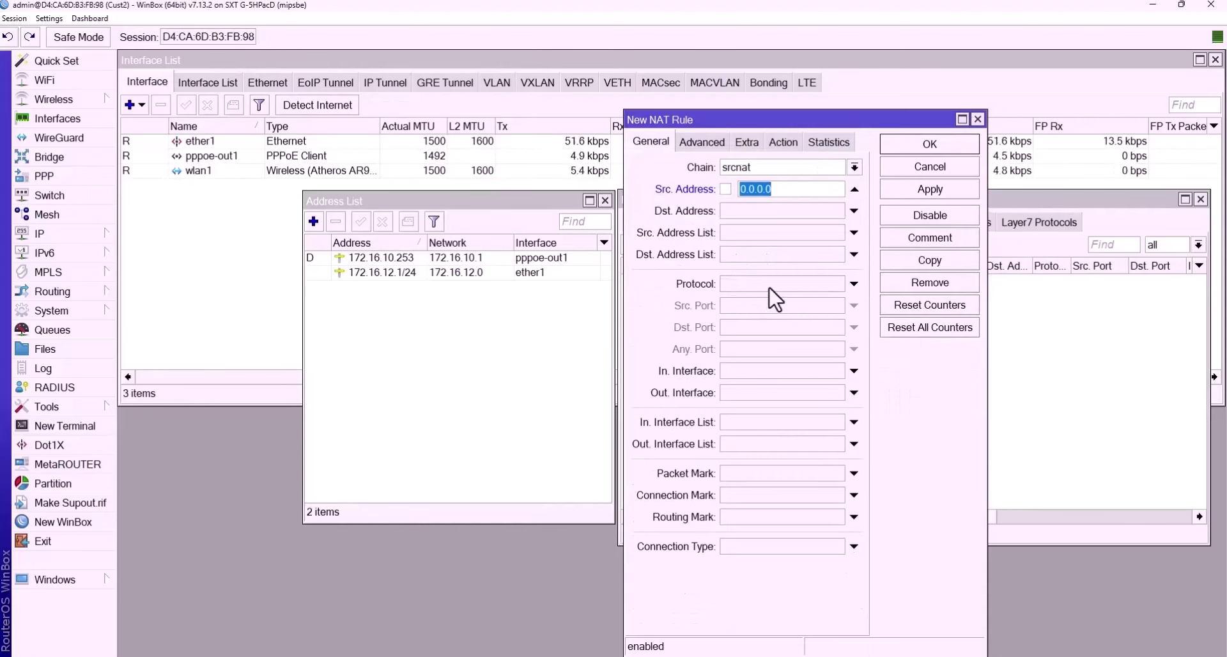
type("17")
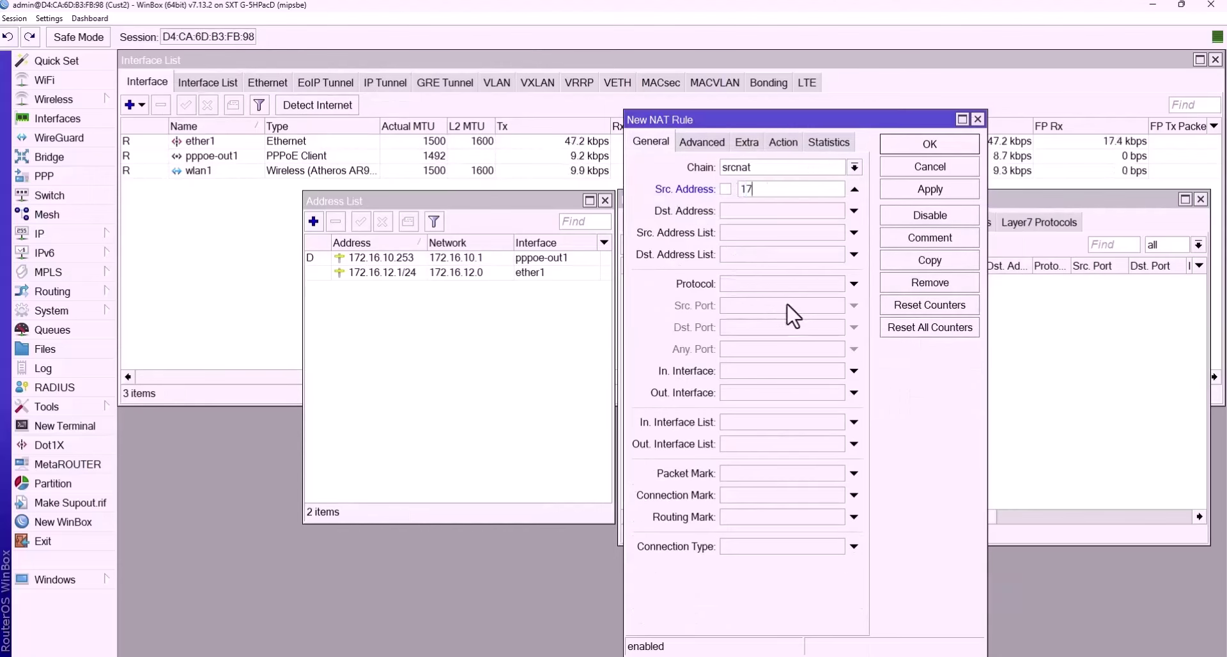
type("2.16")
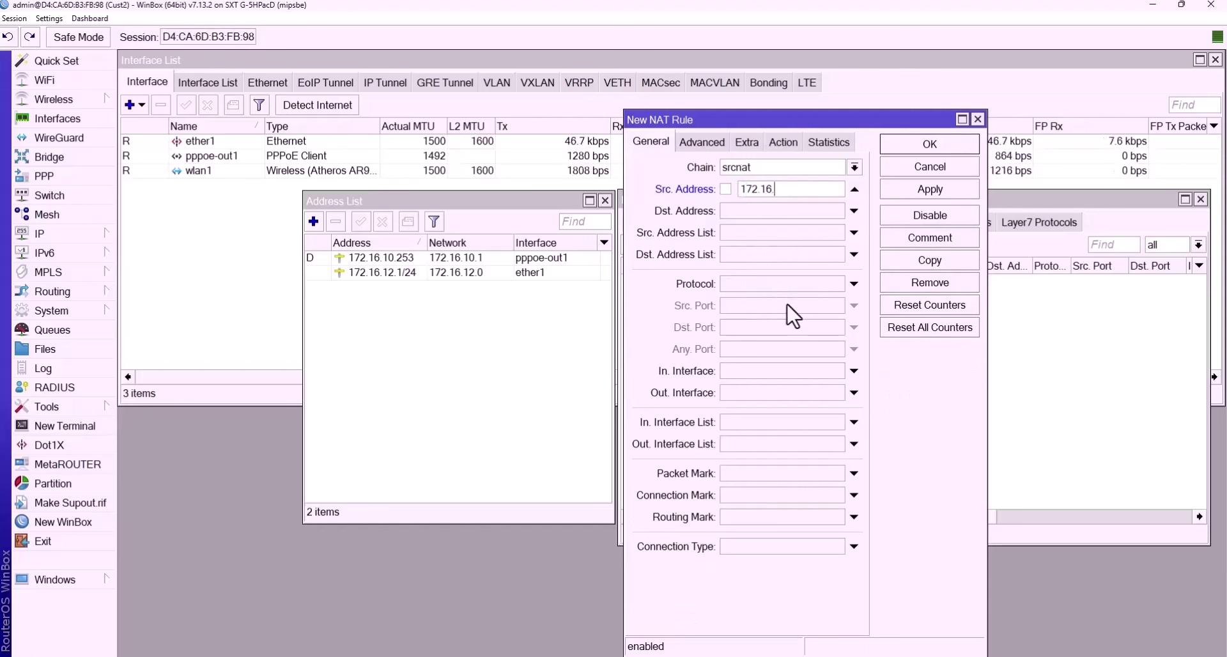
type(".12.0/")
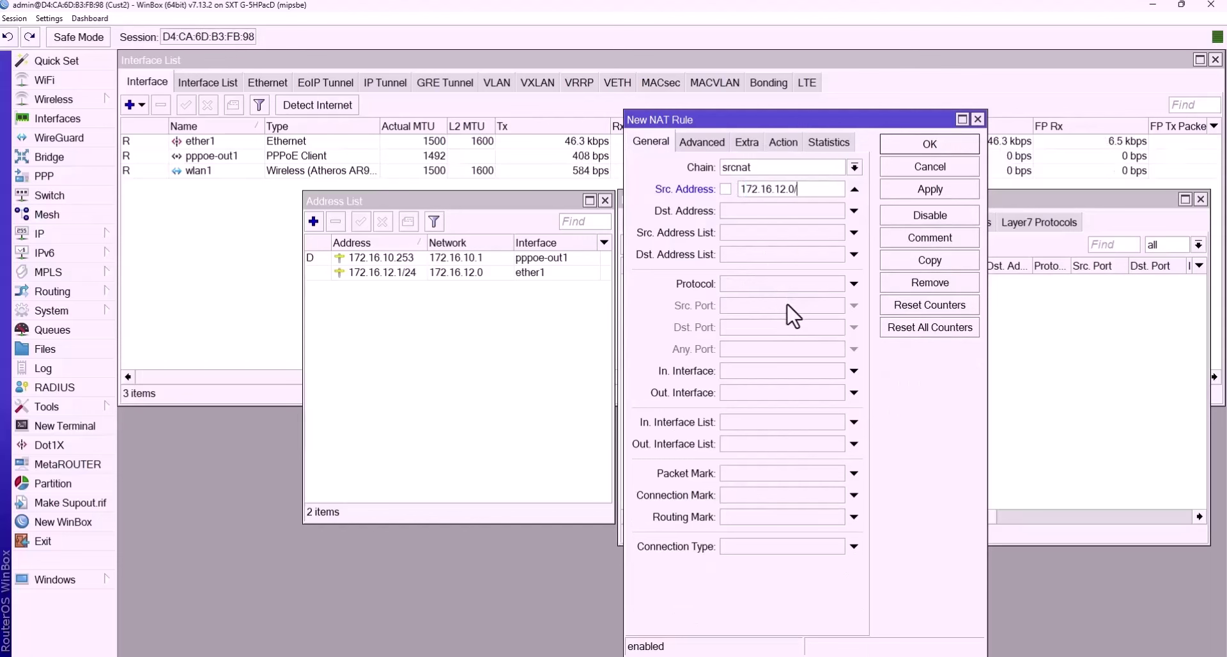
type("24")
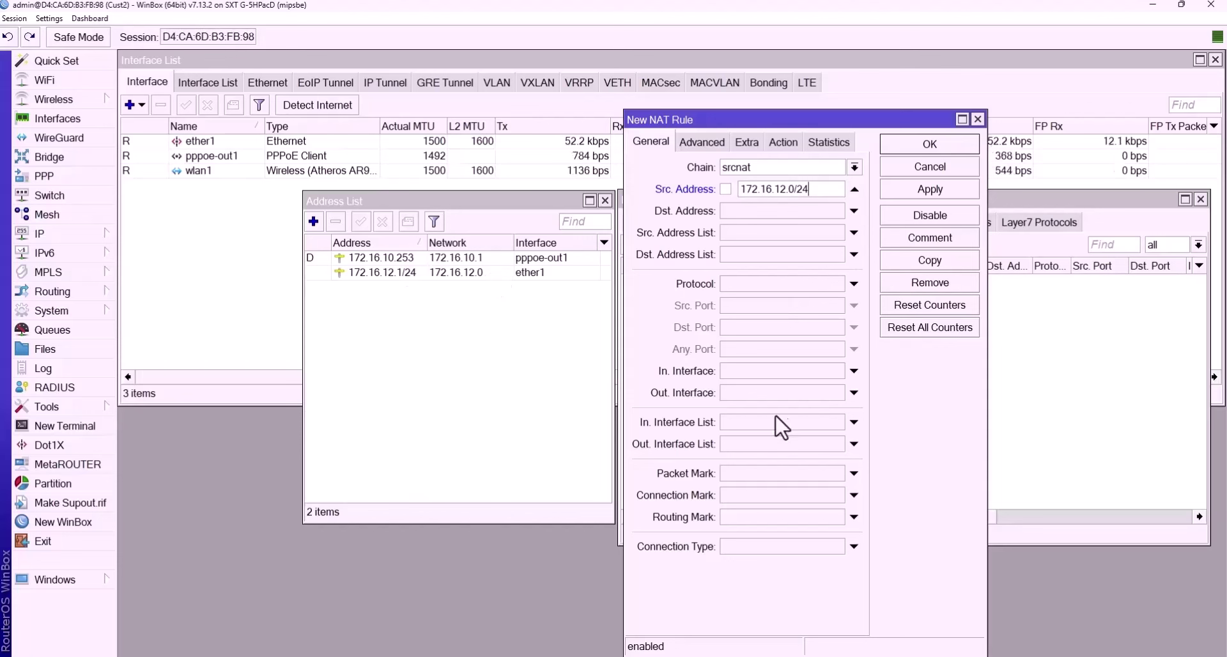
left_click(733, 392)
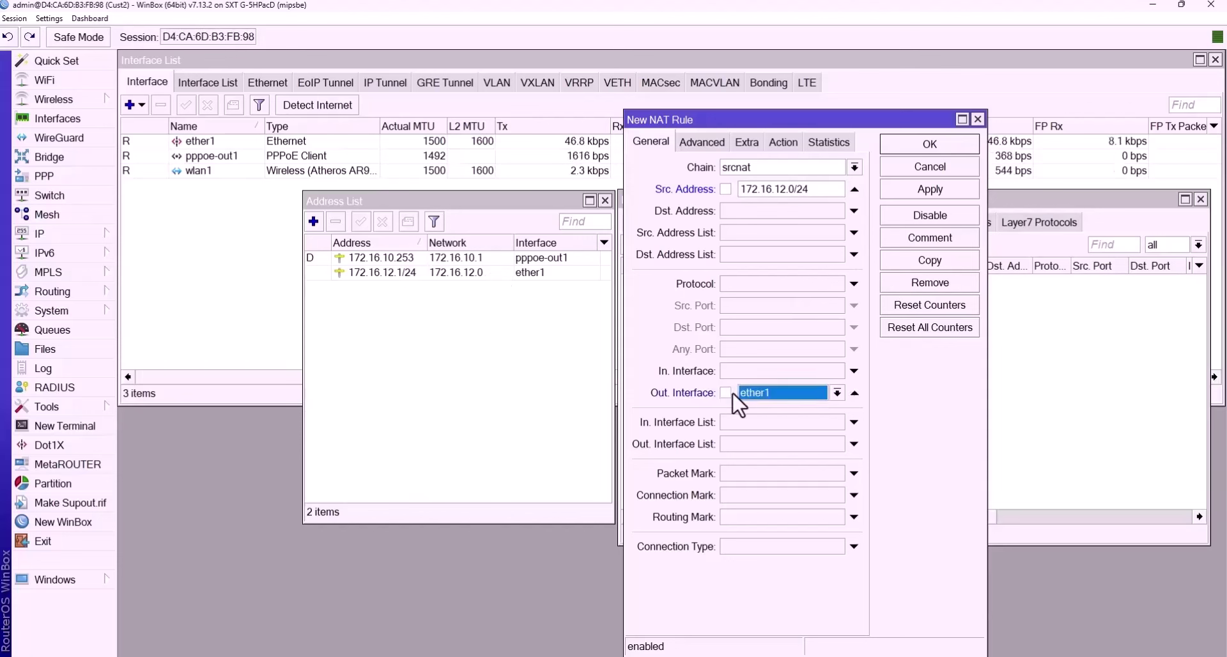
left_click(780, 396)
left_click(780, 396)
left_click(837, 392)
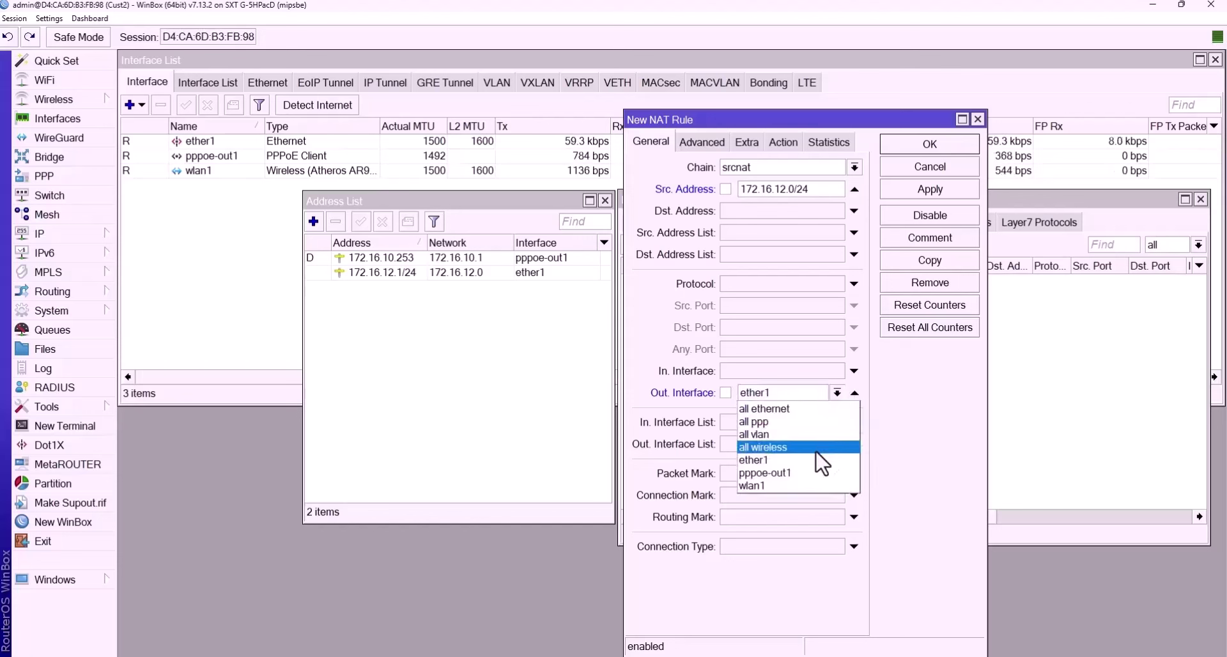
left_click(785, 476)
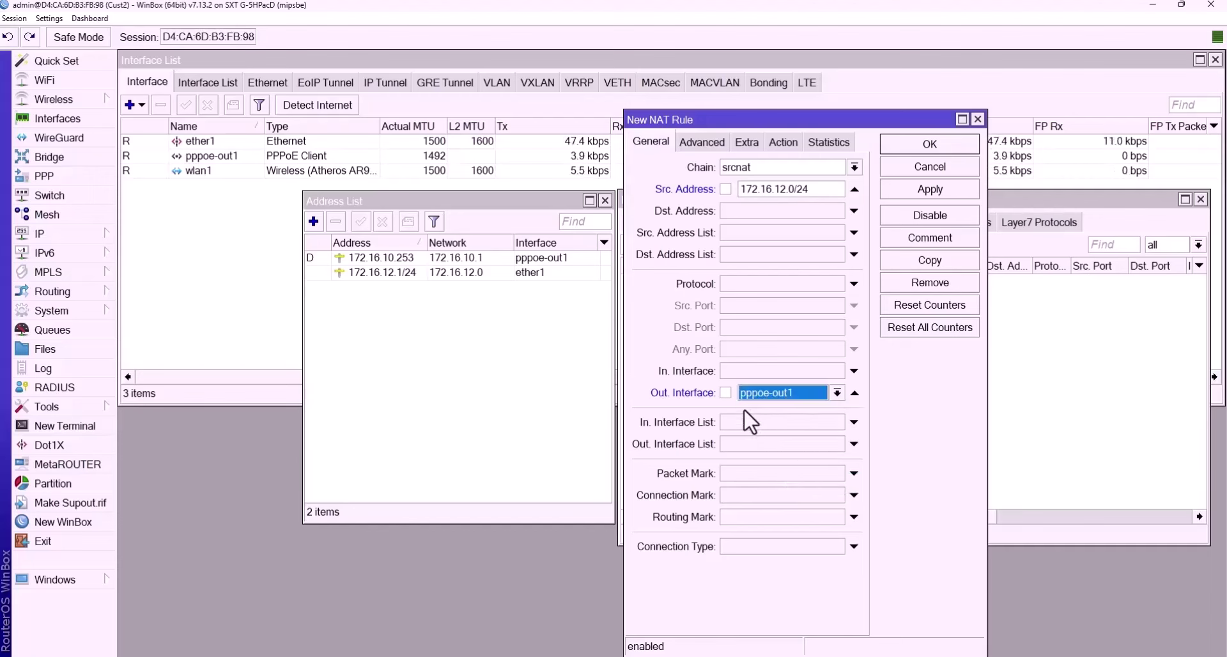
- Set the action to masquerade, save the rule, and close the address list and firewall
left_click(782, 139)
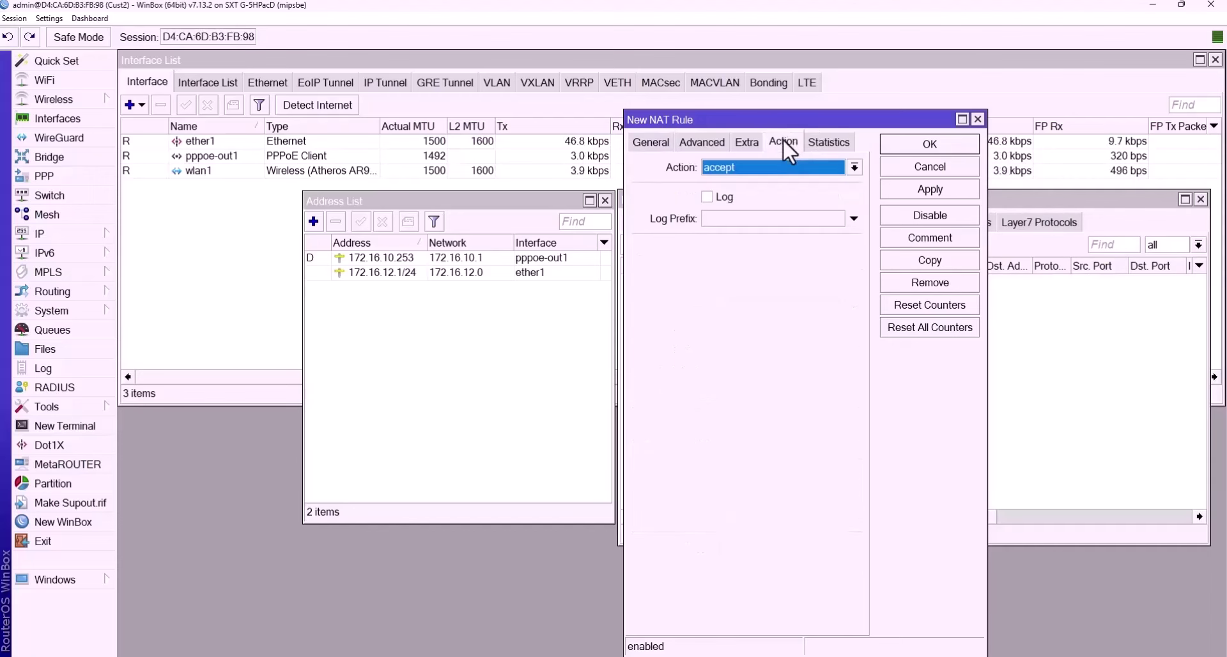
left_click(738, 168)
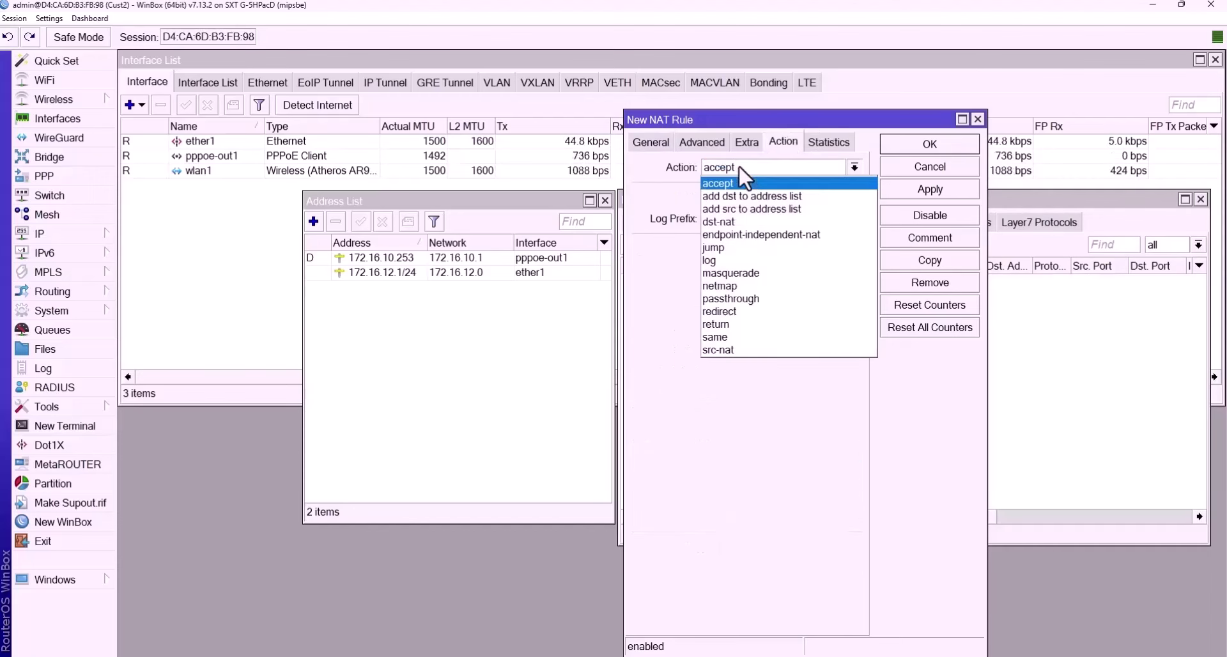
left_click(735, 273)
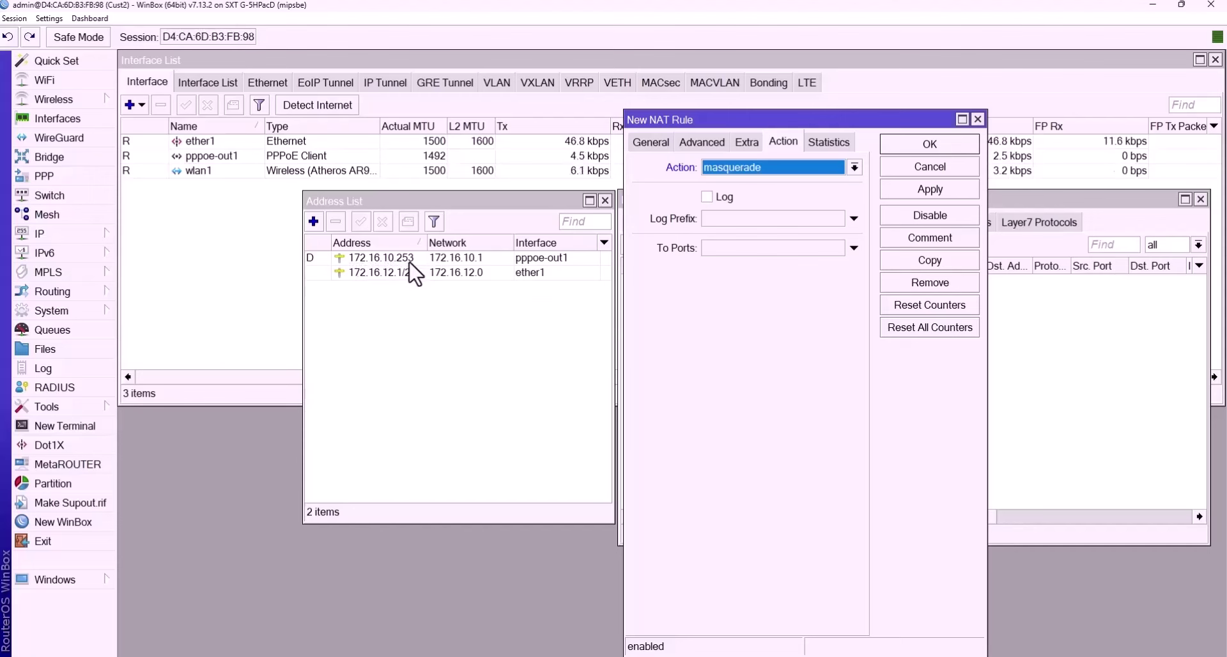
left_click(935, 141)
left_click(606, 200)
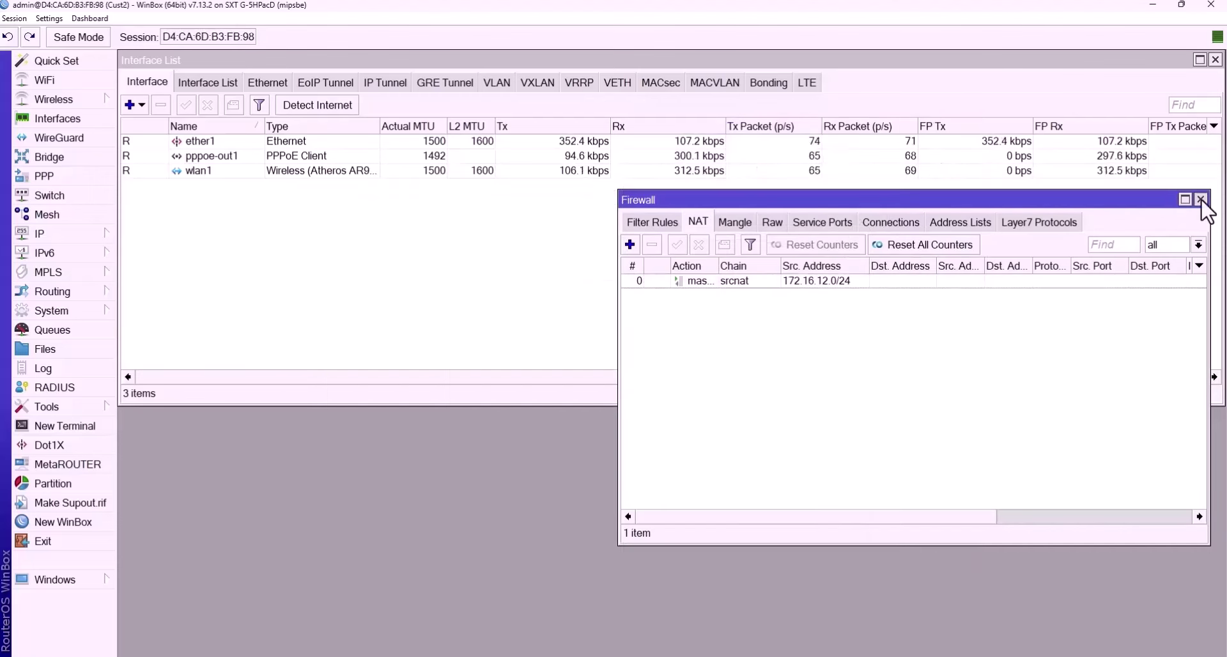
left_click(1201, 199)
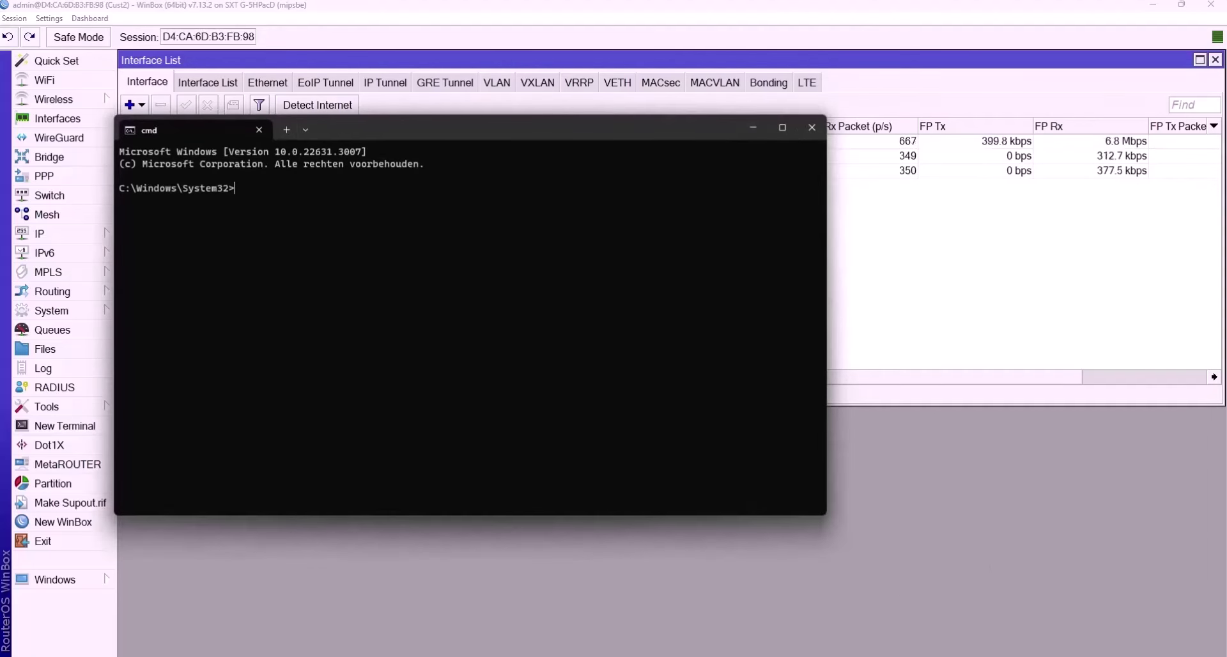
- Ping google.com with 4 of 4 replies, then reopen WinBox's firewall NAT rules
type("ing google.c")
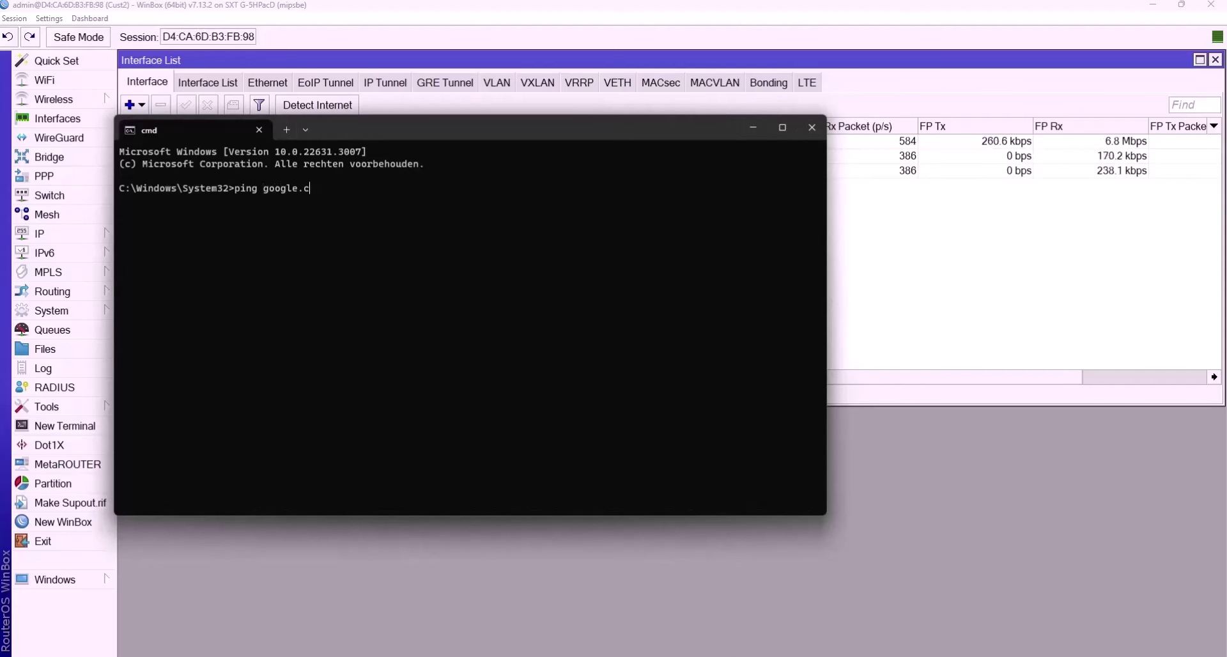
type("om")
key("Return")
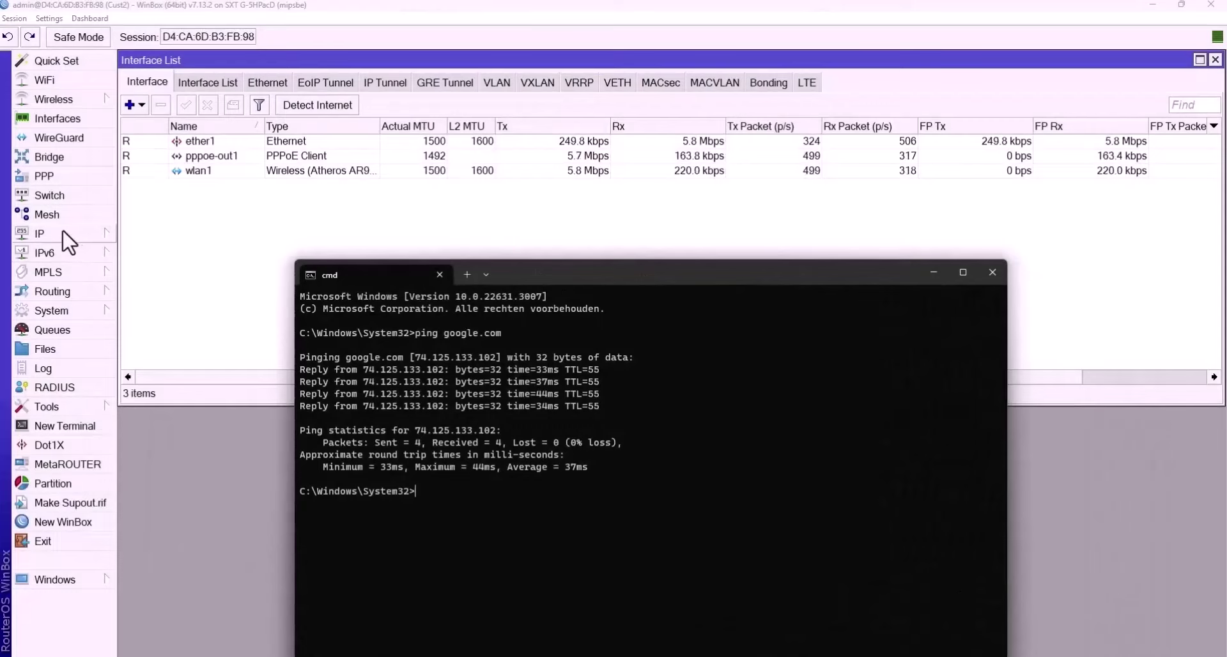
left_click(63, 234)
left_click(171, 281)
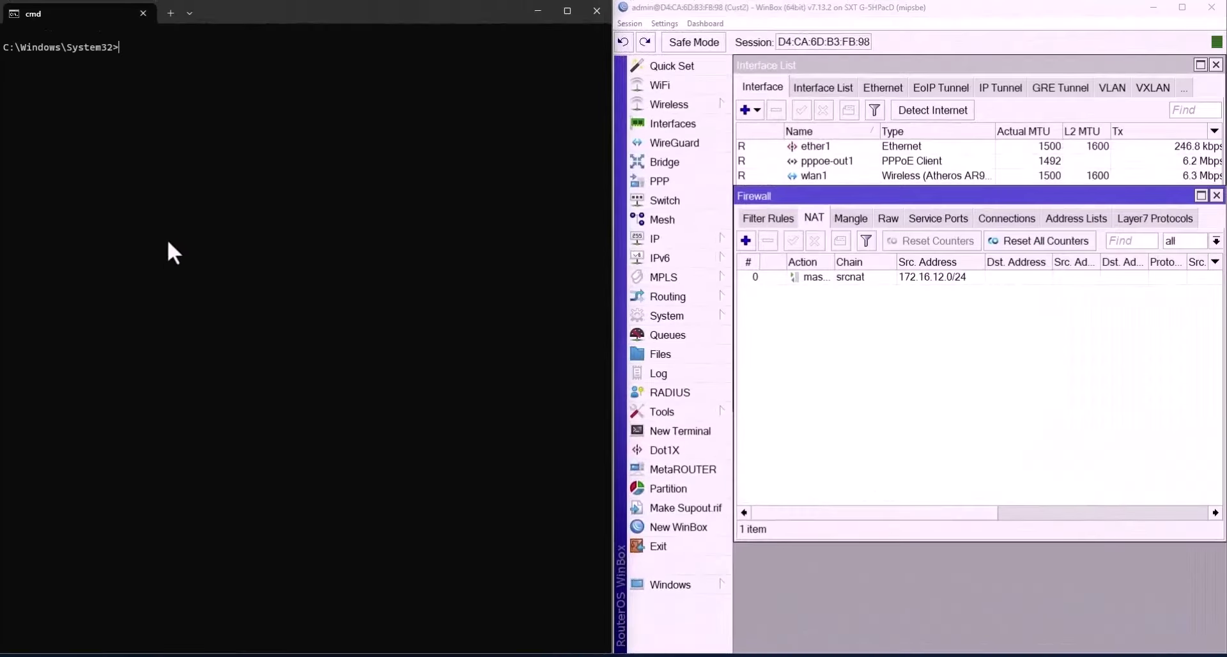
- Run ping google.com -t while disabling and re-enabling the masquerade rule, then start speedtest.net
type("ping google.com -")
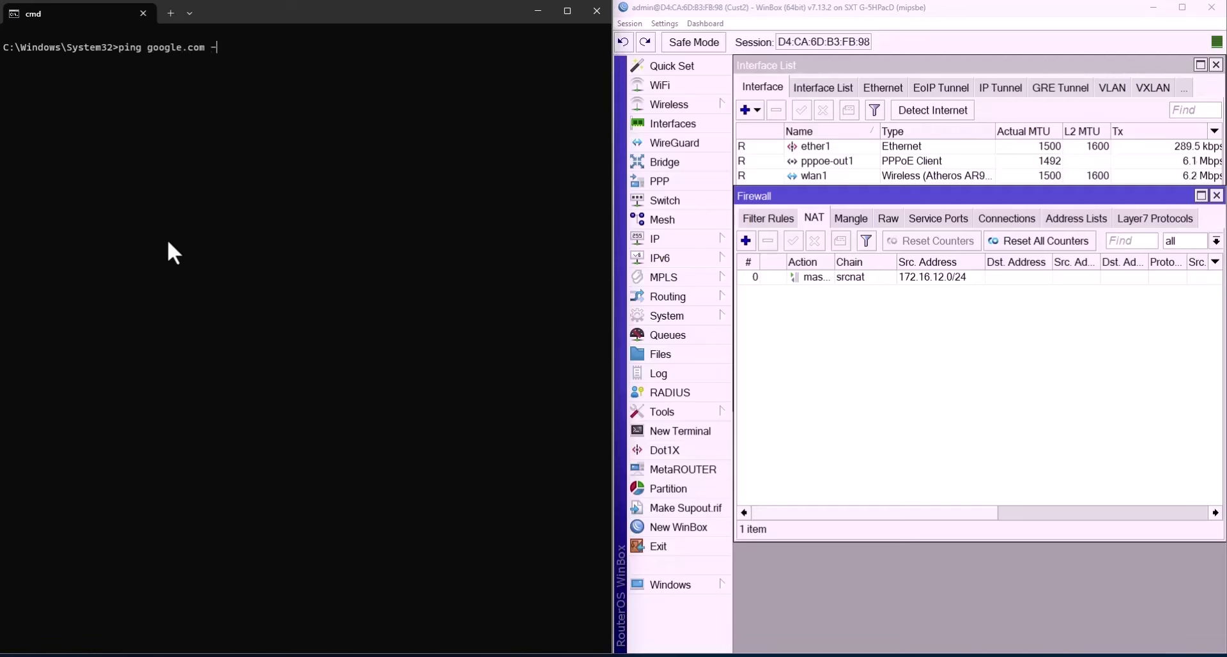
type("t")
key("Return")
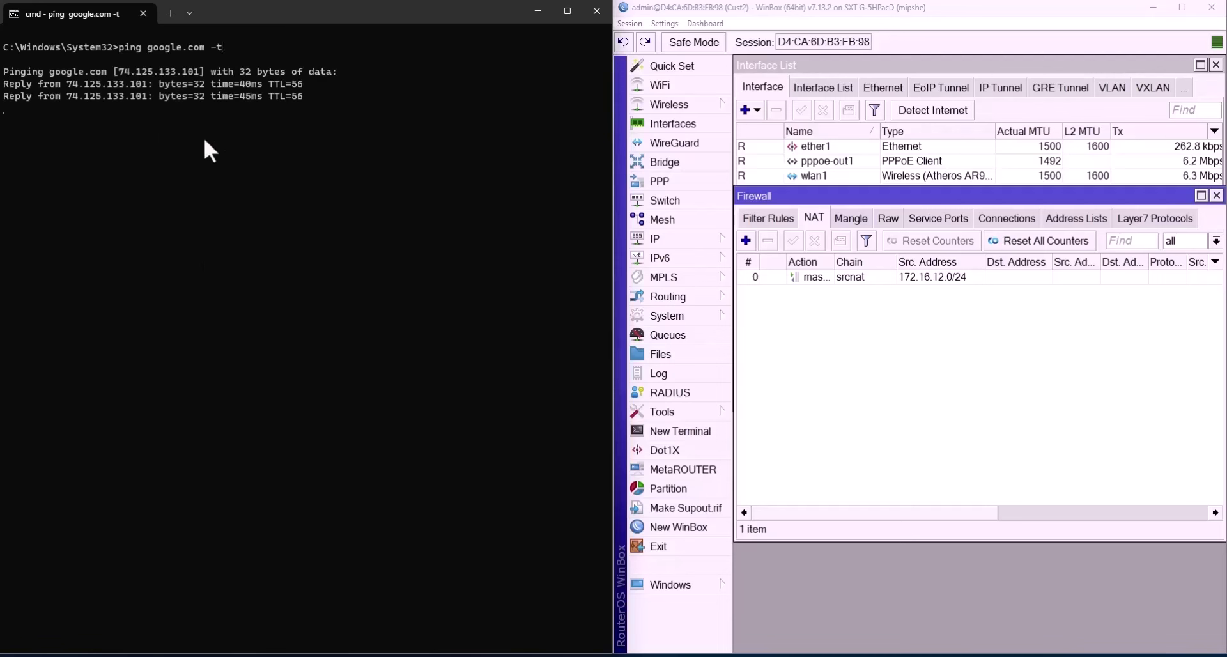
left_click(851, 279)
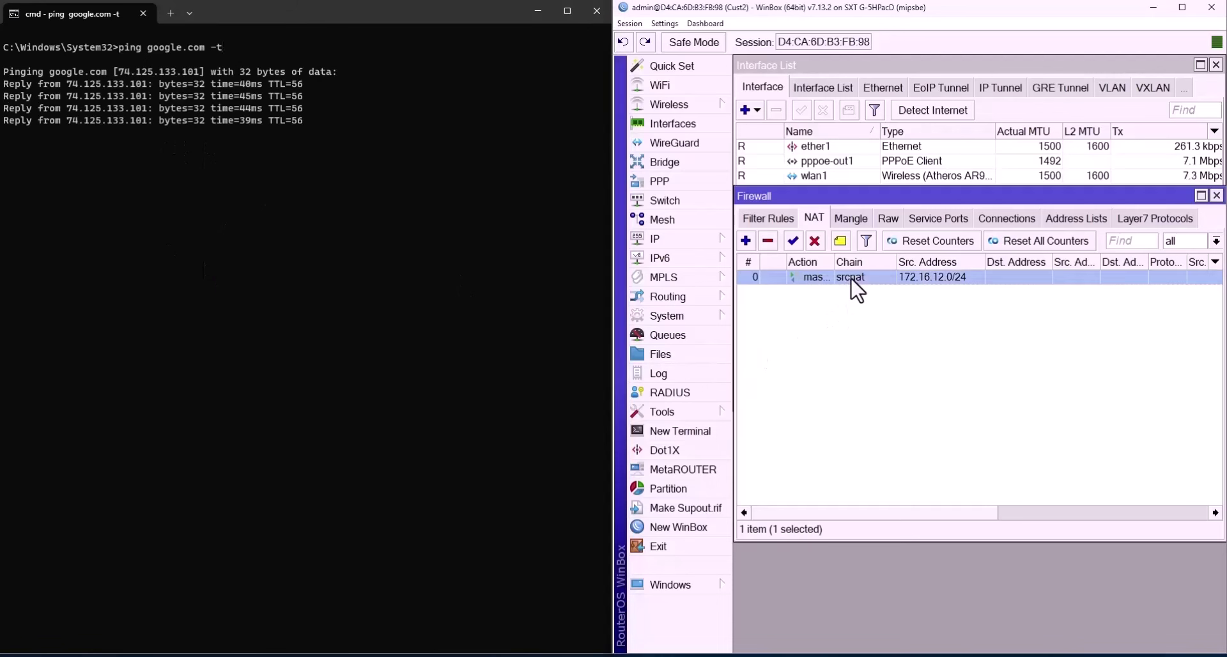
left_click(815, 241)
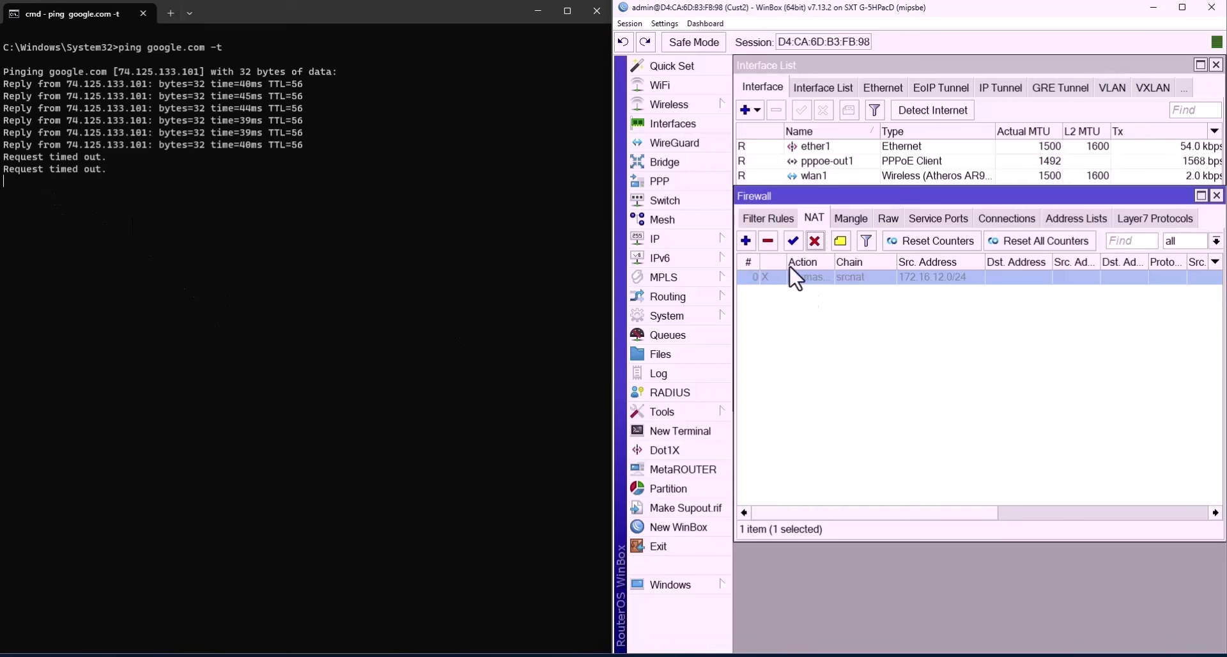
left_click(796, 247)
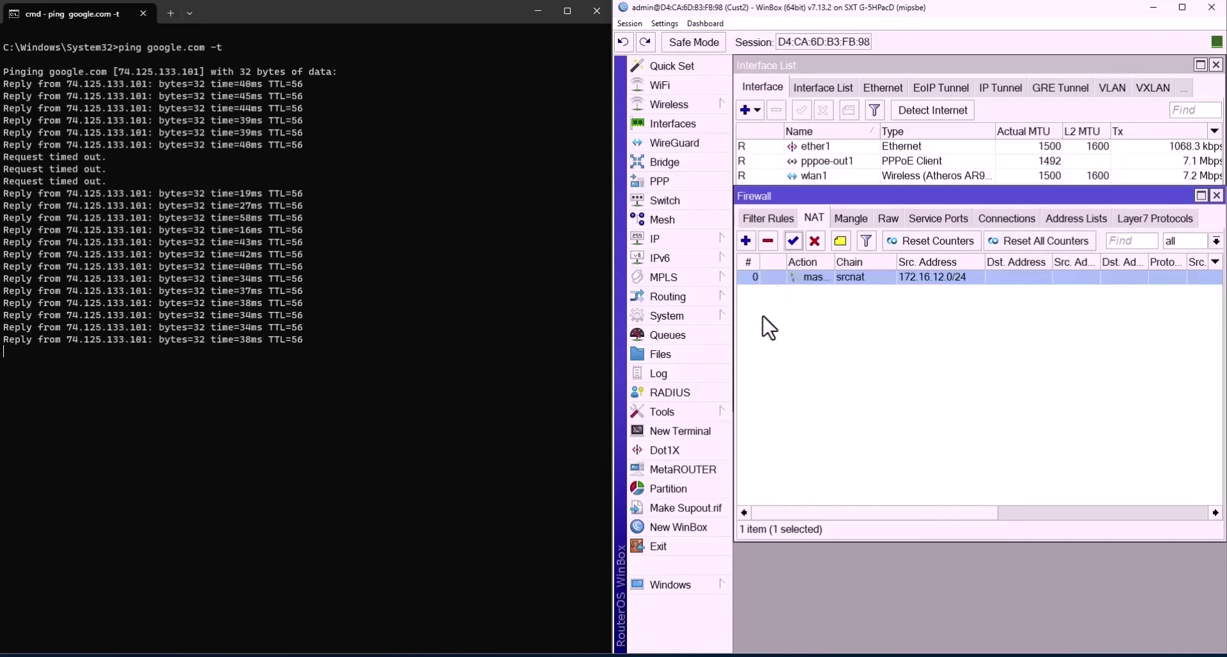
left_click(592, 10)
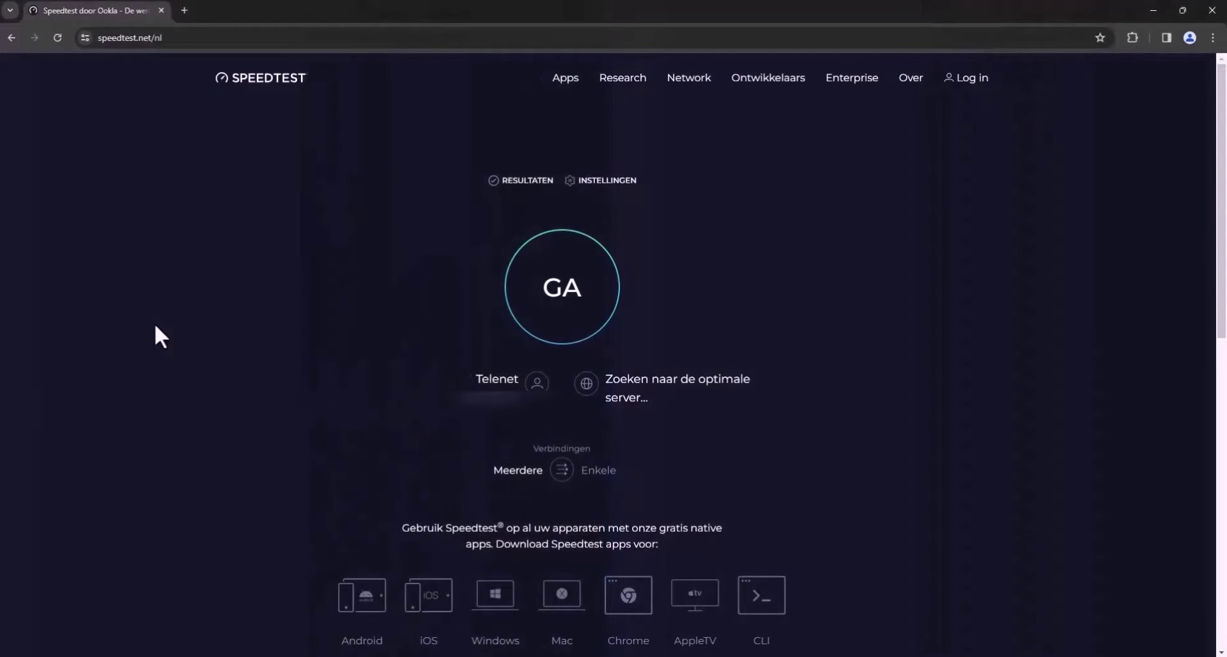
left_click(562, 295)
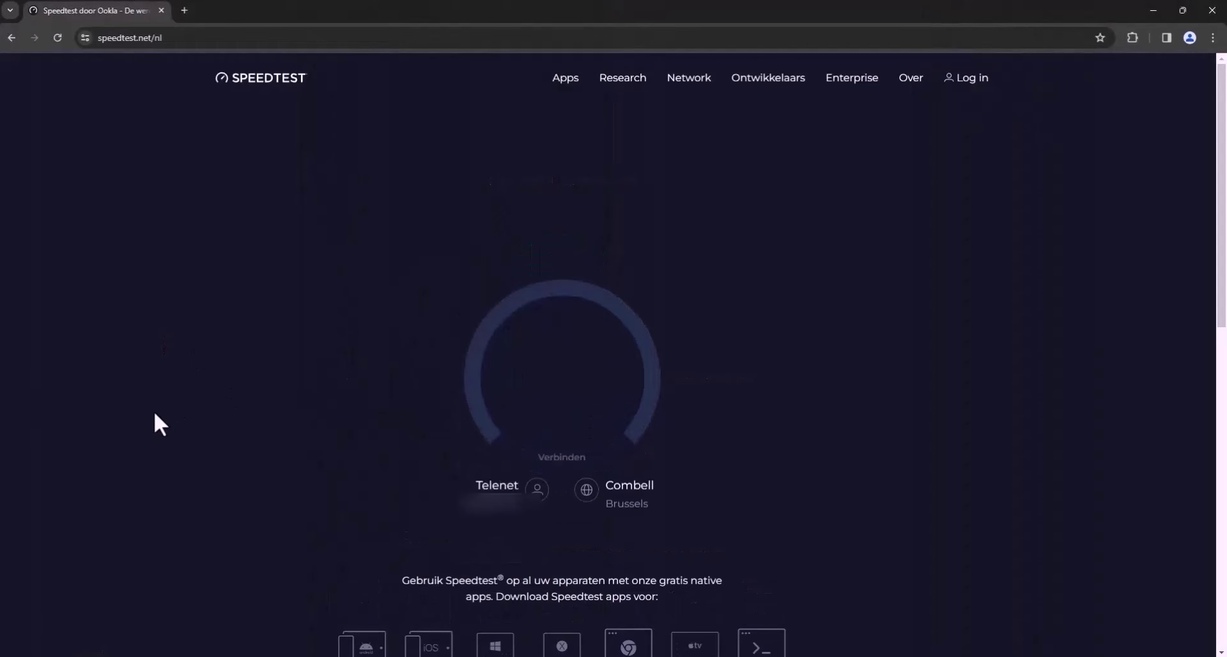
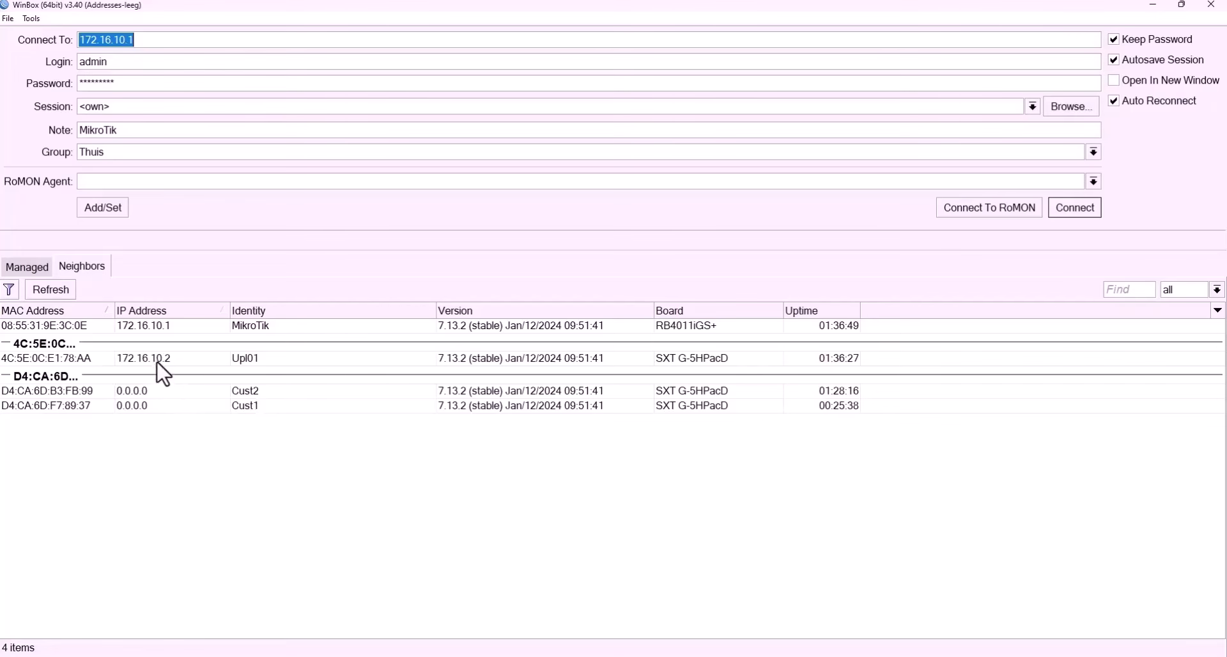
- Connect to the MikroTik router, then to Upl01 at 172.16.10.2, closing its update and package windows
left_click(166, 329)
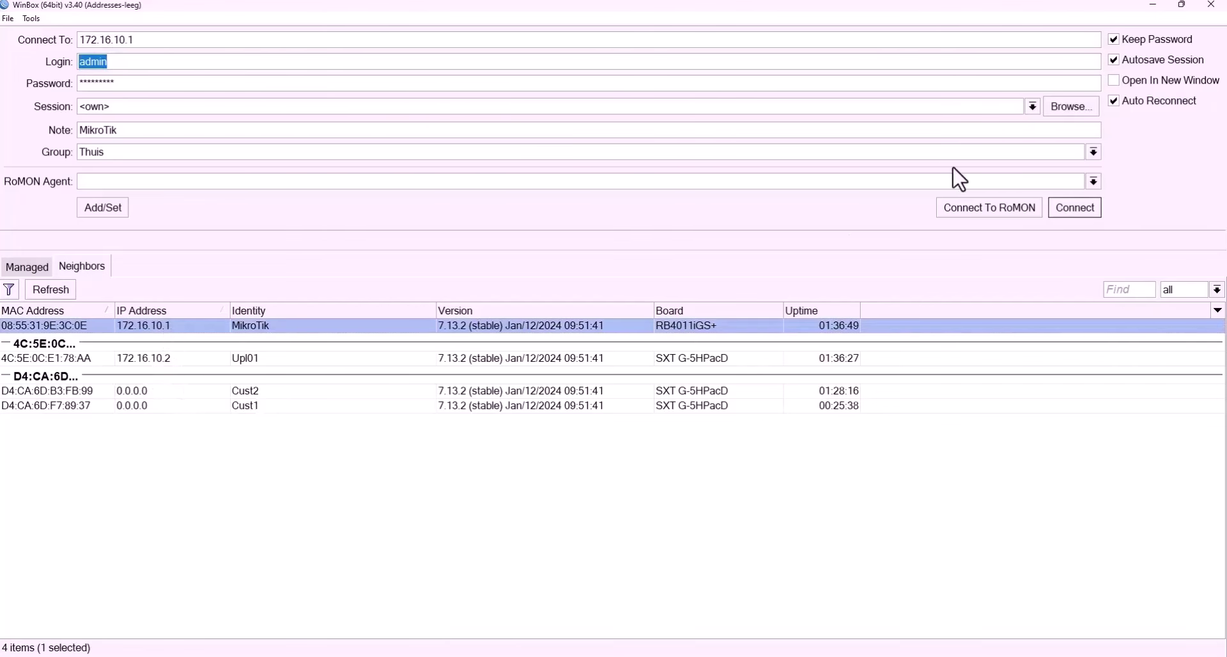
left_click(1079, 211)
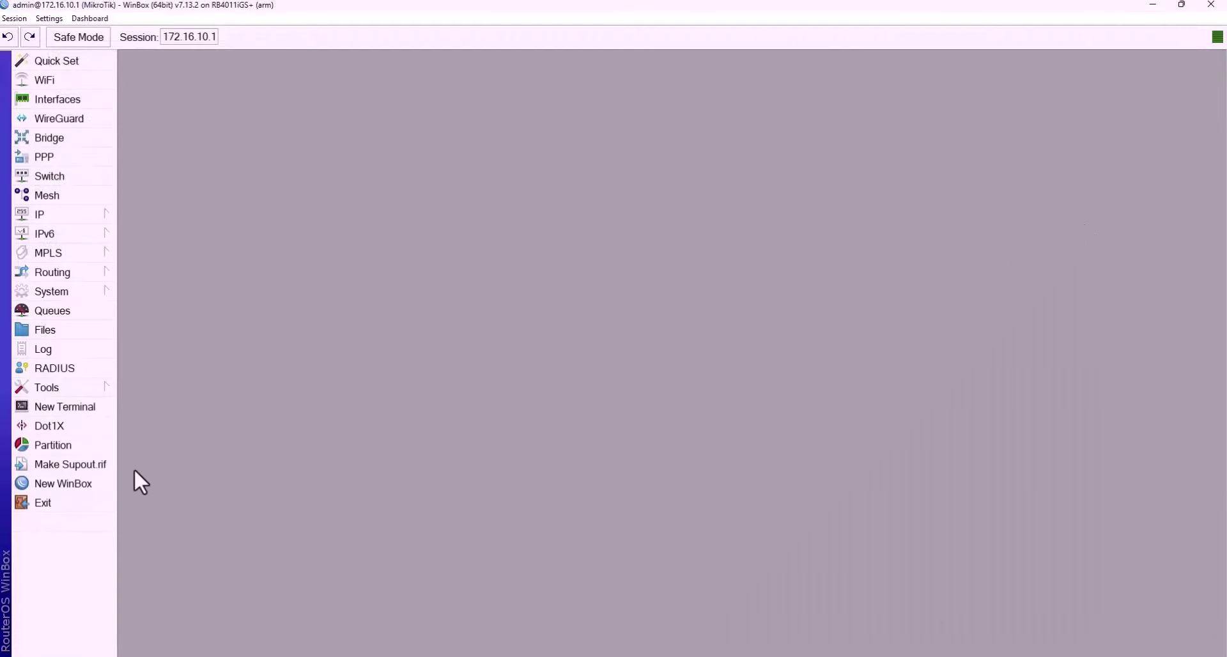
left_click(83, 484)
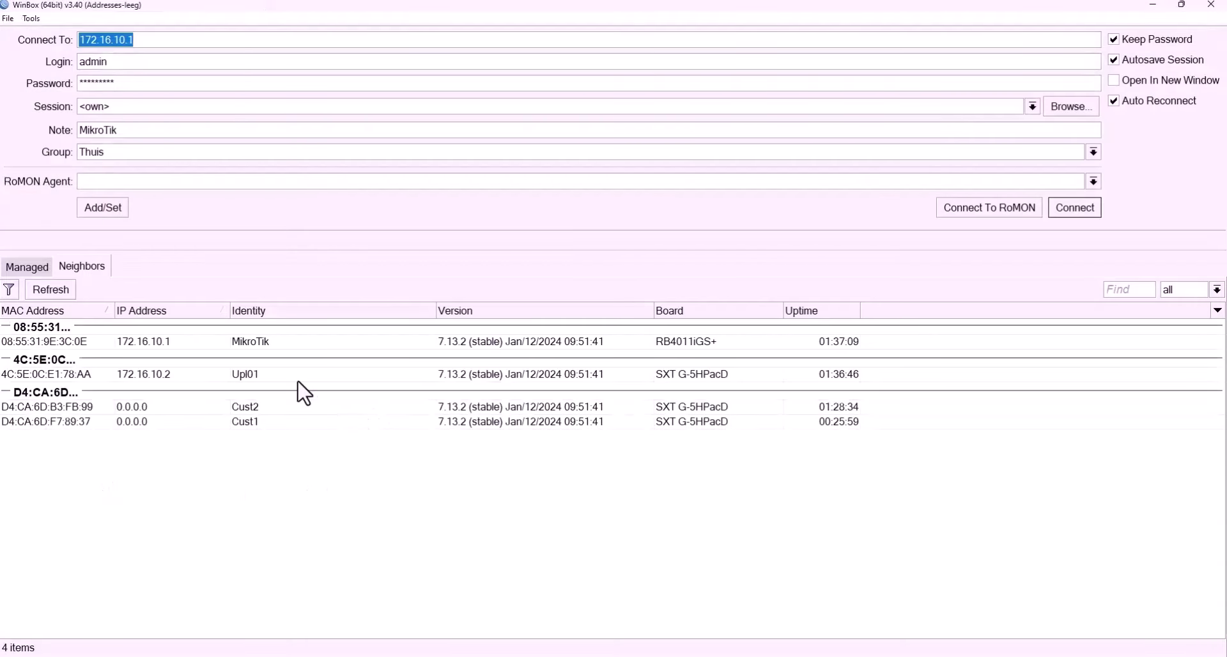
left_click(166, 377)
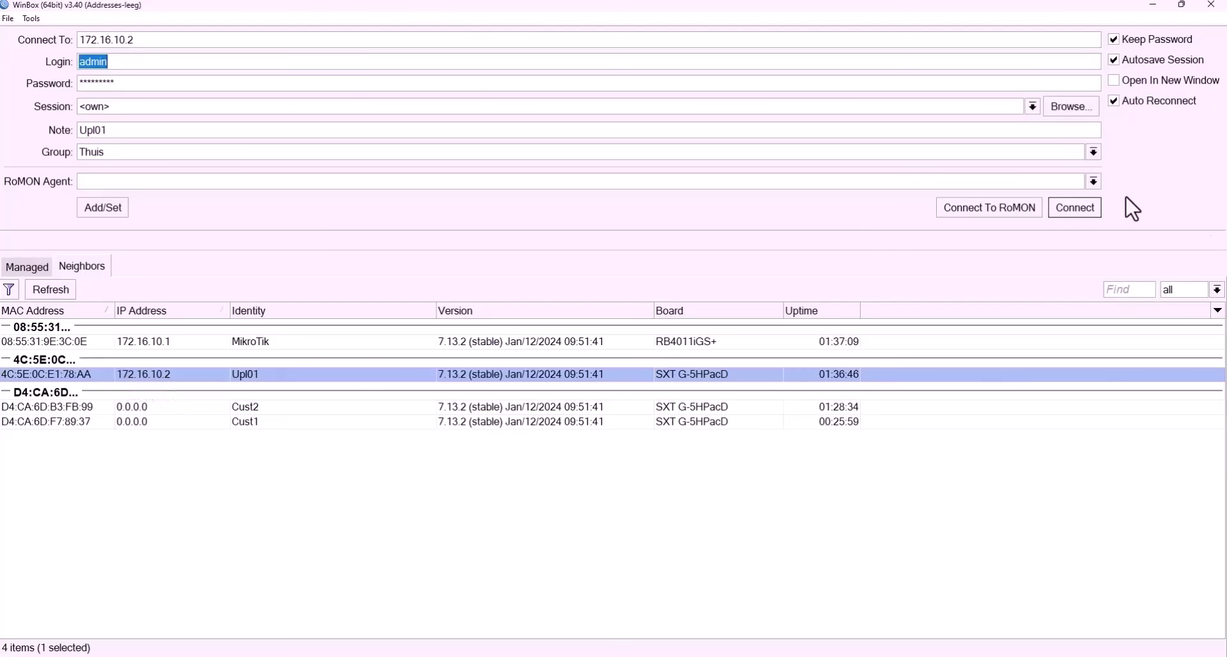
left_click(1076, 208)
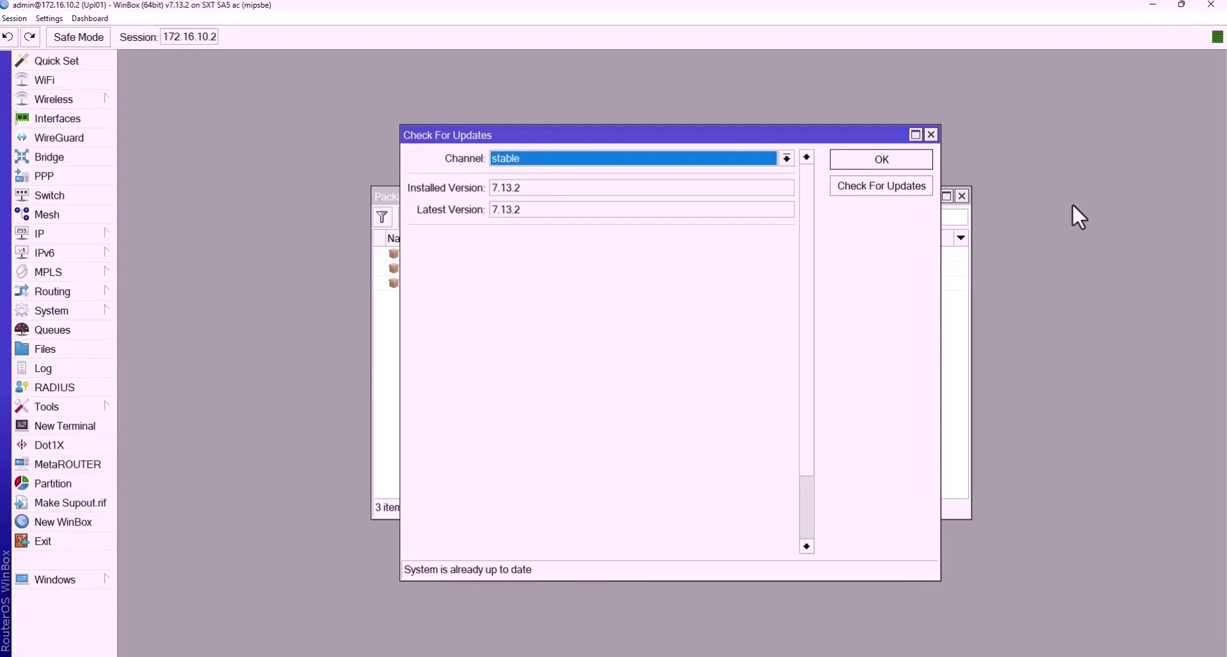
left_click(902, 161)
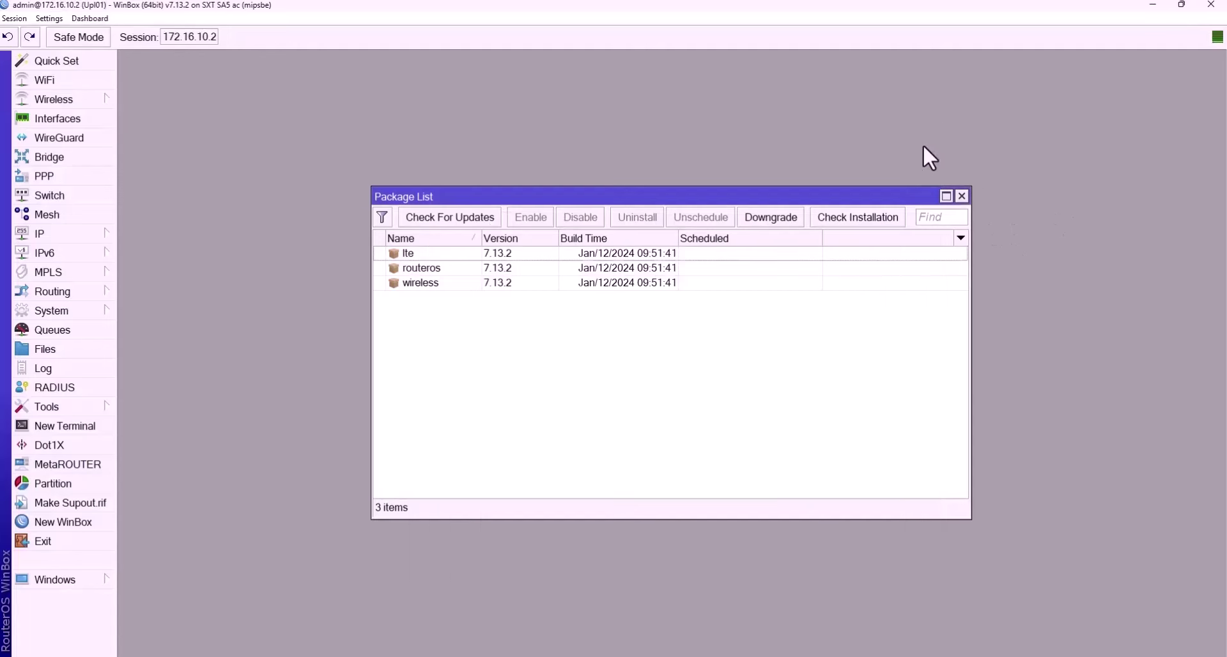
left_click(962, 196)
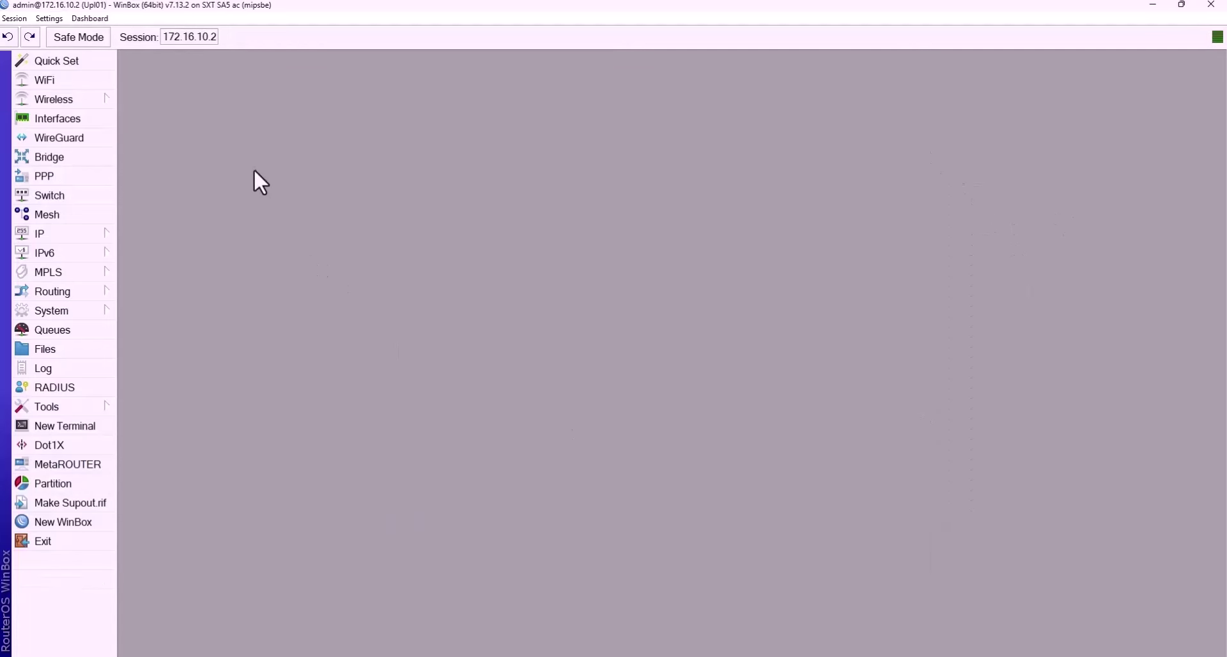
left_click(65, 105)
left_click(153, 120)
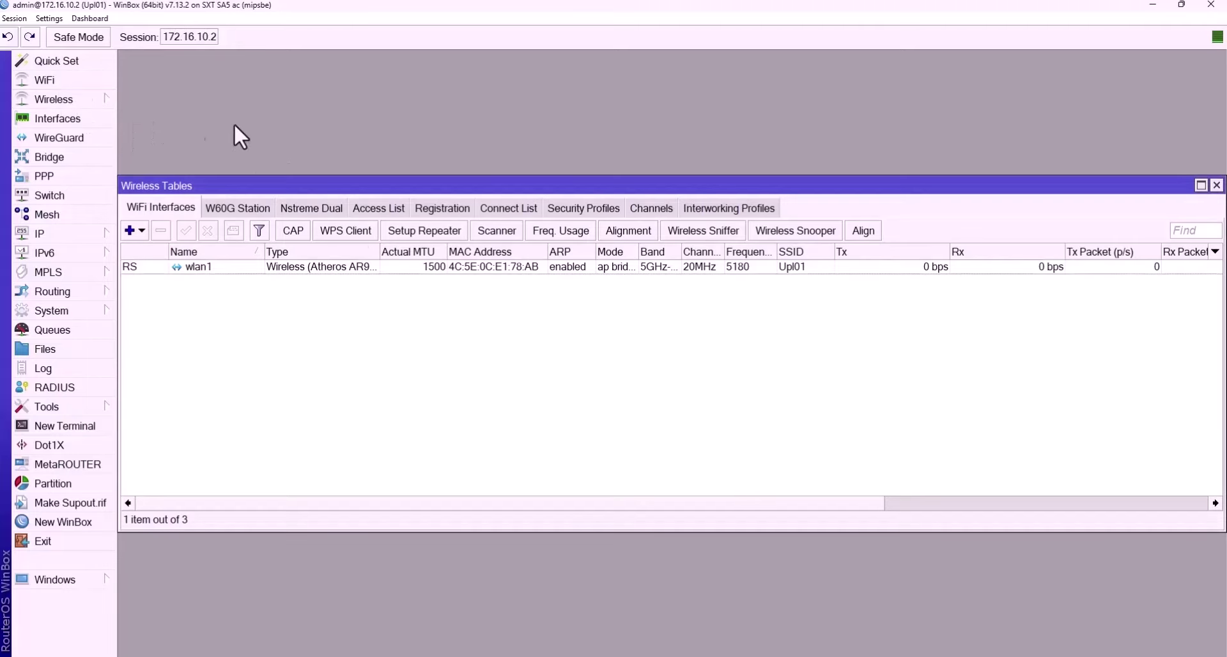
left_click(454, 211)
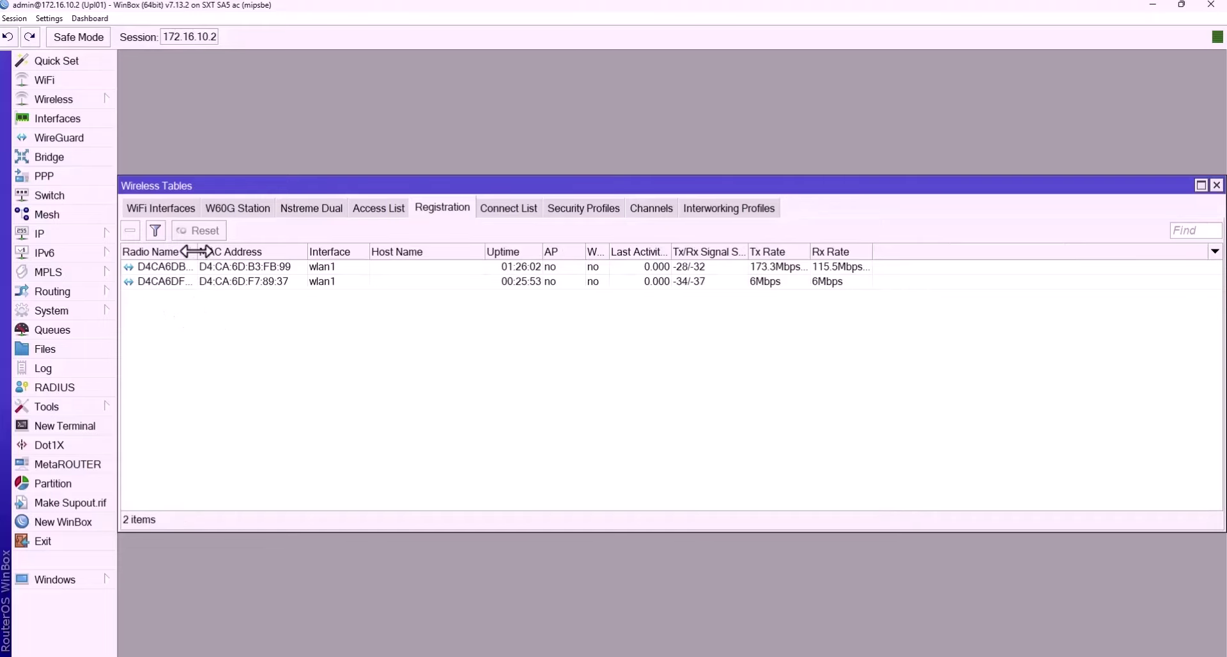
left_click_drag(197, 251, 257, 251)
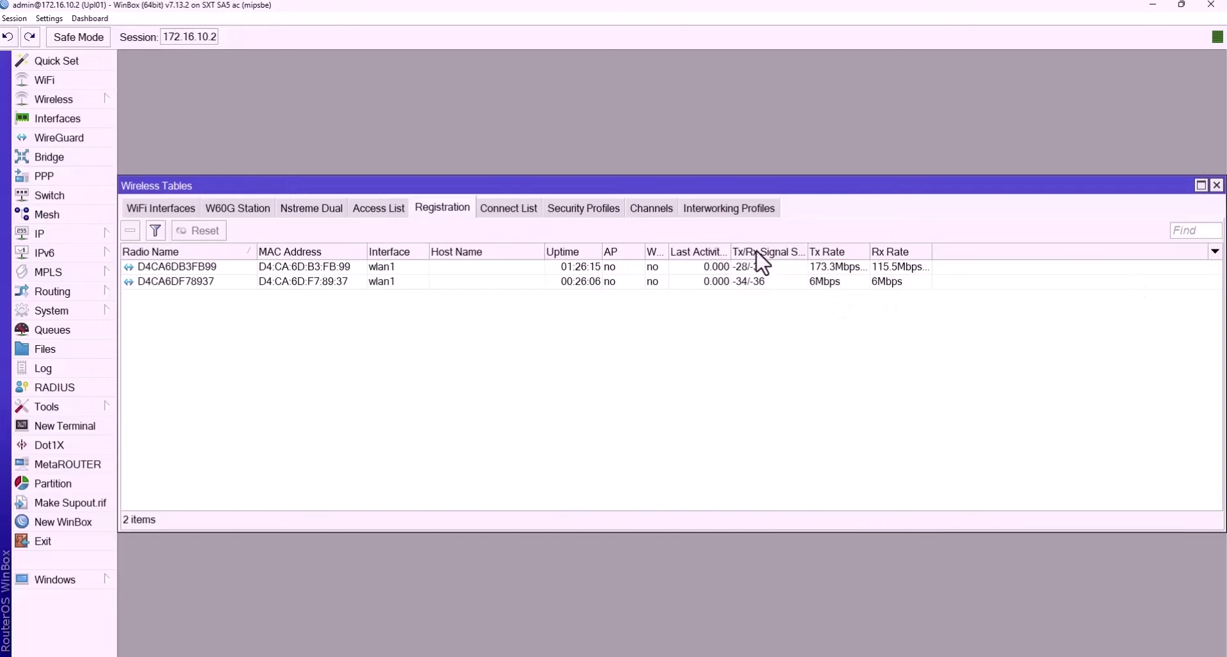
left_click(1216, 185)
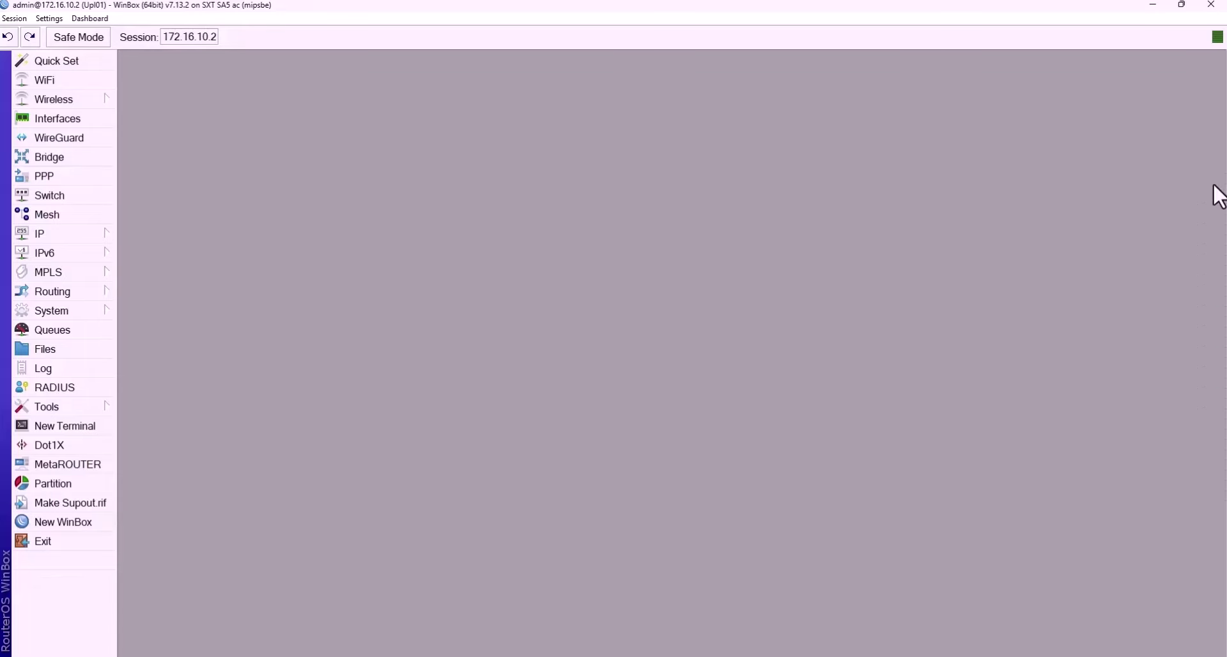
- Connect to Cust1 by MAC address and show its IP addresses (172.16.10.254, 172.16.11.1/24)
left_click(70, 522)
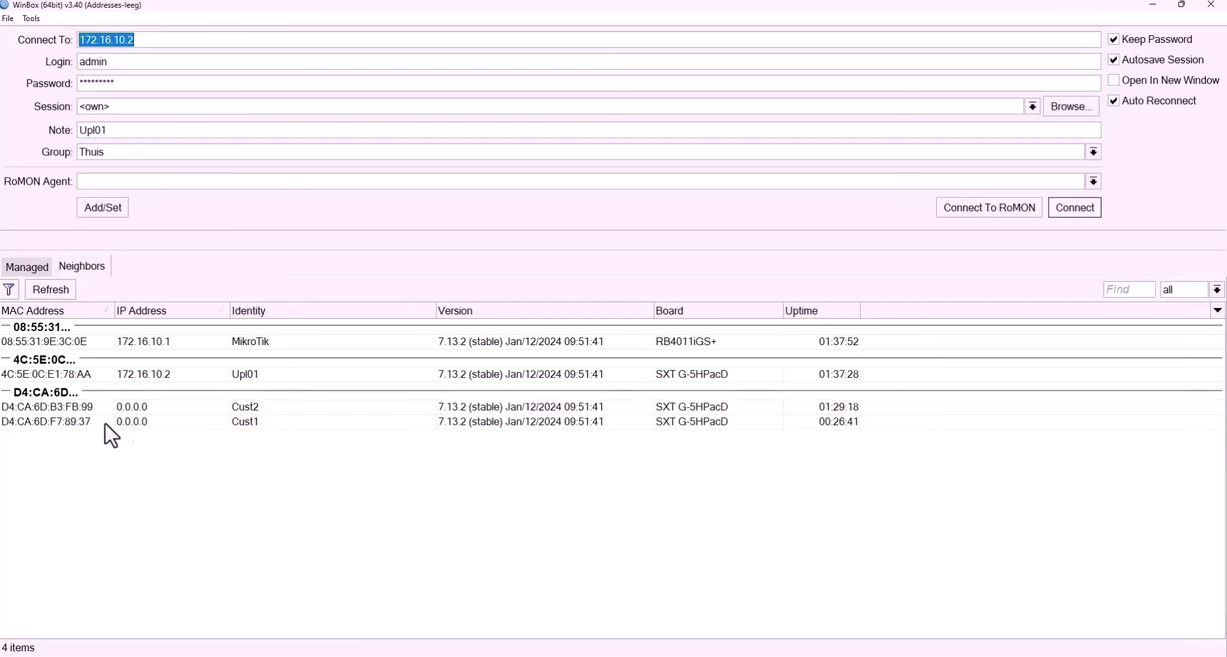
left_click(65, 423)
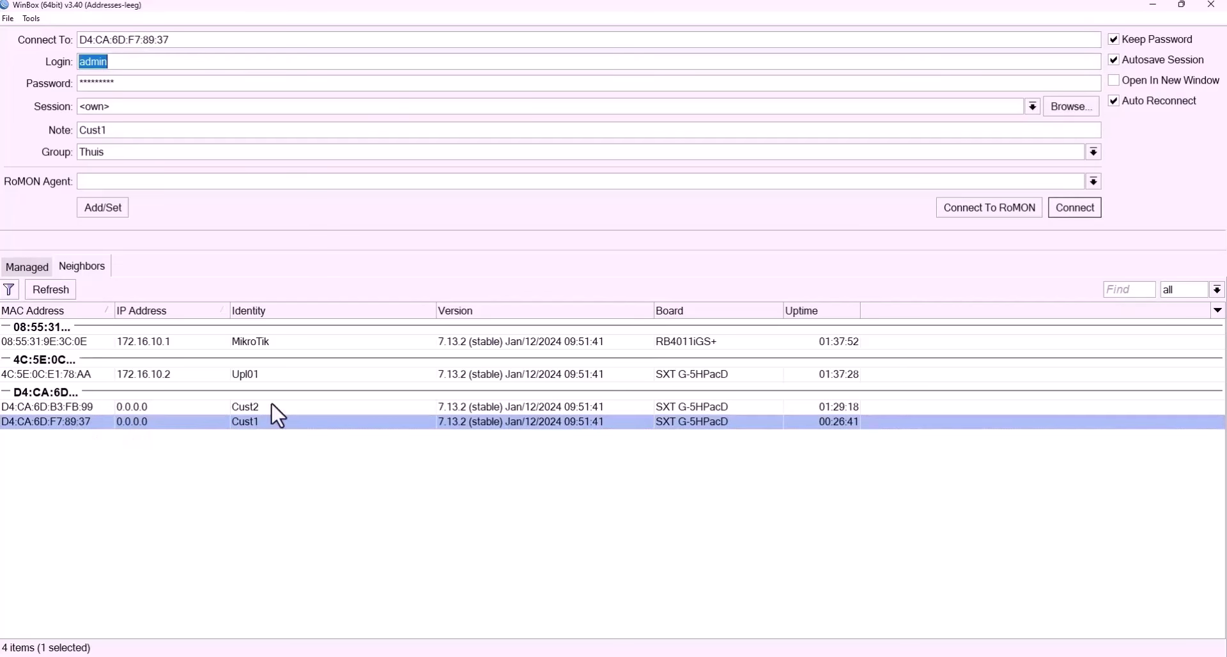
left_click(1069, 212)
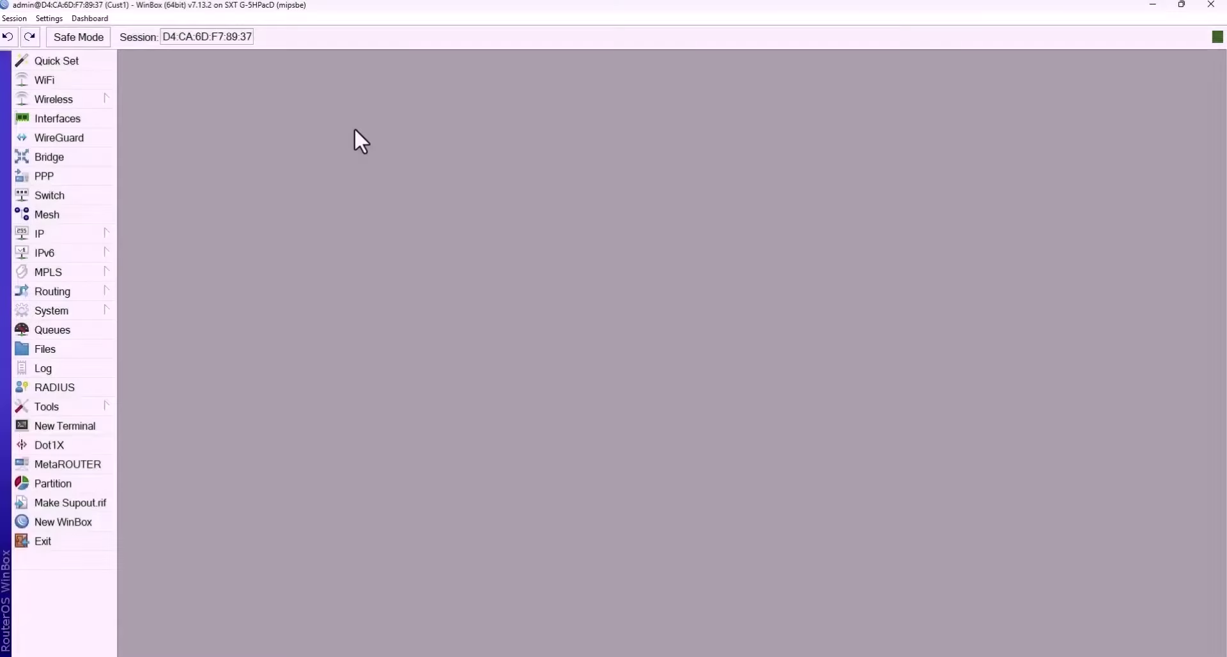
left_click(76, 236)
left_click(154, 167)
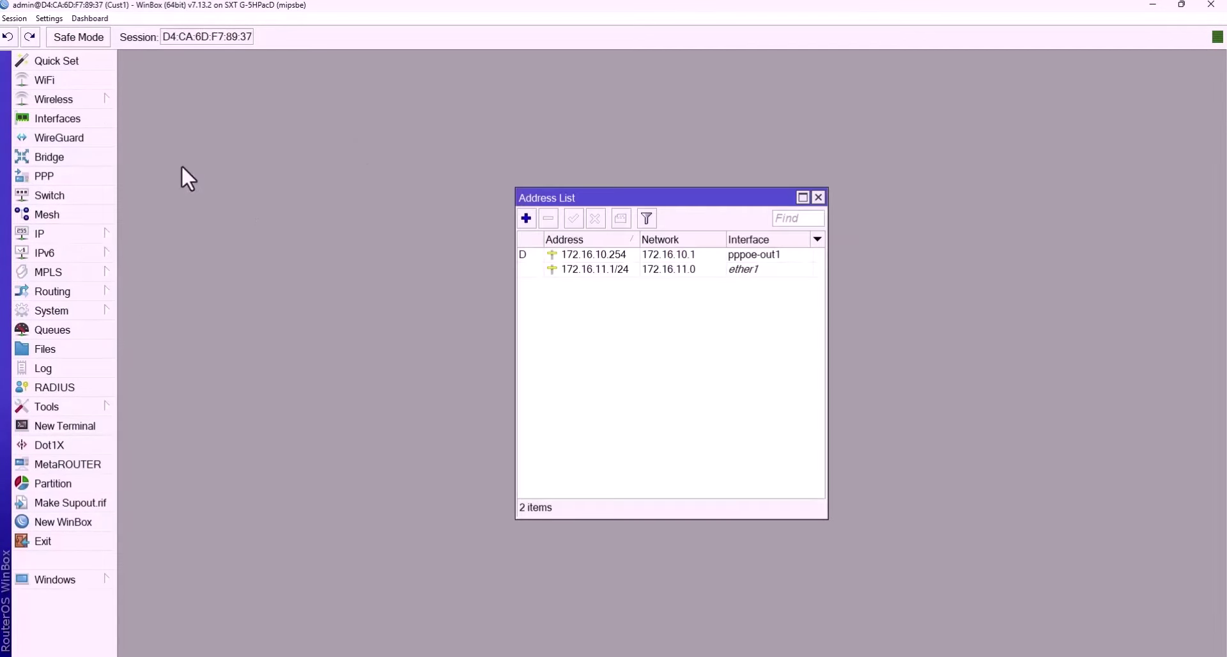
left_click_drag(607, 195, 302, 138)
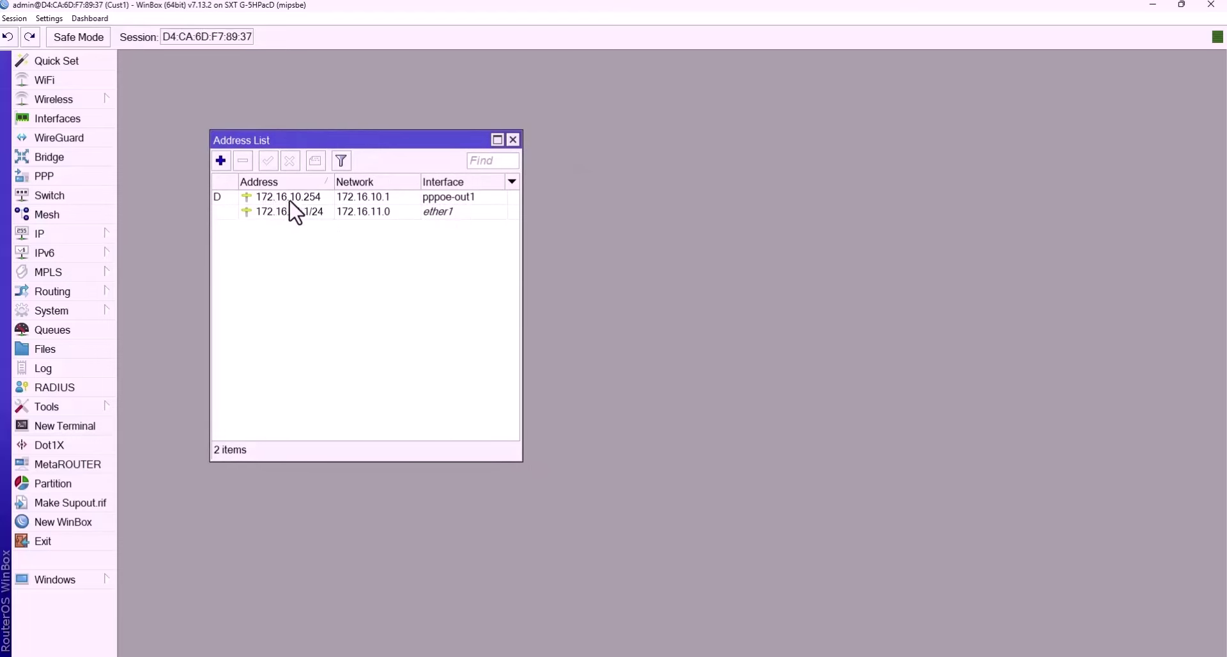
- Add the address 172.16.10.3/24 on interface wlan1 to Cust1
left_click(221, 161)
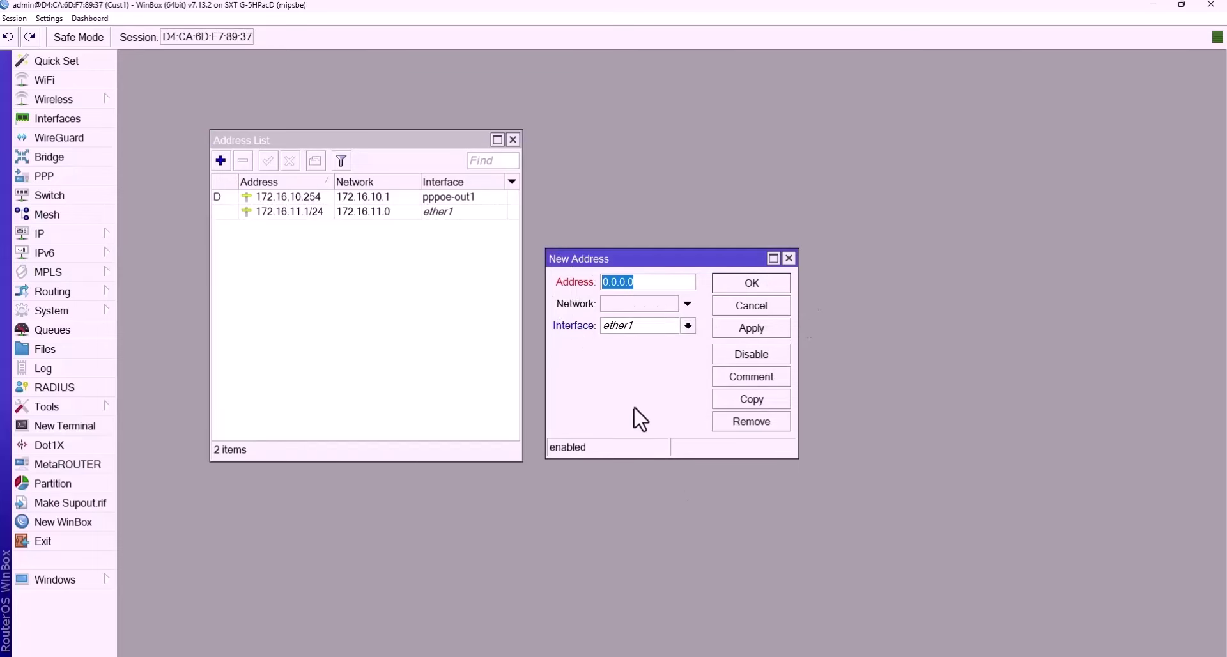
type("172.16.10.3/24")
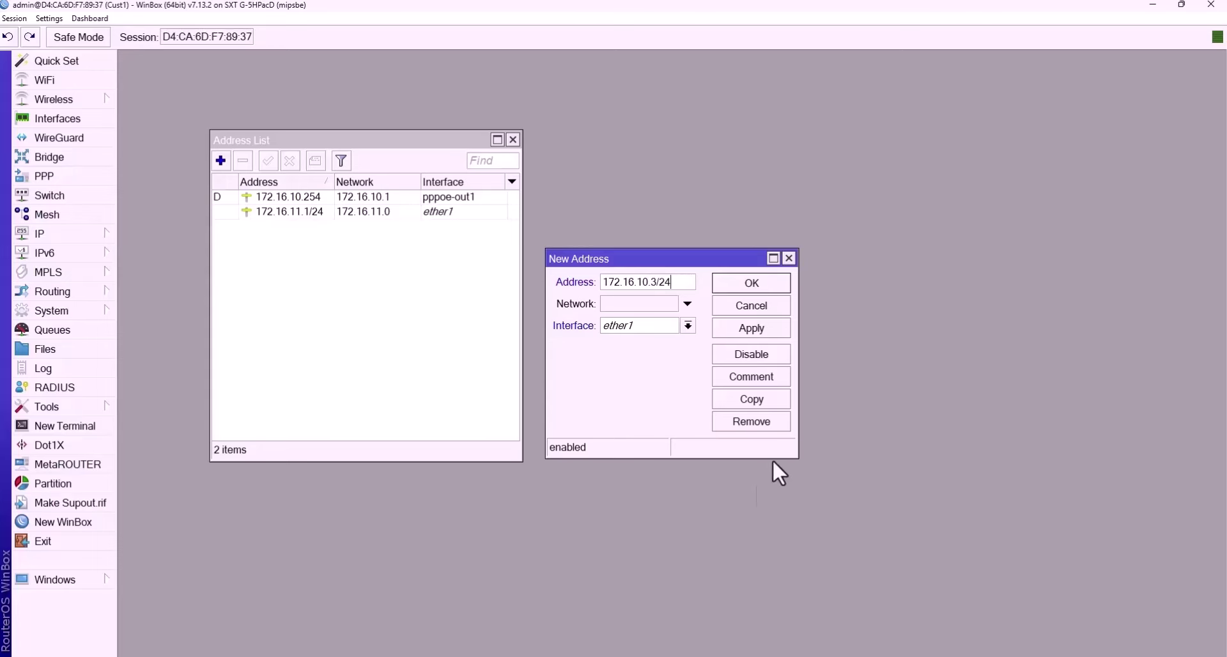
left_click(689, 326)
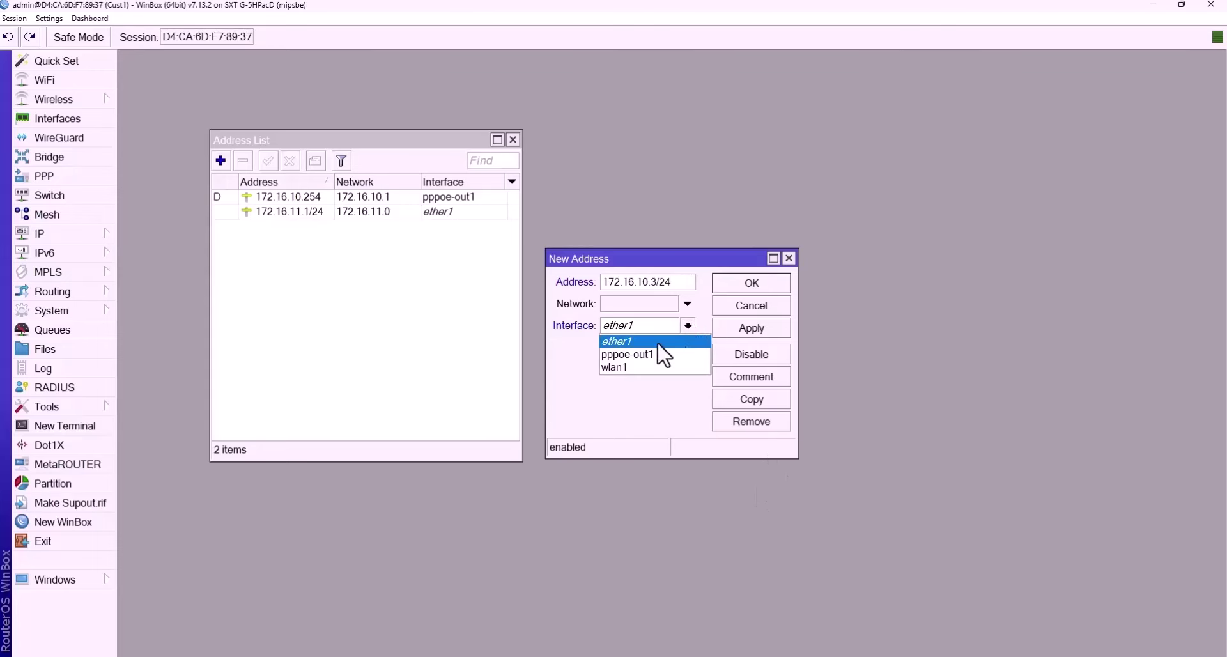
left_click(616, 367)
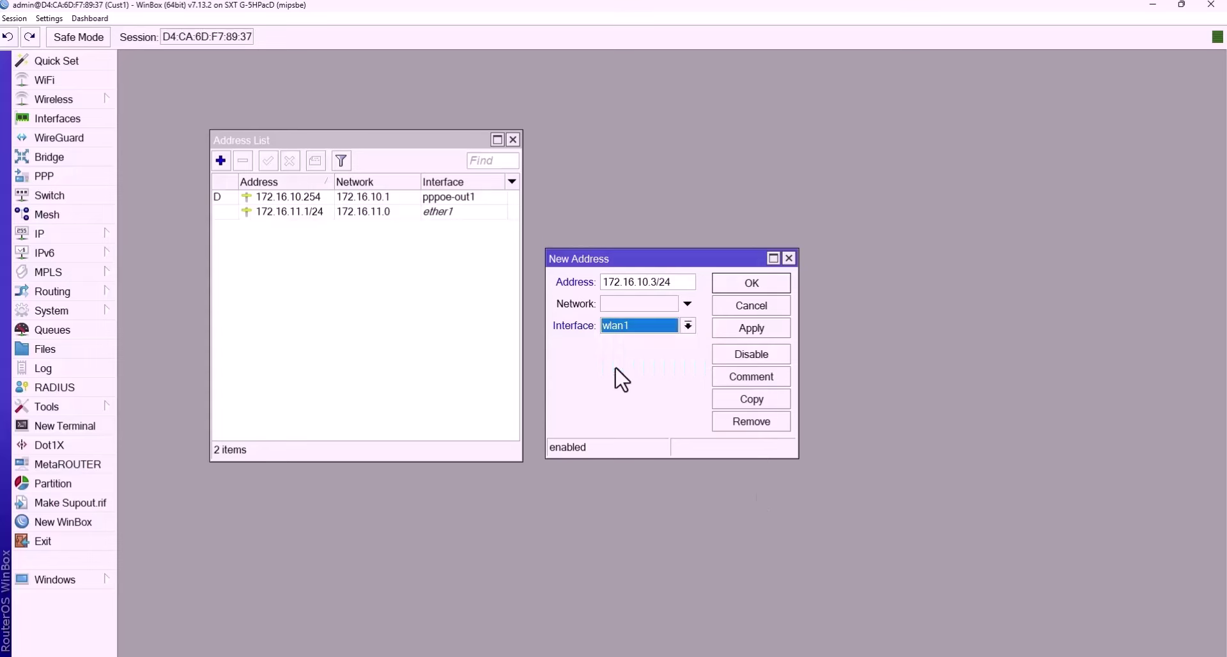
left_click(744, 326)
left_click(775, 283)
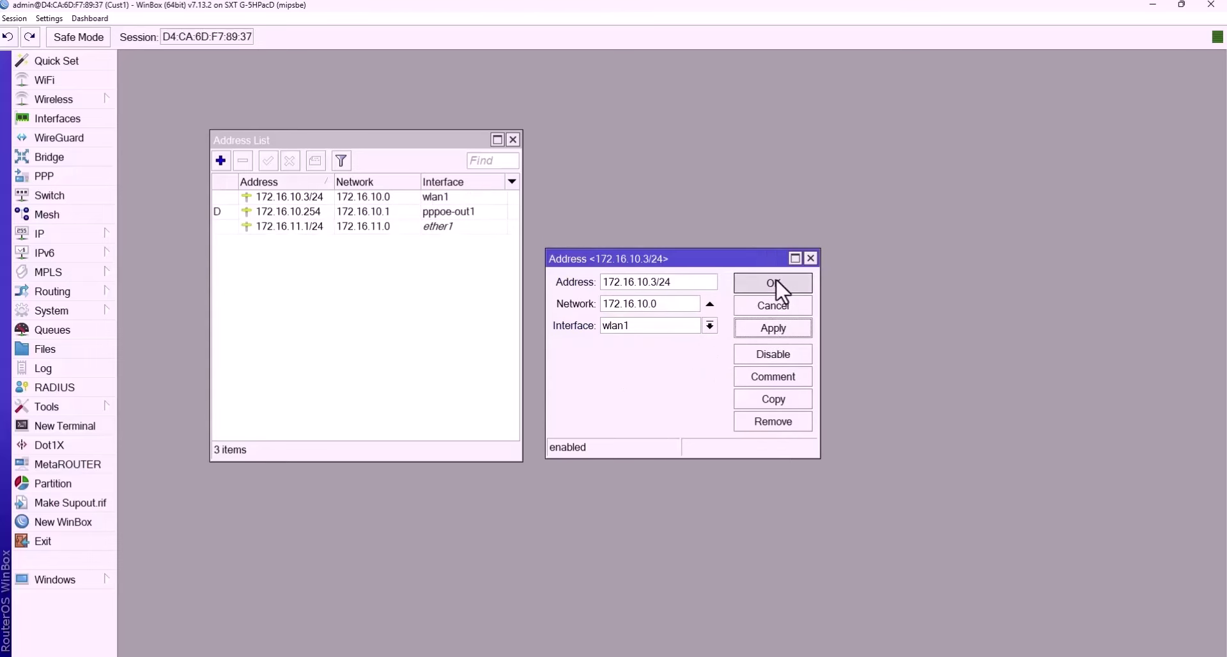
- Close the Cust1 session and reopen the launcher to see Cust1's new IP
left_click(513, 140)
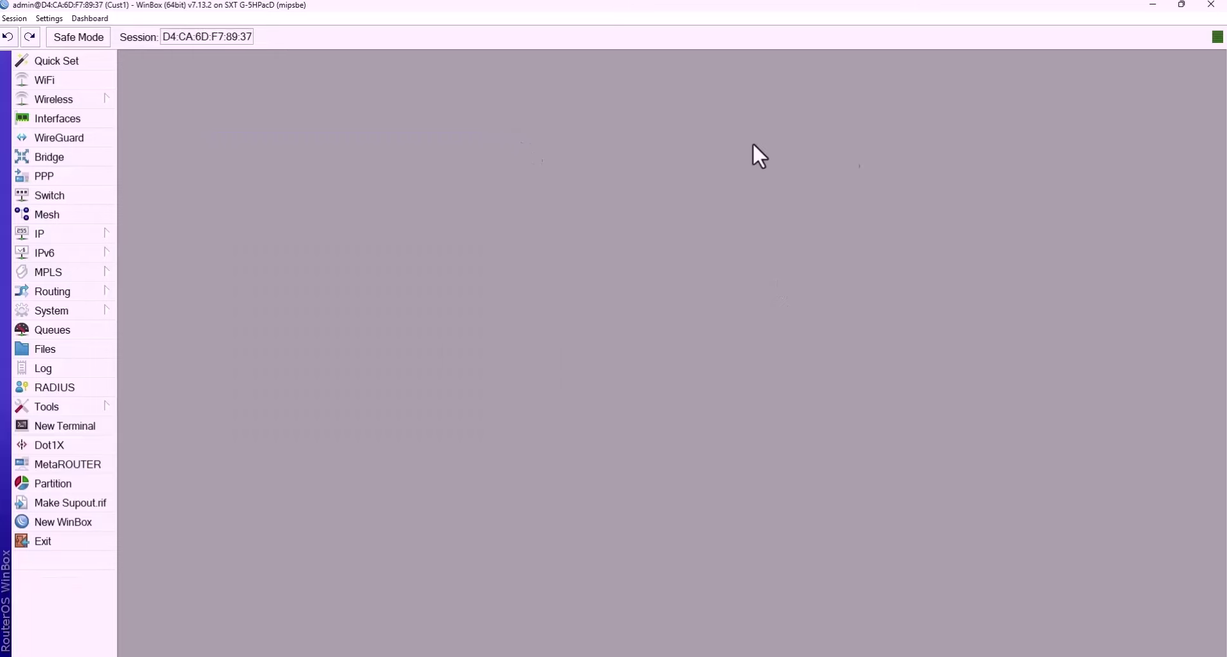
left_click(1215, 5)
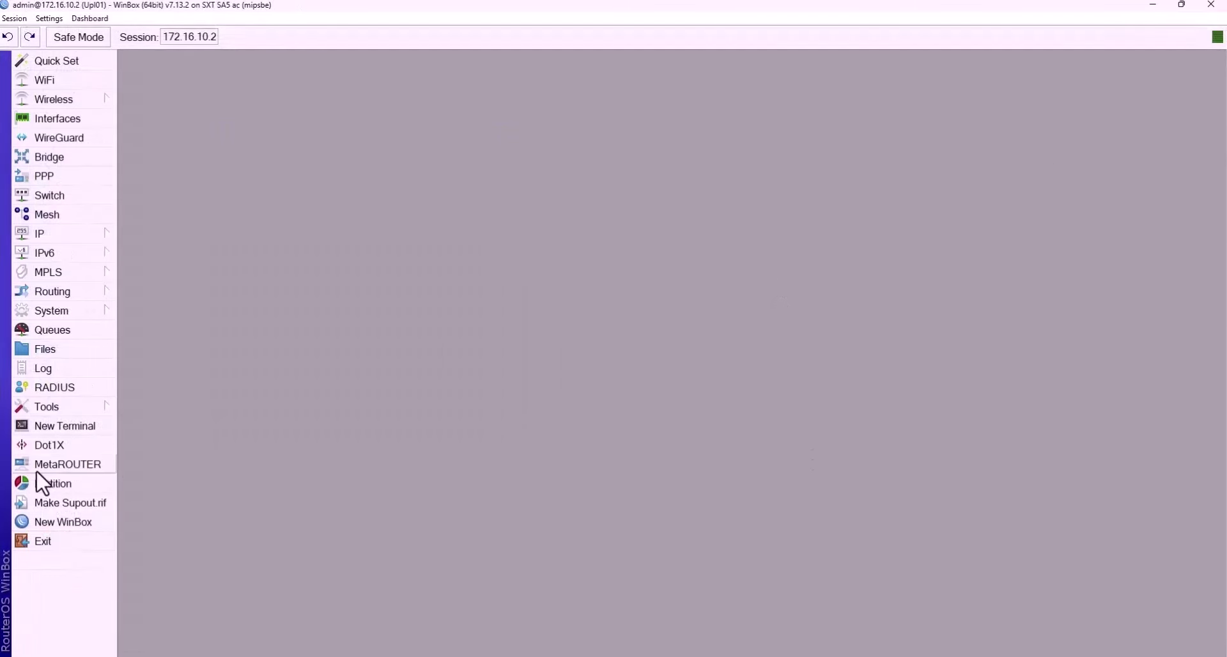
left_click(71, 523)
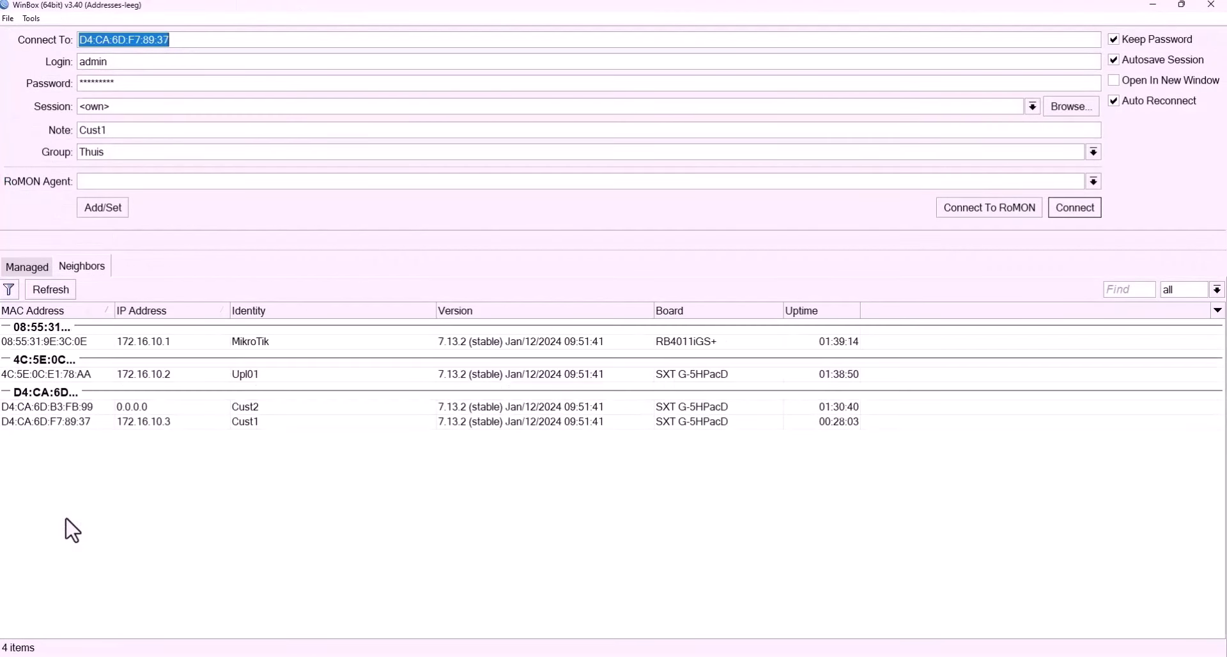
- Connect to Cust1 at its new 172.16.10.3 address, then close that session
left_click(152, 423)
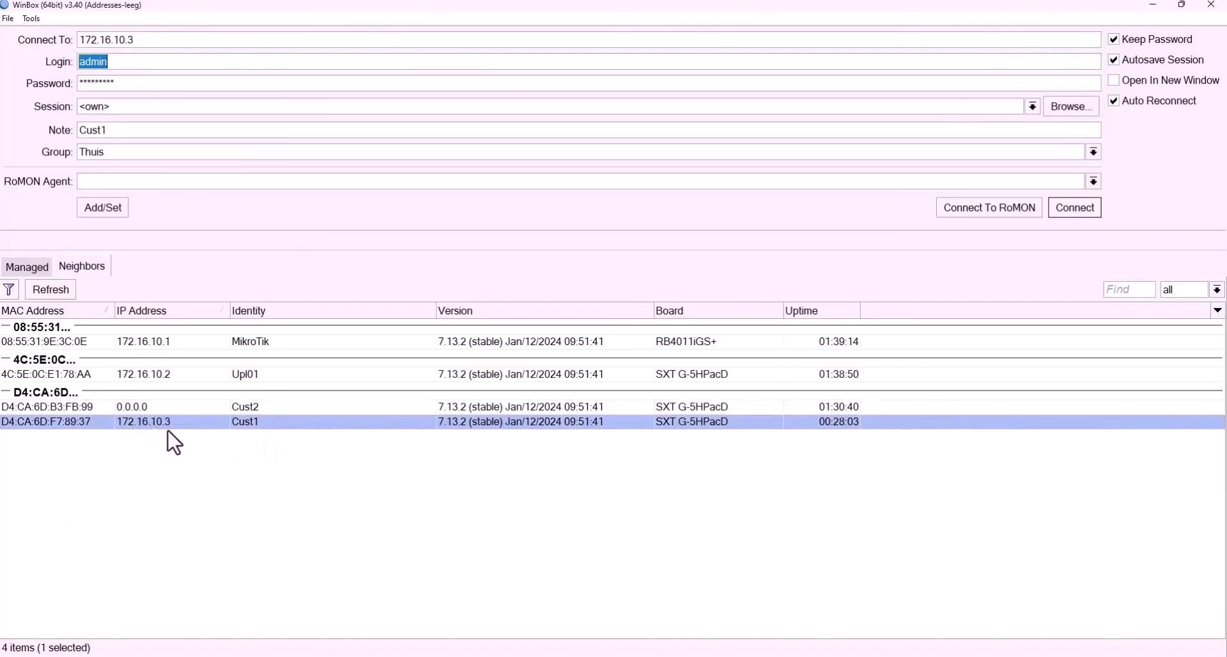
left_click(1075, 205)
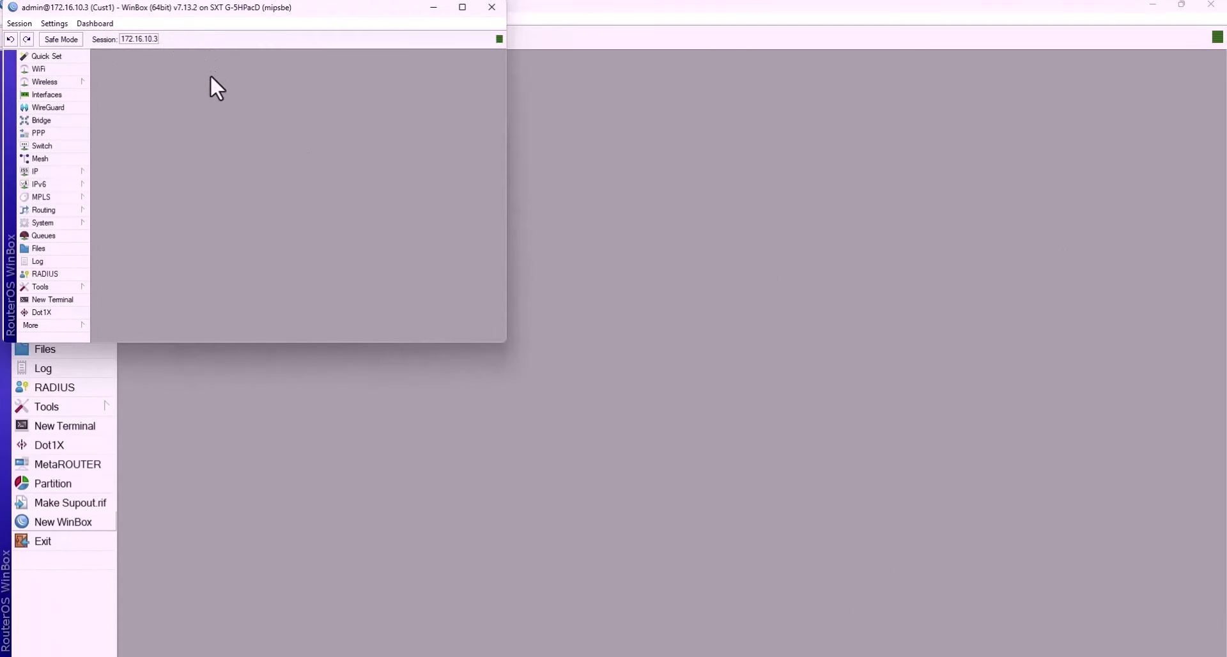
left_click(492, 8)
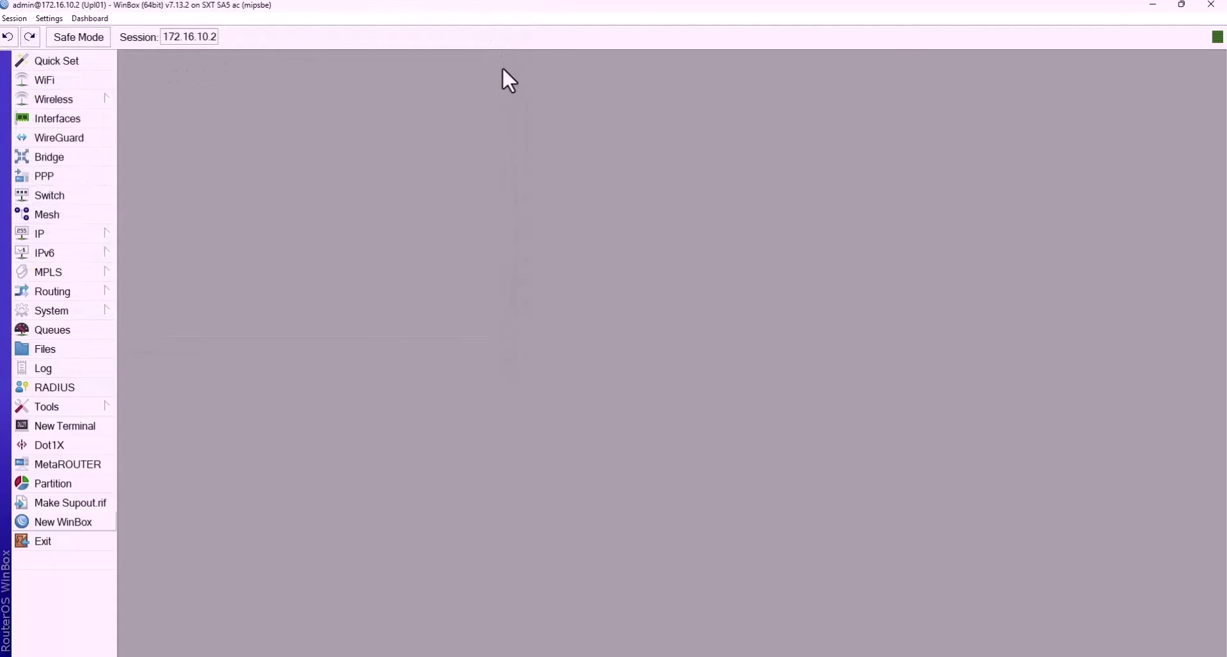
- Connect to Cust2 by MAC address, maximized with enlarged text
left_click(74, 523)
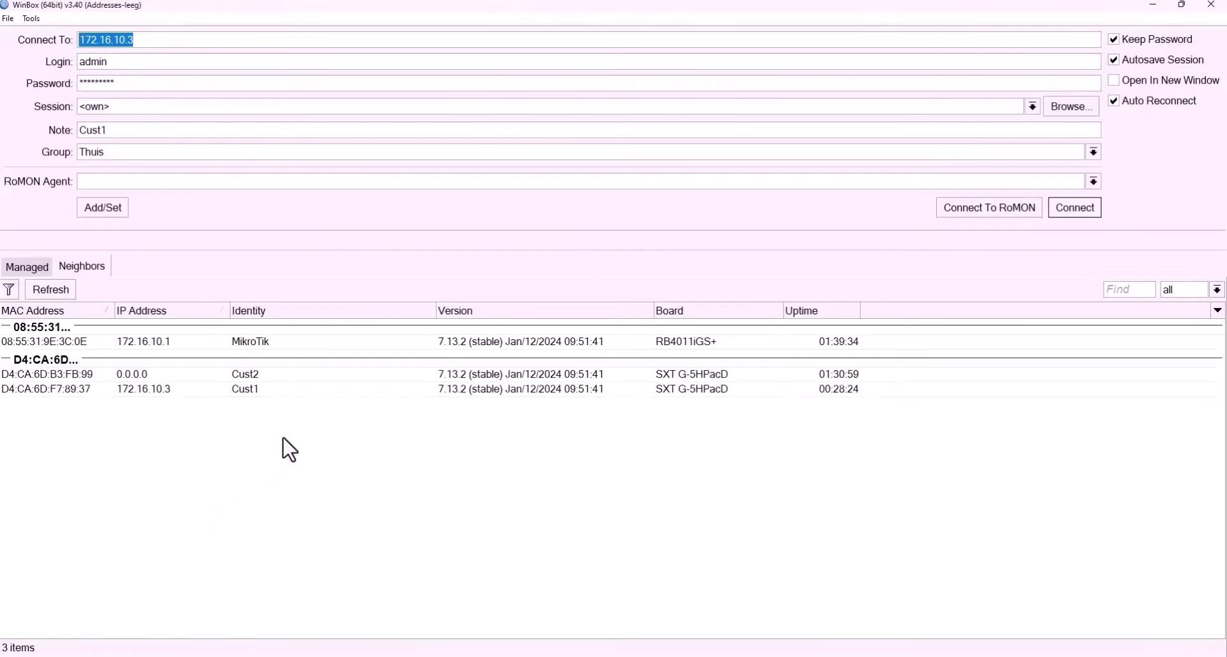
left_click(66, 408)
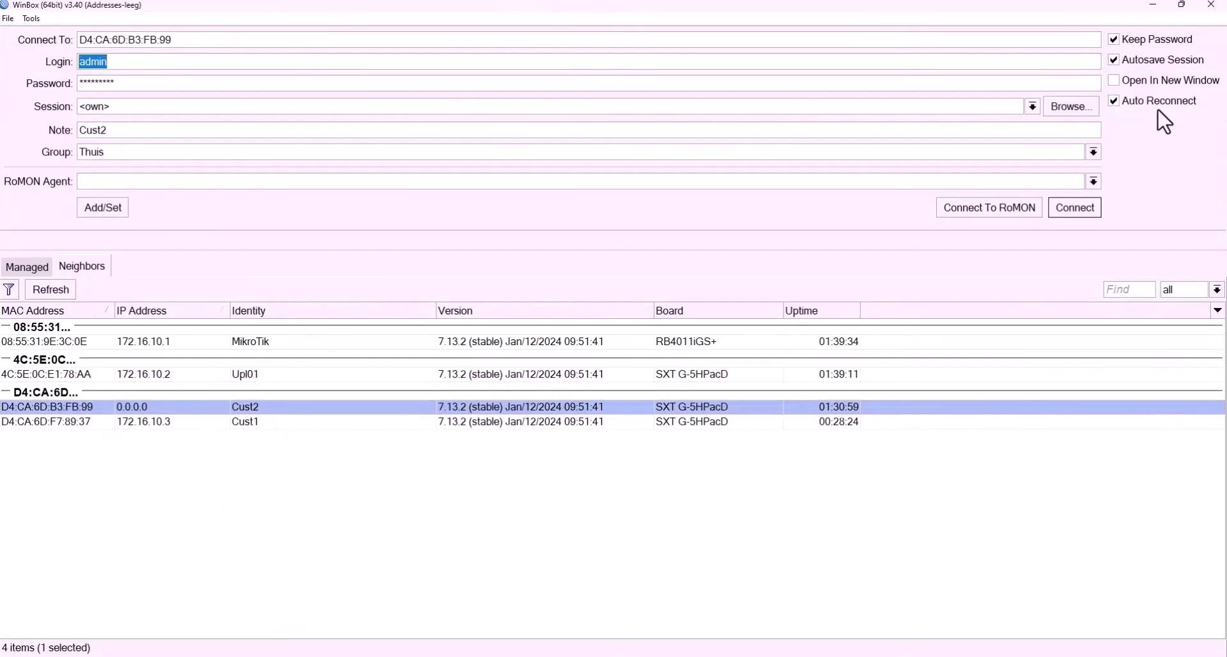
left_click(1086, 208)
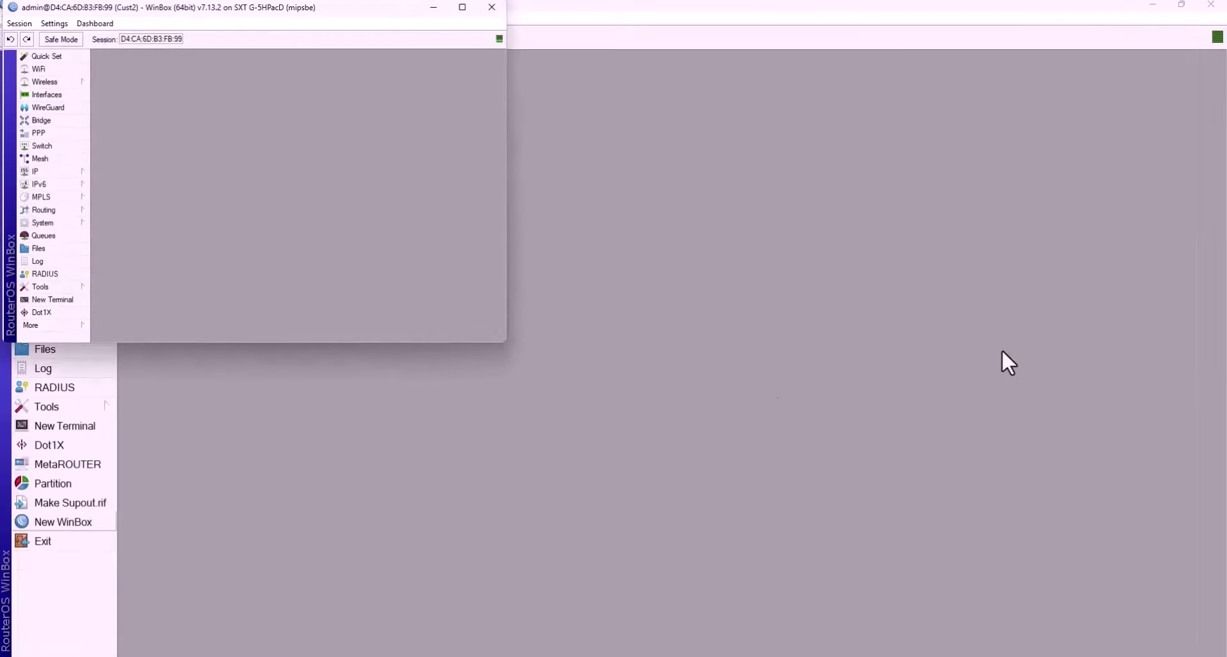
left_click(463, 7)
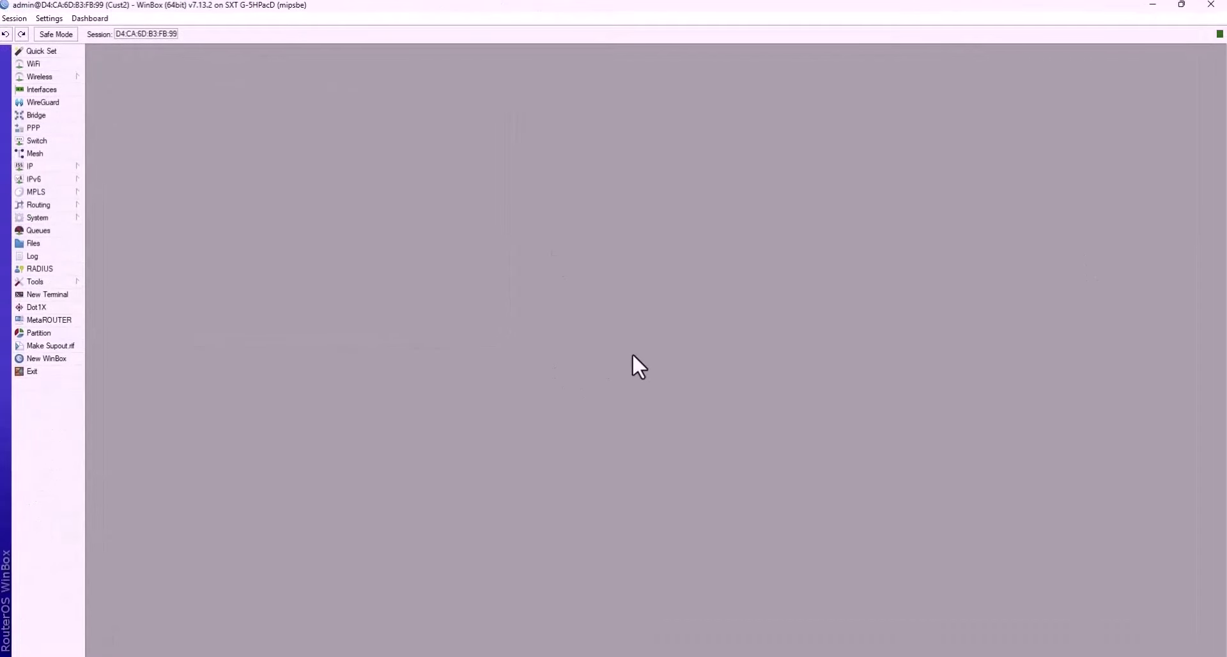
key("ctrl+plus")
key("ctrl+plus")
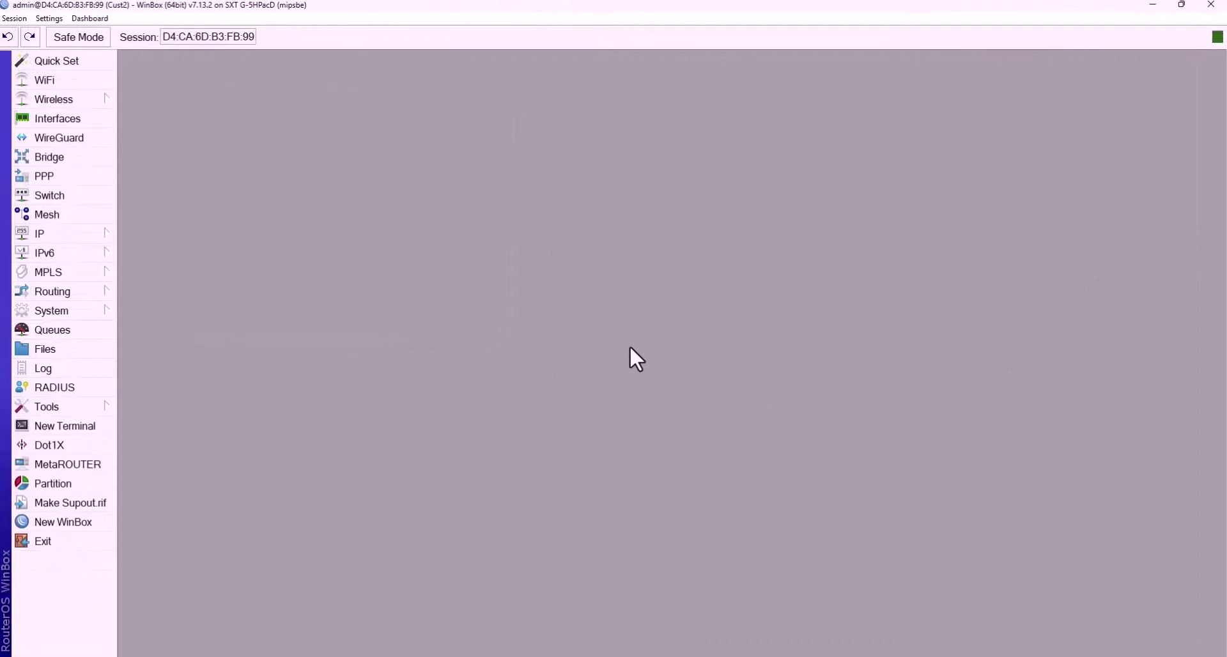
- Add the address 172.16.10.4/24 on interface wlan1 to Cust2
left_click(94, 237)
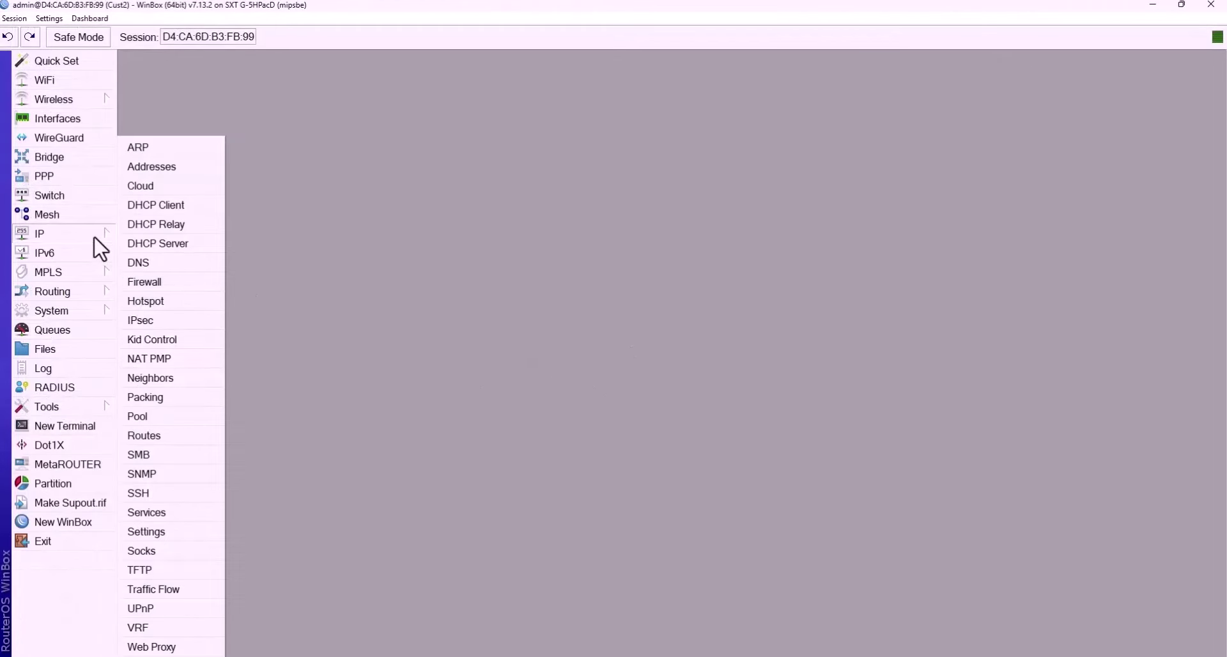
left_click(190, 168)
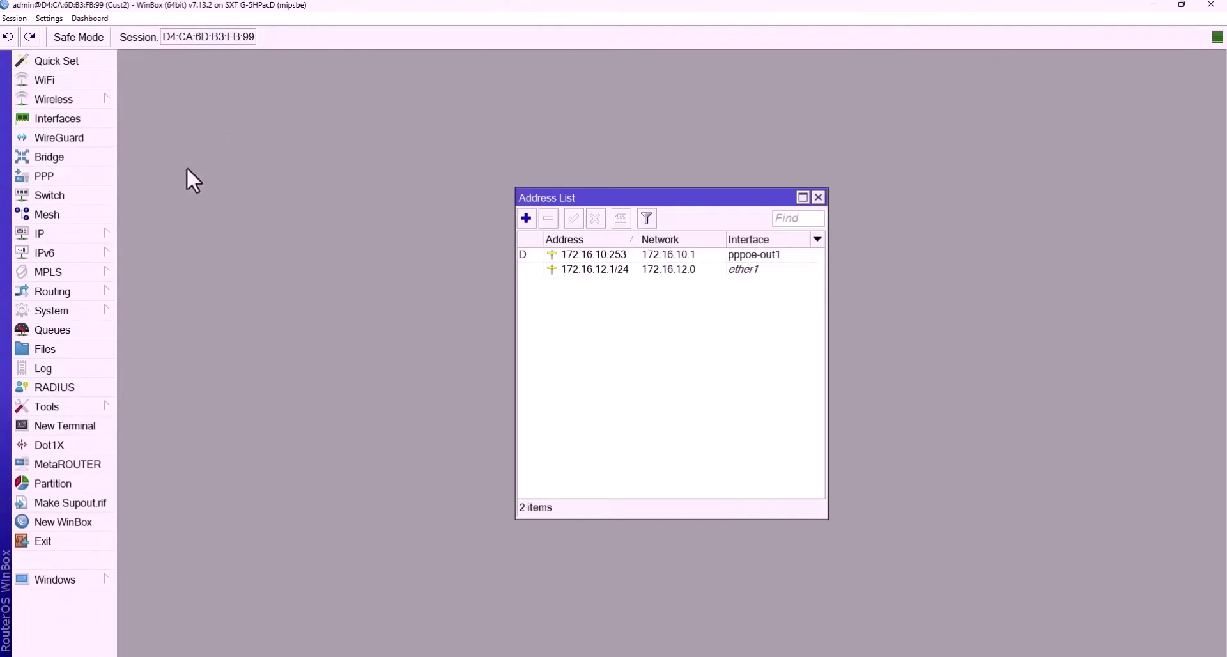
left_click(526, 219)
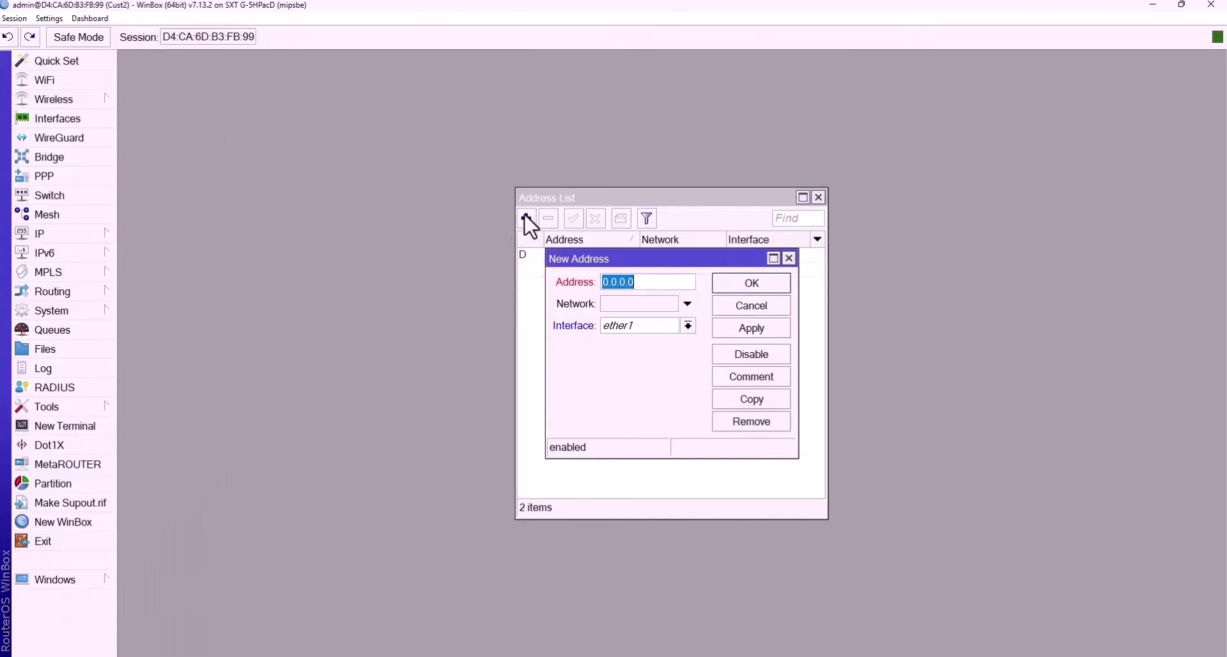
left_click(636, 282)
left_click_drag(635, 283, 569, 288)
type("172.16.10.4/24")
left_click(689, 327)
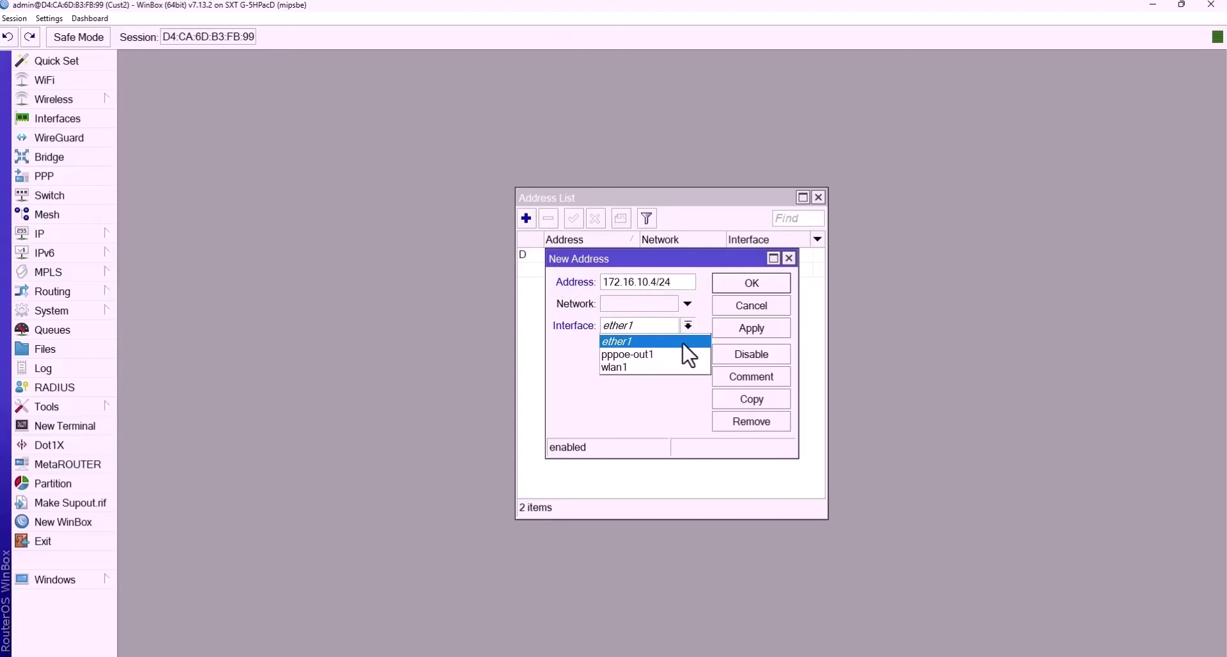
left_click(619, 367)
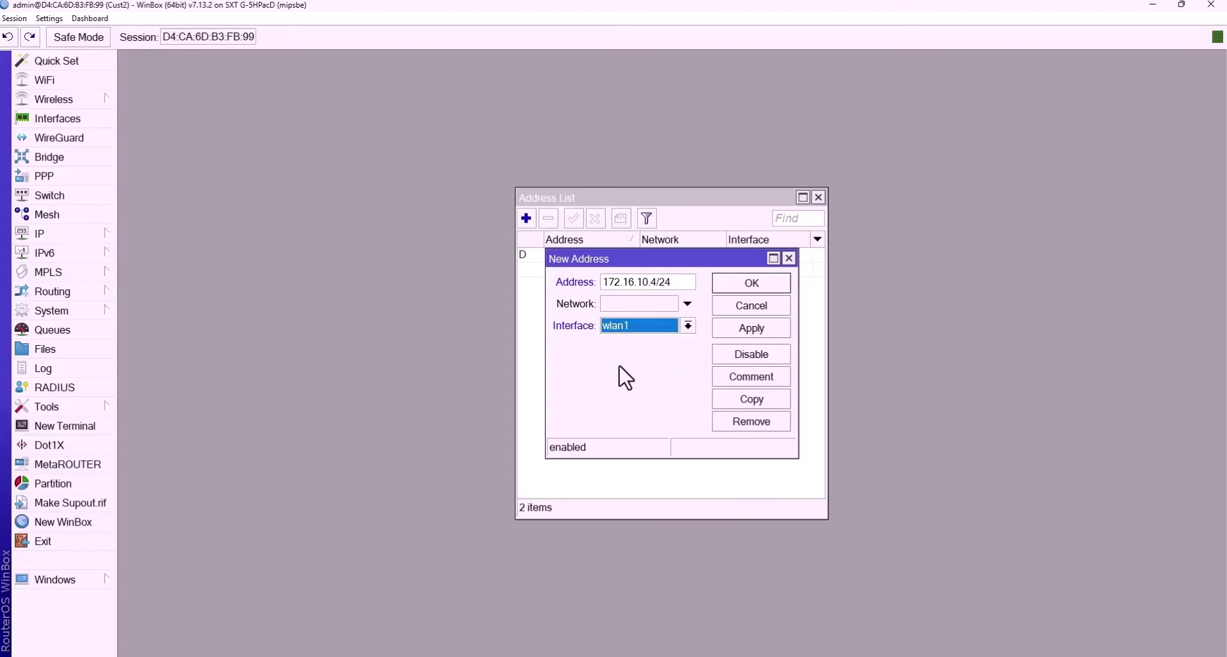
left_click(752, 282)
- Close the Cust2 session and select Cust2 at 172.16.10.4 in the launcher
left_click(819, 197)
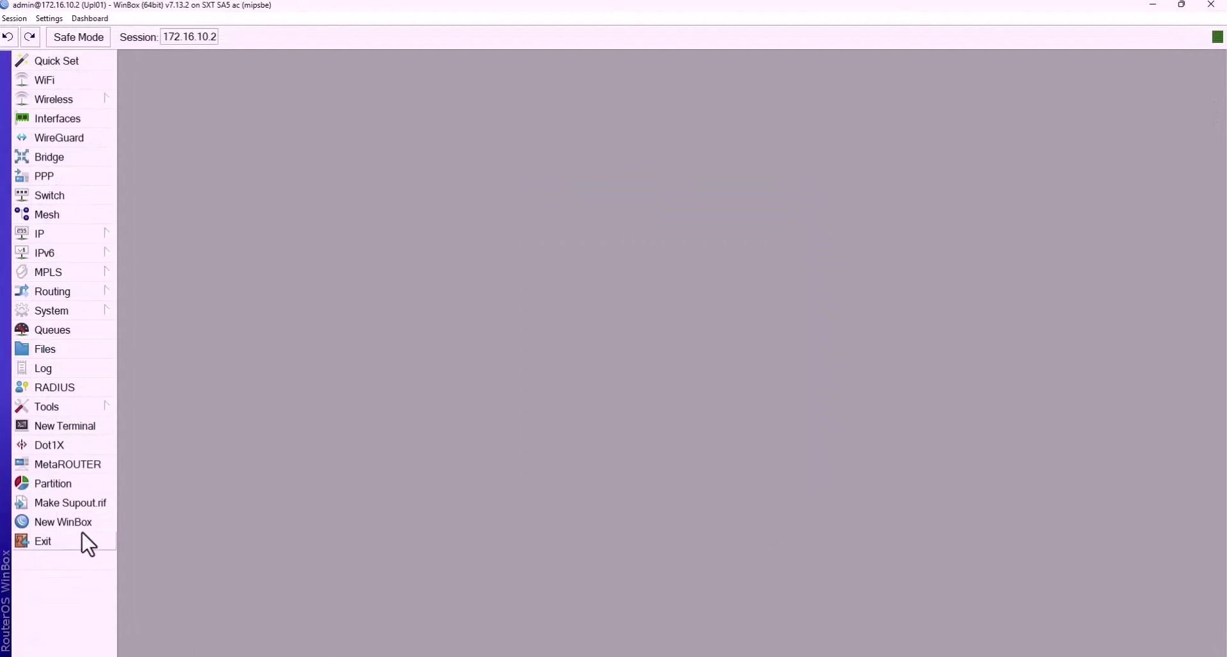
left_click(86, 539)
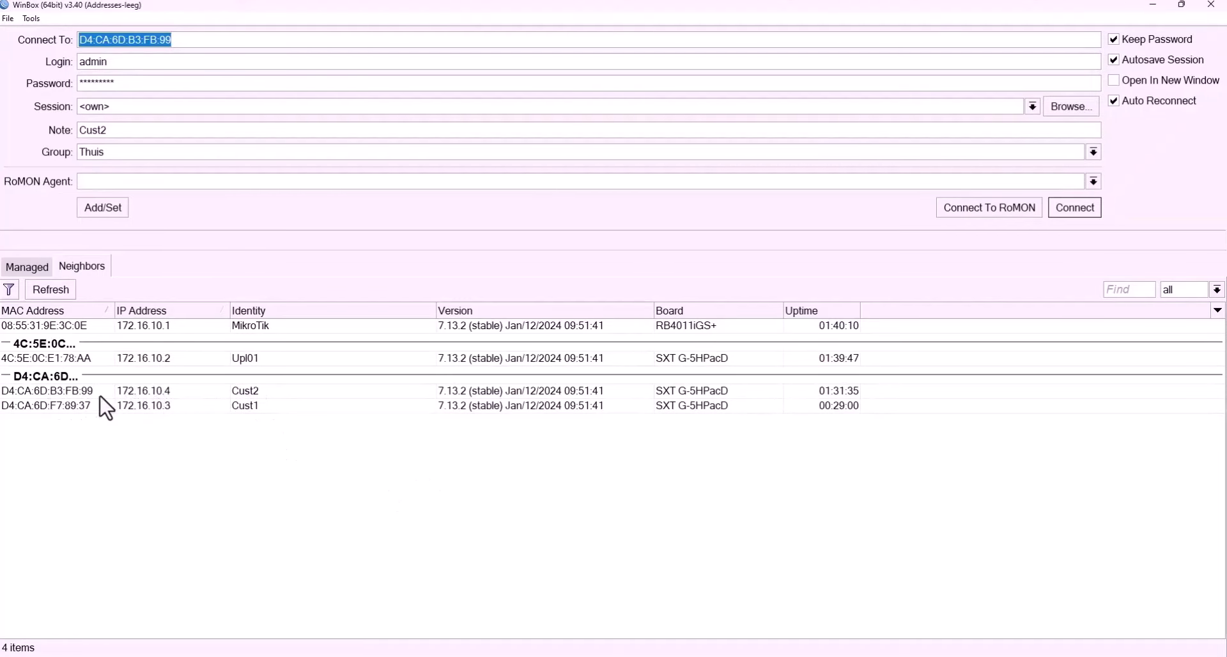
left_click(159, 392)
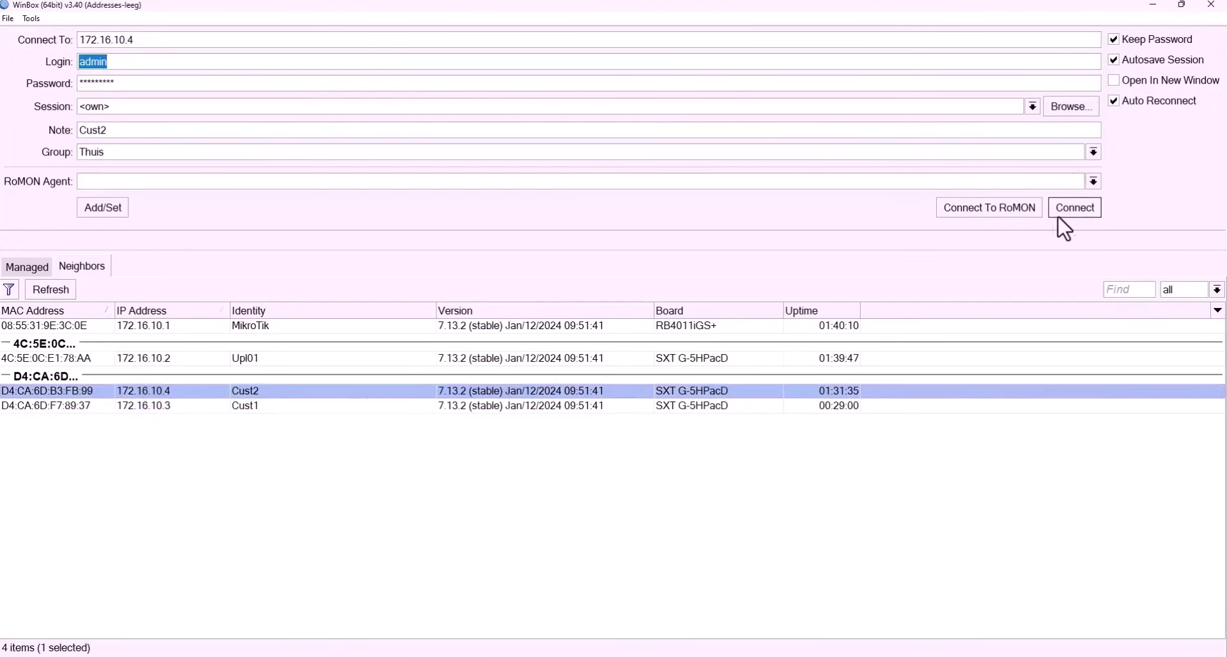
- Connect to Cust2 at 172.16.10.4, maximized with enlarged text
left_click(1077, 209)
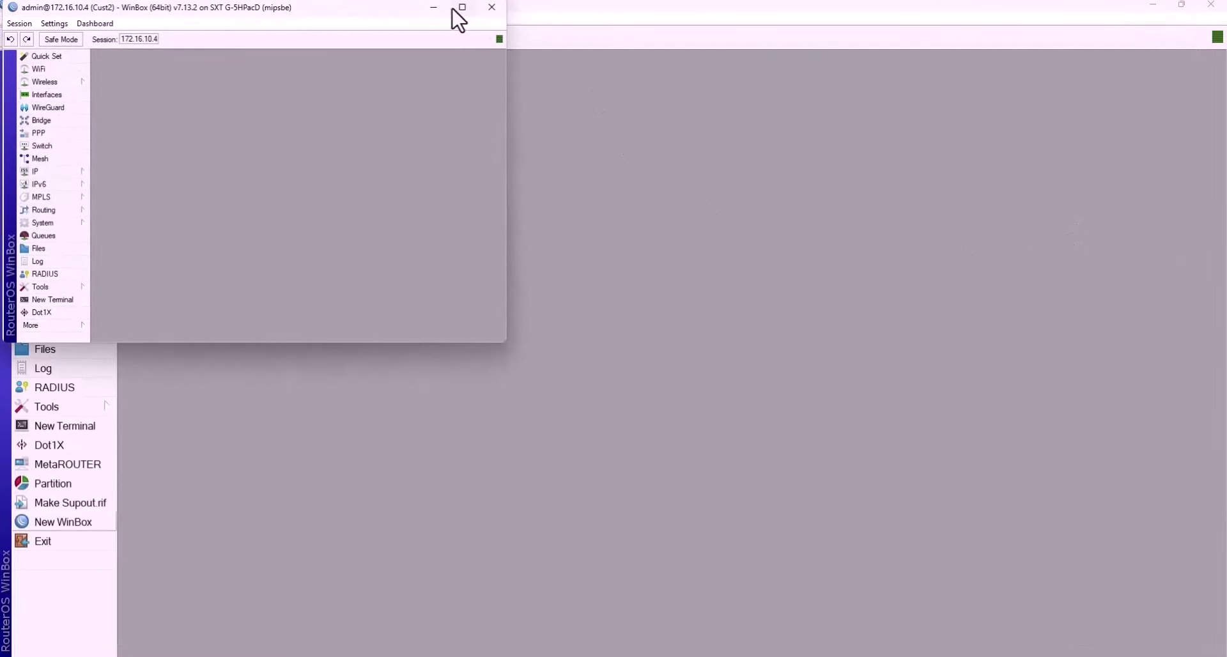
left_click(462, 8)
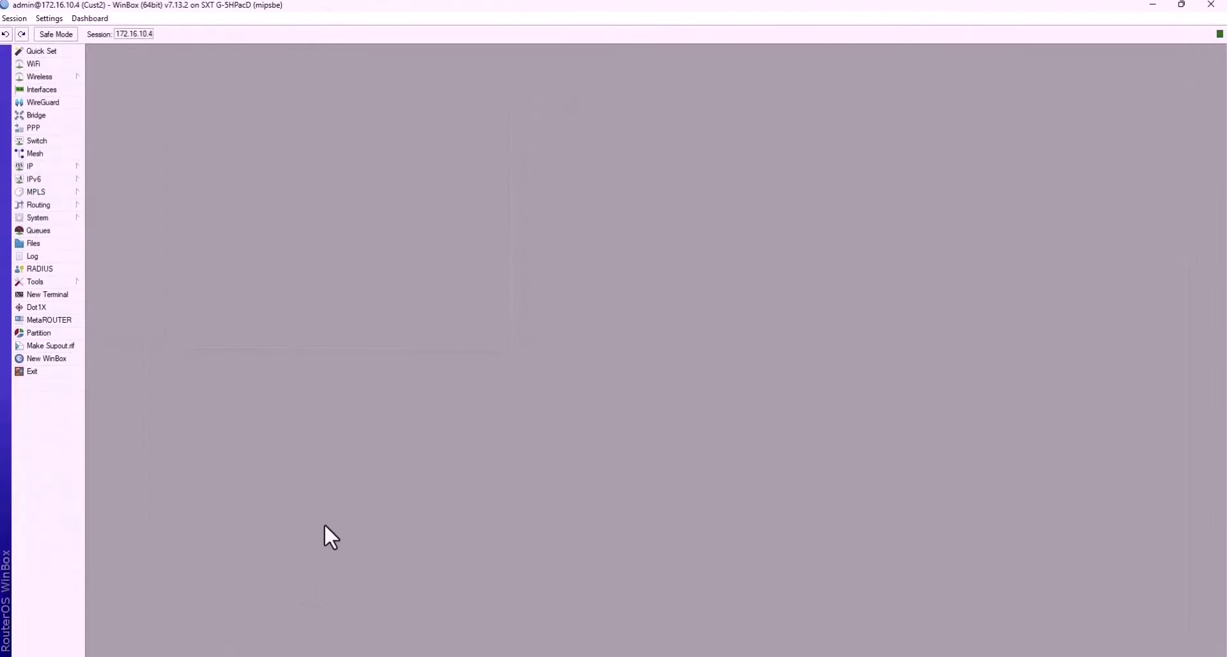
key("ctrl+plus")
key("ctrl+plus")
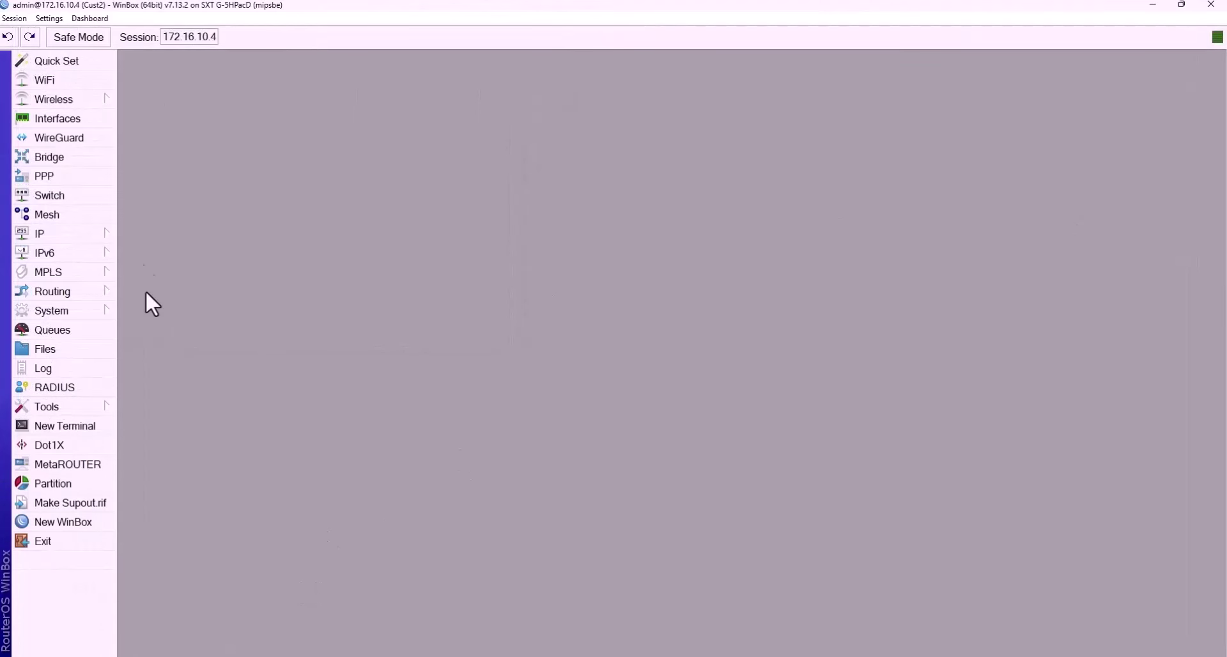
- Check packages for updates, which fails with 'could not resolve dns name'
left_click(78, 312)
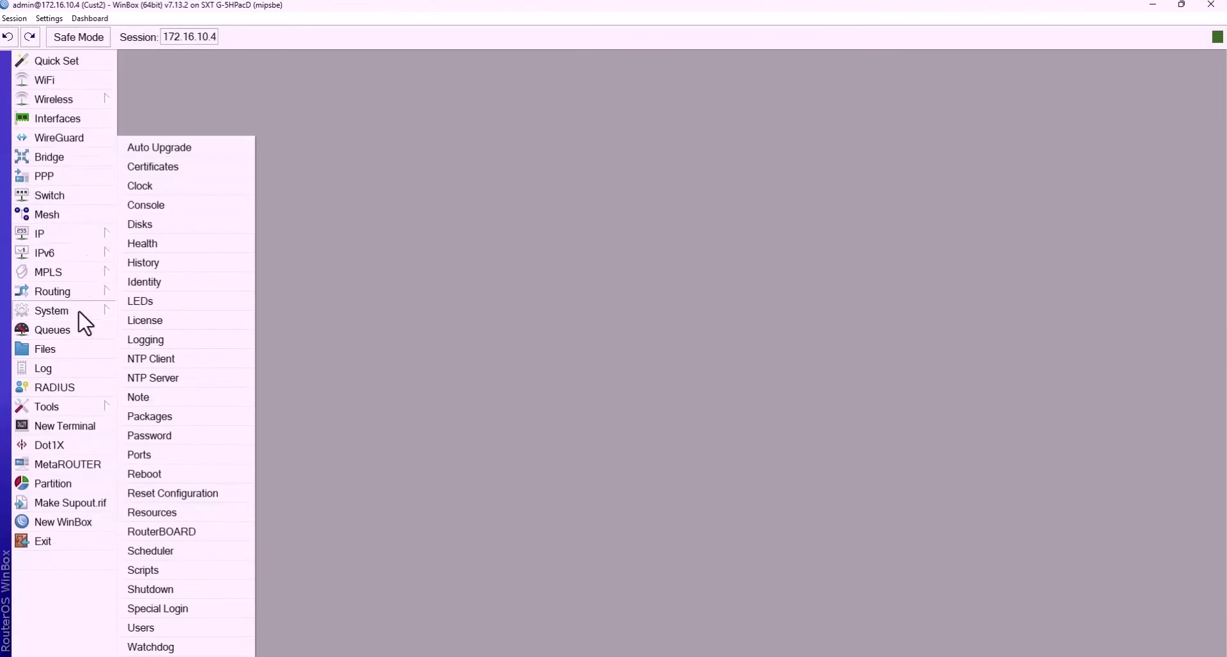
left_click(166, 416)
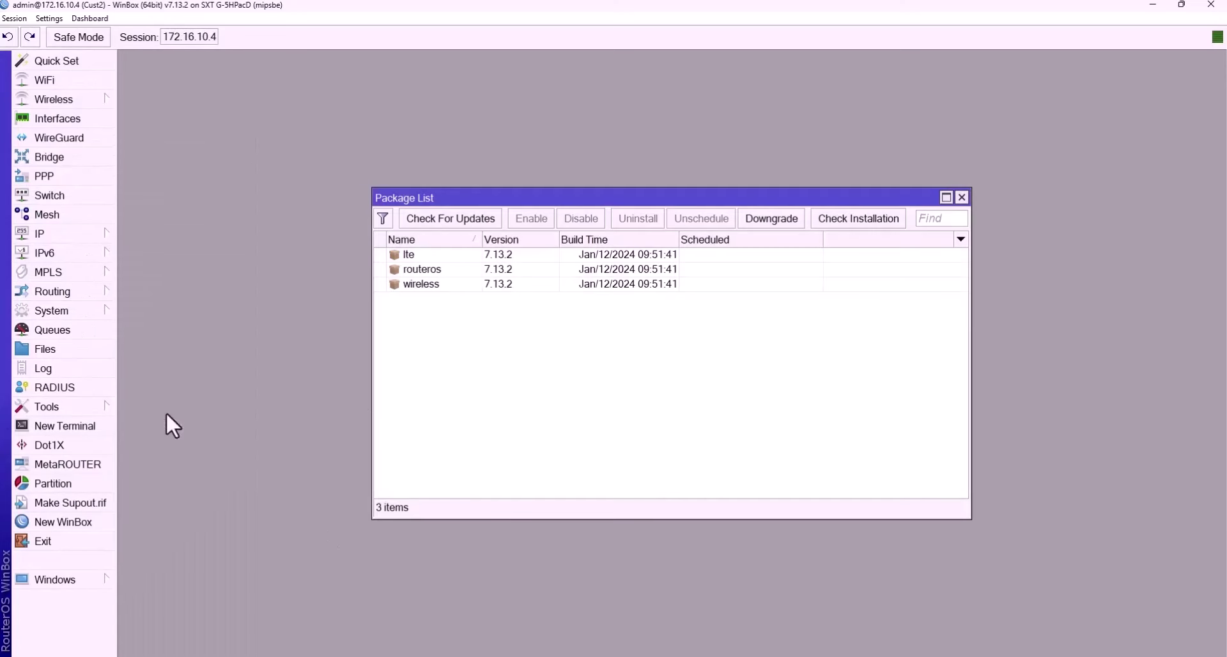
left_click(449, 224)
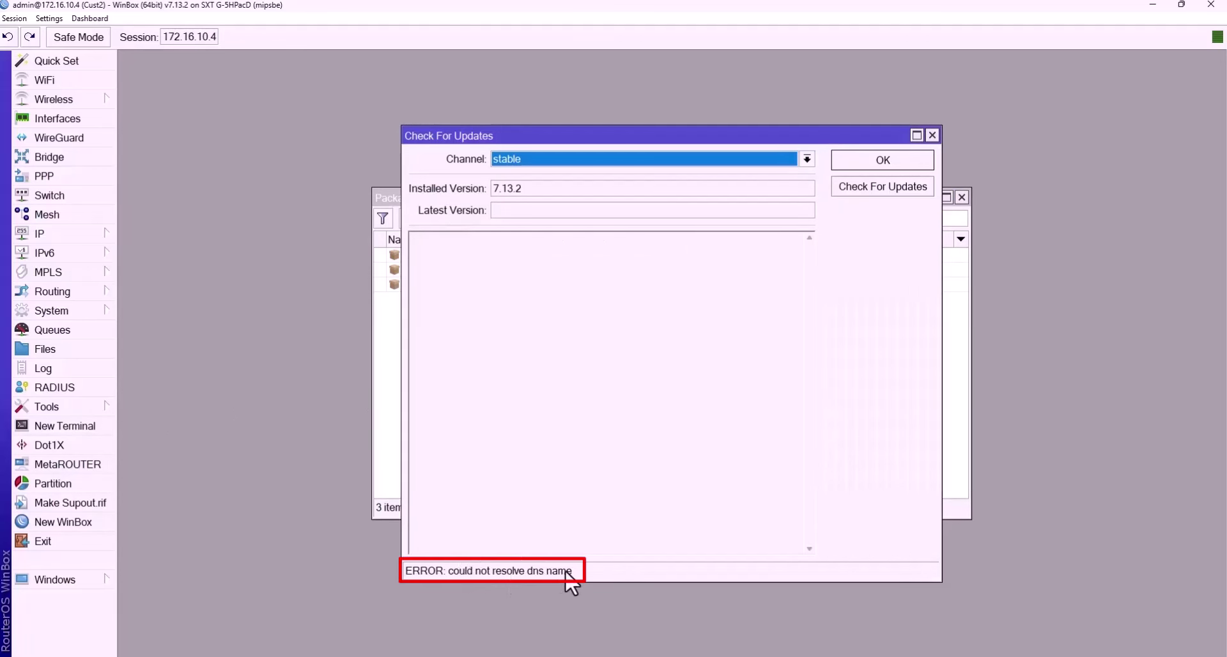
- Set Cust2's DNS servers to 1.1.1.1 and 6.6.6.6 and save
left_click(51, 234)
left_click(151, 260)
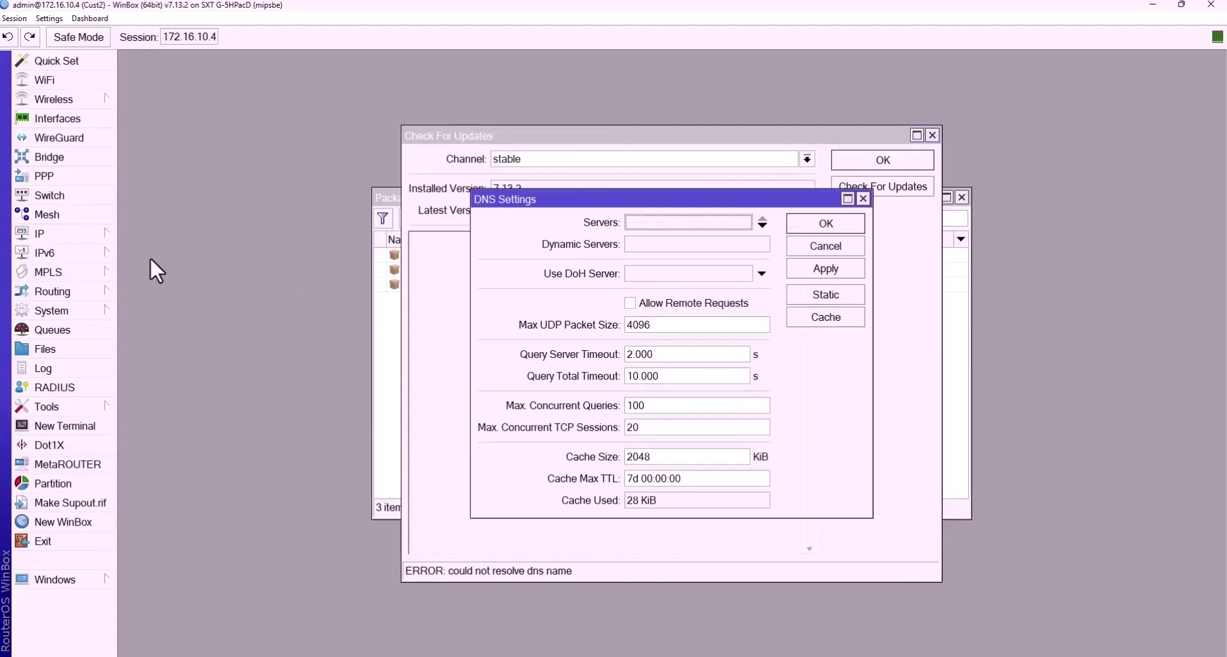
left_click(643, 221)
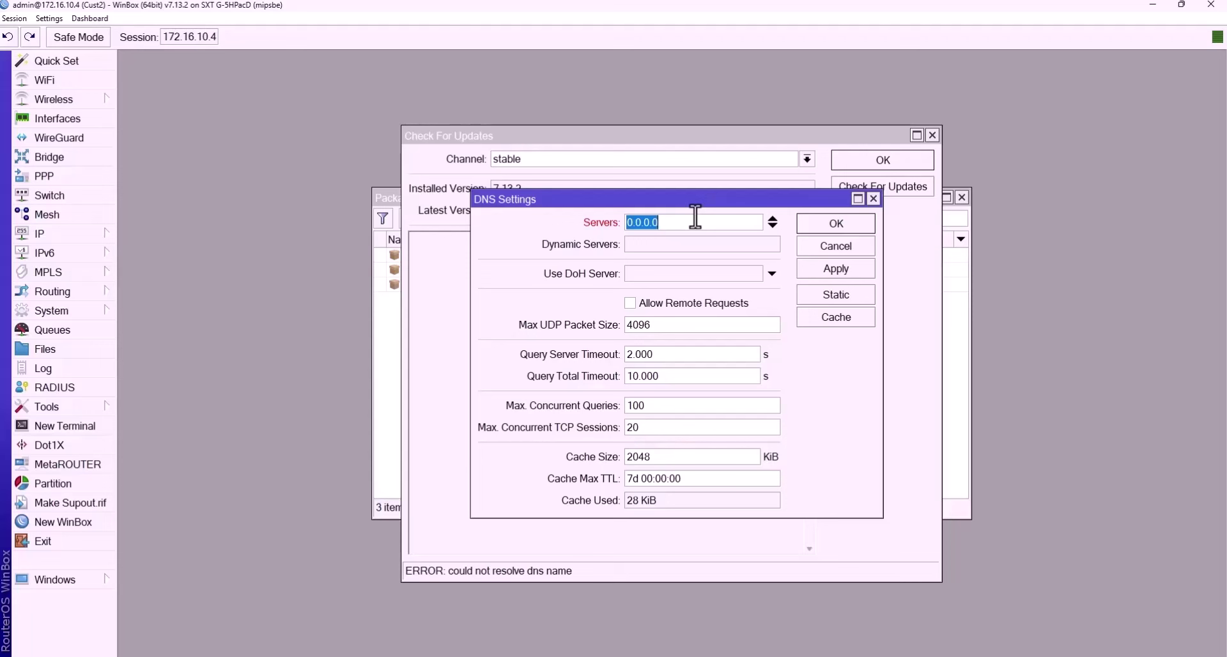
type("1.1.1.1")
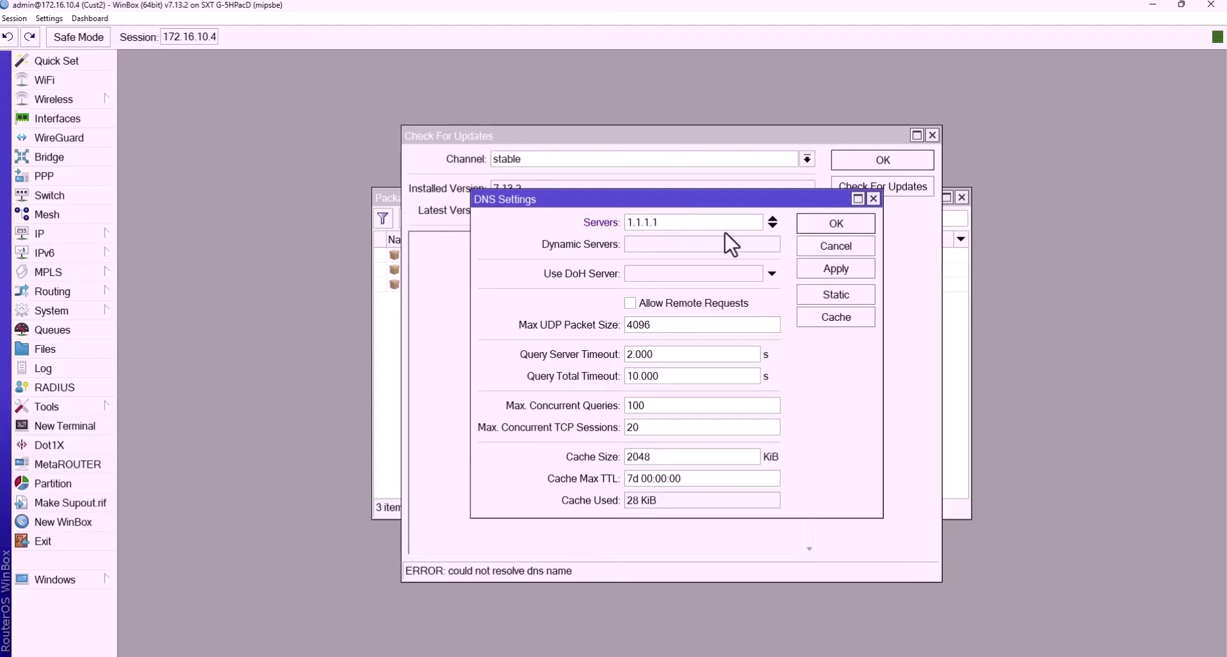
left_click(773, 226)
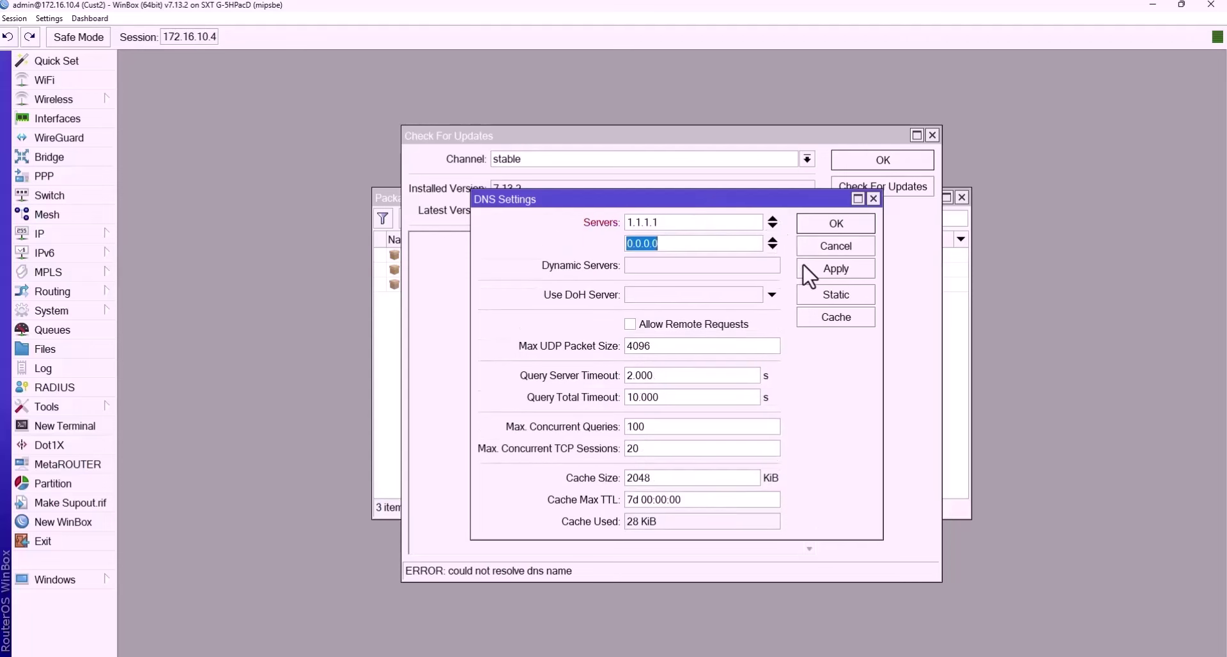
type("6.6.6.6")
left_click(836, 224)
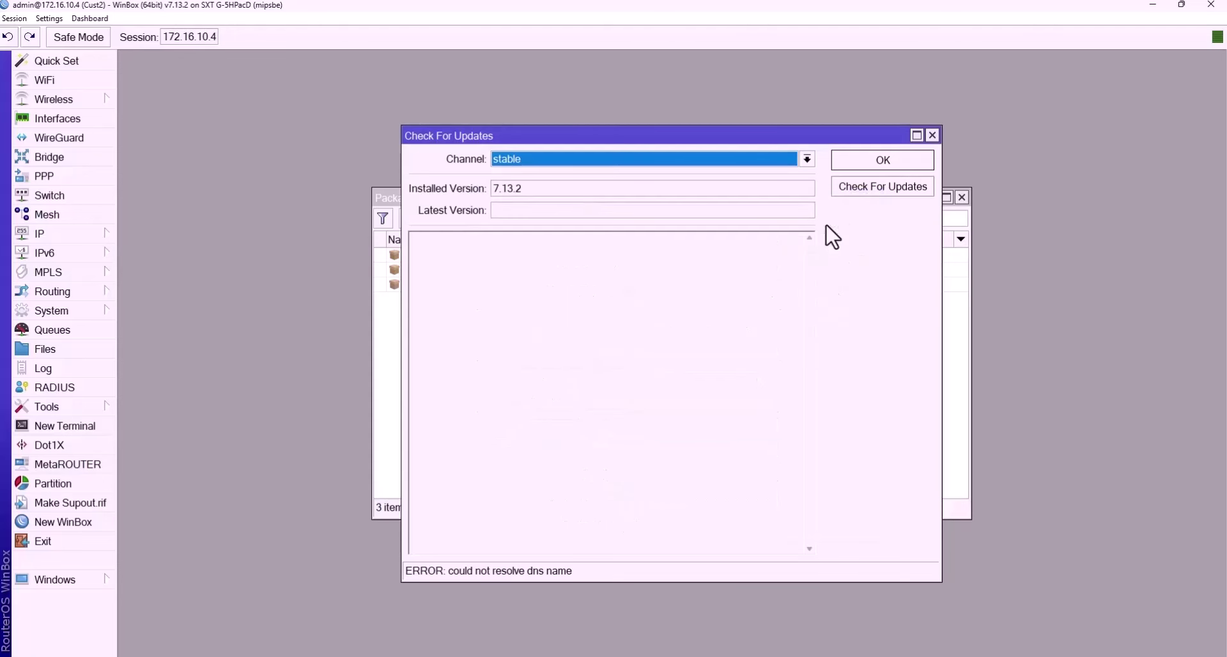
- Rerun Cust2's update check, confirming 7.13.2 is up to date, then close the package list
left_click(880, 160)
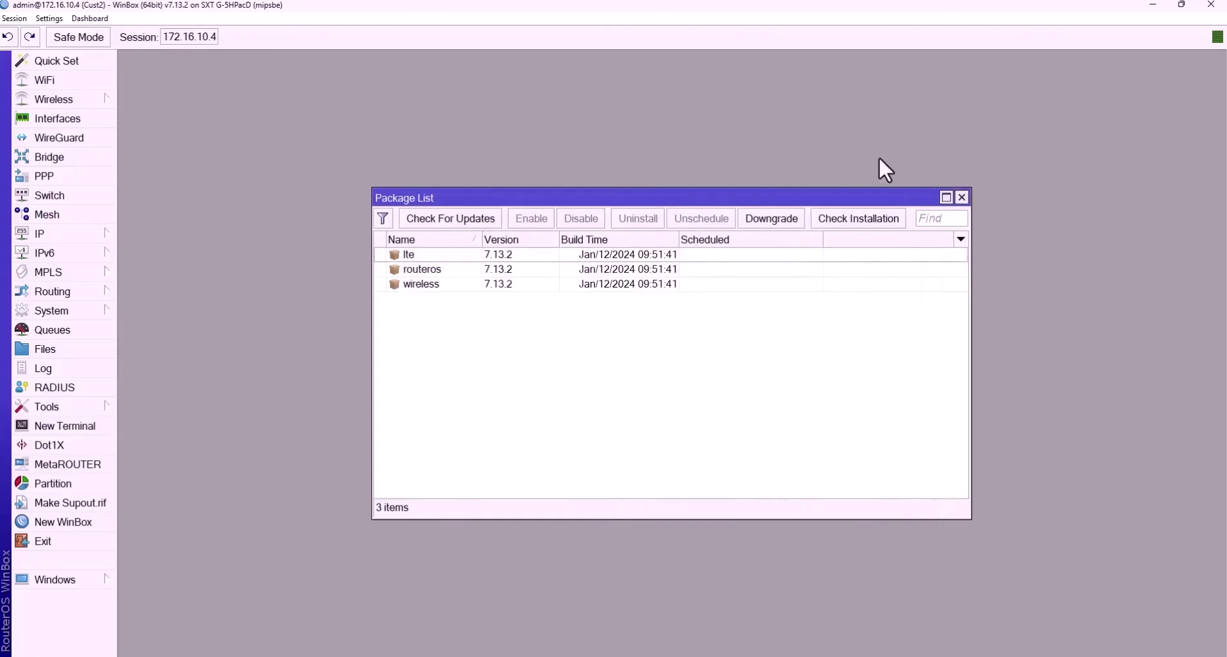
left_click(453, 217)
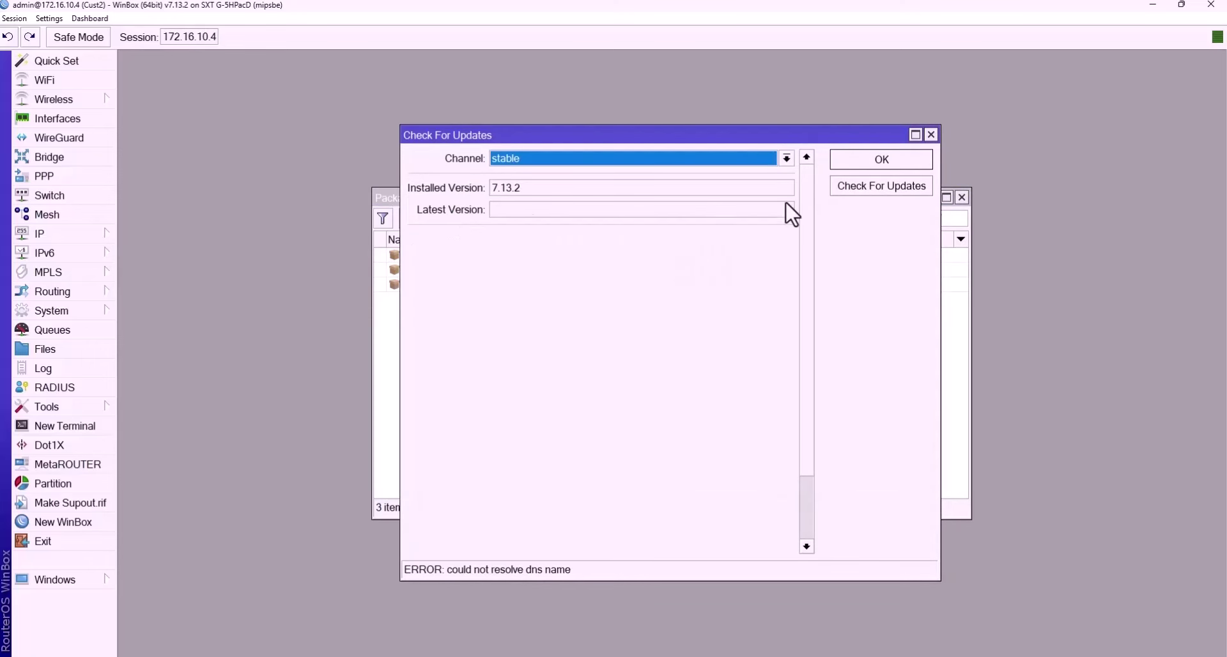
left_click(869, 200)
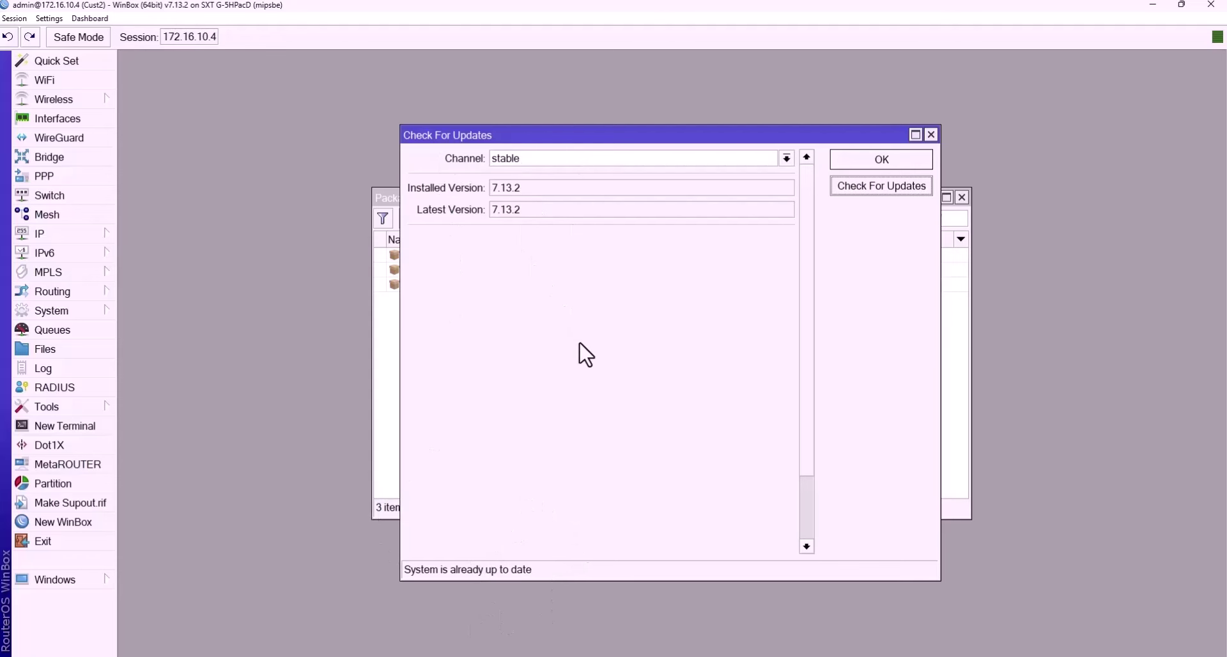
left_click(931, 134)
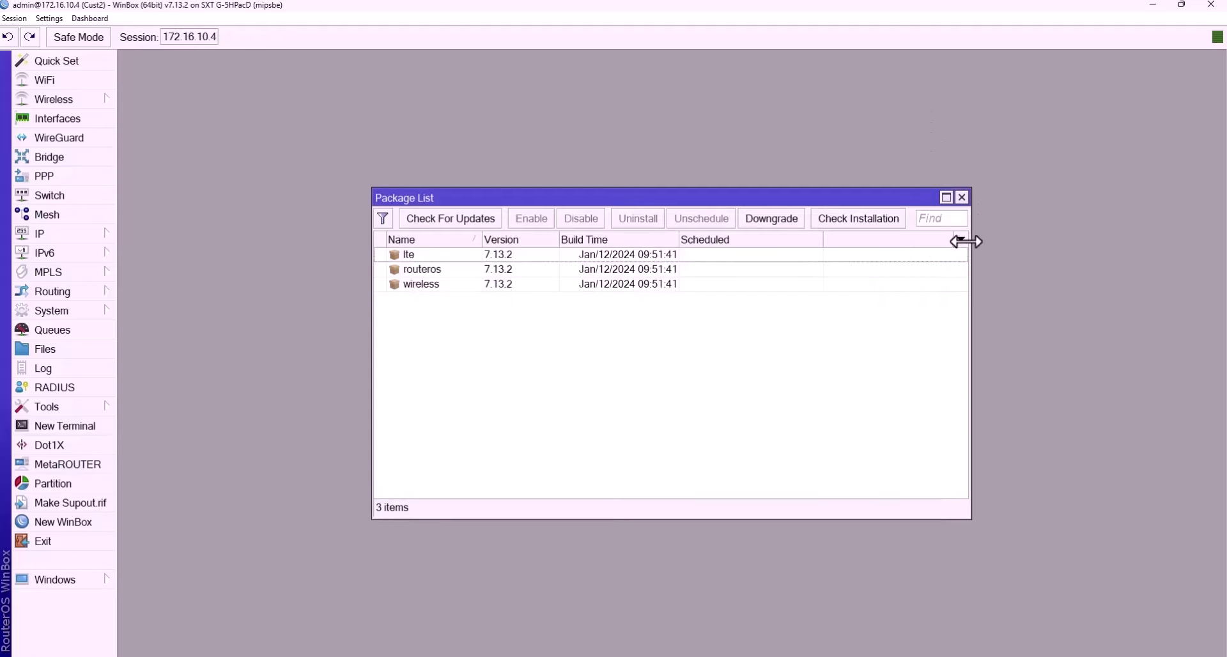
left_click(962, 197)
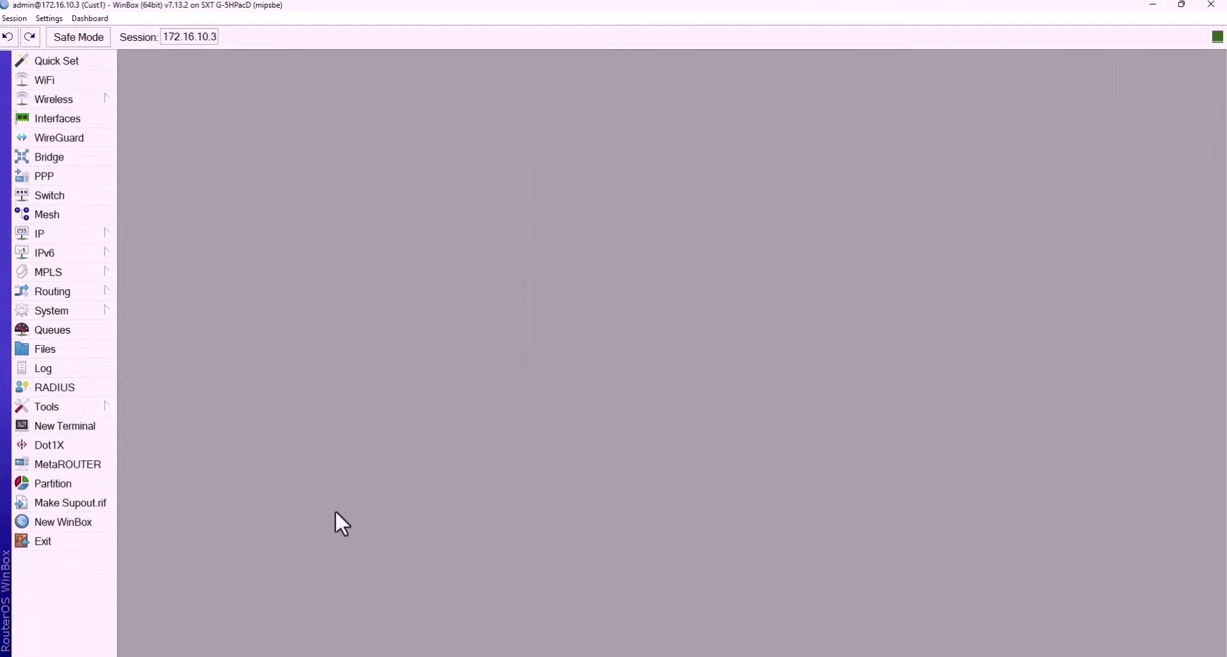
- Confirm Cust1's DNS servers are 1.1.1.1 and 6.6.6.6
left_click(66, 235)
left_click(138, 263)
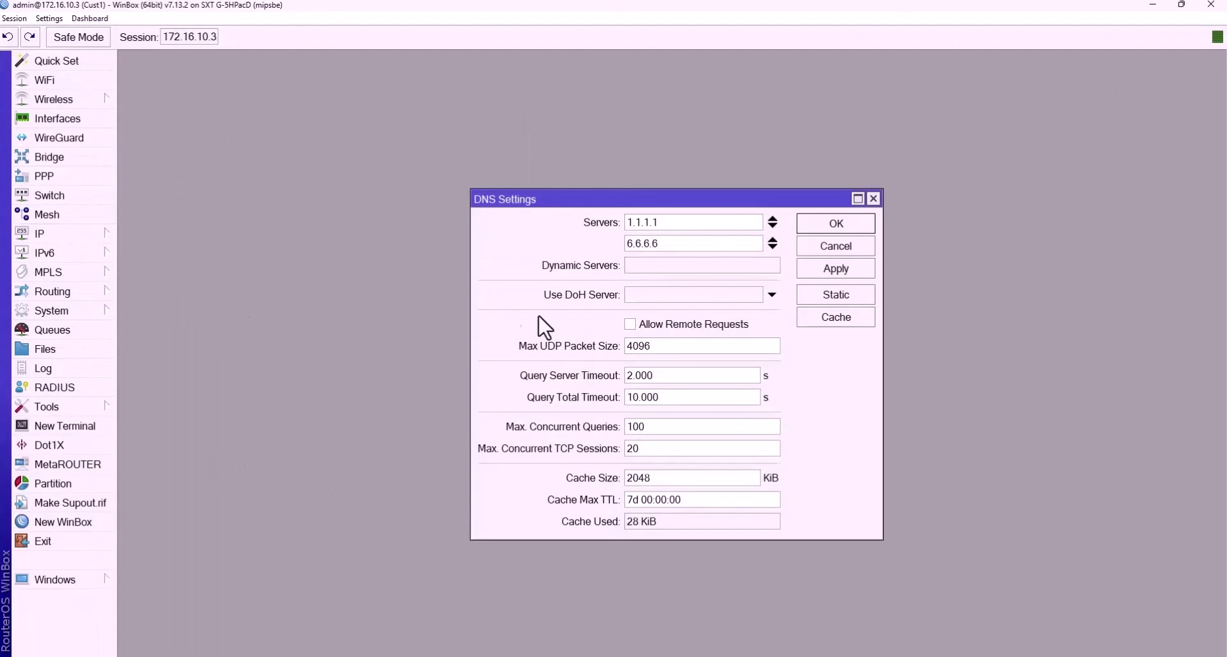
left_click(833, 229)
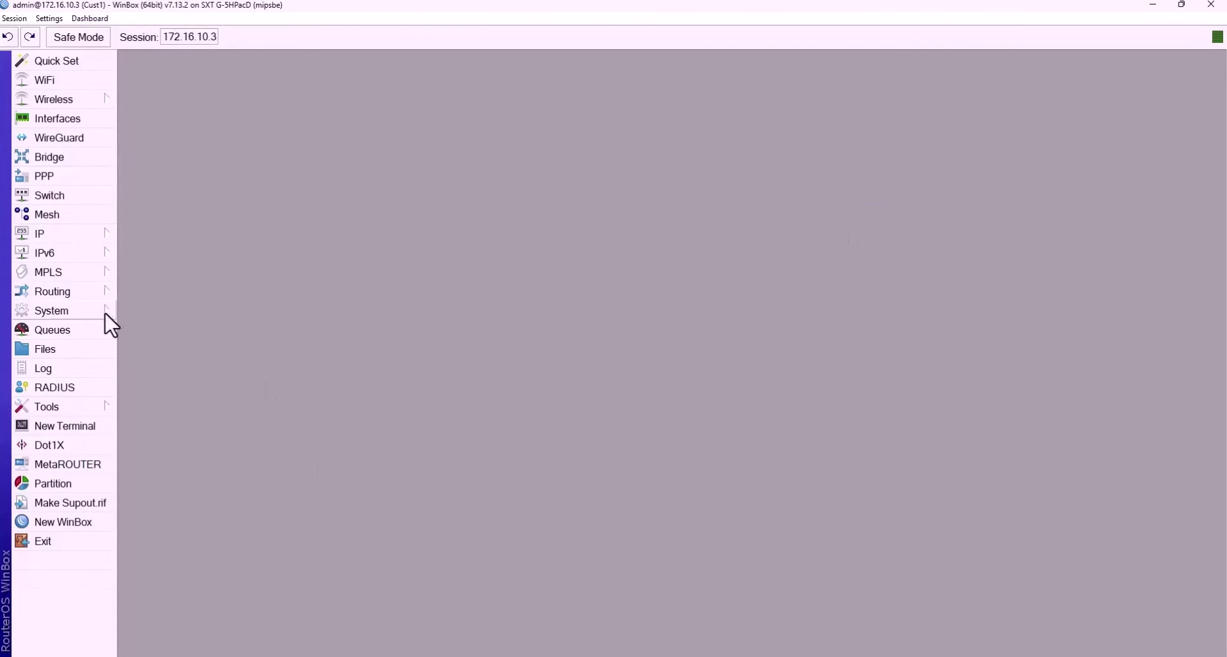
- Check Cust1's packages for updates, showing 7.13.2 is up to date
left_click(66, 312)
left_click(179, 418)
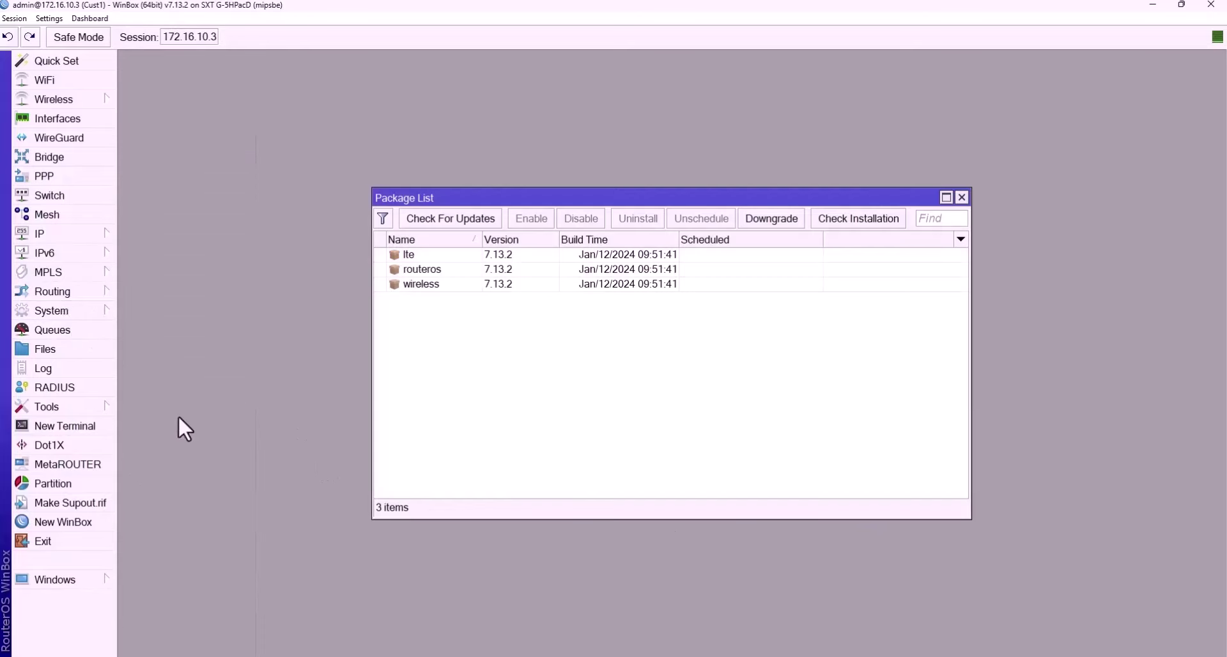
left_click(462, 221)
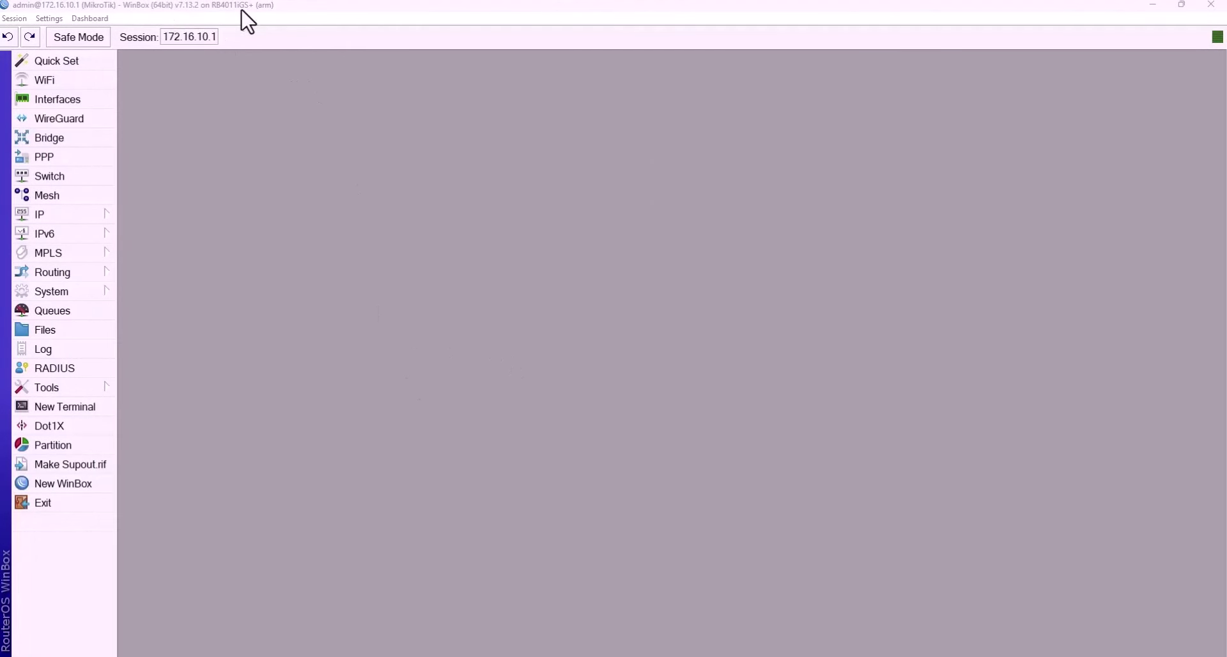
- Set the 10M/10M PPP profile's local address to 10.10.10.1, close PPP, and start a new launcher
left_click(46, 159)
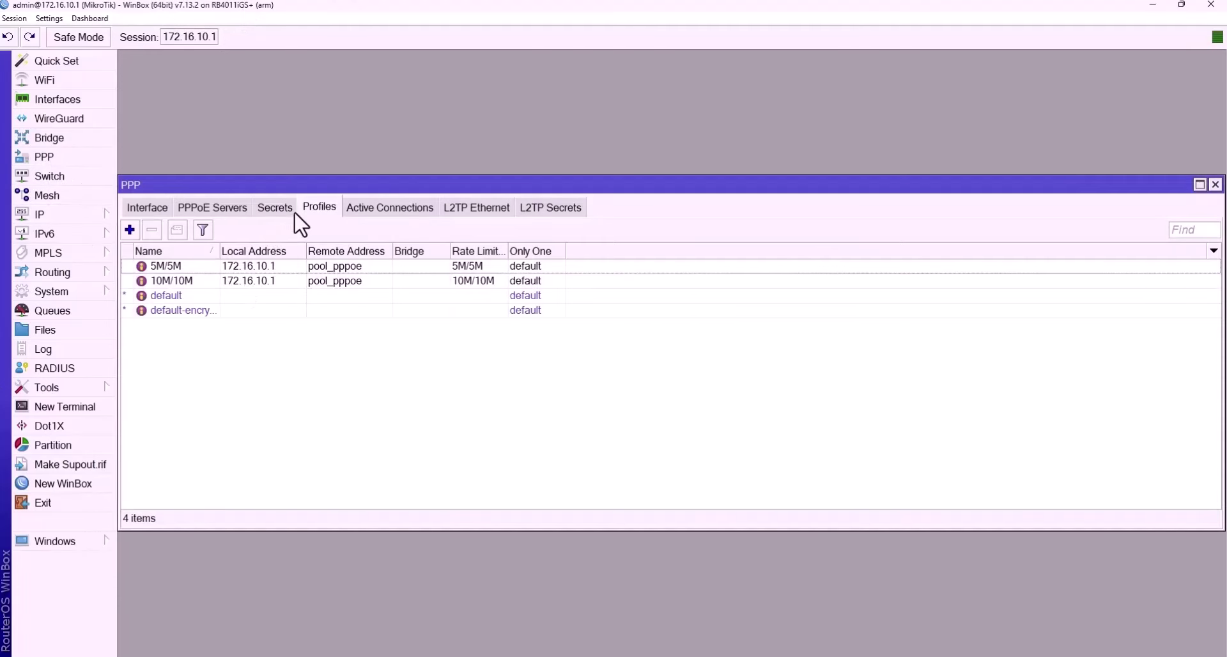
double_click(181, 281)
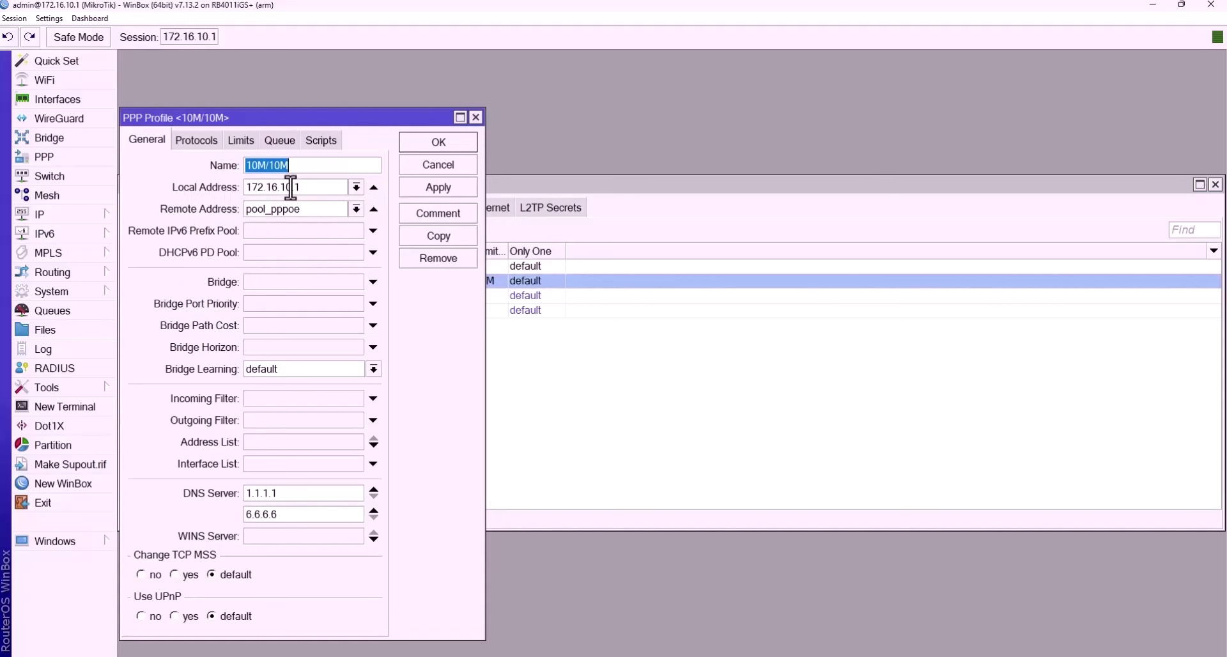
left_click_drag(294, 187, 211, 200)
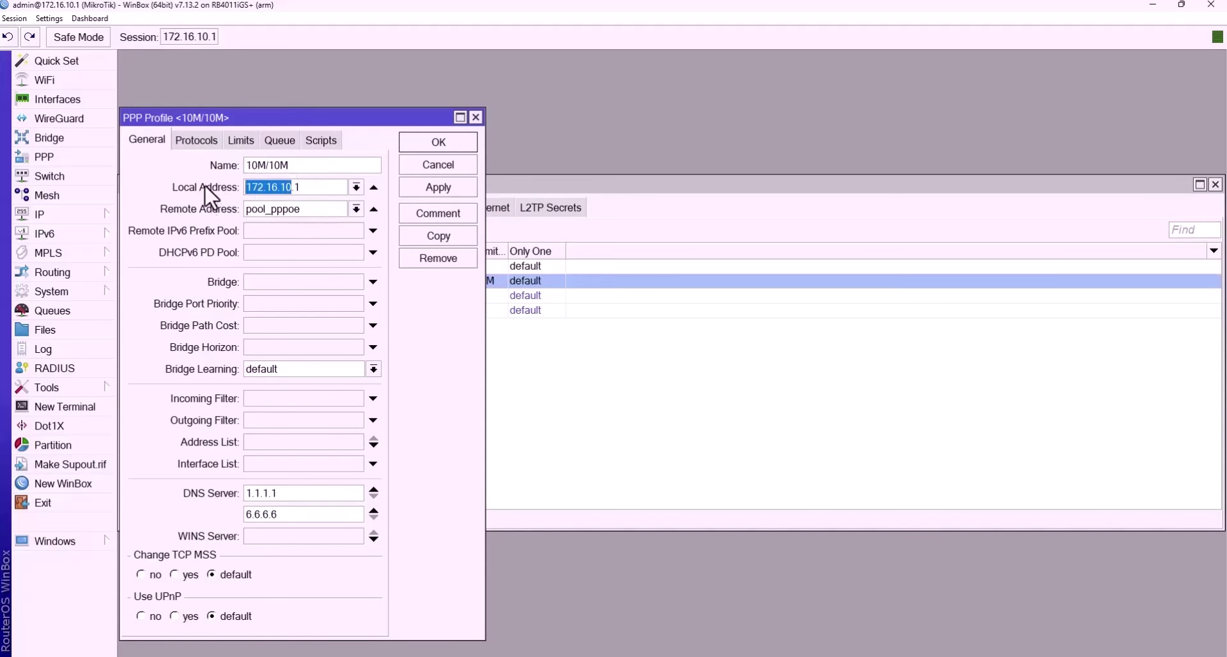
type("10.10")
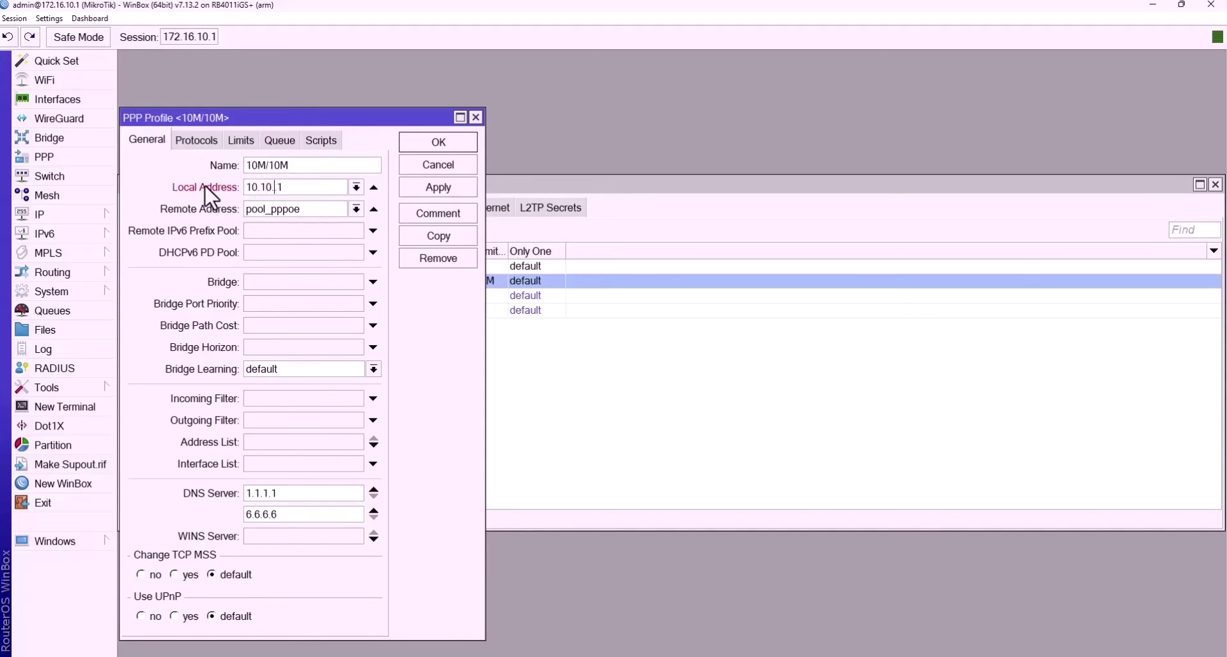
type(".10.1")
left_click(441, 186)
left_click(455, 144)
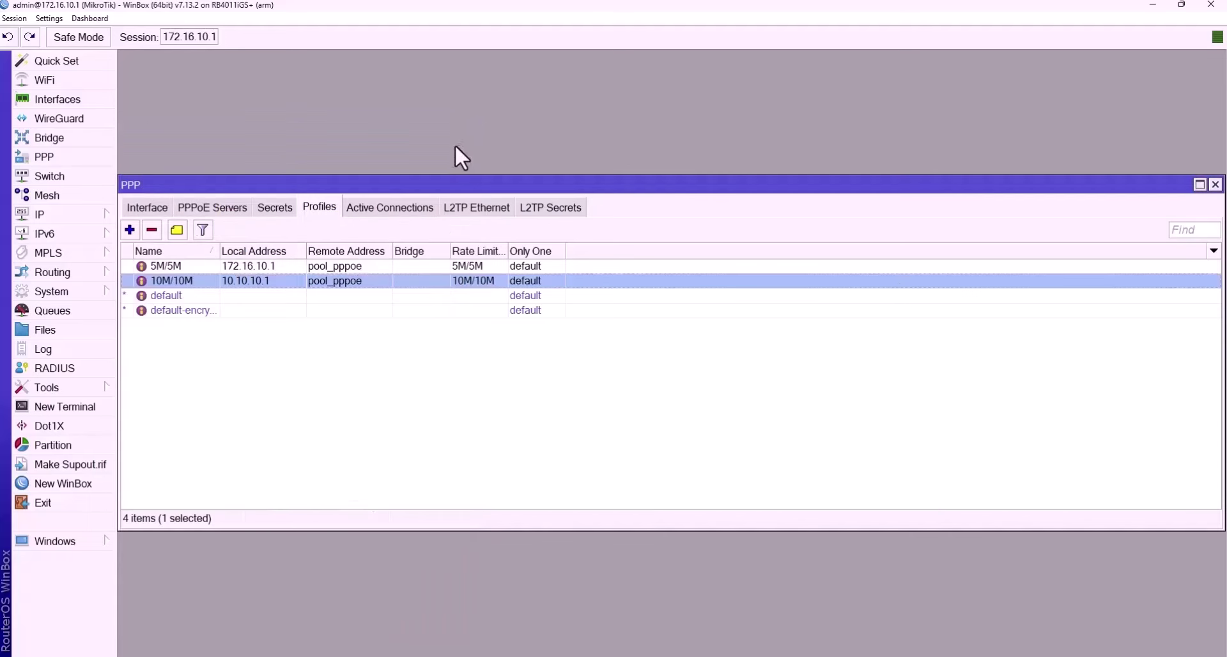
left_click(1216, 185)
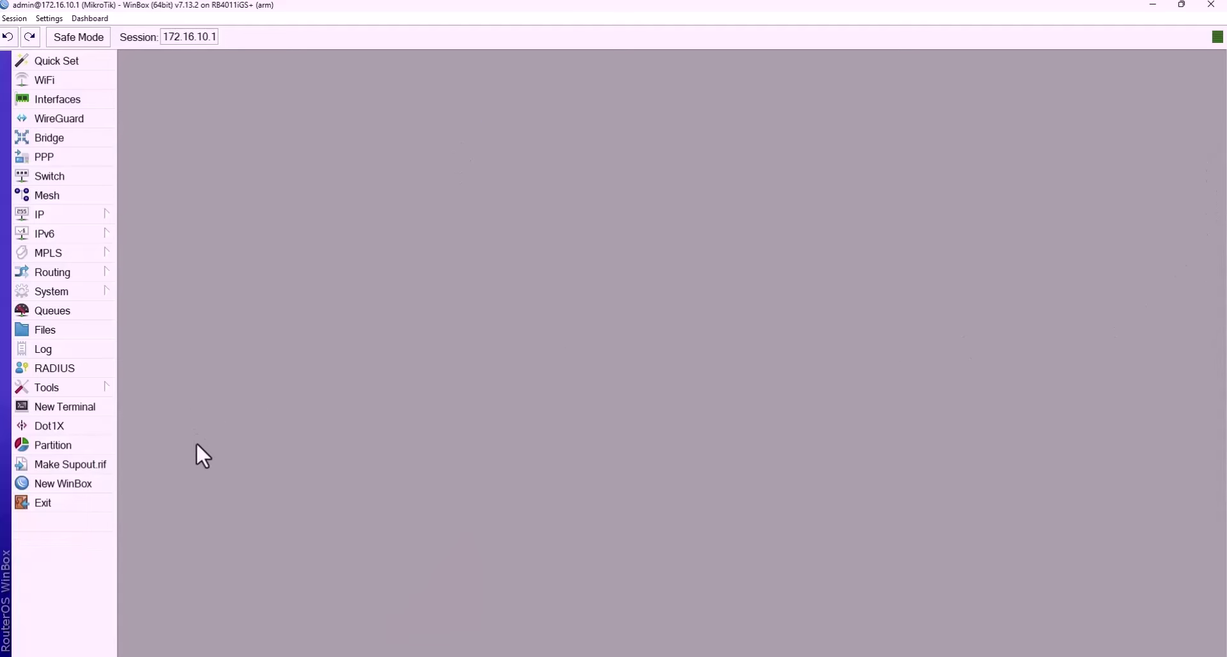
left_click(78, 486)
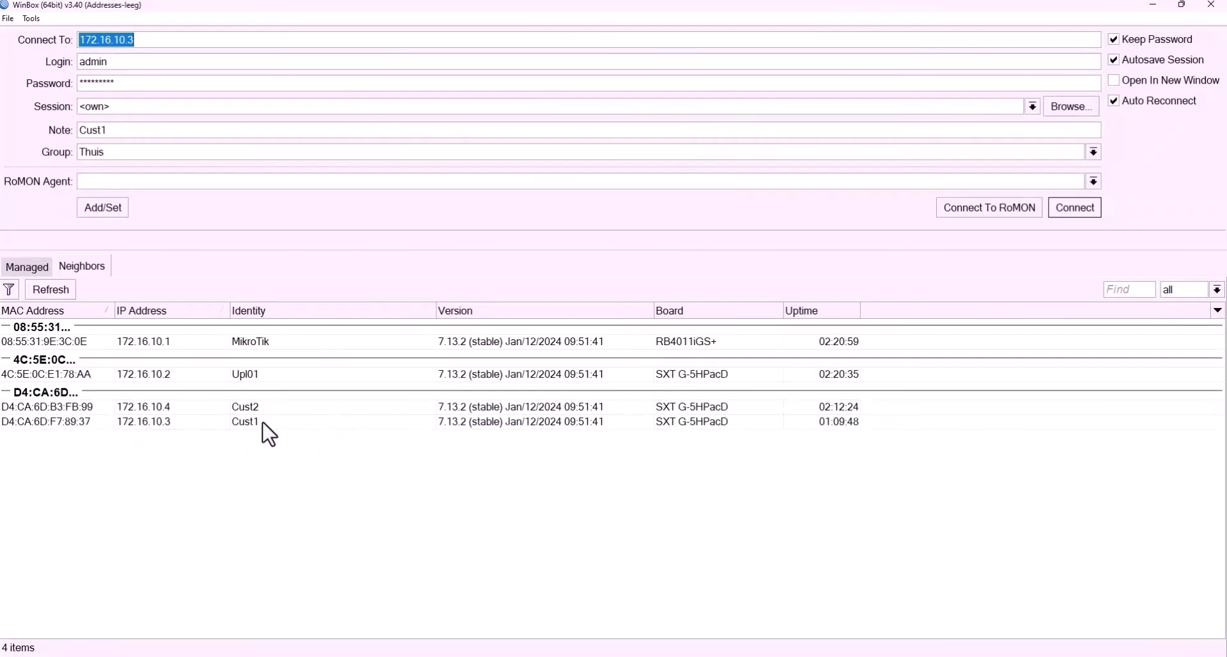
- Log into the Cust1 radio at 172.16.10.3 and restart its pppoe-out1 client by disabling and re-enabling it
left_click(1075, 210)
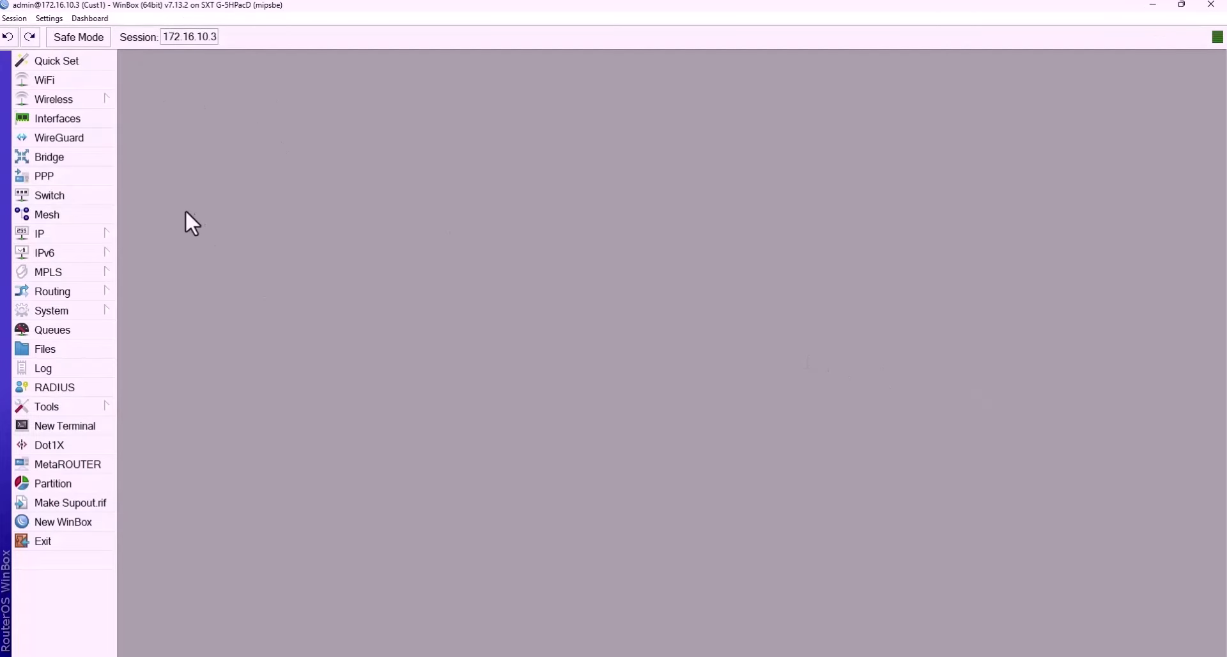
left_click(69, 178)
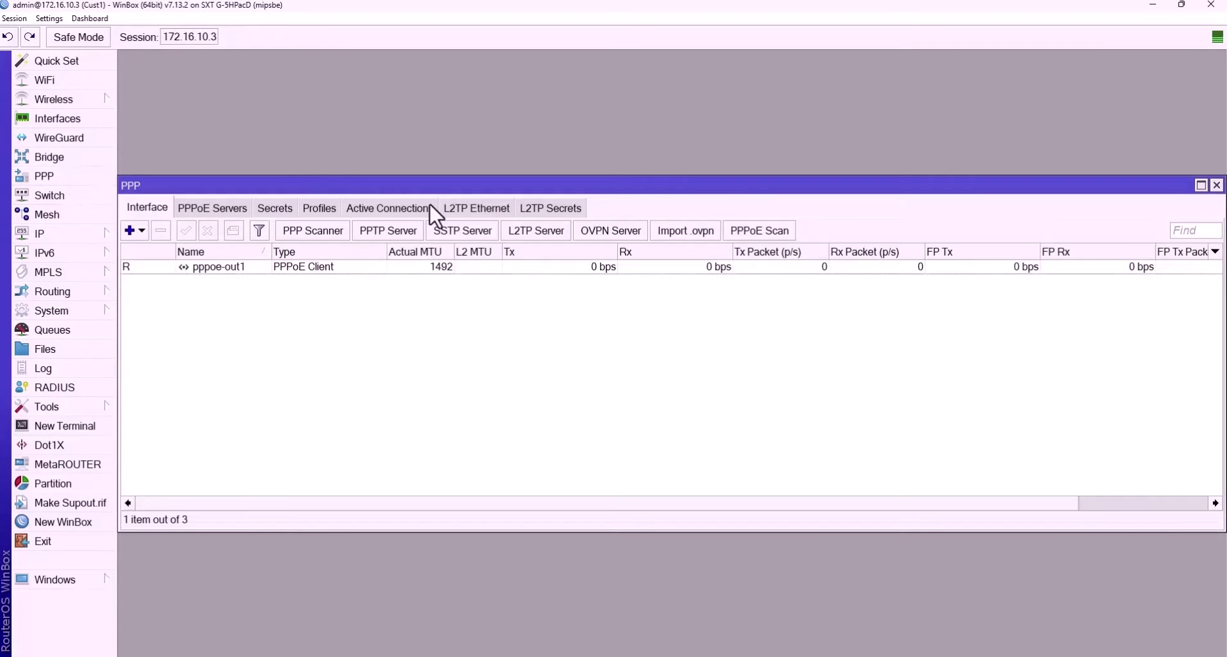
left_click(225, 268)
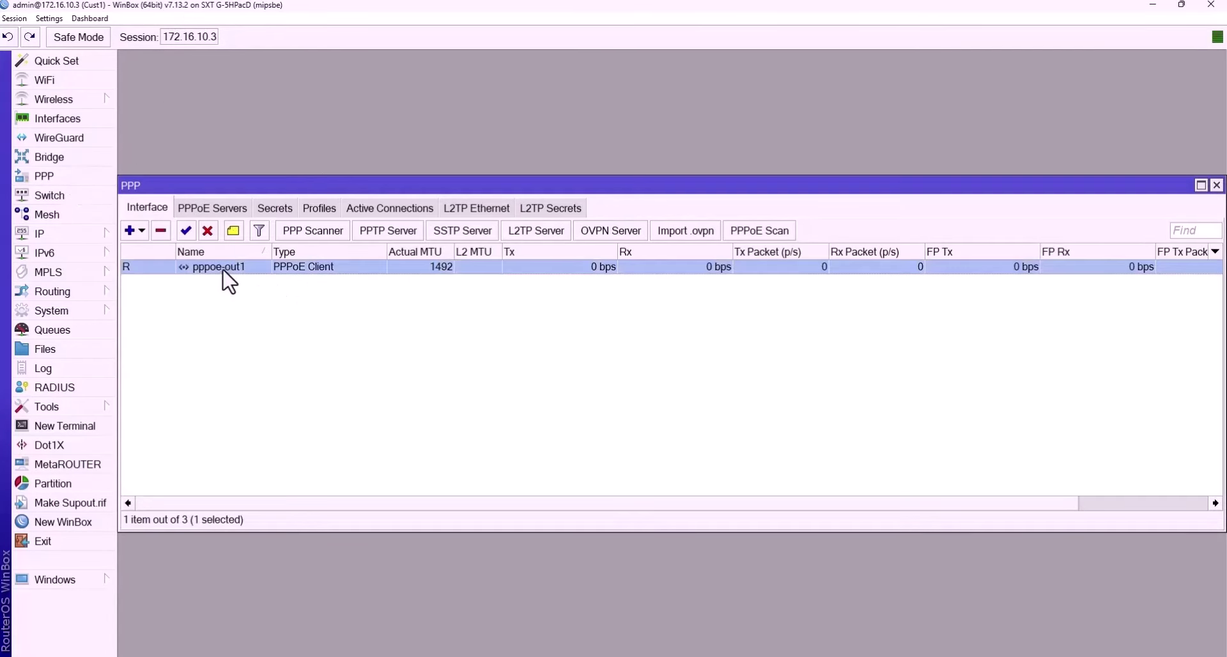
left_click(207, 231)
left_click(186, 231)
- Show Cust1's IP address list, with pppoe-out1 at 172.16.10.254
left_click(1217, 185)
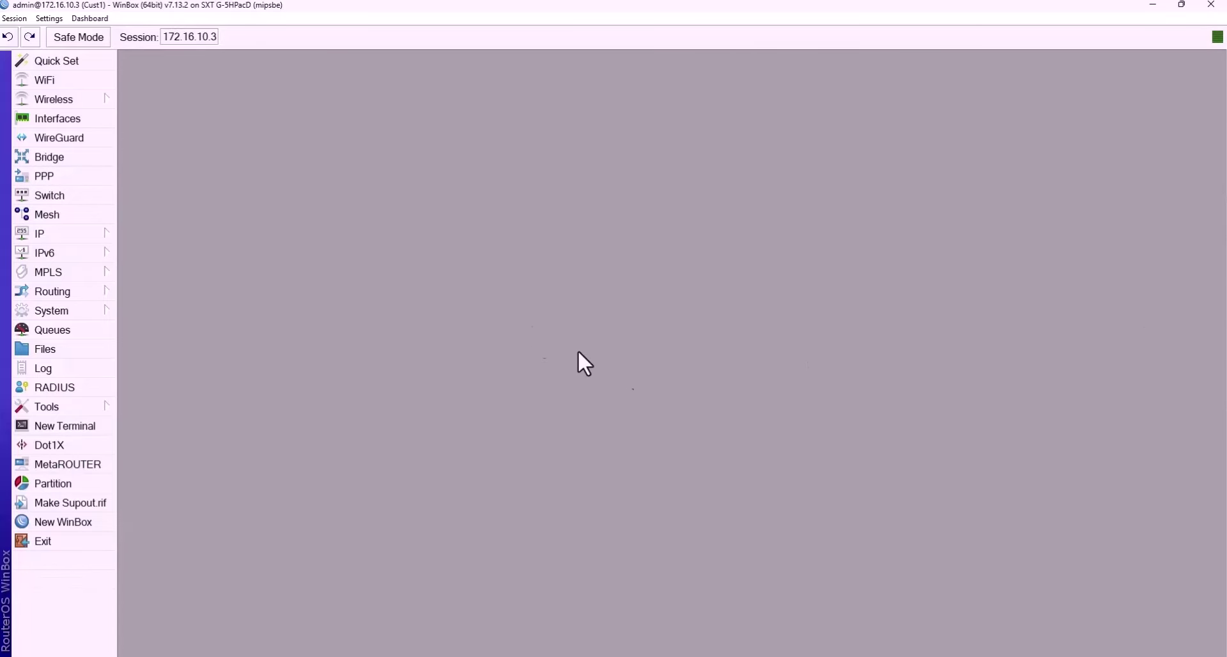
left_click(86, 238)
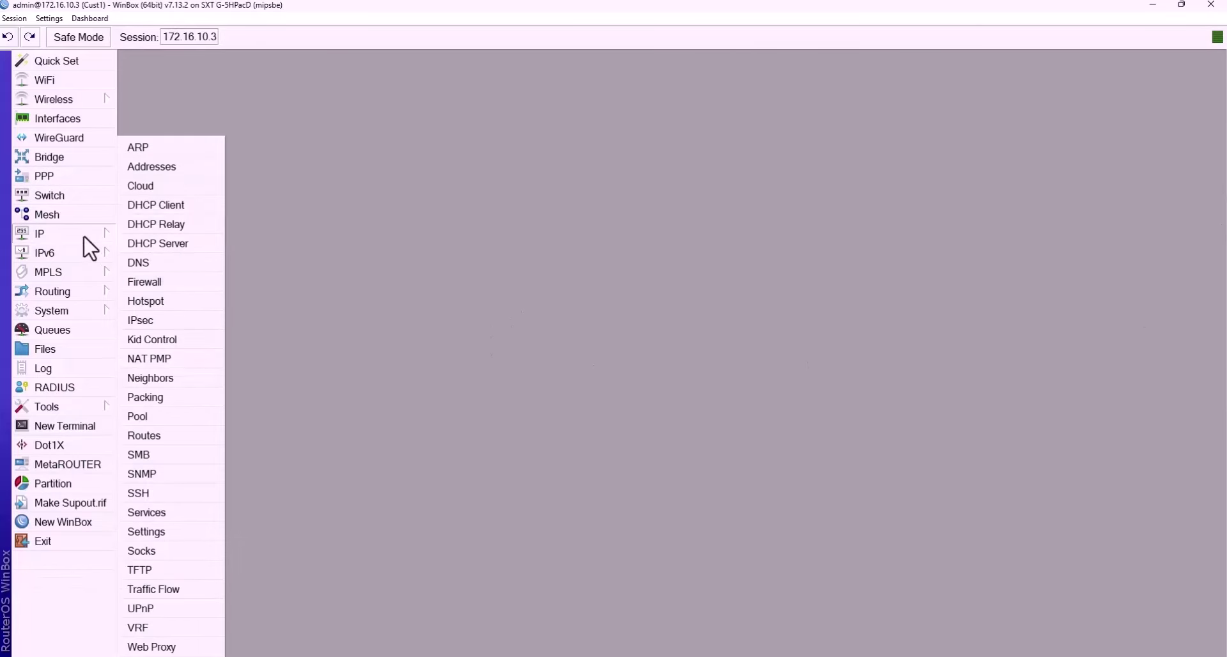
left_click(153, 167)
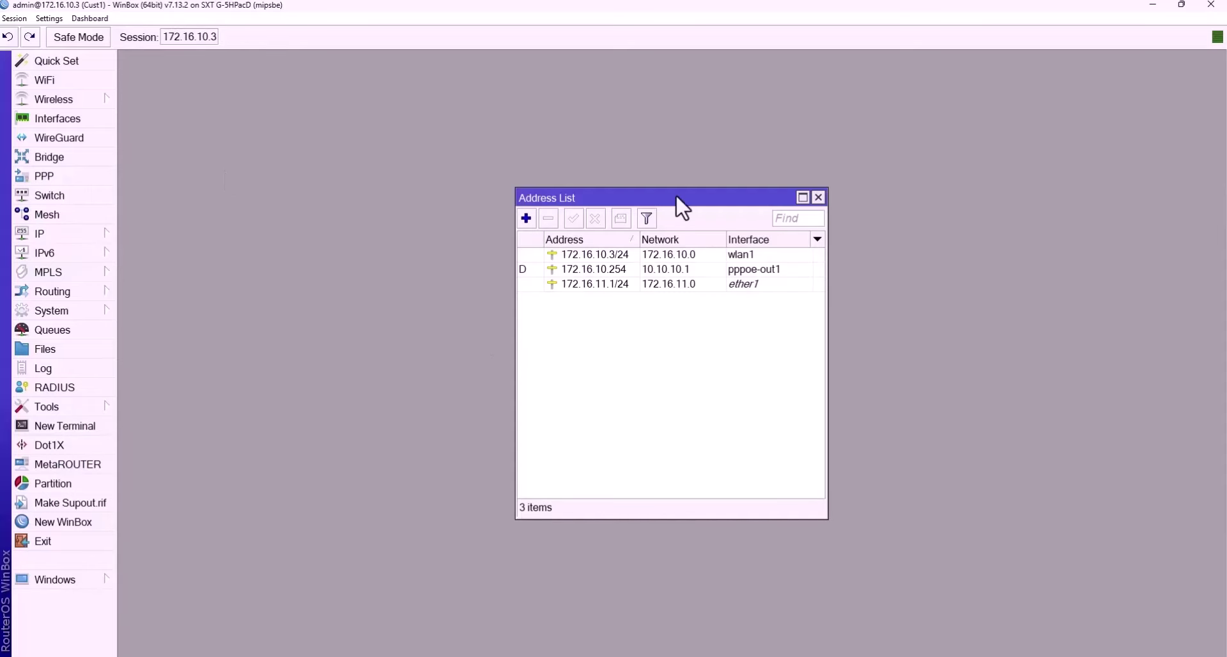
- Move Cust1's Address List window to the upper left of the screen
left_click_drag(676, 193, 329, 101)
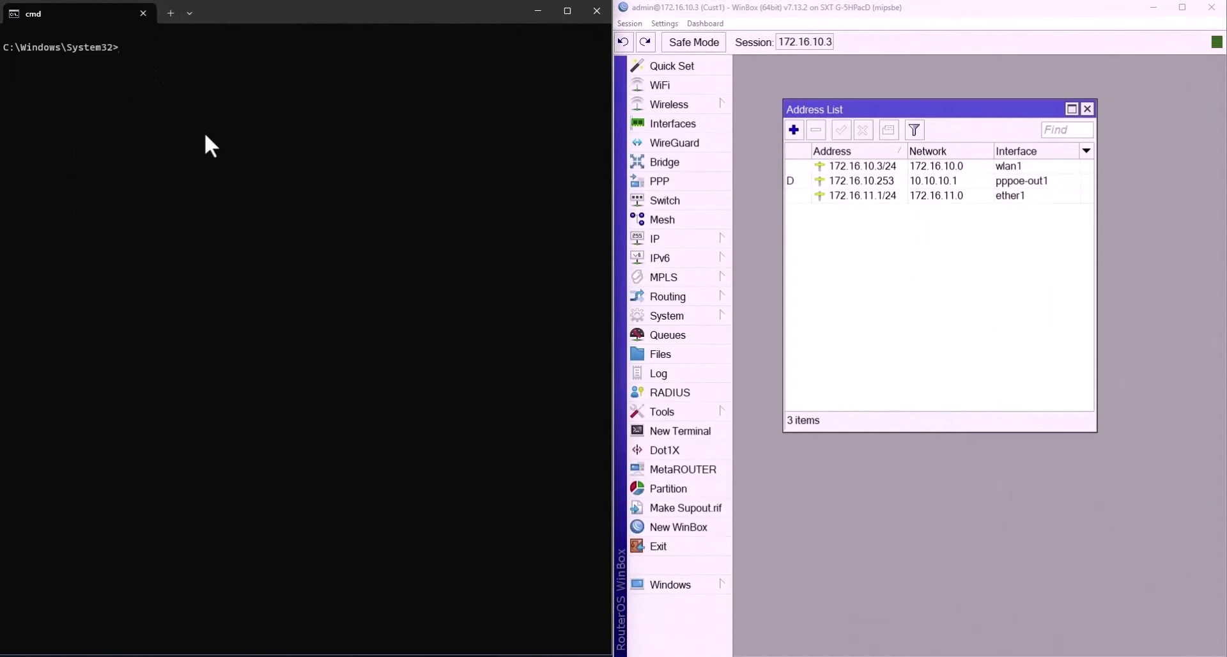
- Confirm DNS servers 1.1.1.1 and 6.6.6.6 with ipconfig /all, then ping google.com successfully
type("ipconfig /all")
key("Return")
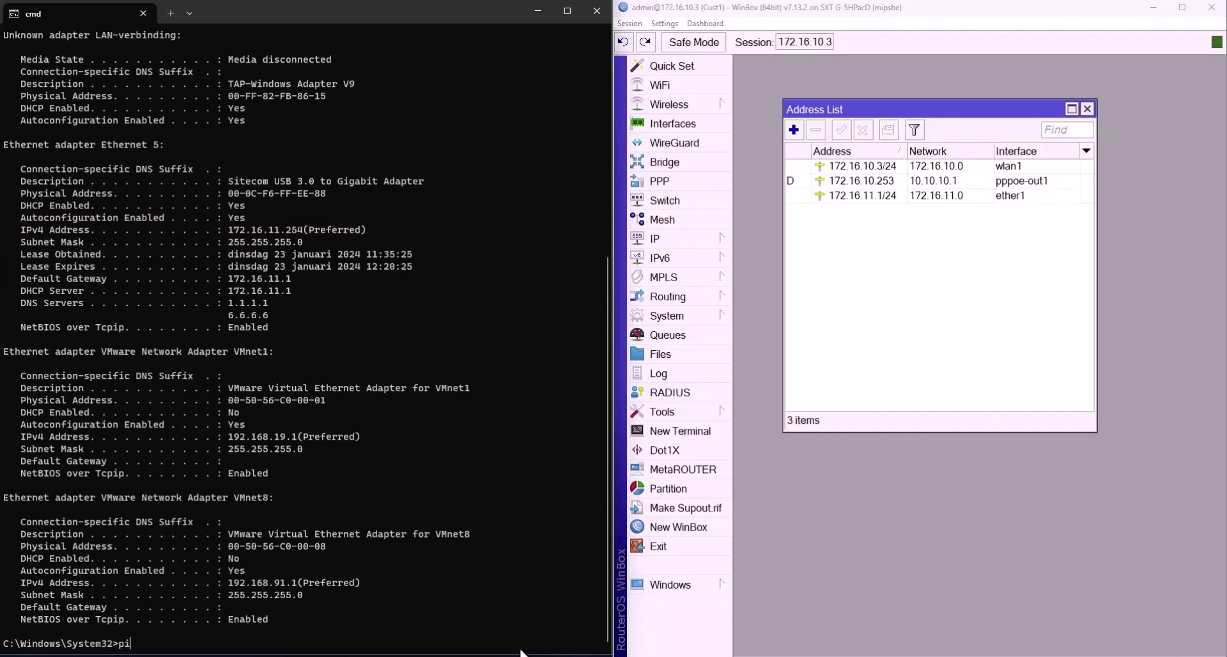
type("ng google.com")
key("Return")
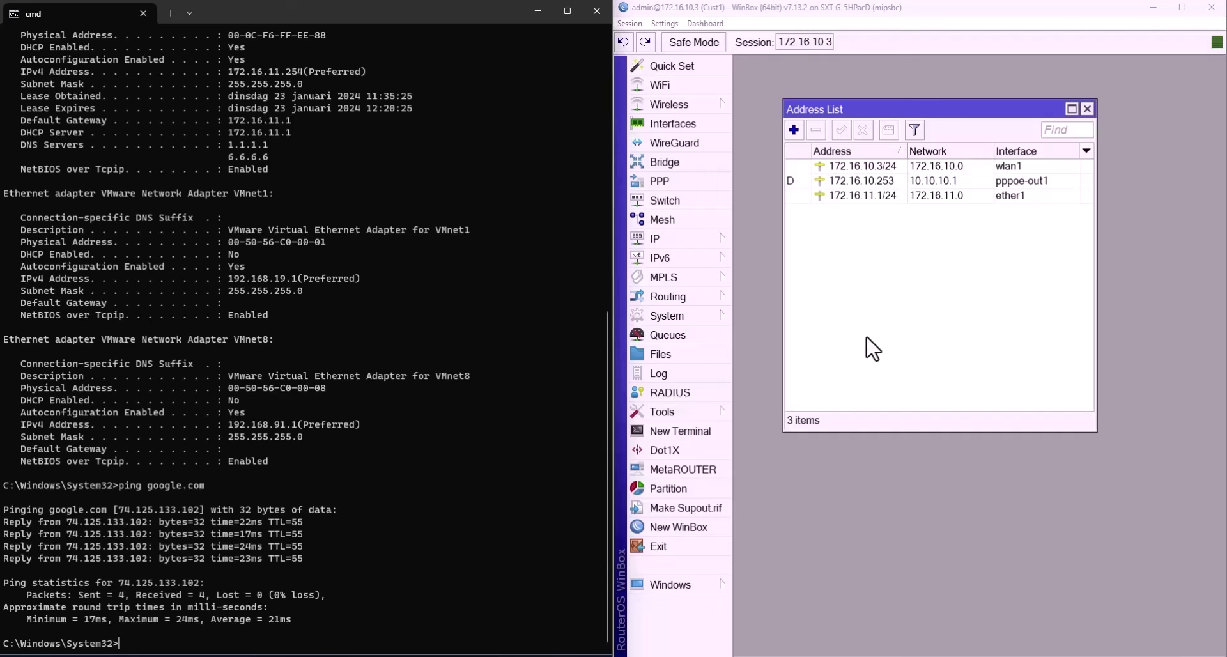
- Trace the route to 8.8.8.8 via 172.16.11.1 and 10.10.10.1, cancelling after a few hops
type("racert 8.8.8.8")
key("Return")
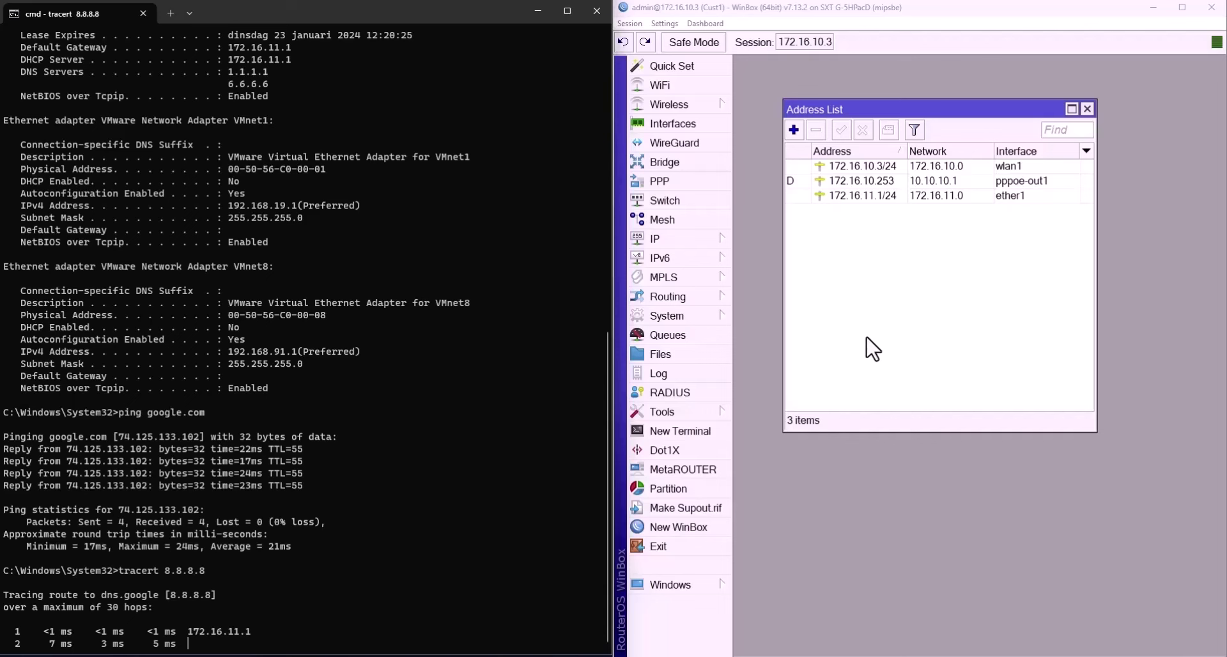
key("ctrl+c")
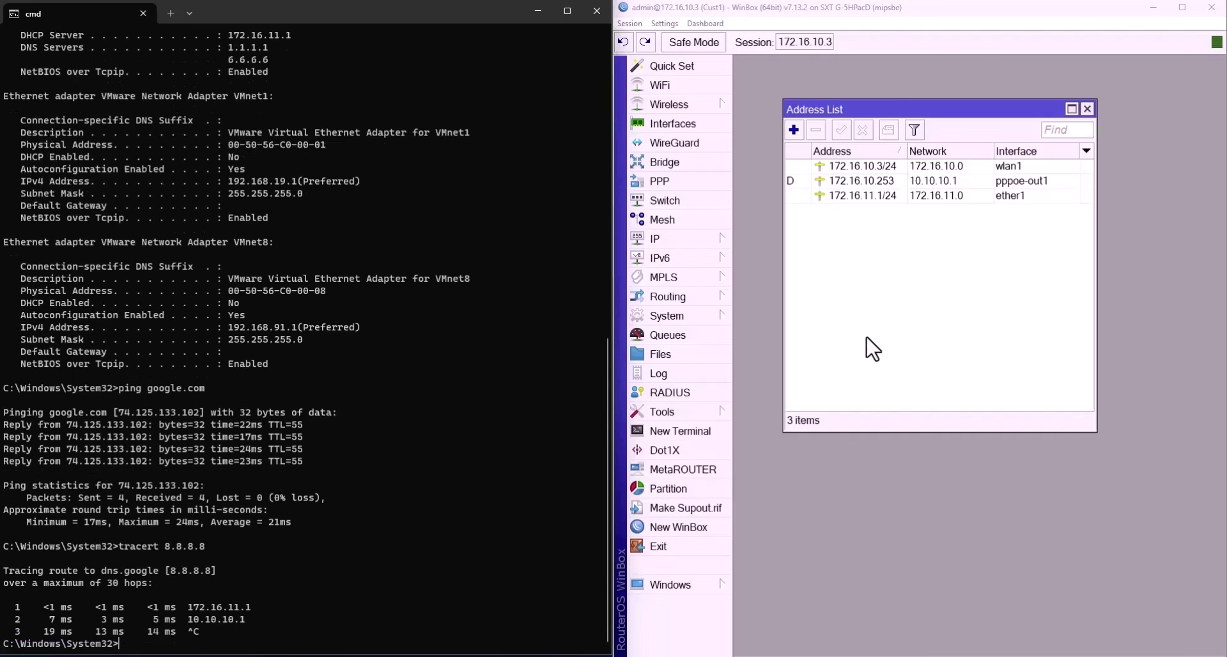